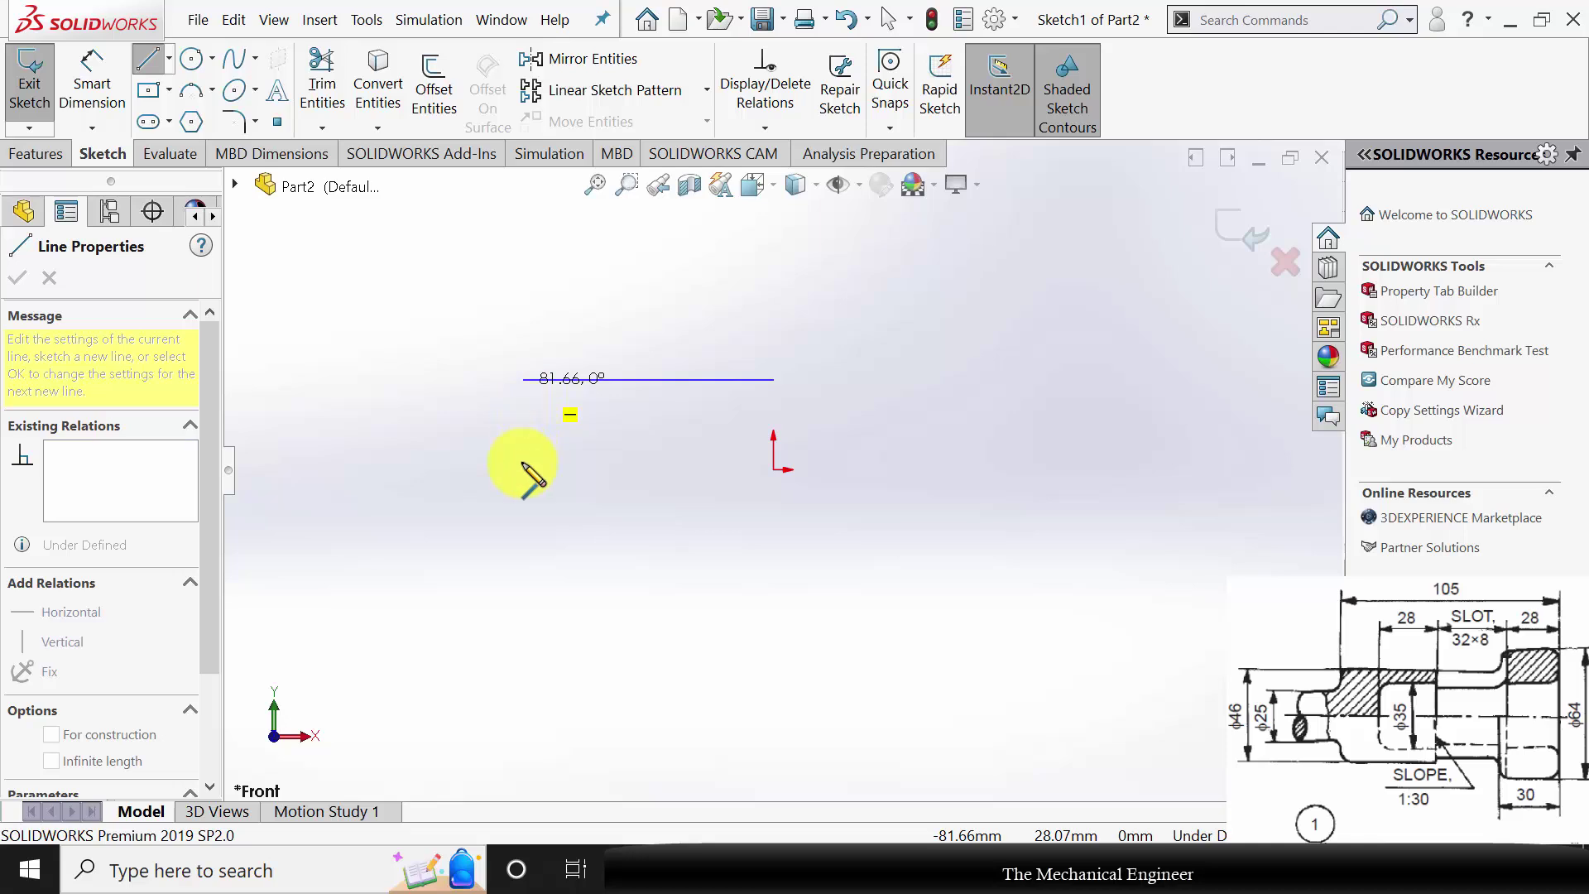
Sketch a closed stepped half-profile with lines, its lower inner edge about 82 mm long and its inner step about 29 mm high.
left_click(523, 379)
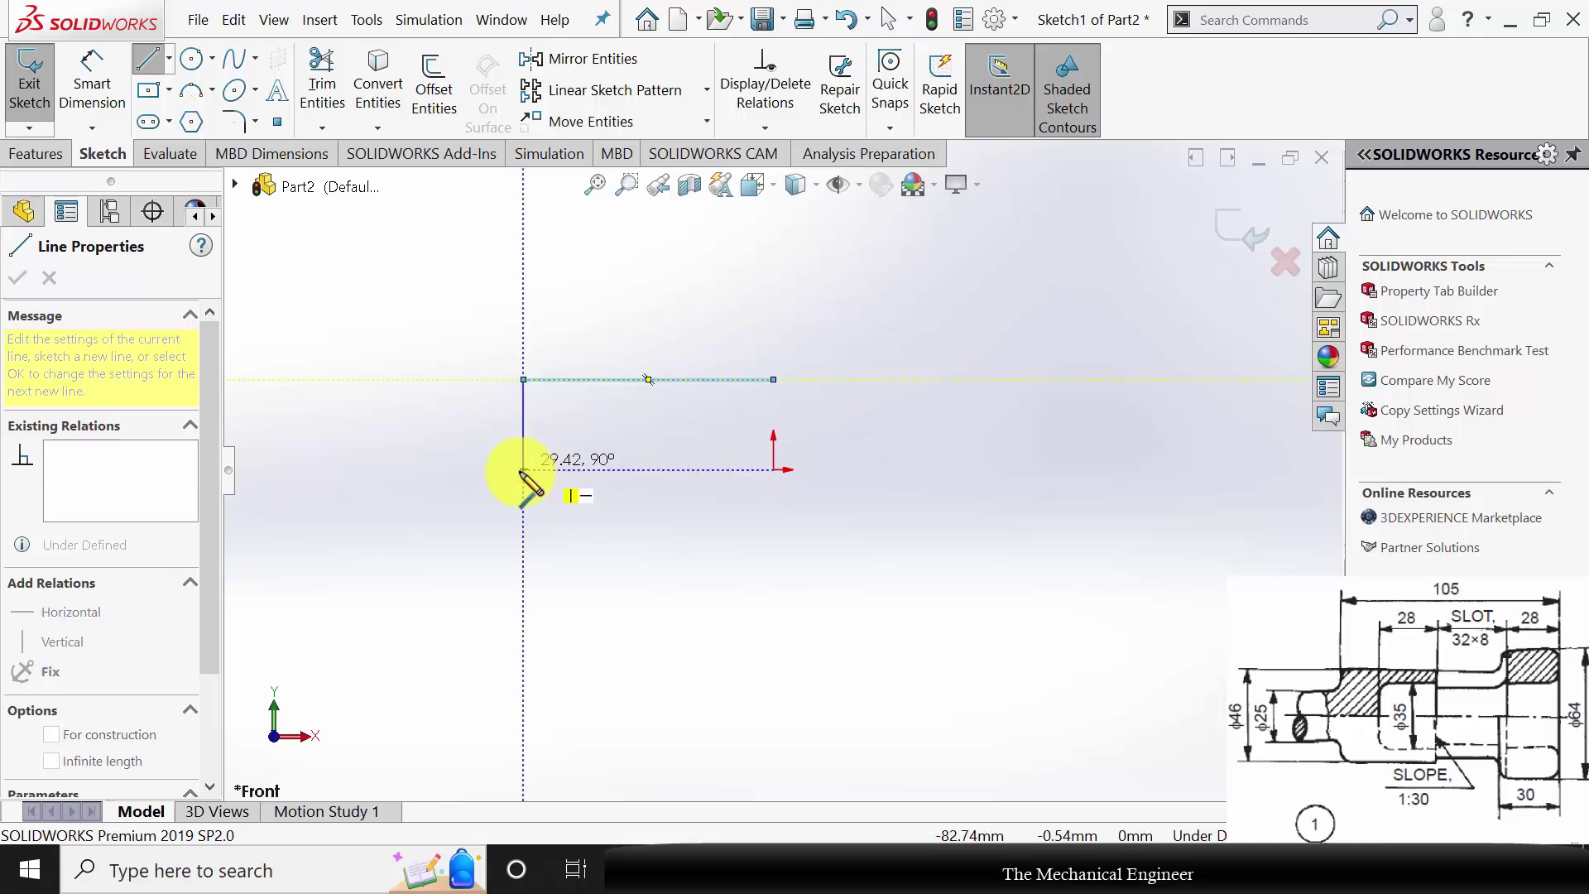
left_click(523, 469)
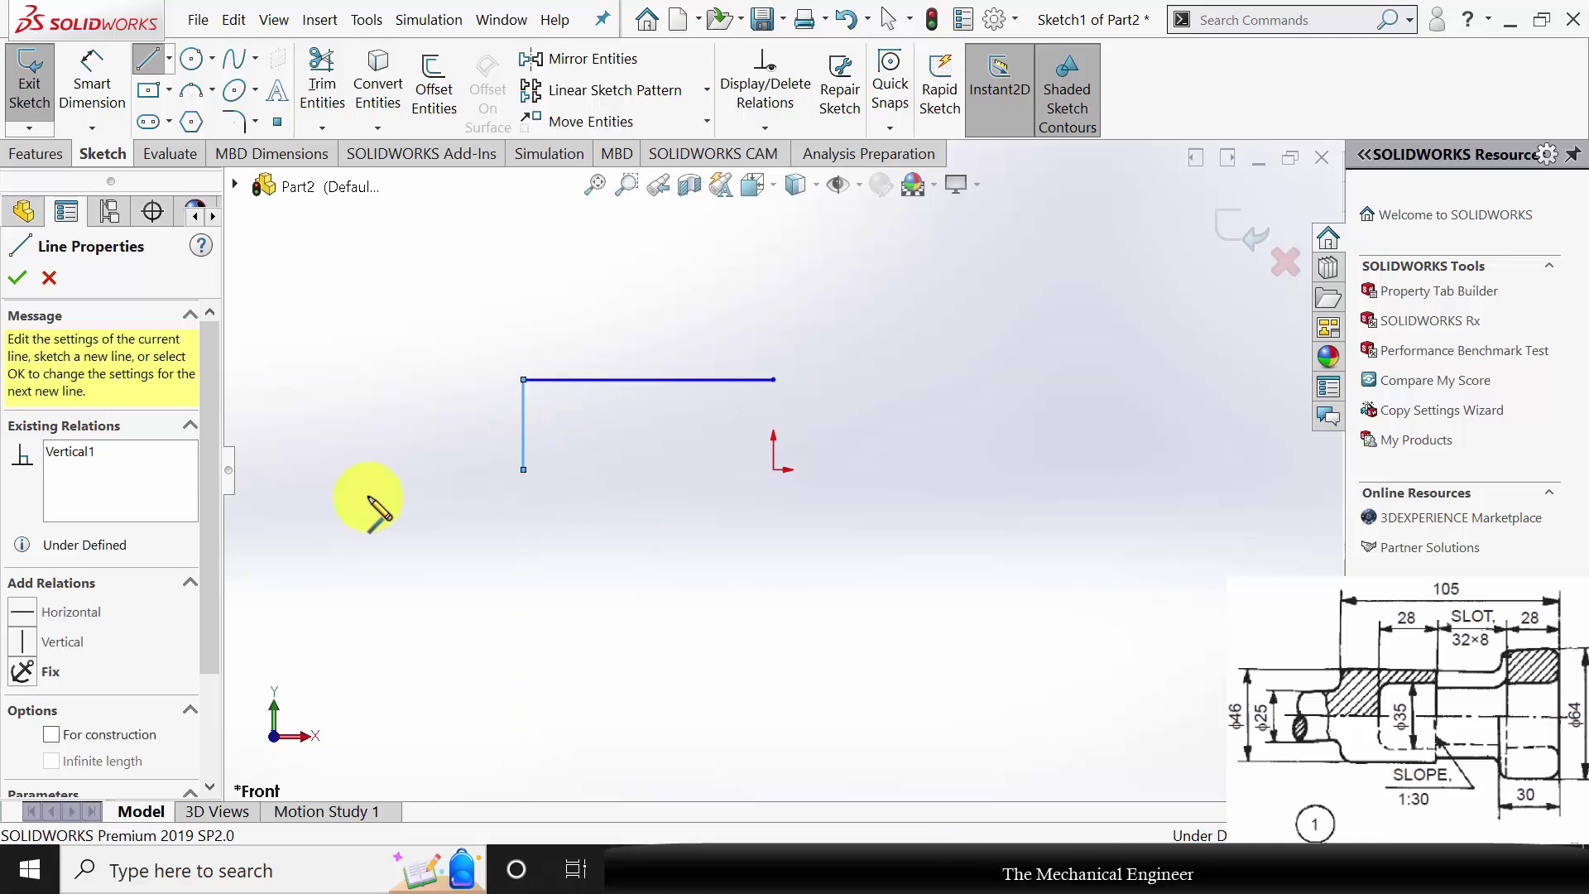
left_click(362, 470)
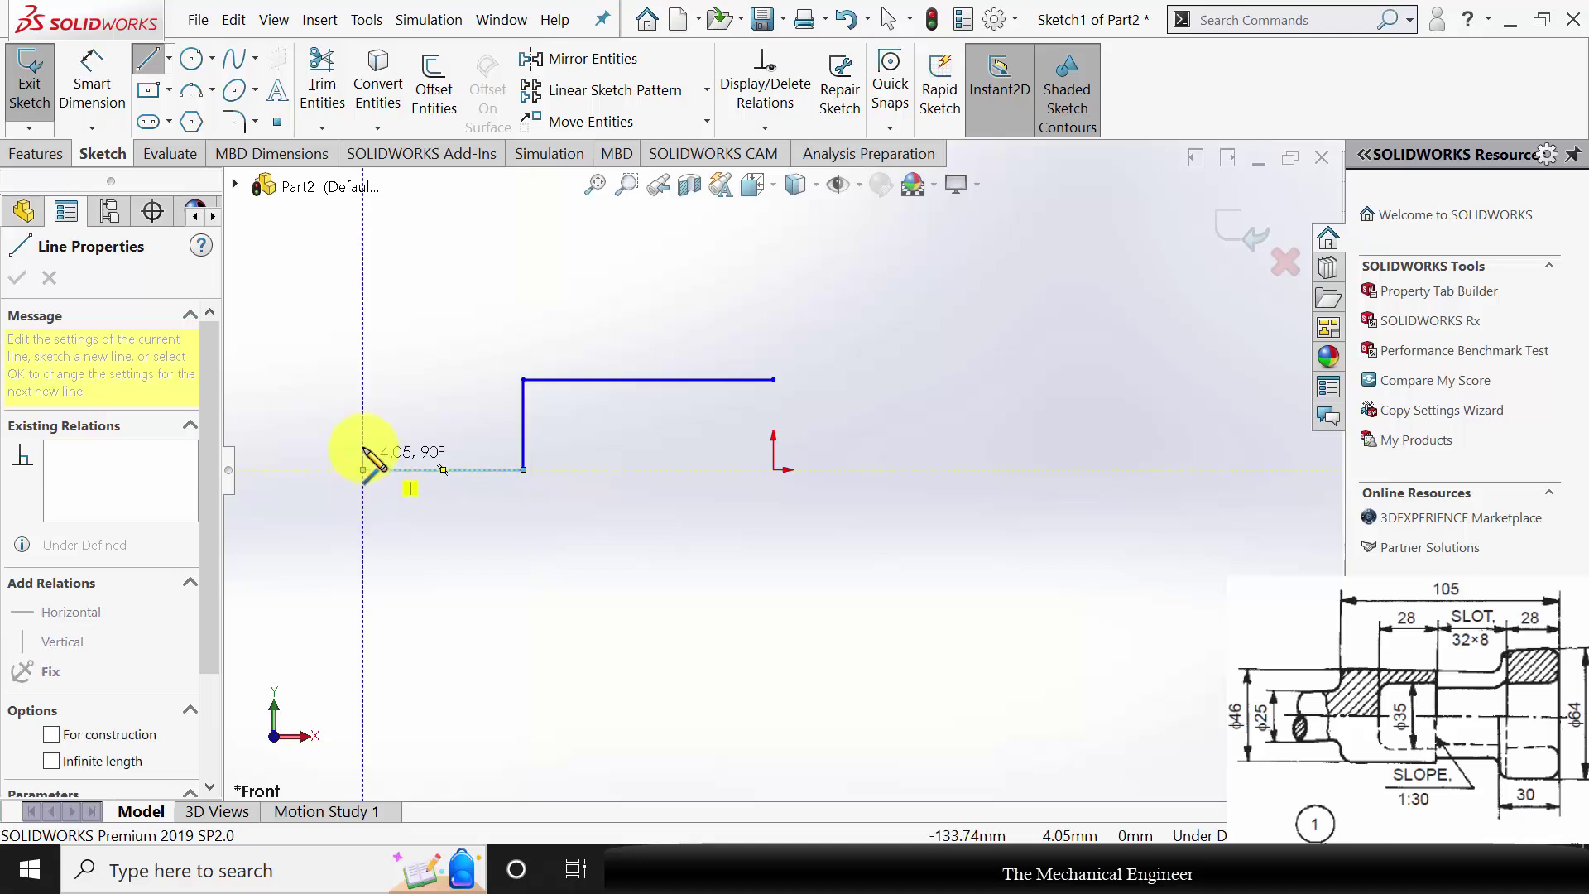
left_click(364, 425)
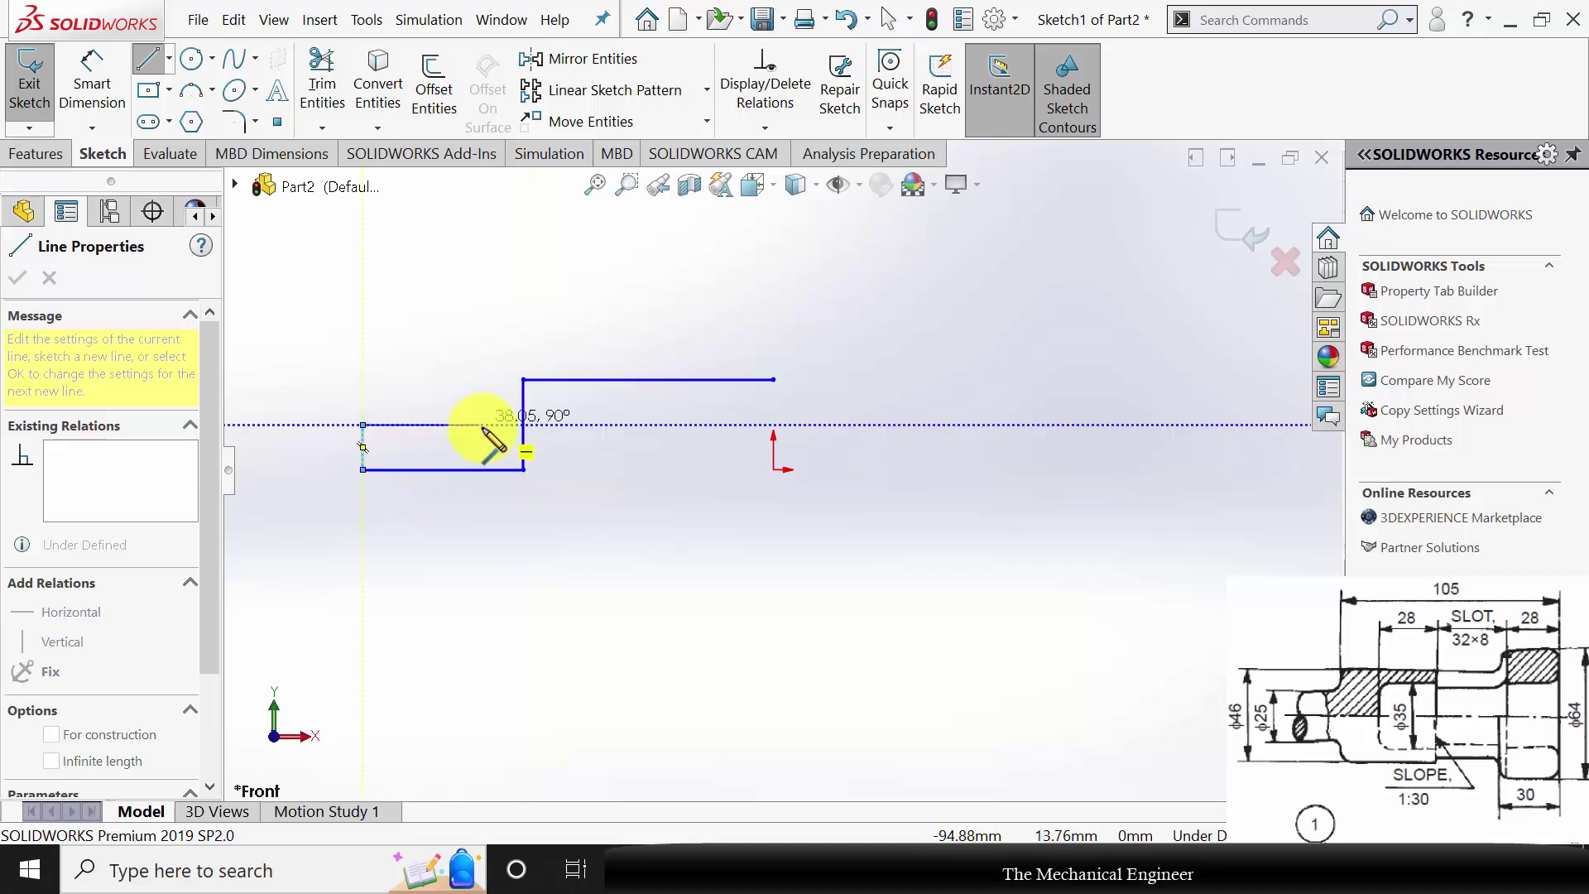
left_click(483, 425)
left_click(483, 342)
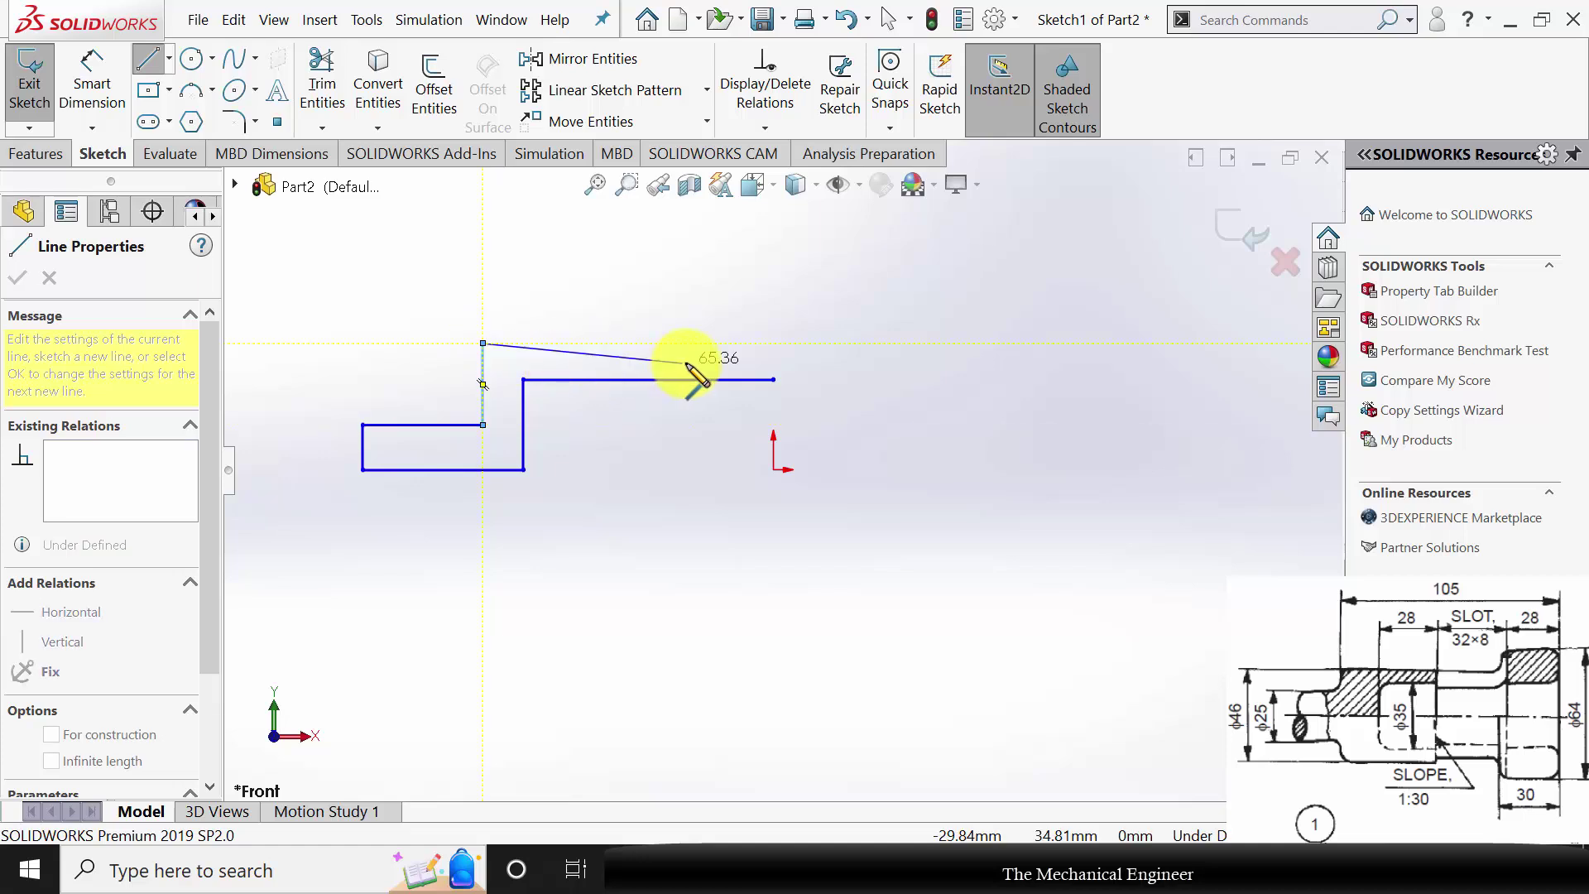
left_click(707, 342)
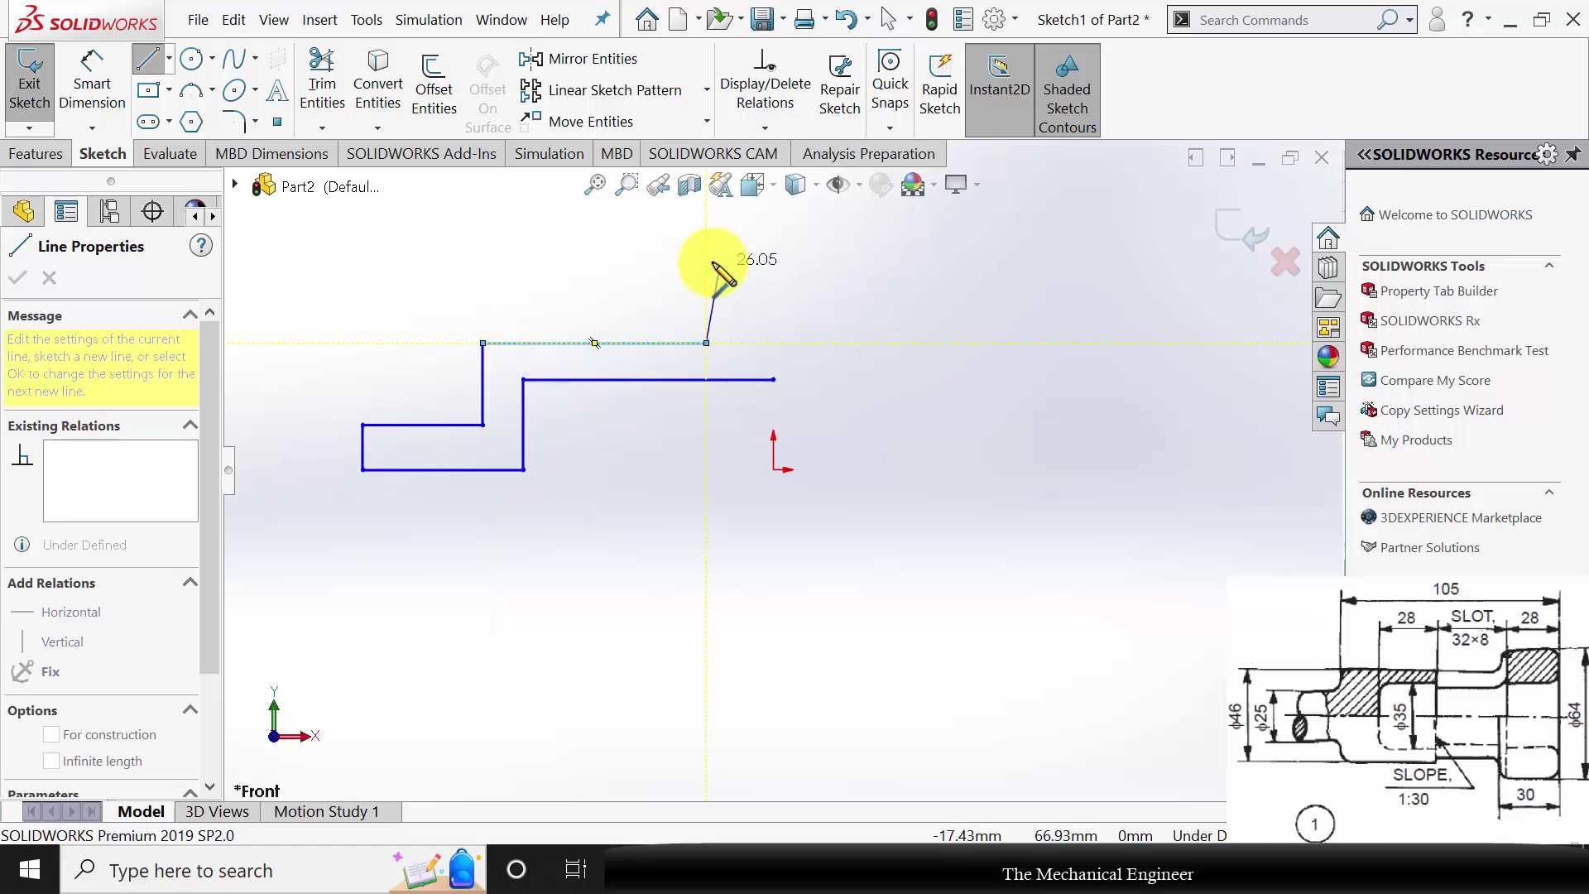
left_click(707, 262)
left_click(773, 262)
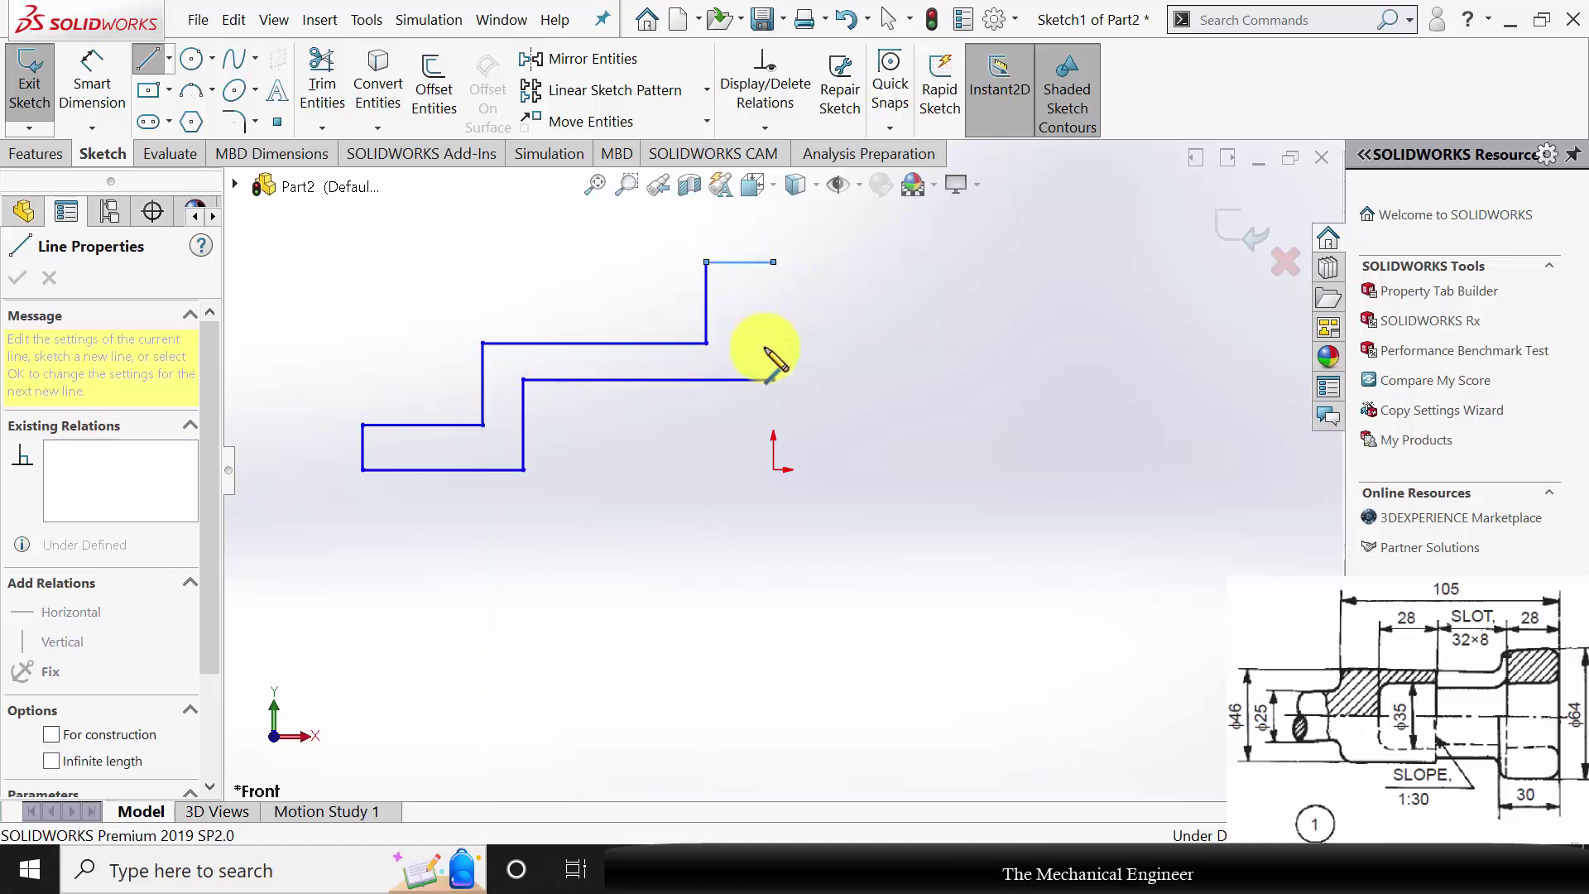
left_click(773, 380)
key("Escape")
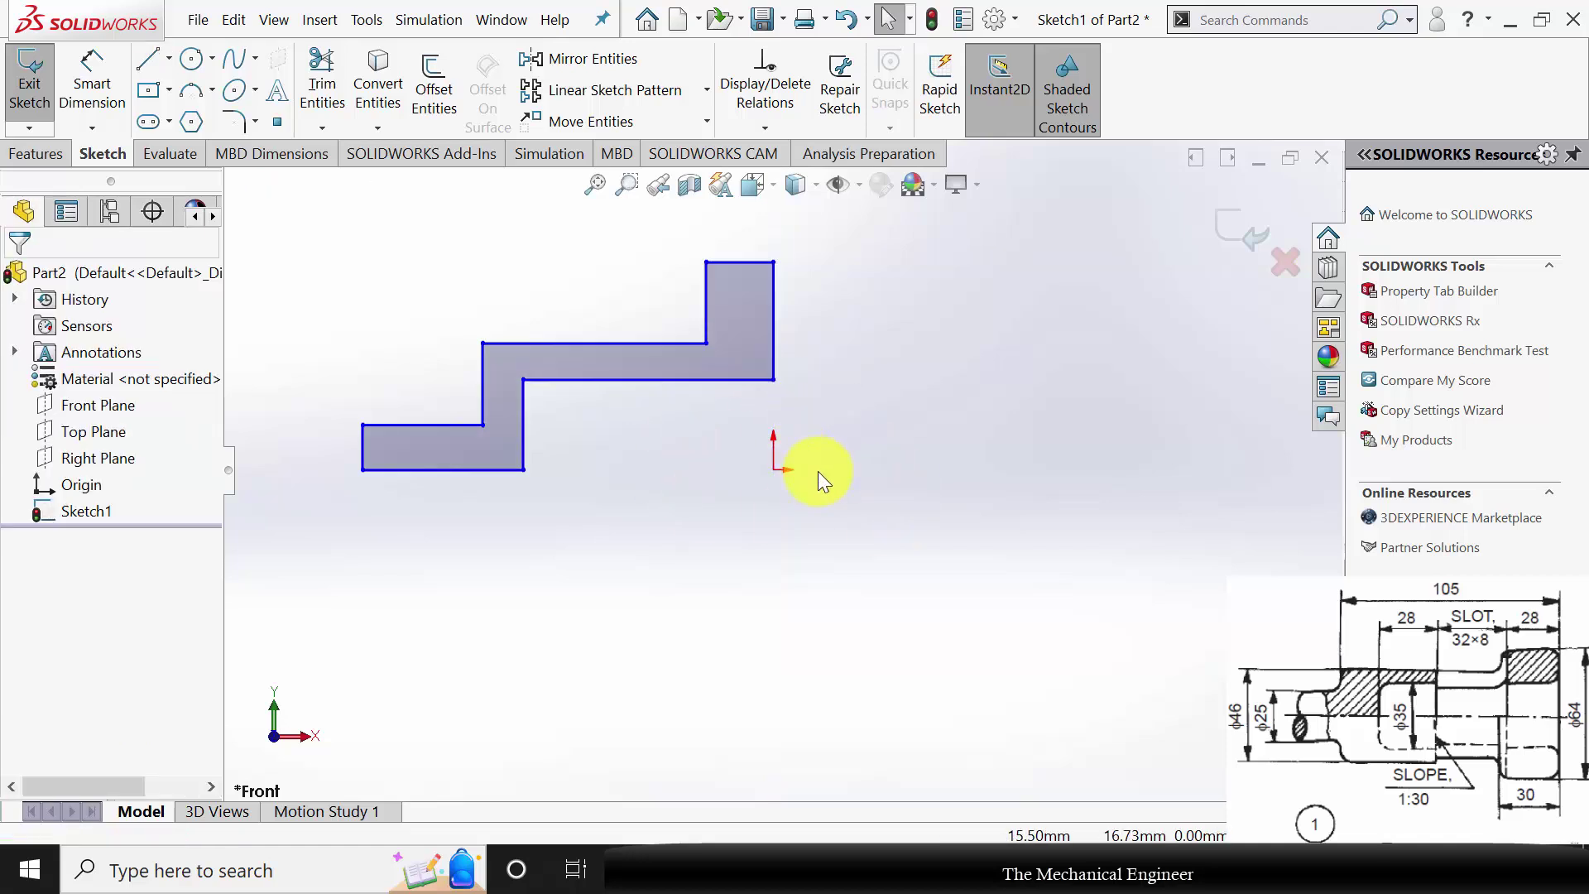
Make the profile's lower inner corner horizontal with the origin and the lower corner of its right end edge vertical with the origin.
left_click(524, 470)
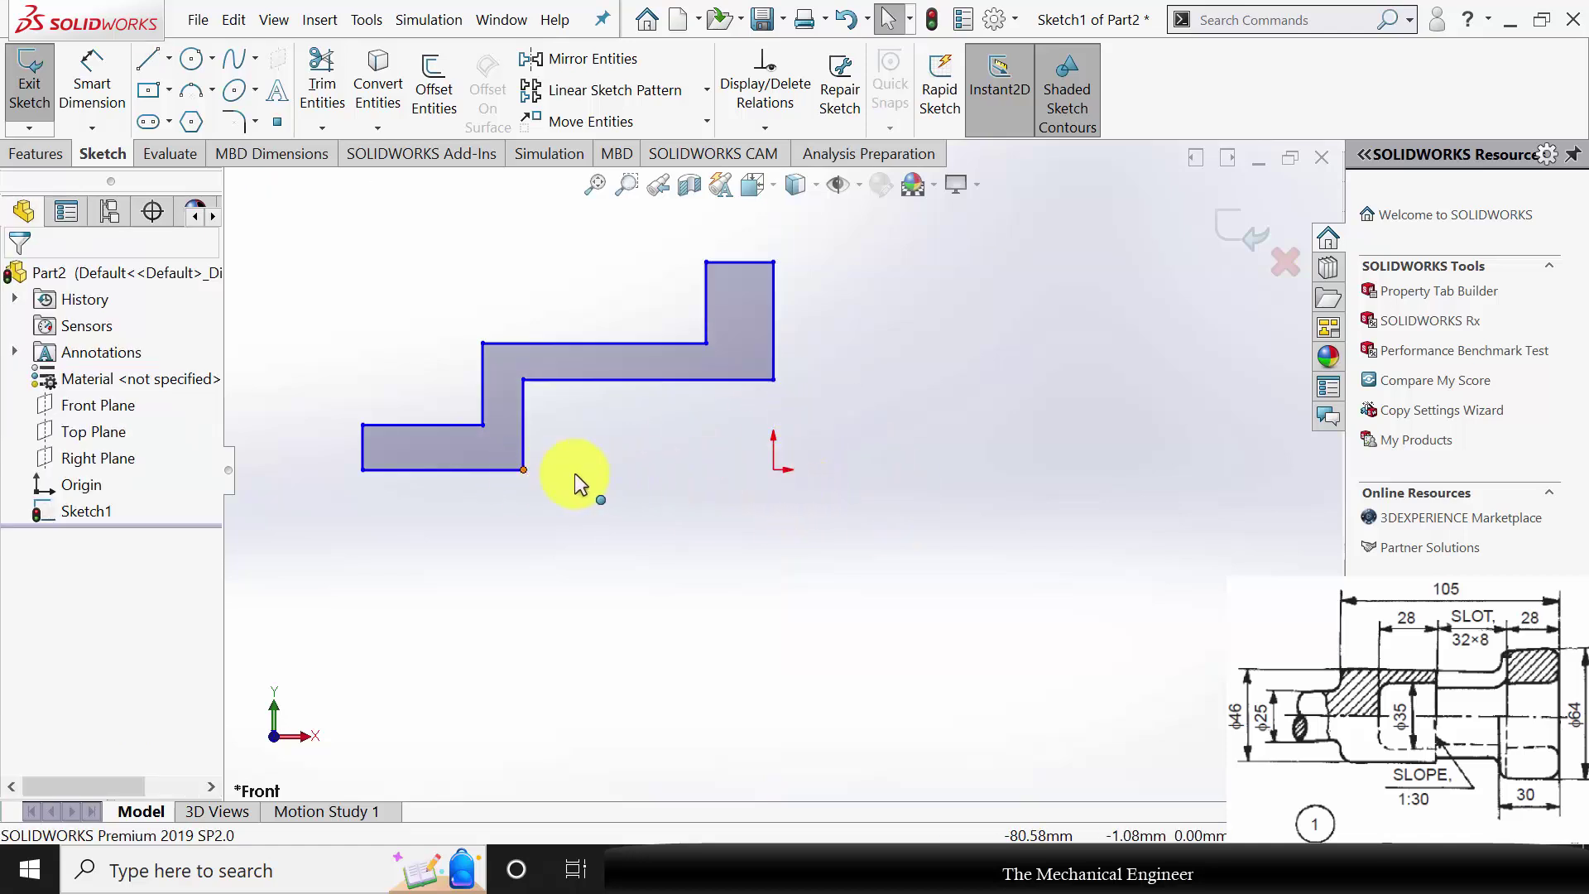
left_click(773, 470, "ctrl")
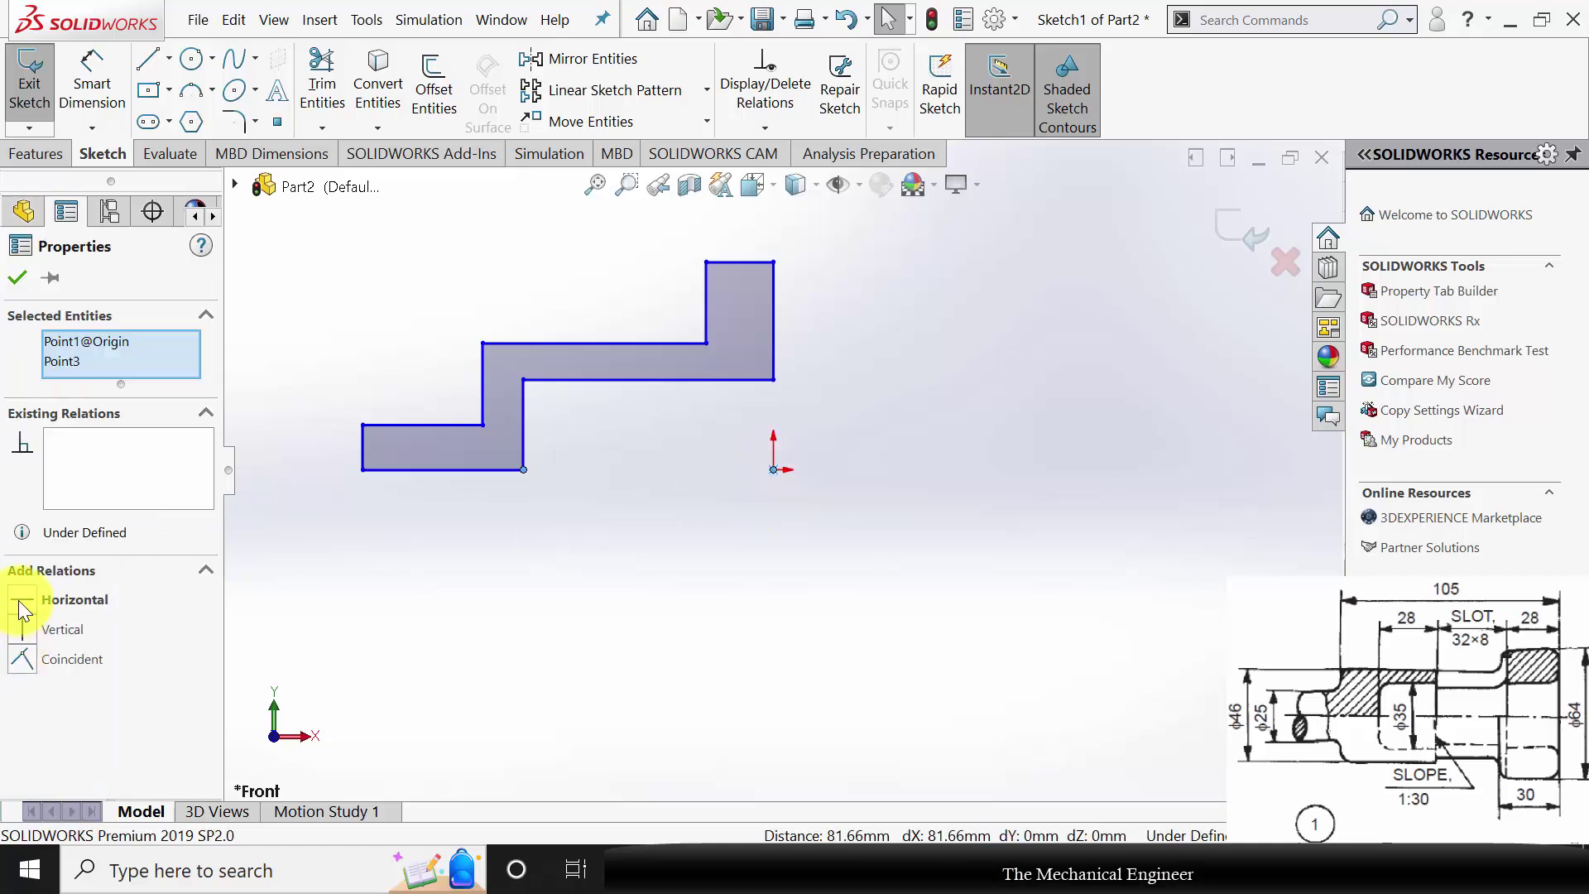
left_click(17, 279)
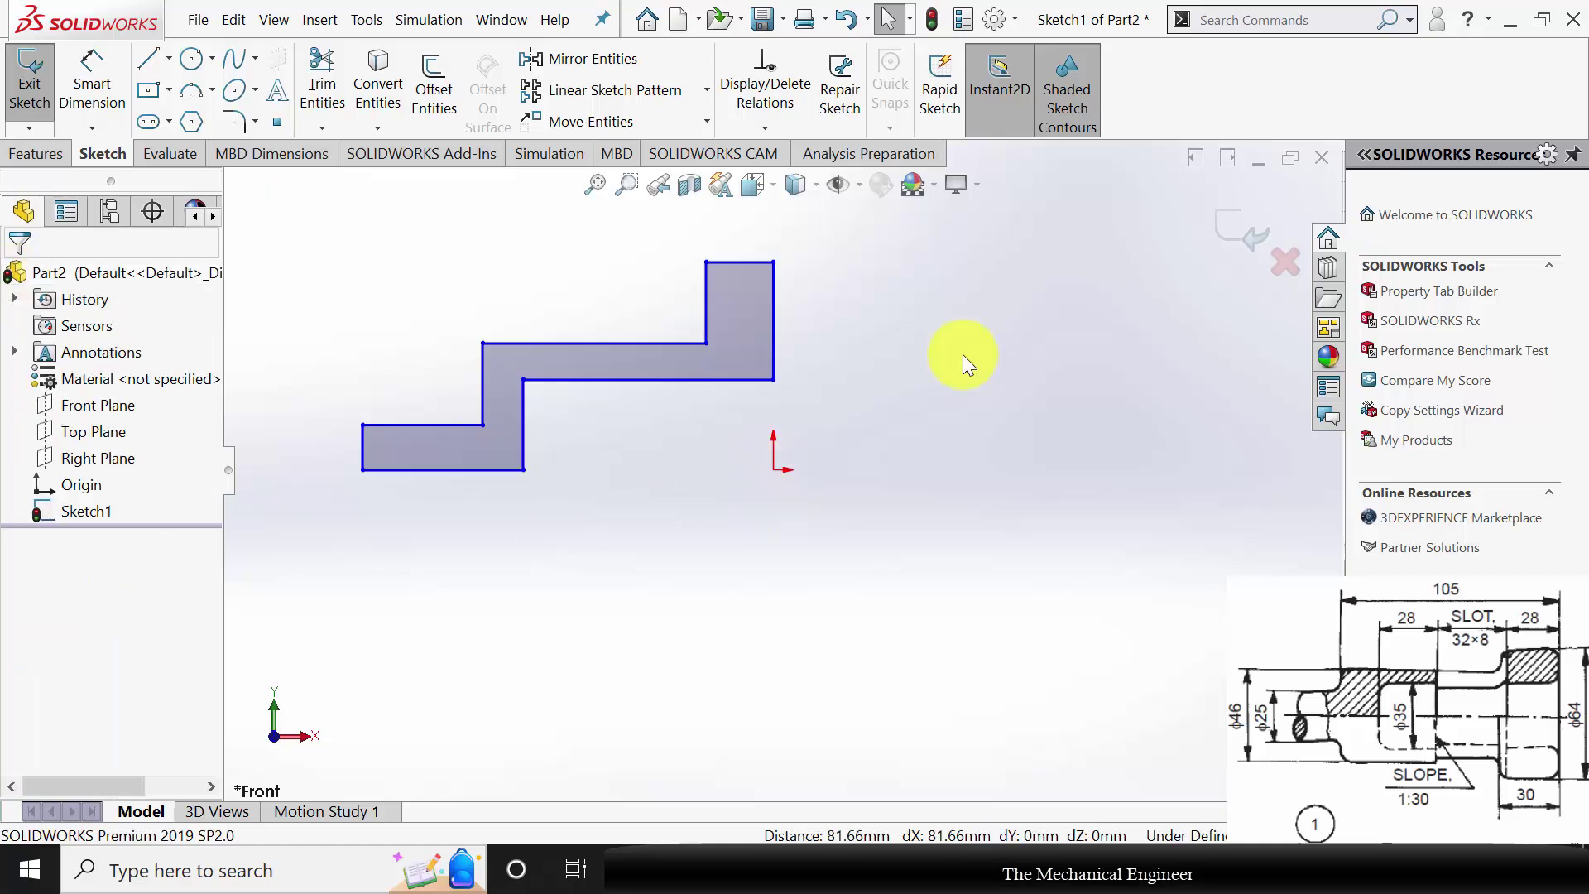
left_click(773, 381)
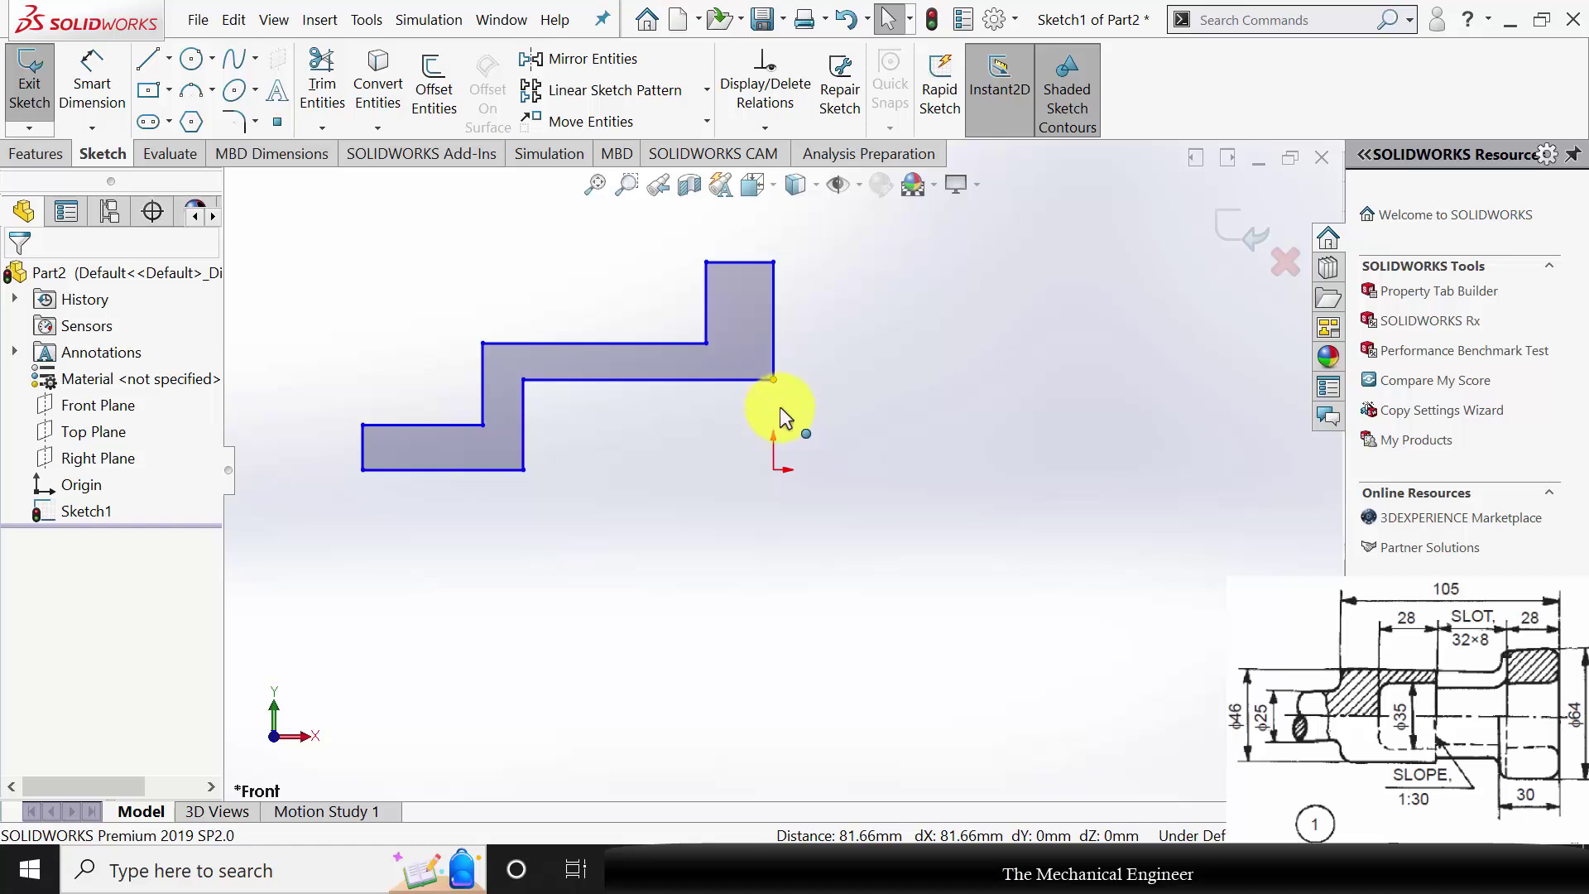
left_click(775, 475, "ctrl")
left_click(32, 631)
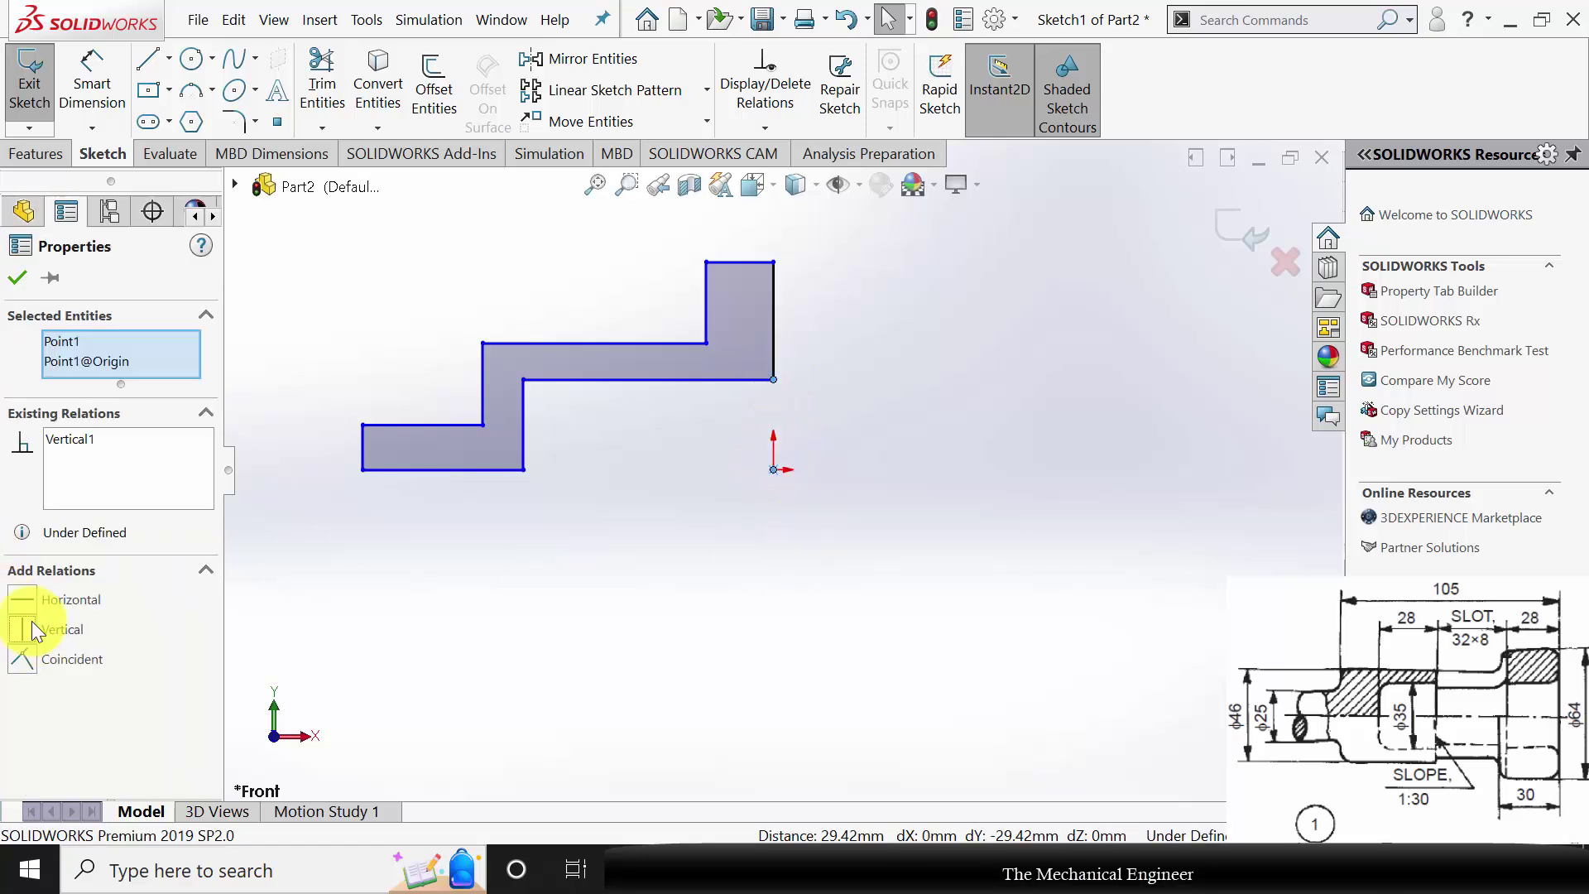
left_click(17, 280)
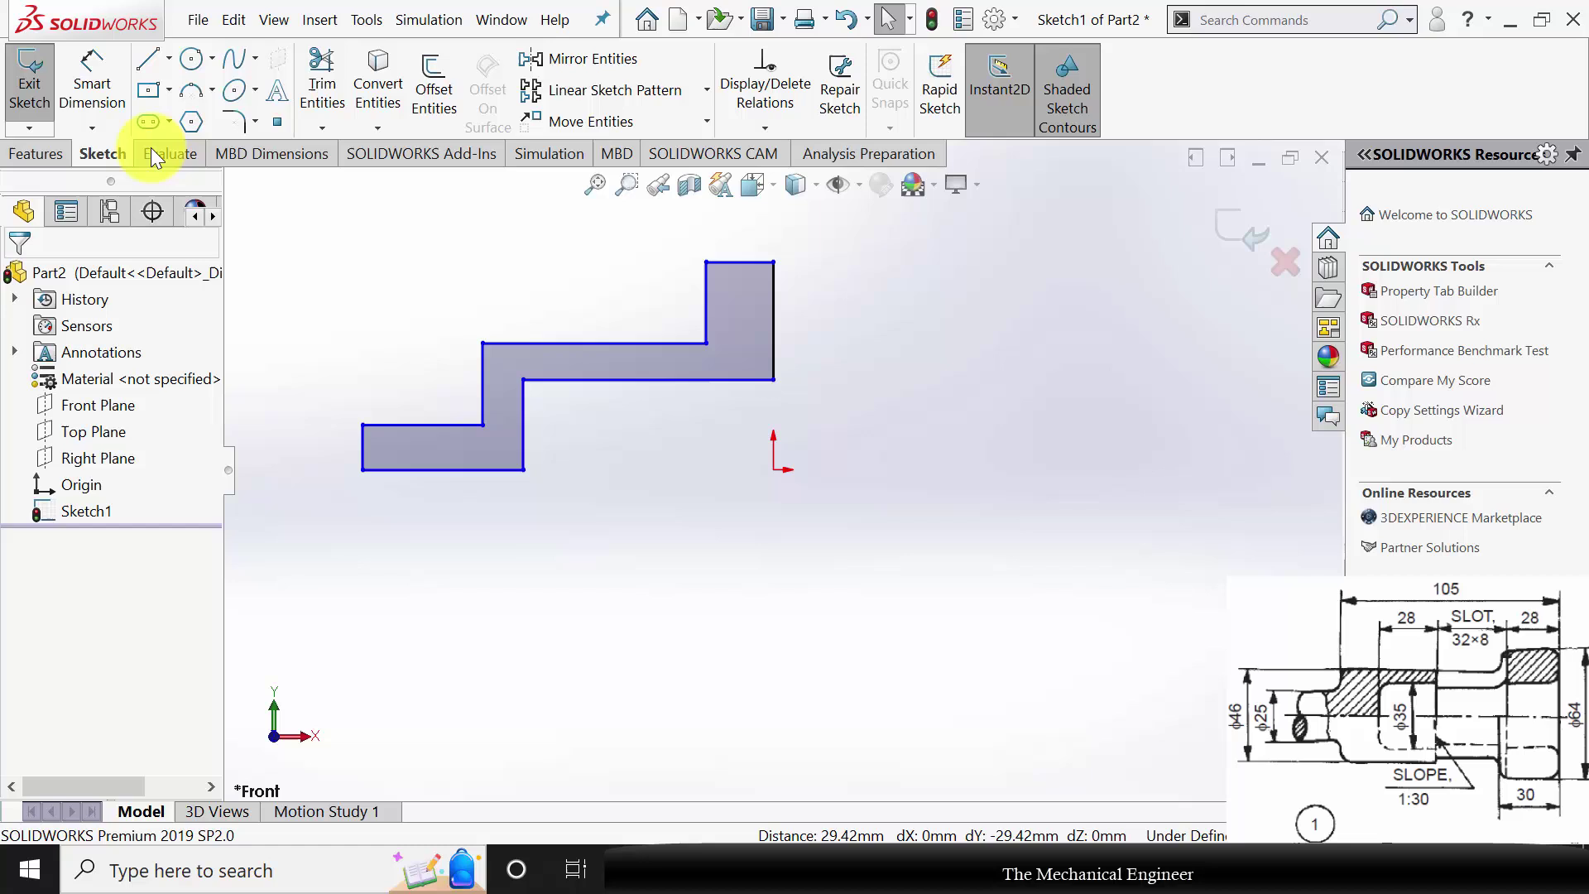
Dimension the height from the origin to the profile's topmost edge as 32 mm.
left_click(94, 82)
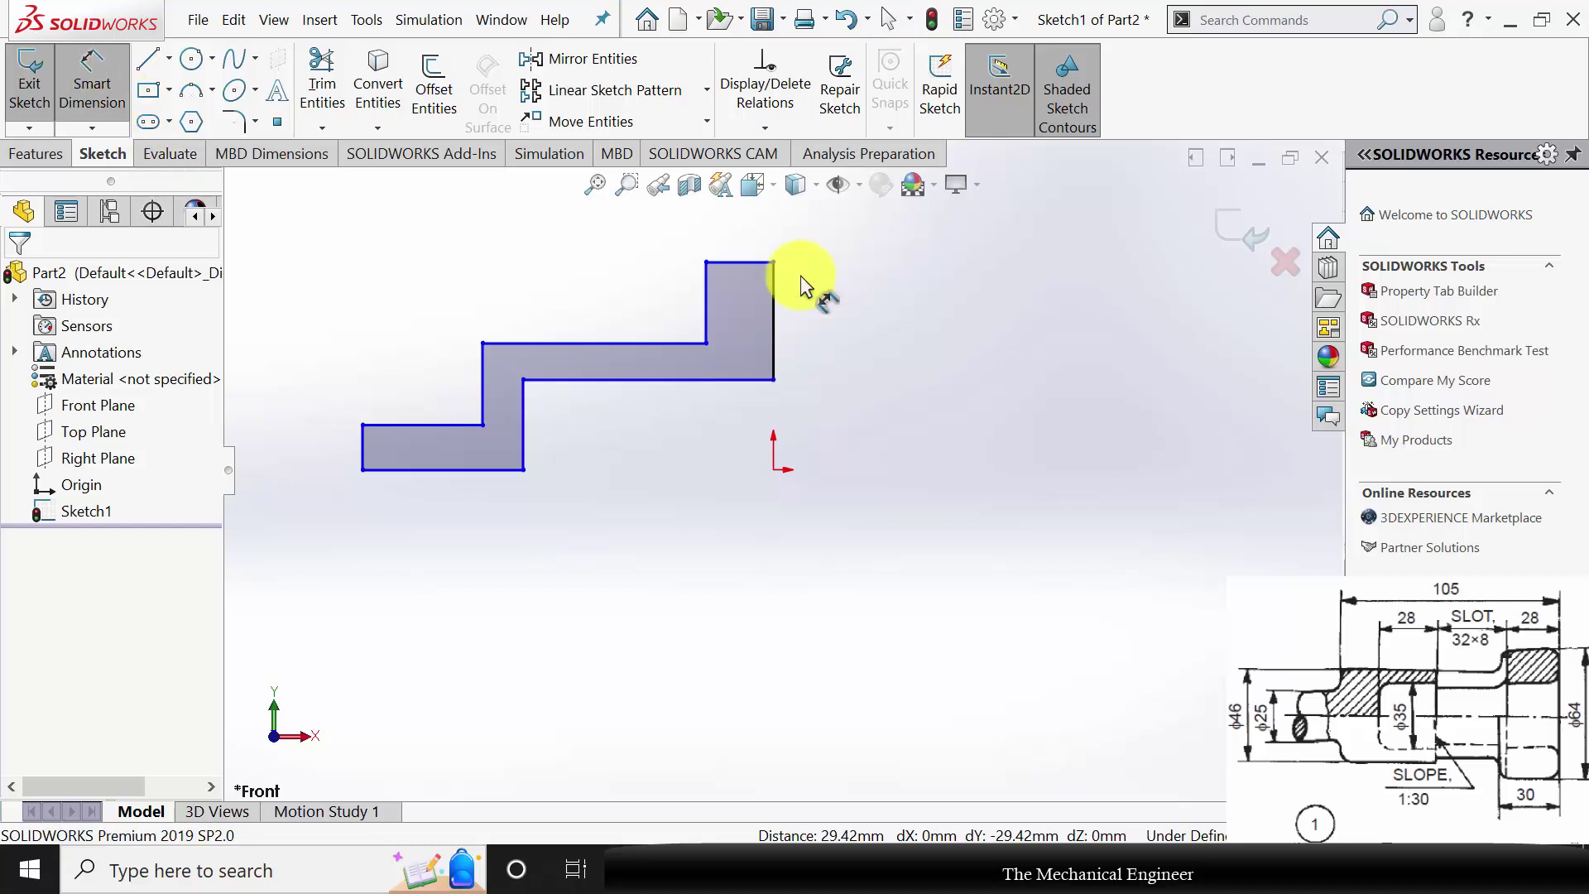
left_click(734, 264)
left_click(775, 469)
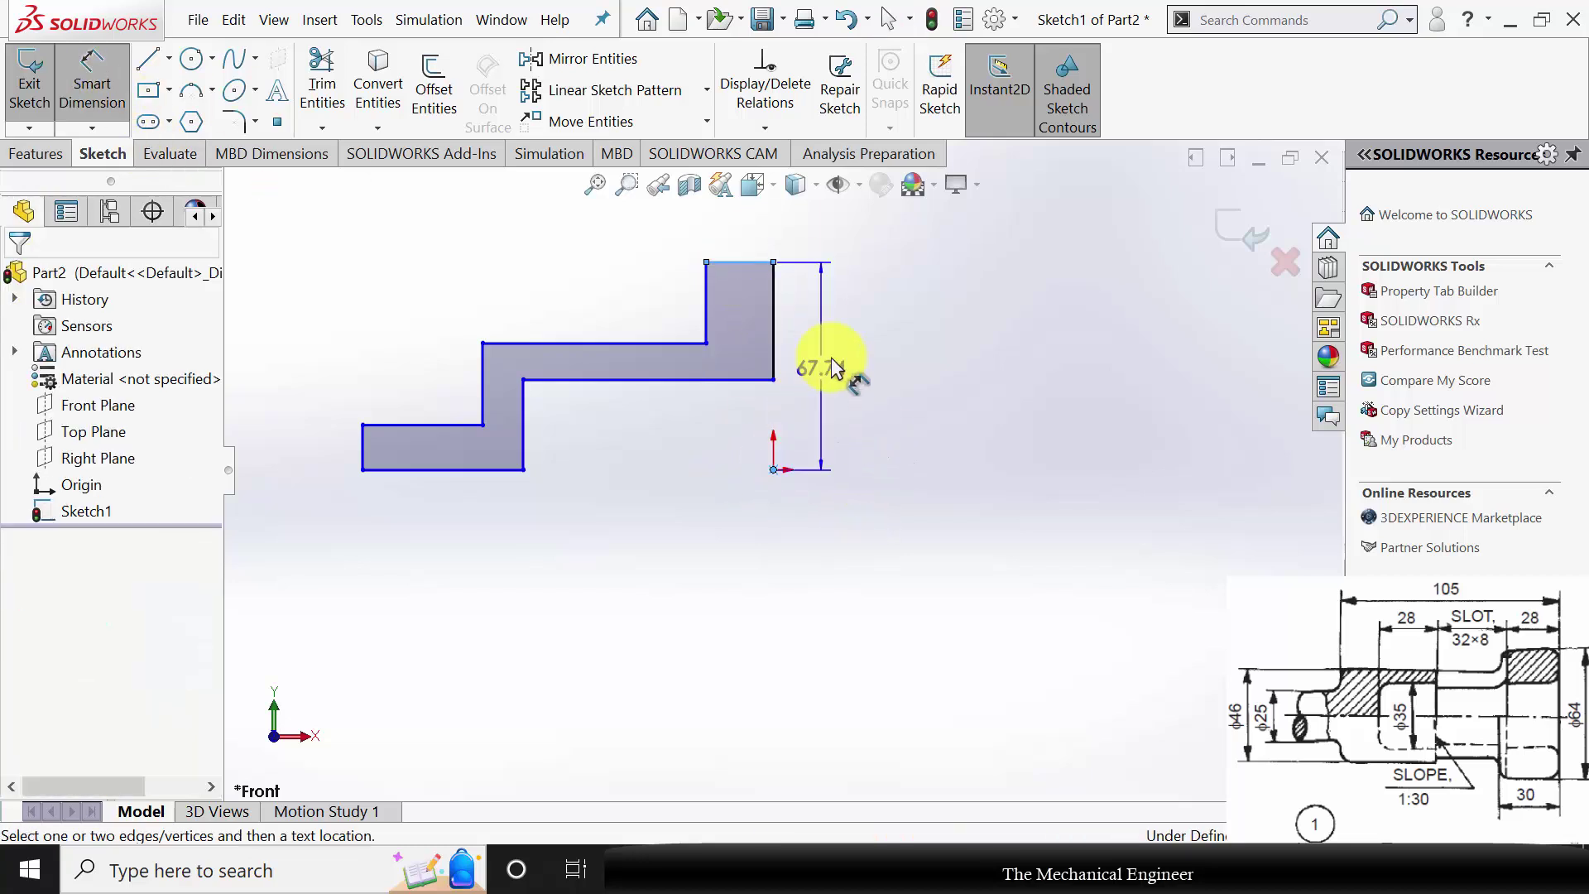
left_click(871, 362)
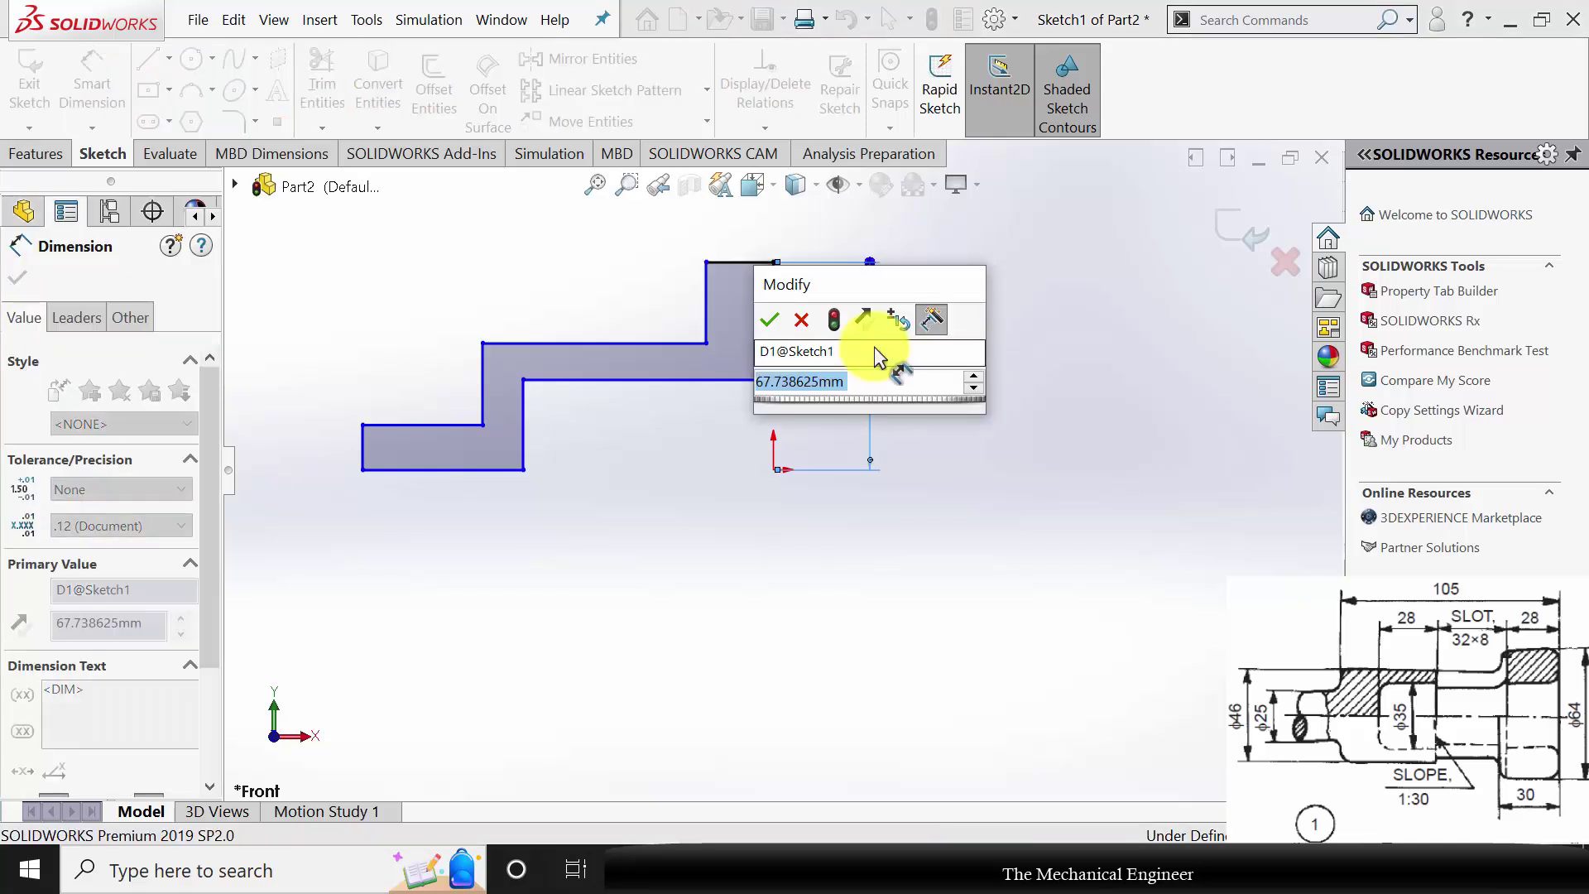
type("32")
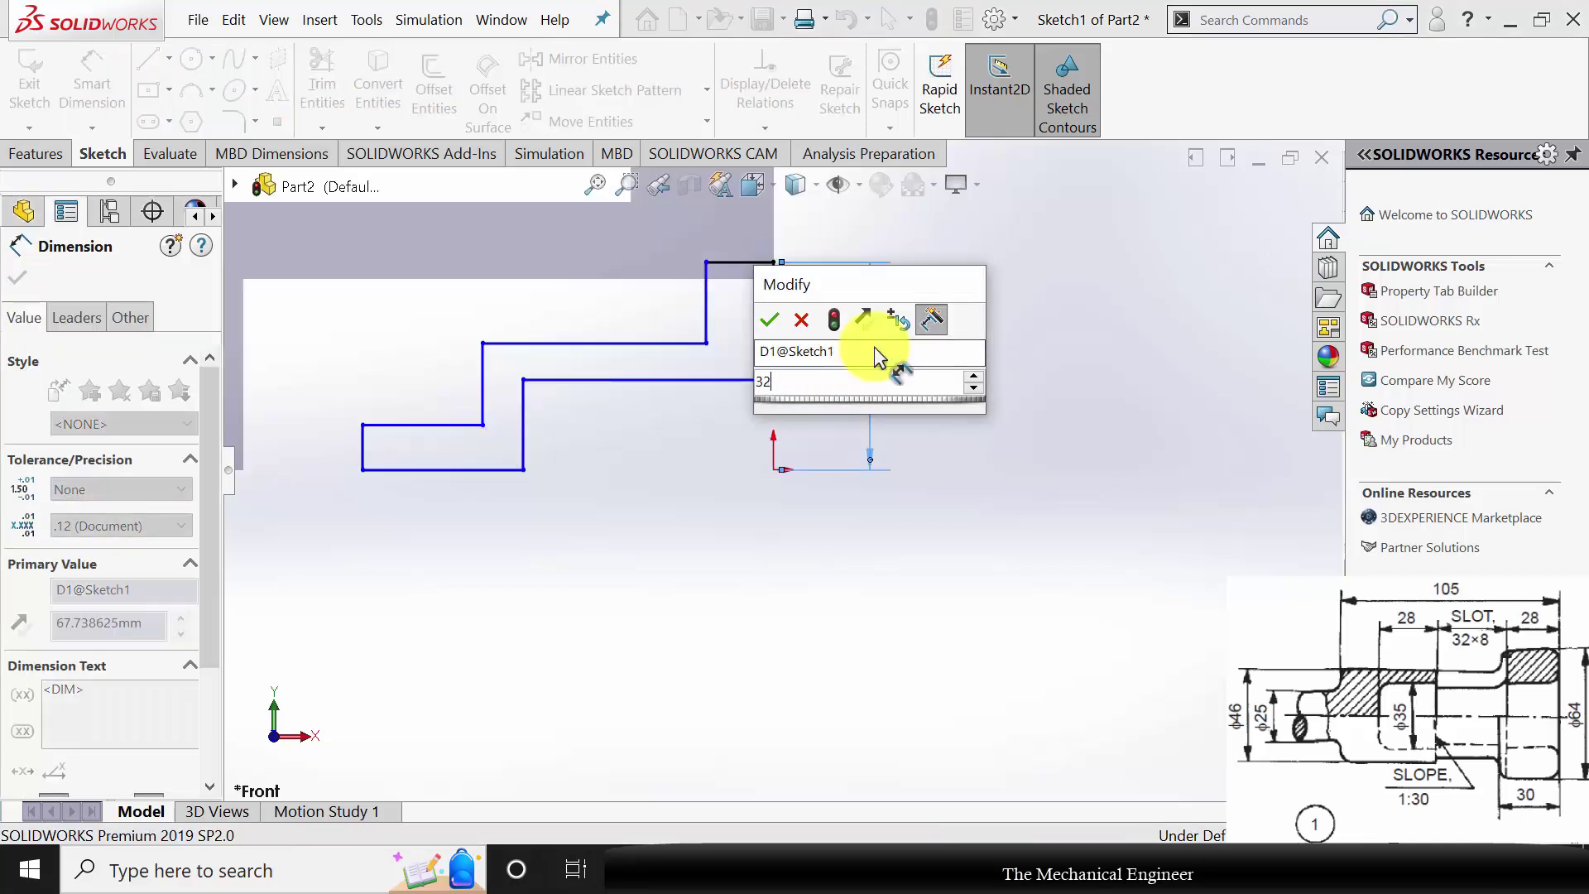
key("Return")
Dimension the height from the origin to the middle step's upper edge as 46/2 mm.
left_click(662, 343)
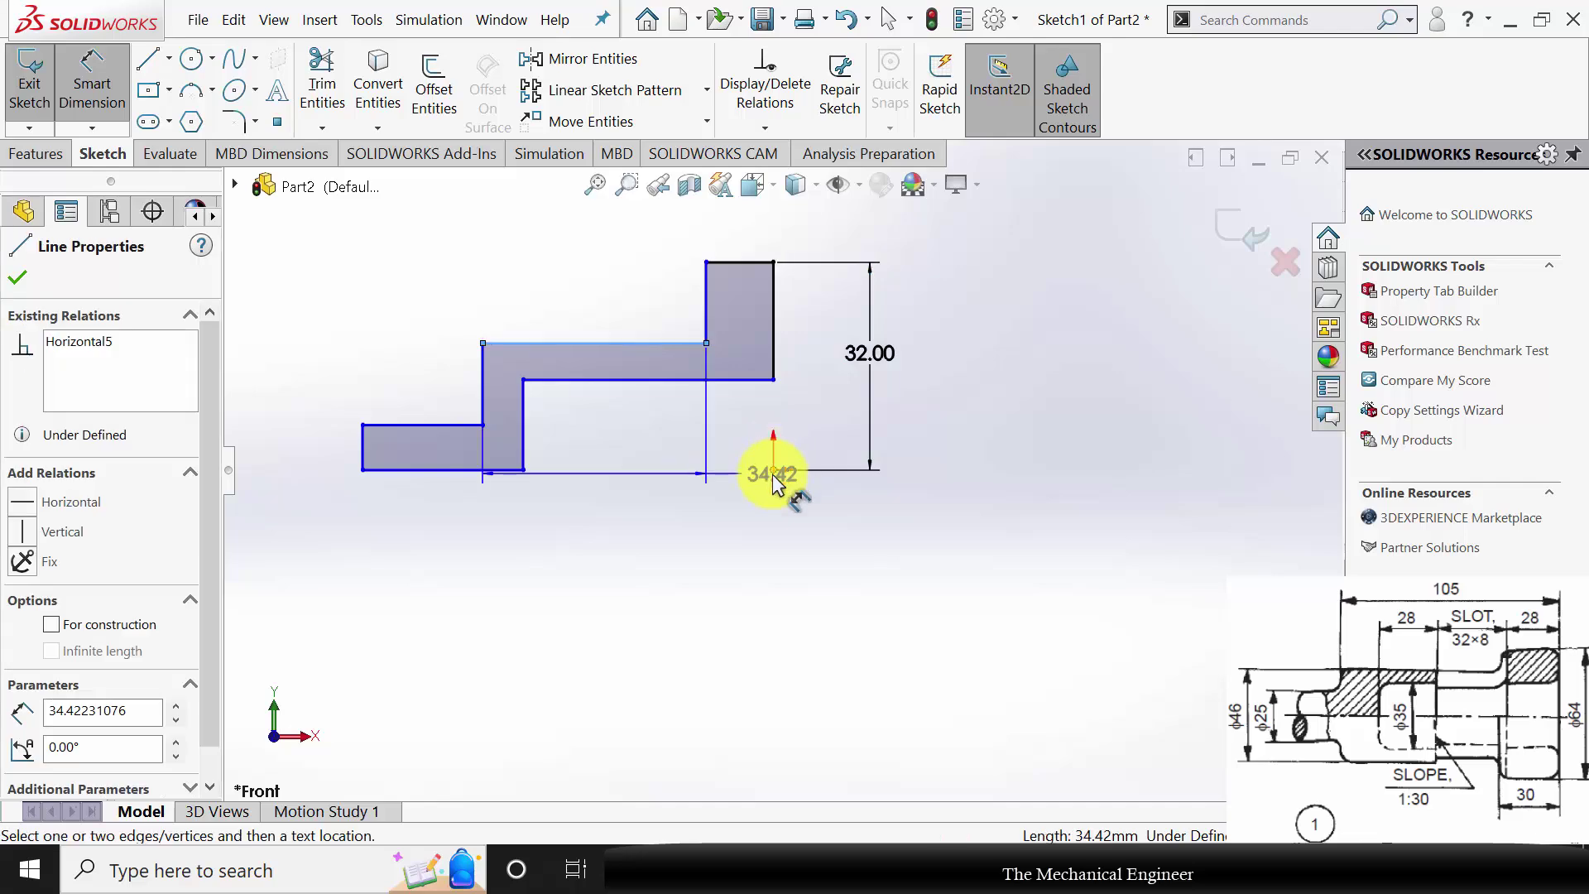
left_click(786, 468)
left_click(804, 405)
type("46")
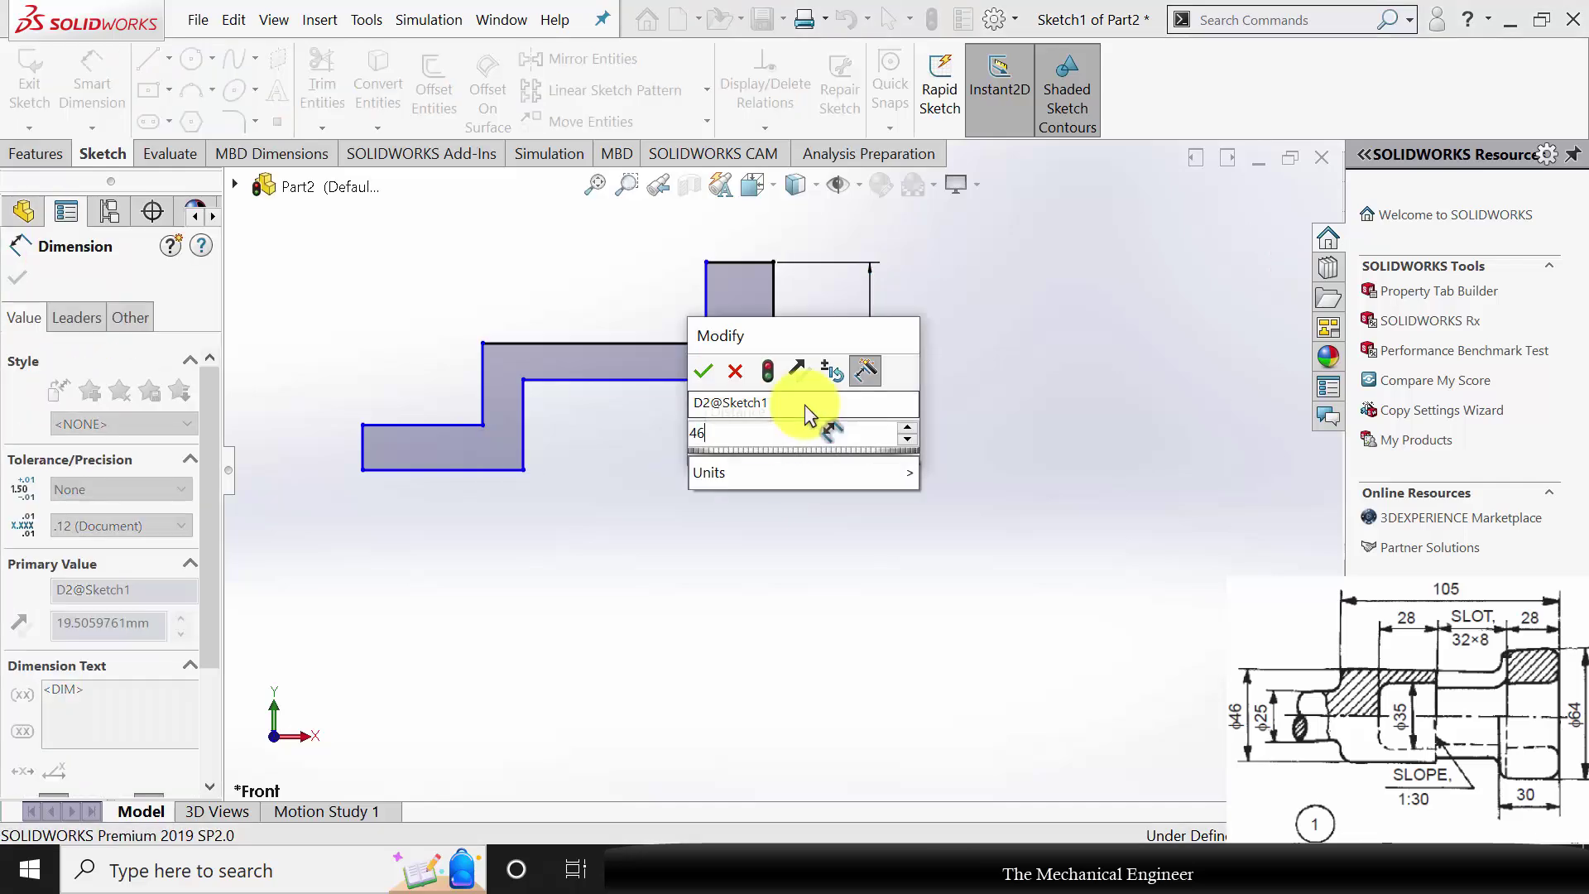
type("/2")
key("Return")
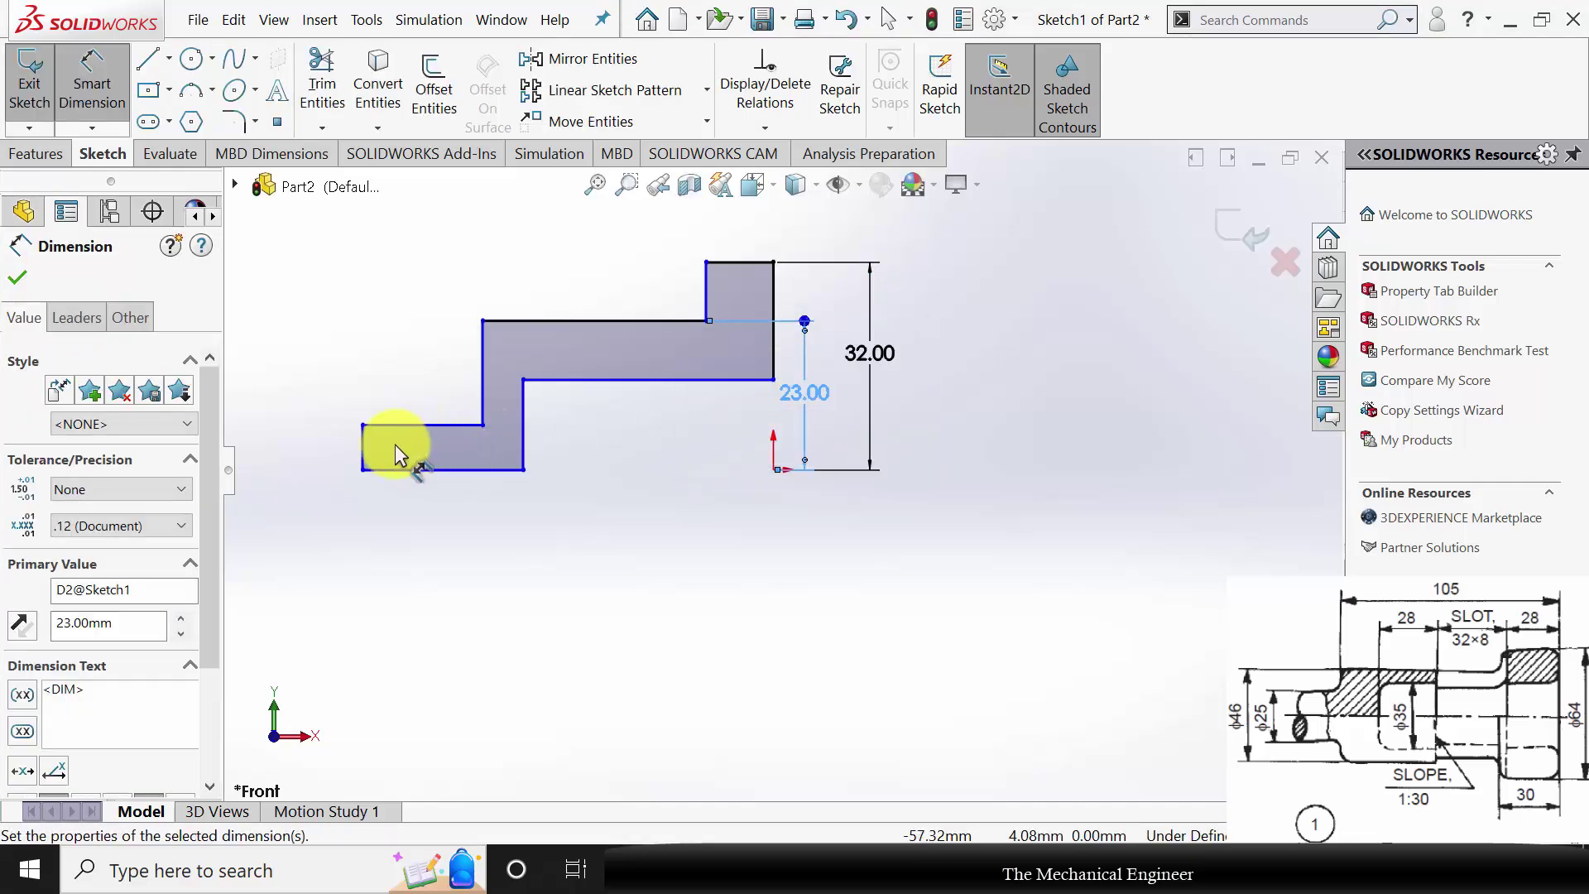
Dimension the profile's short left end edge as 12.5 mm.
left_click(364, 451)
left_click(291, 460)
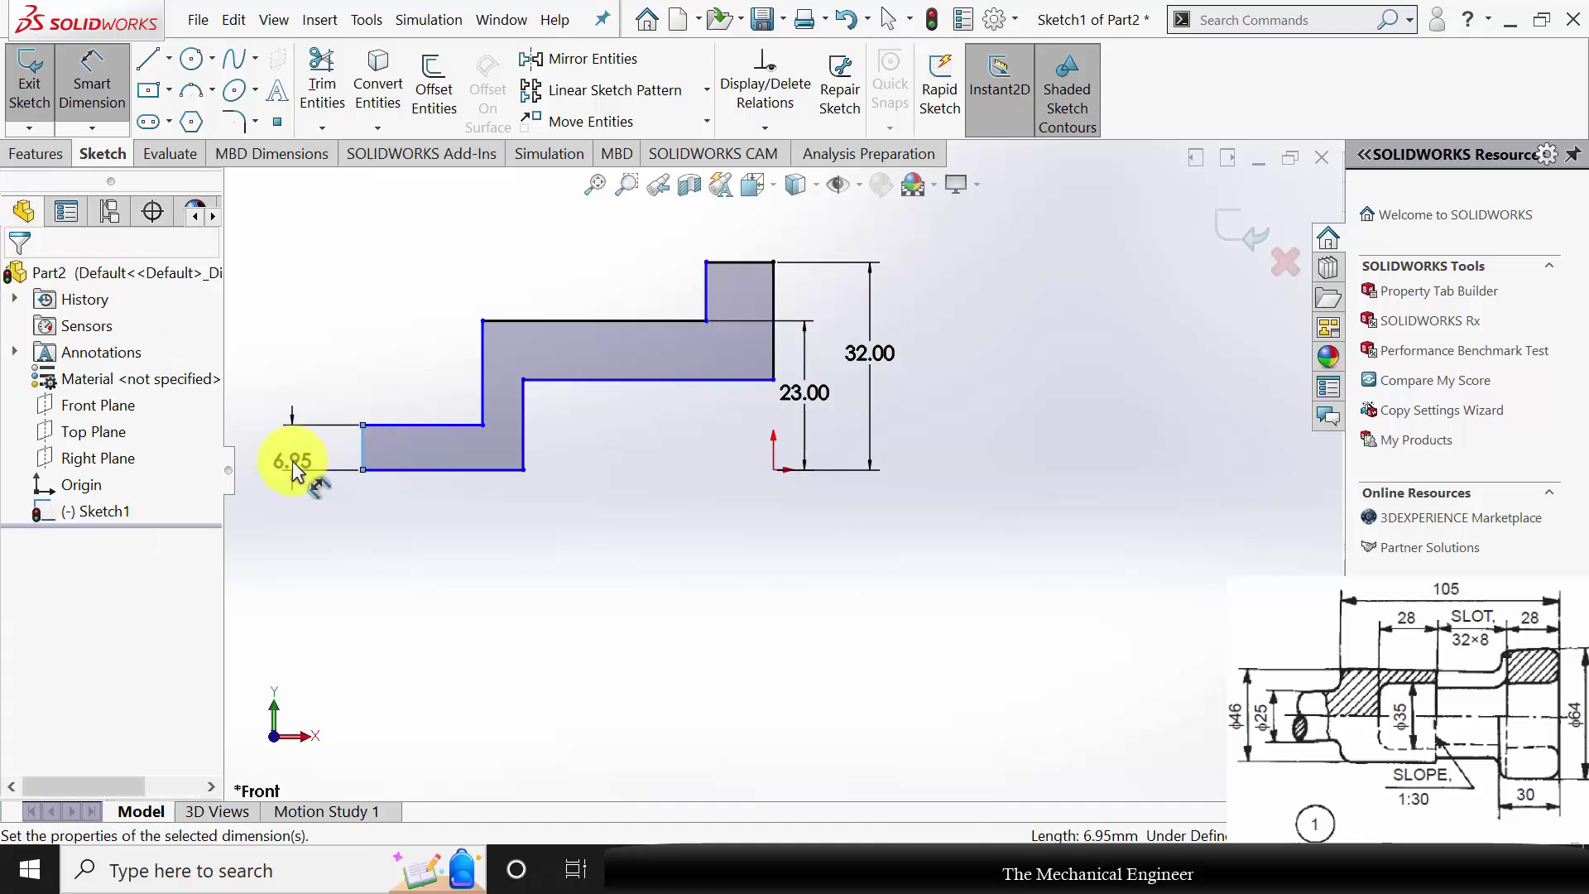
type("12.5")
key("Return")
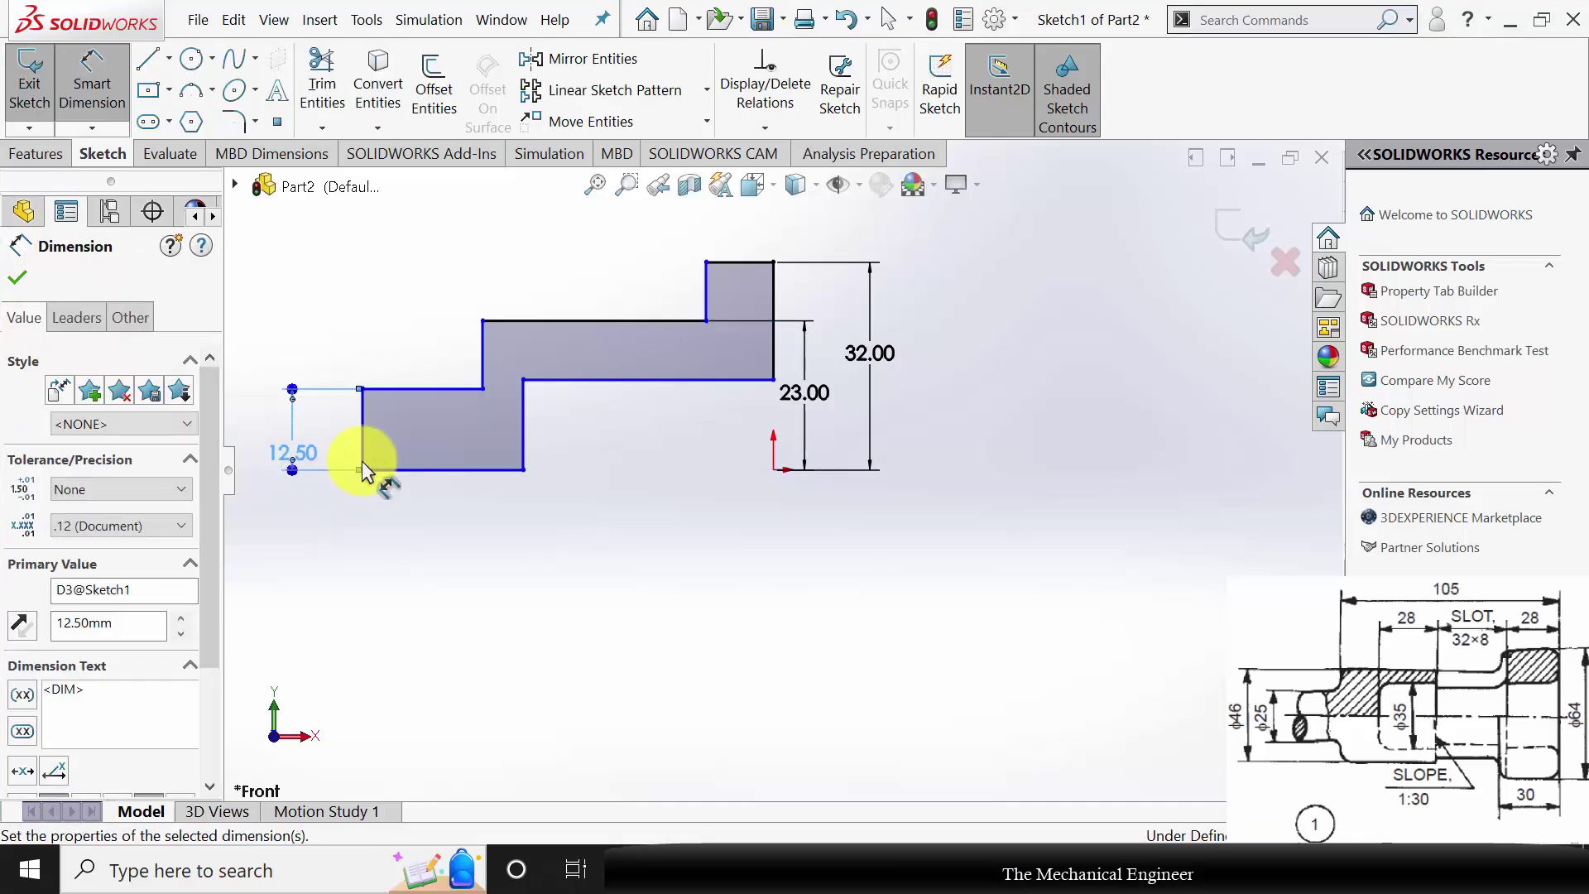
Dimension the height from the origin to the horizontal inner bore edge as 35/2 mm.
left_click(604, 380)
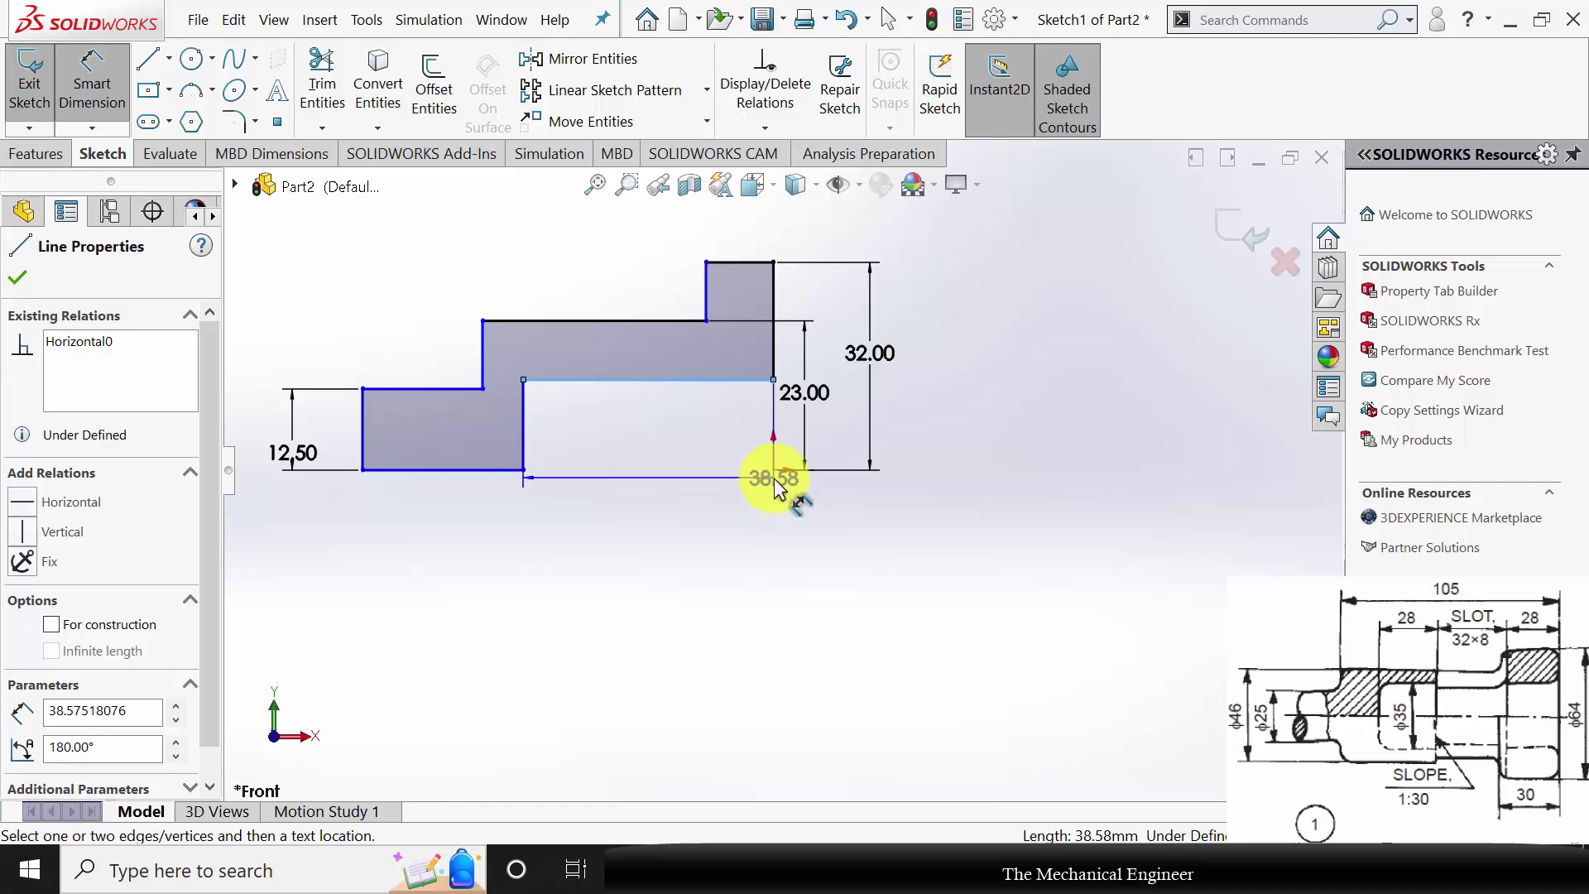
left_click(773, 470)
left_click(725, 344)
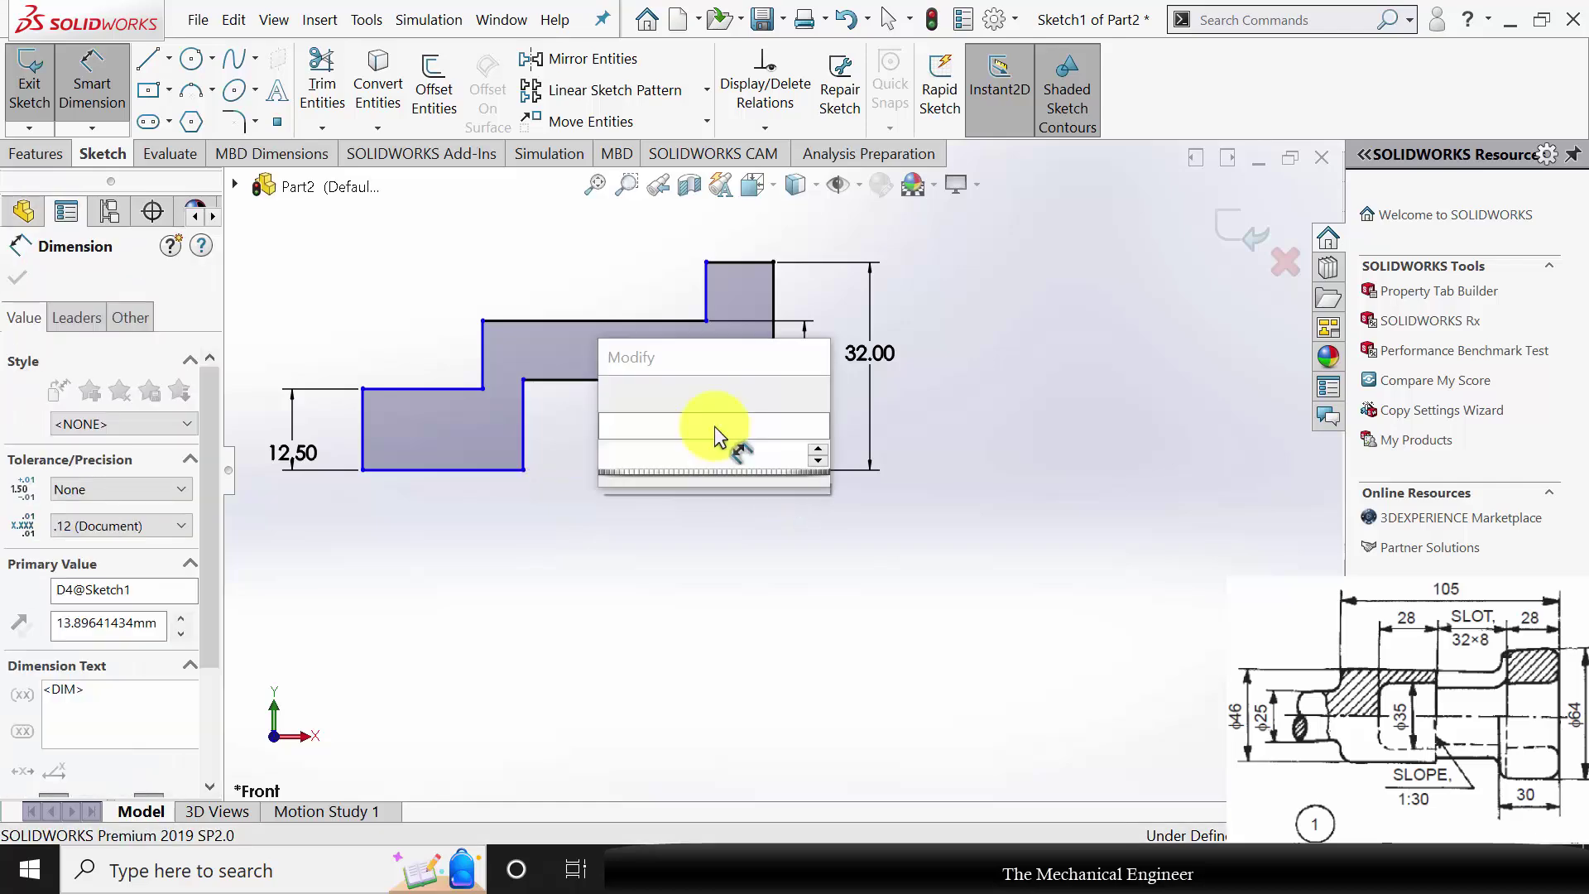
type("35/2")
key("Return")
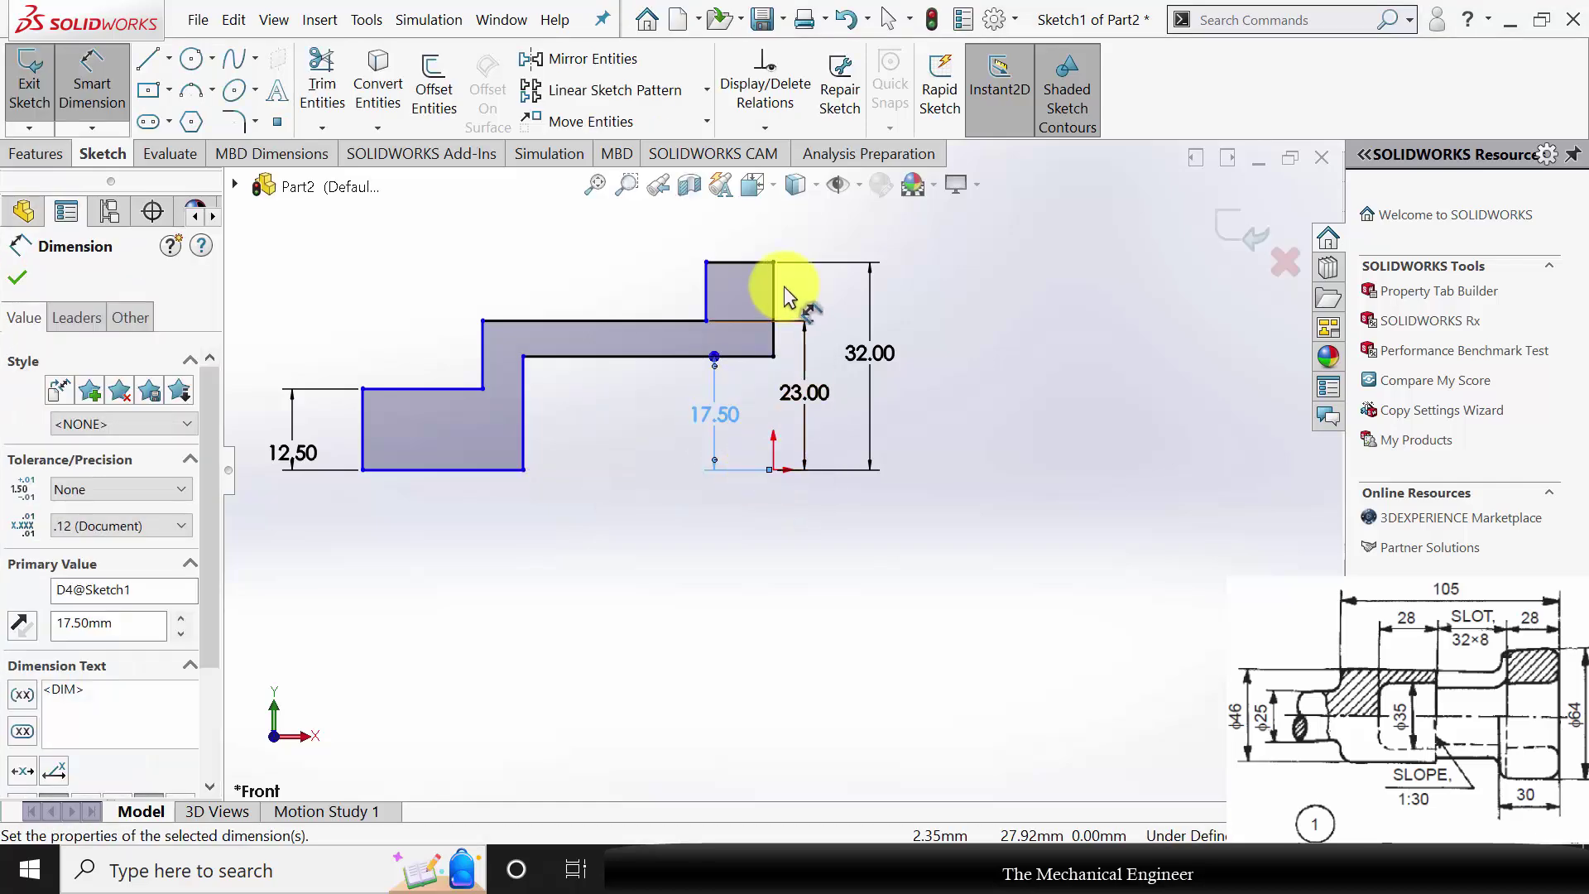
Dimension the length of the profile's topmost horizontal edge as 30 mm.
left_click(735, 264)
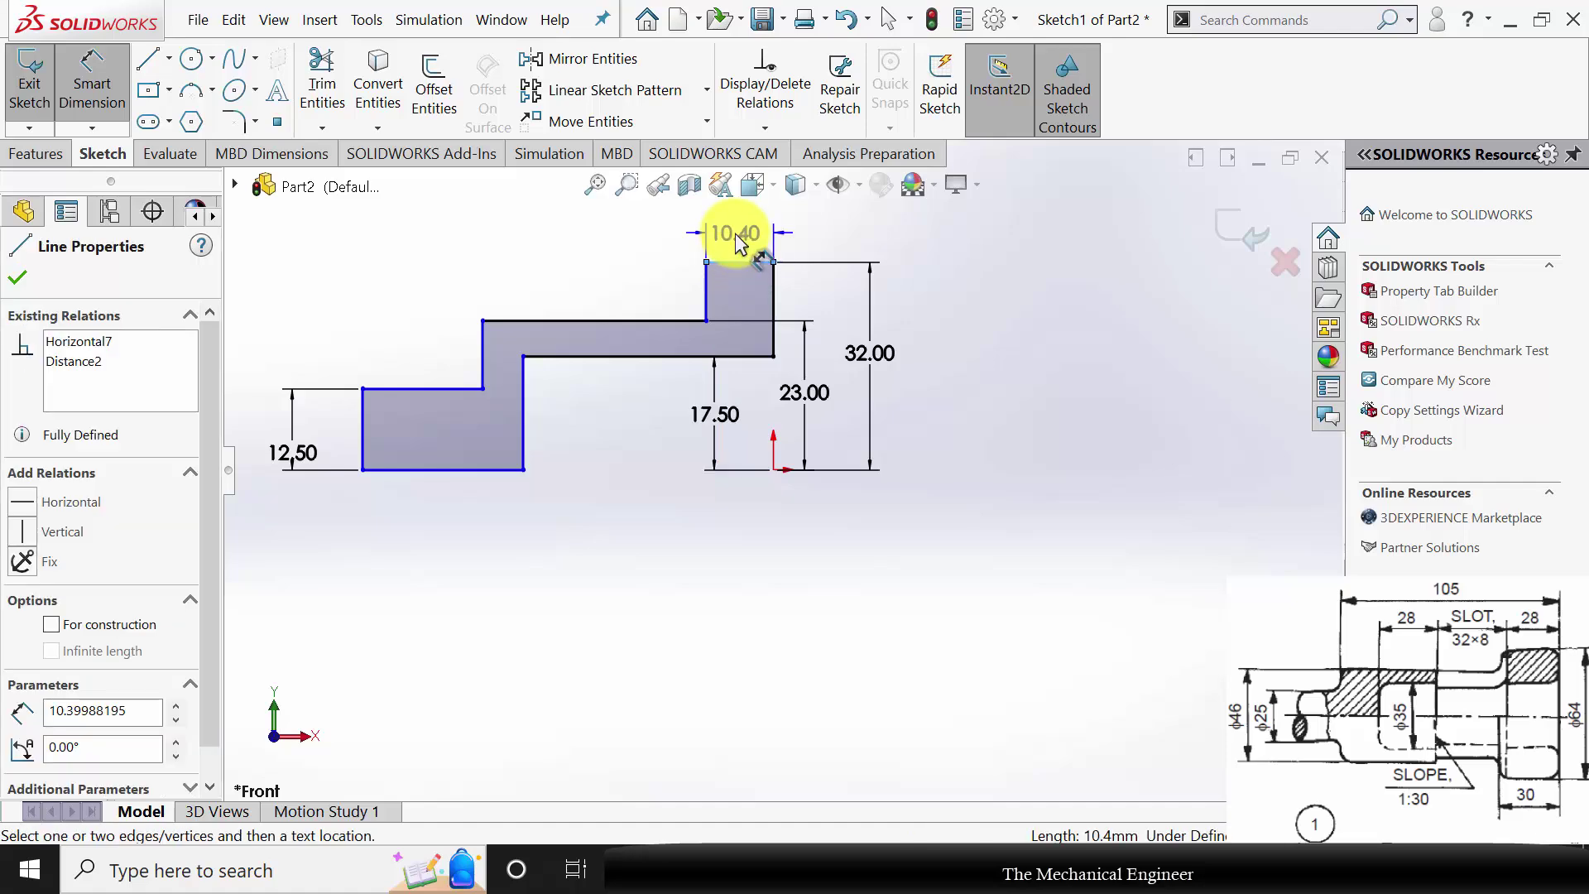
left_click(737, 240)
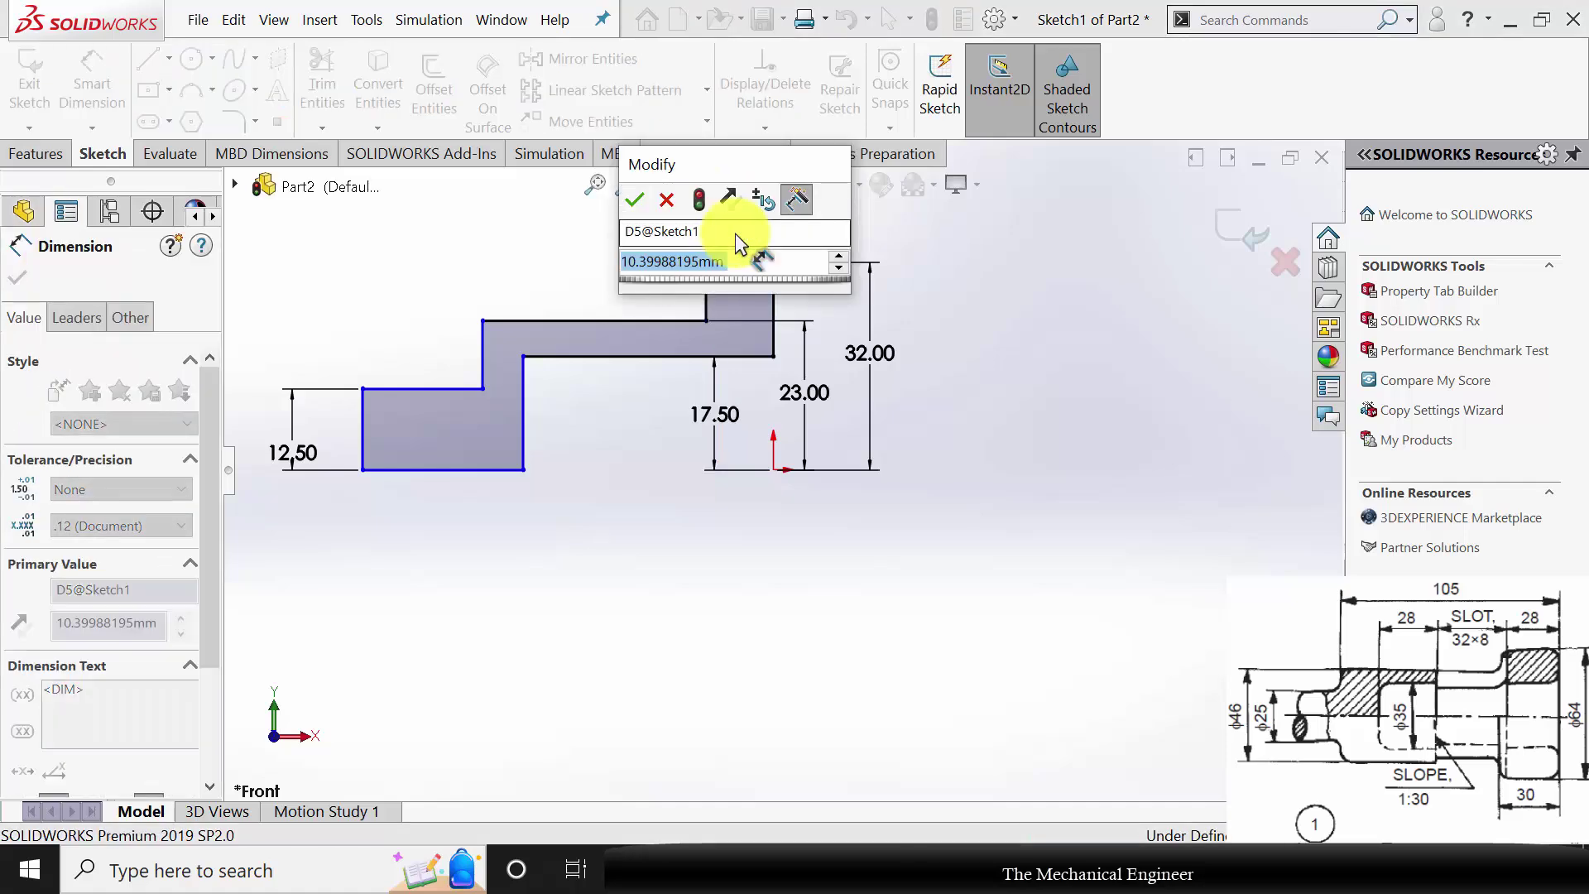
type("30")
key("Return")
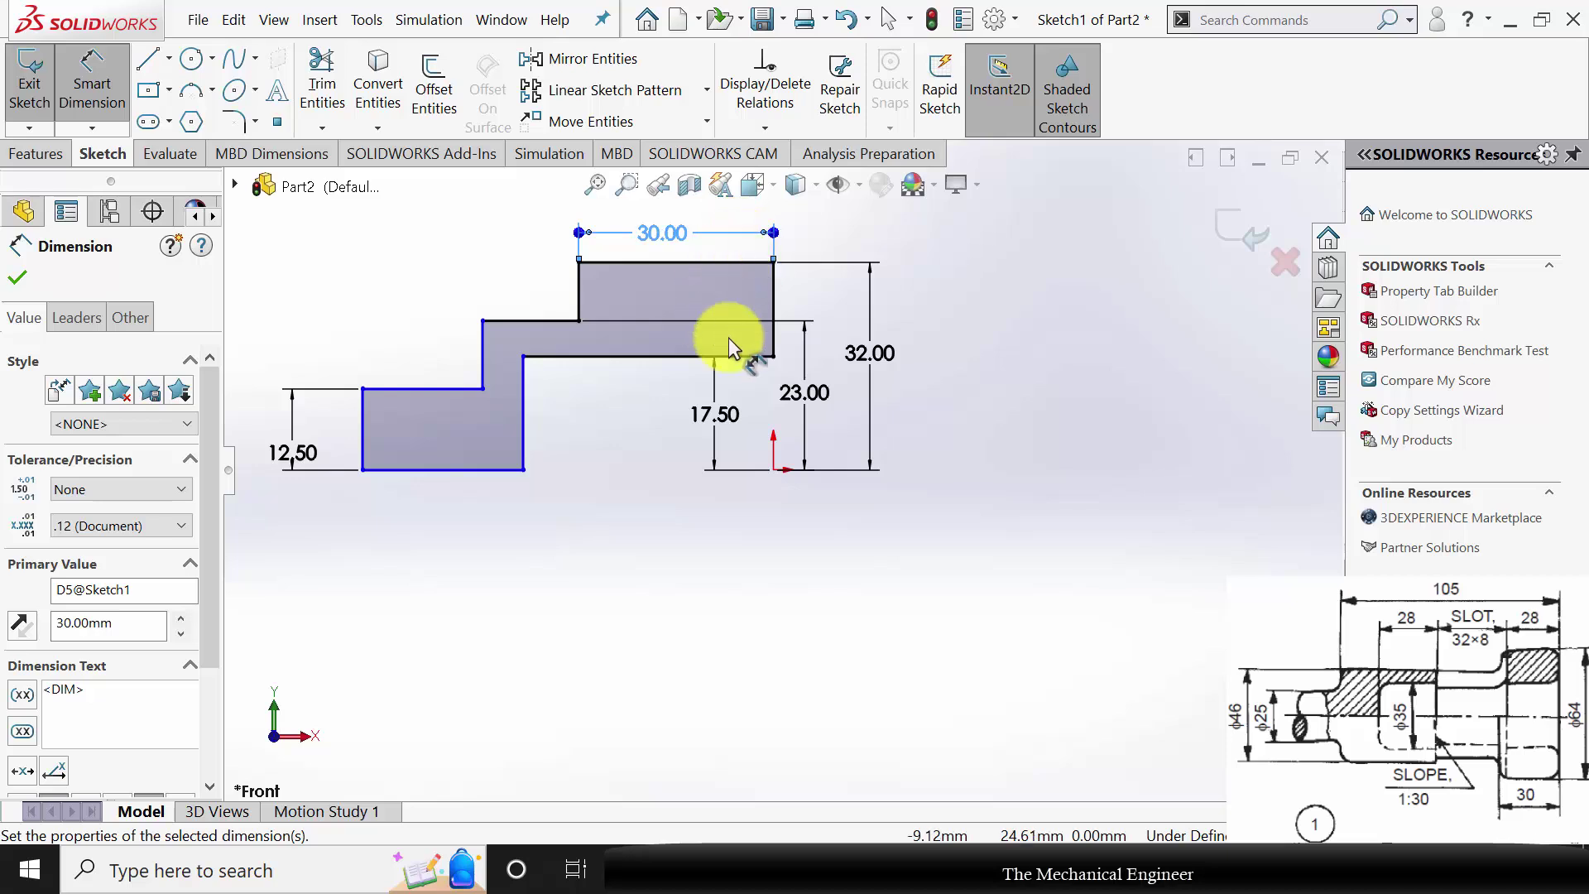
Dimension the distance from the right end edge to the outer vertical edge at the left of the middle step as 105 mm.
left_click(770, 298)
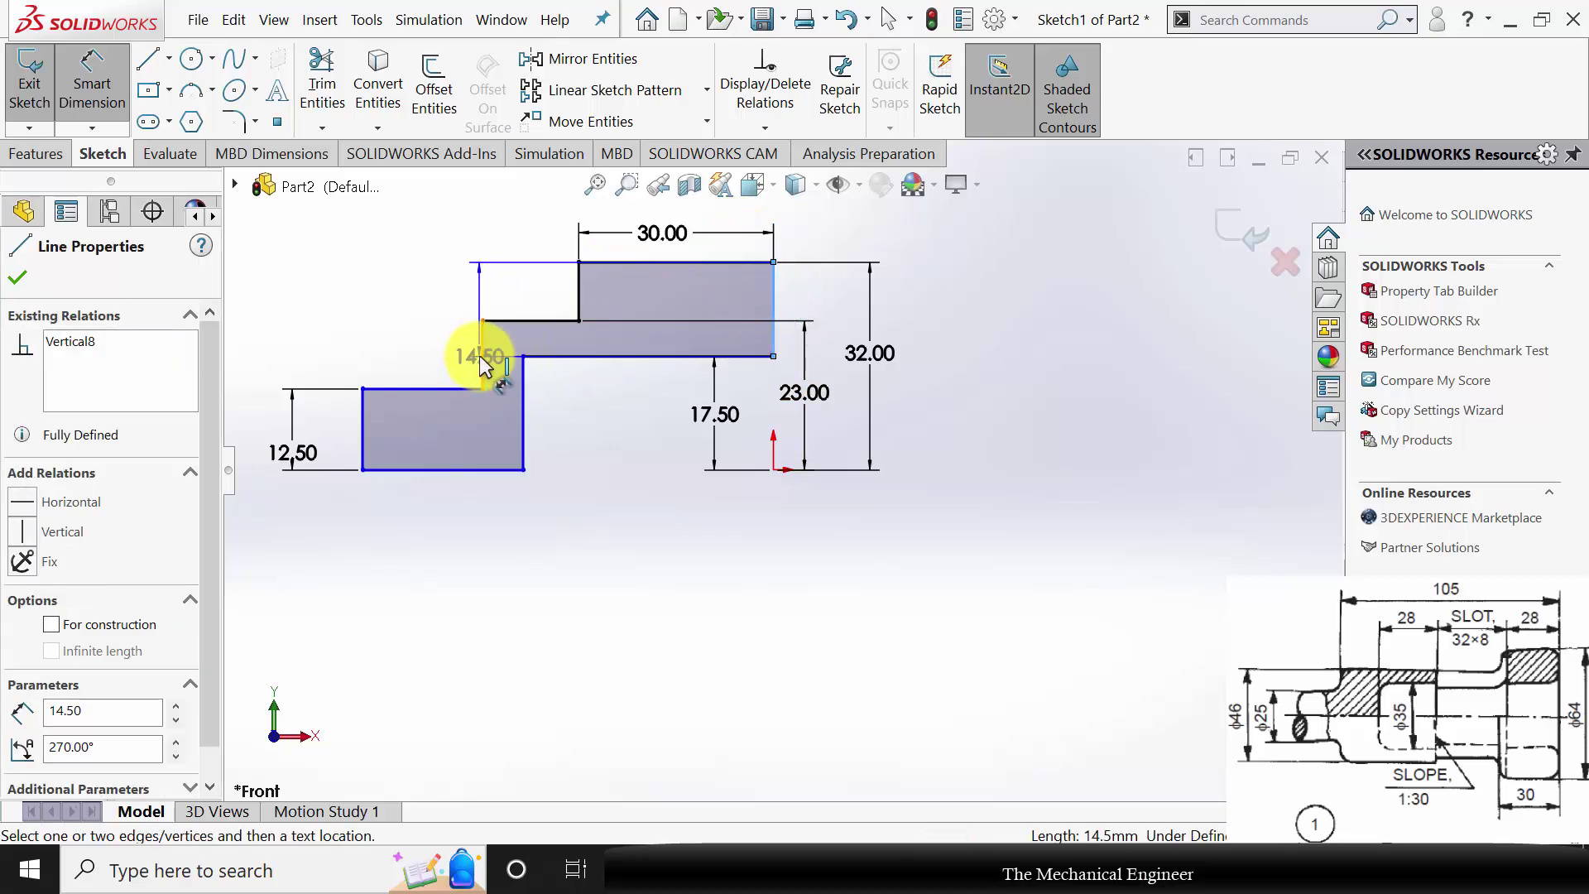
left_click(481, 355)
left_click(526, 255)
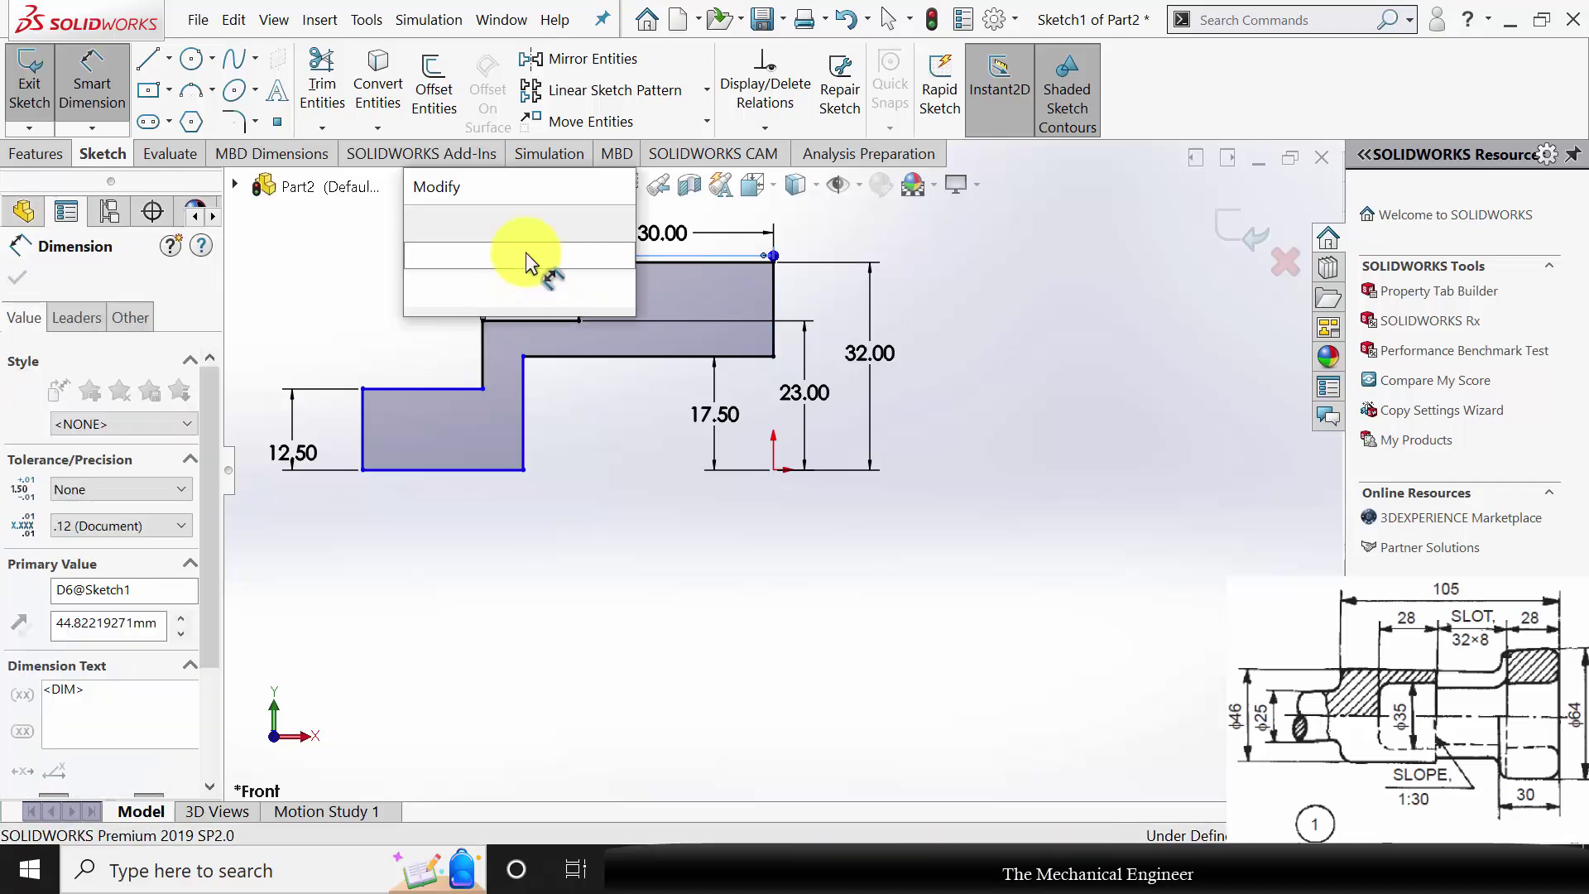
type("105")
key("Return")
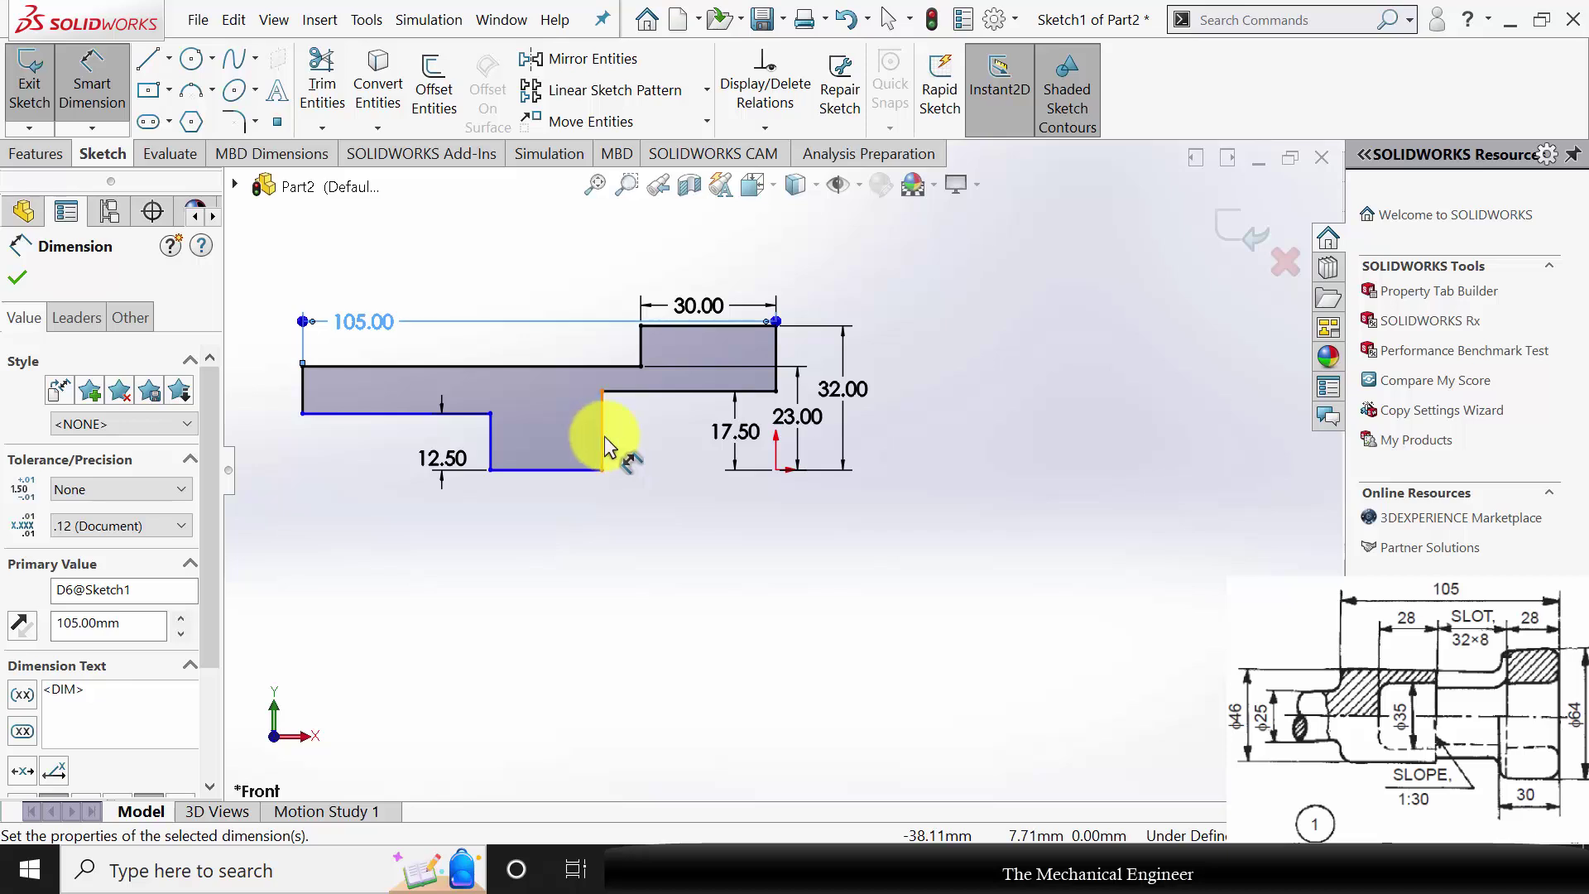
Dimension the bore depth from the vertical inner bore edge to the profile's right end edge as 28+32+28 mm.
left_click(605, 435)
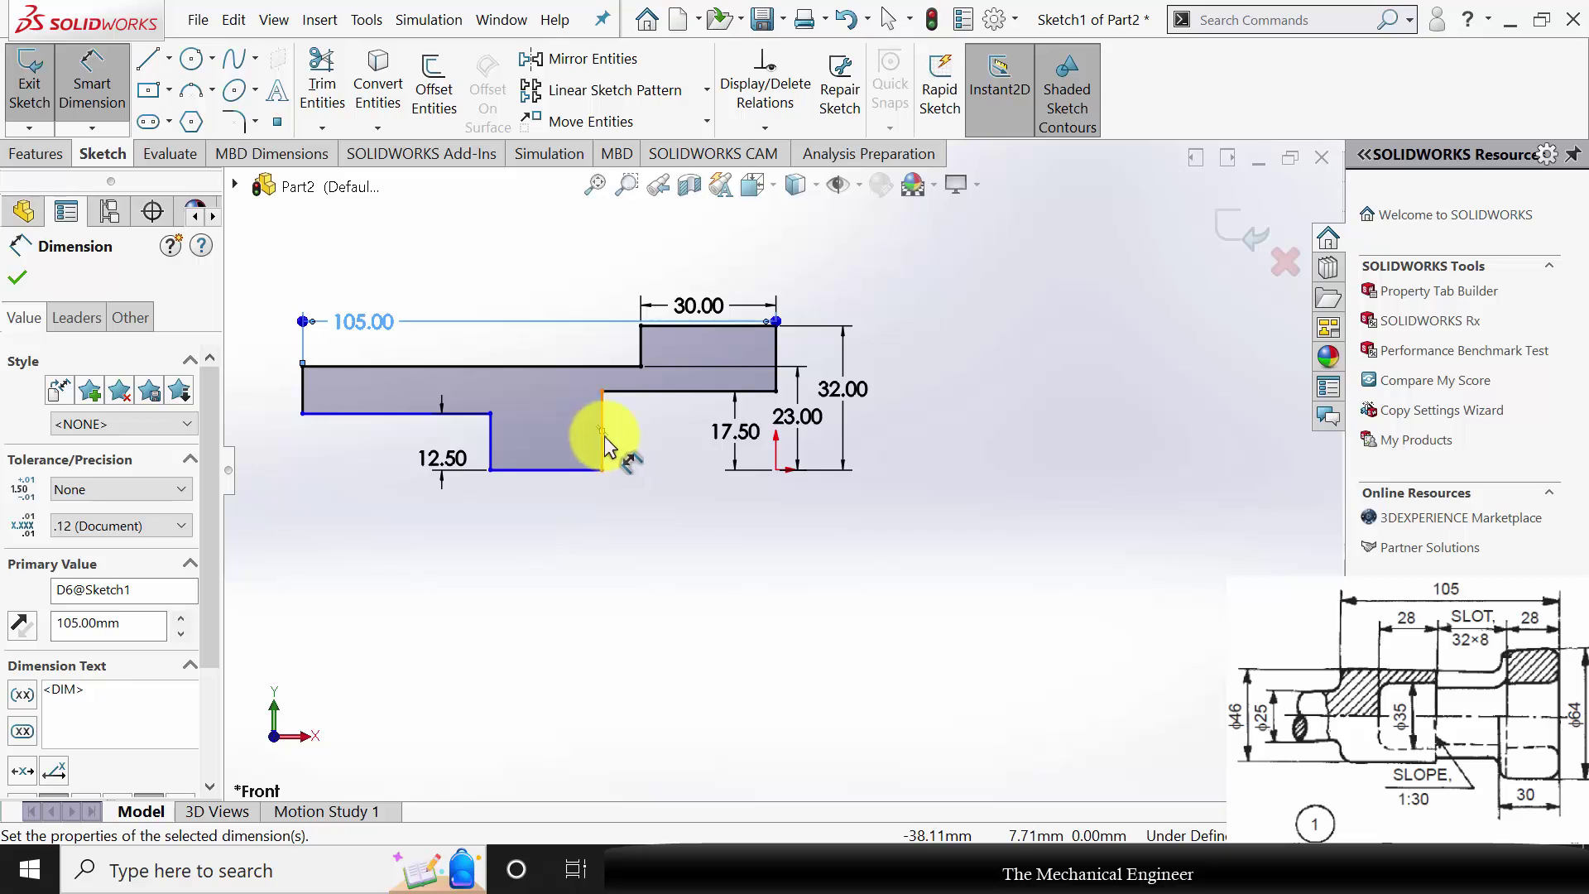
left_click(778, 381)
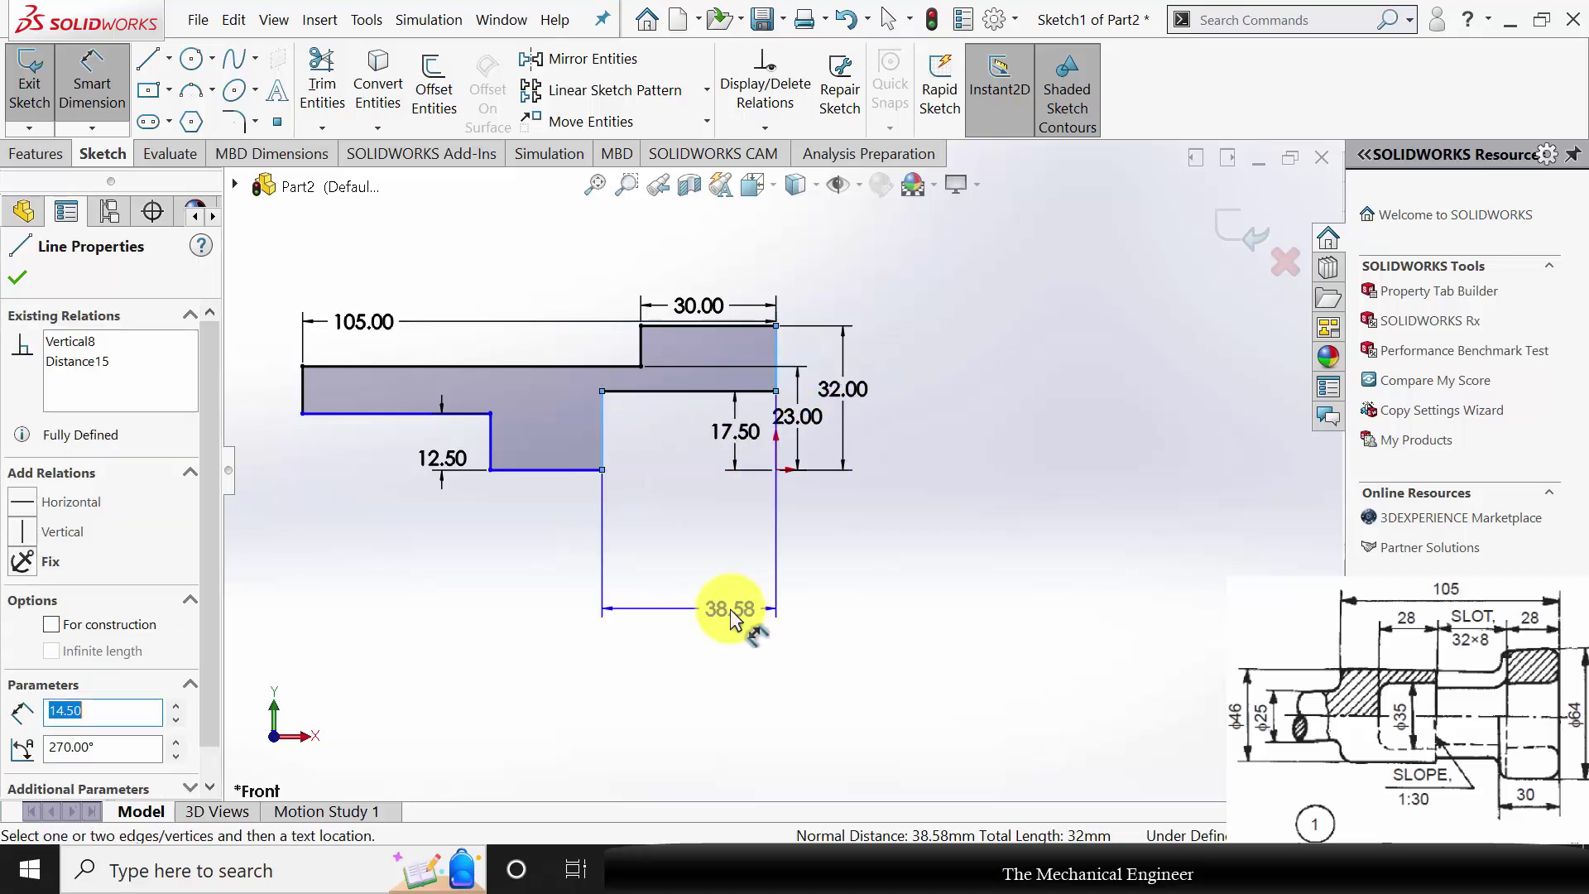
left_click(730, 609)
type("28")
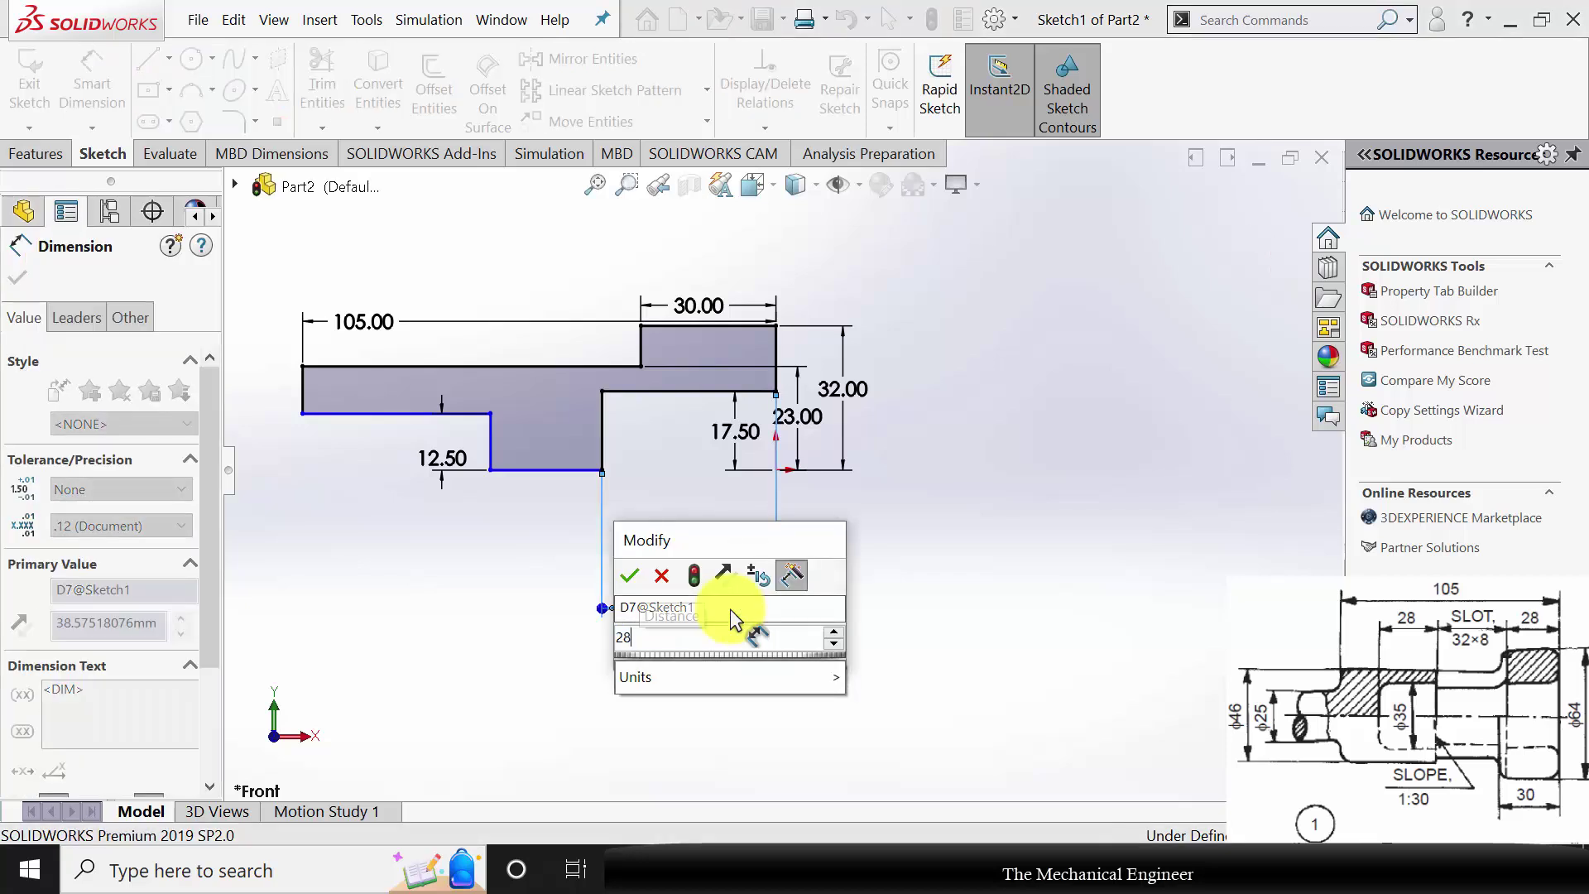
type("+32+28")
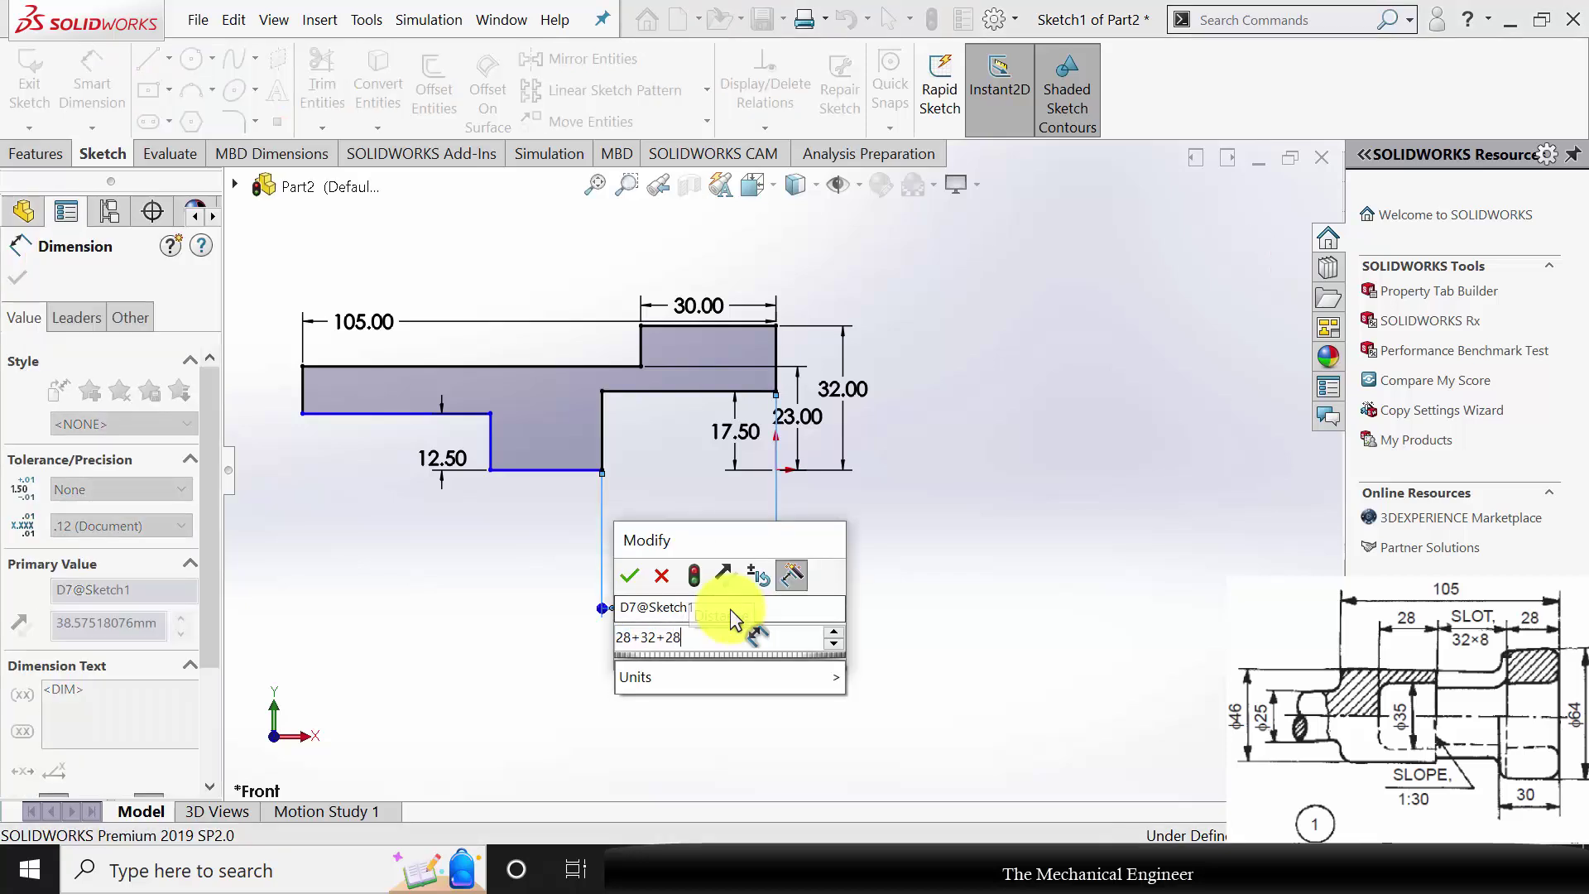
key("Return")
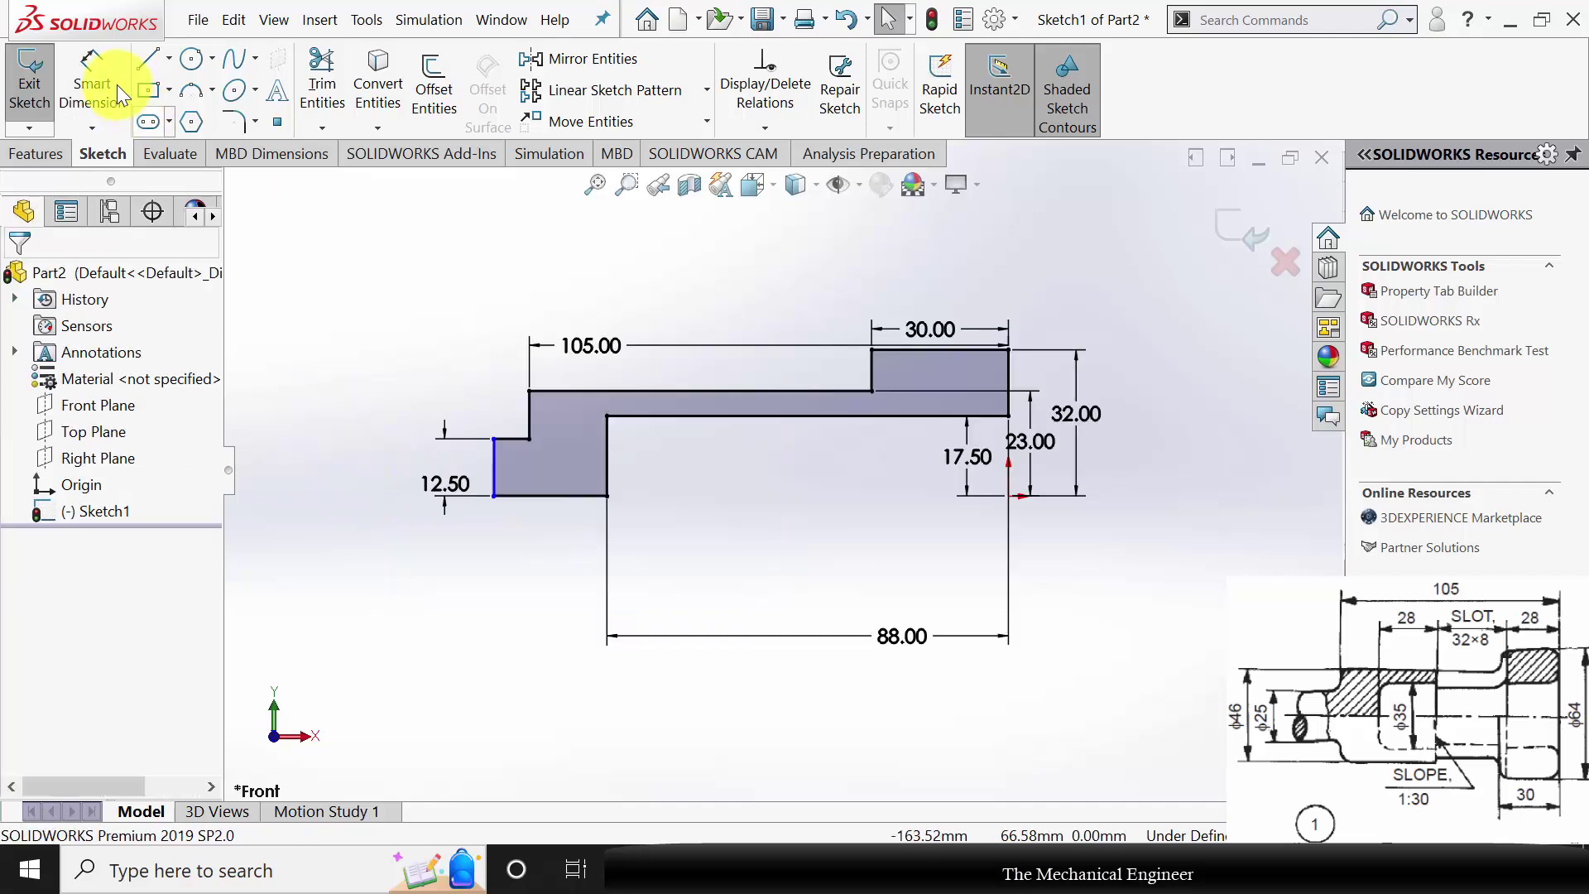
Dimension the upper horizontal edge of the profile's small left step as 40 mm and finish dimensioning.
left_click(92, 83)
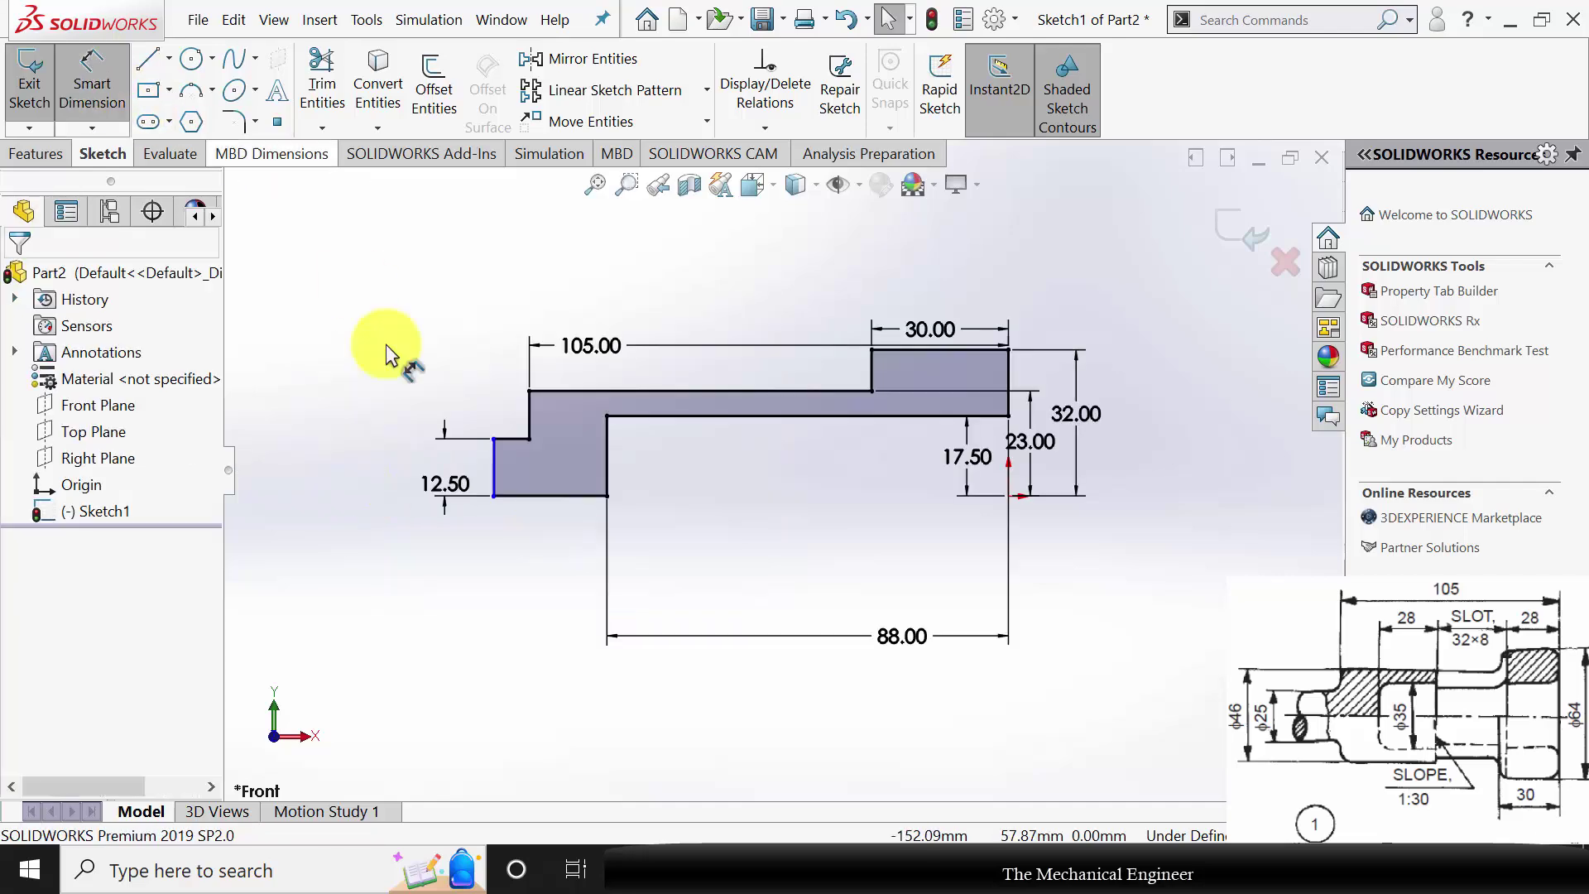
left_click(517, 441)
left_click(479, 354)
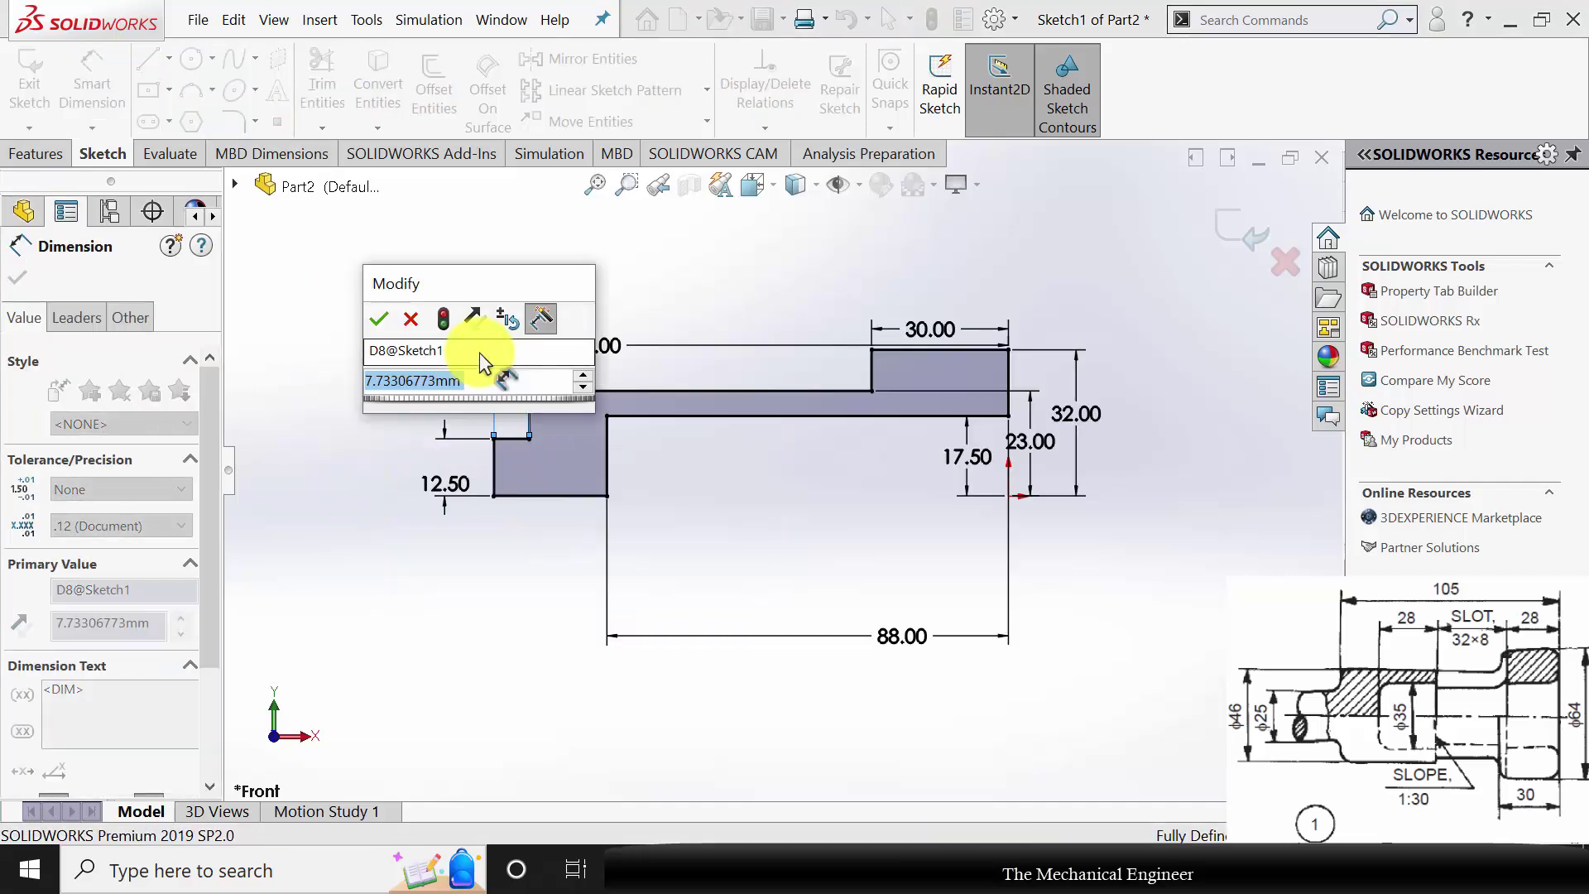
type("40")
key("Return")
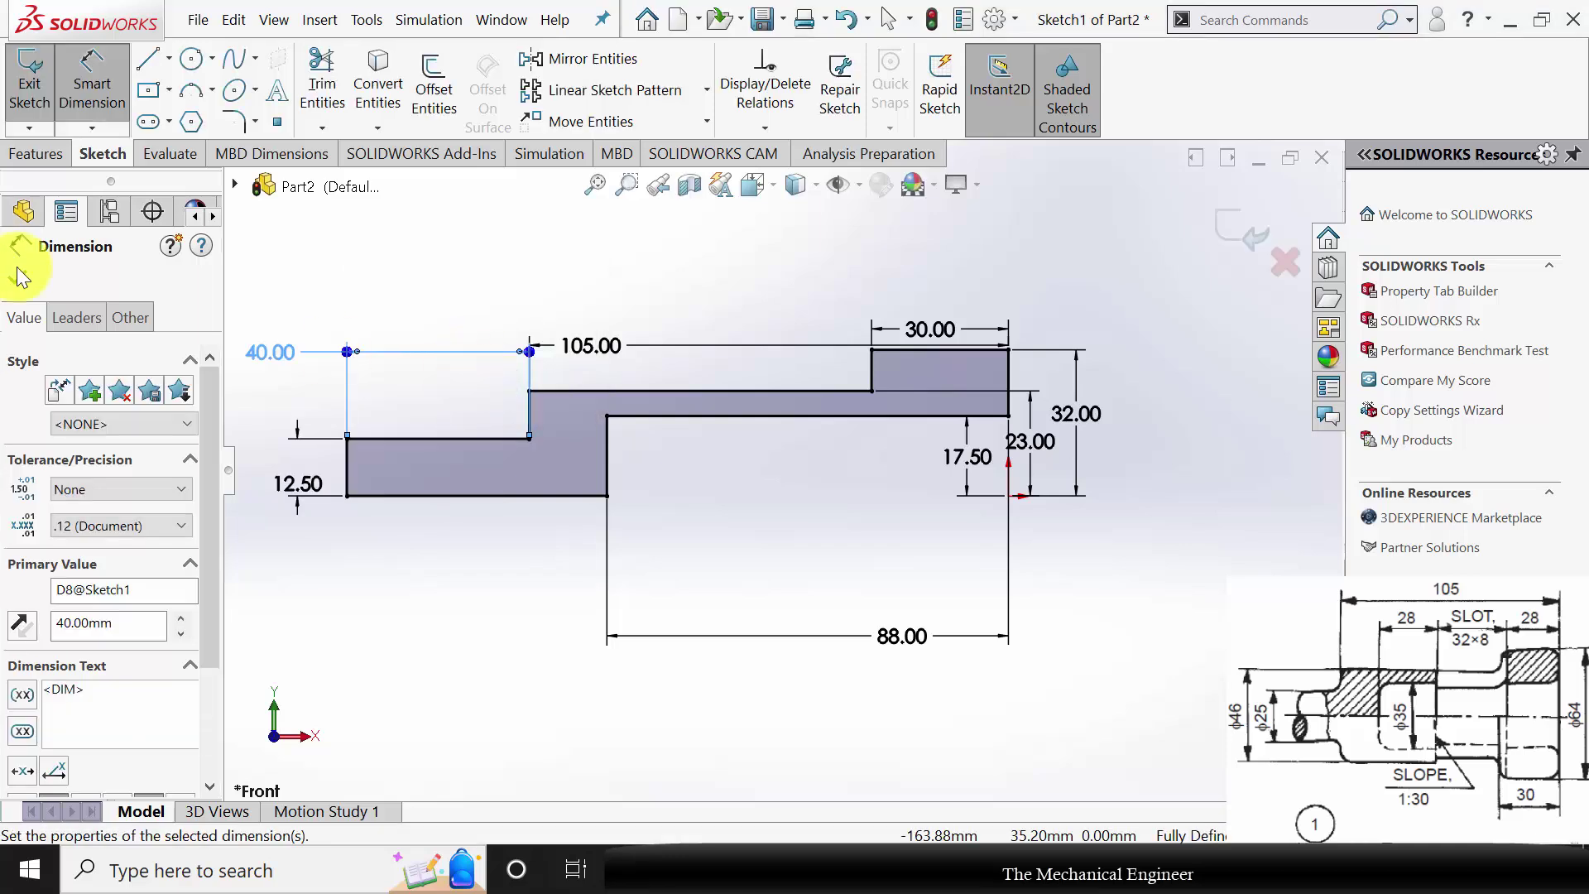
left_click(17, 278)
Revolve the profile 360° about its lowest horizontal edge to create the stepped, bored solid.
left_click(35, 153)
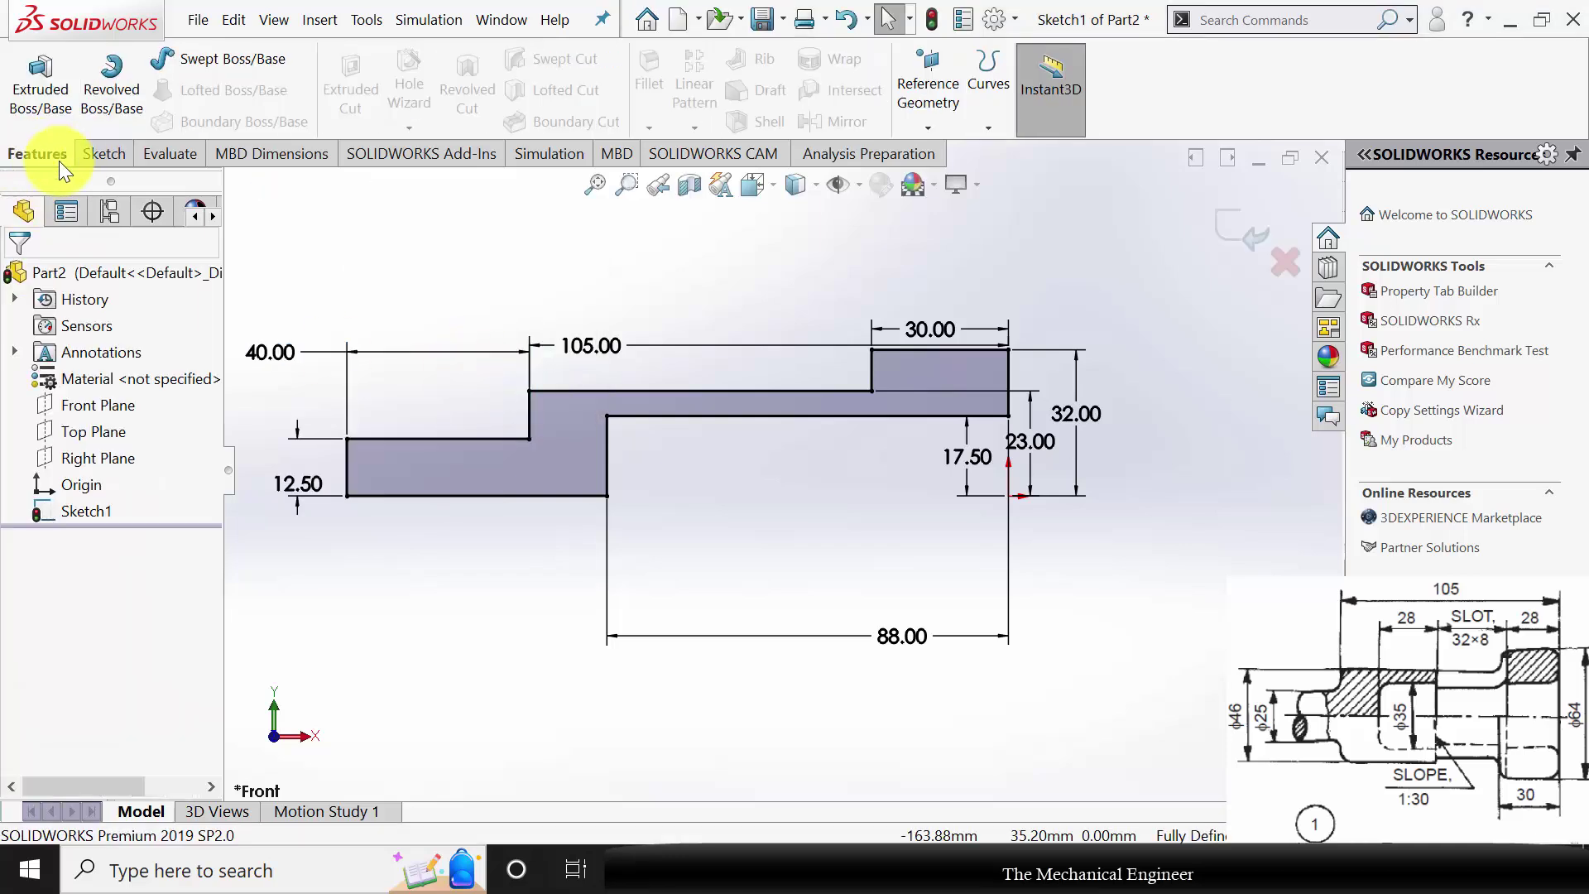
left_click(95, 101)
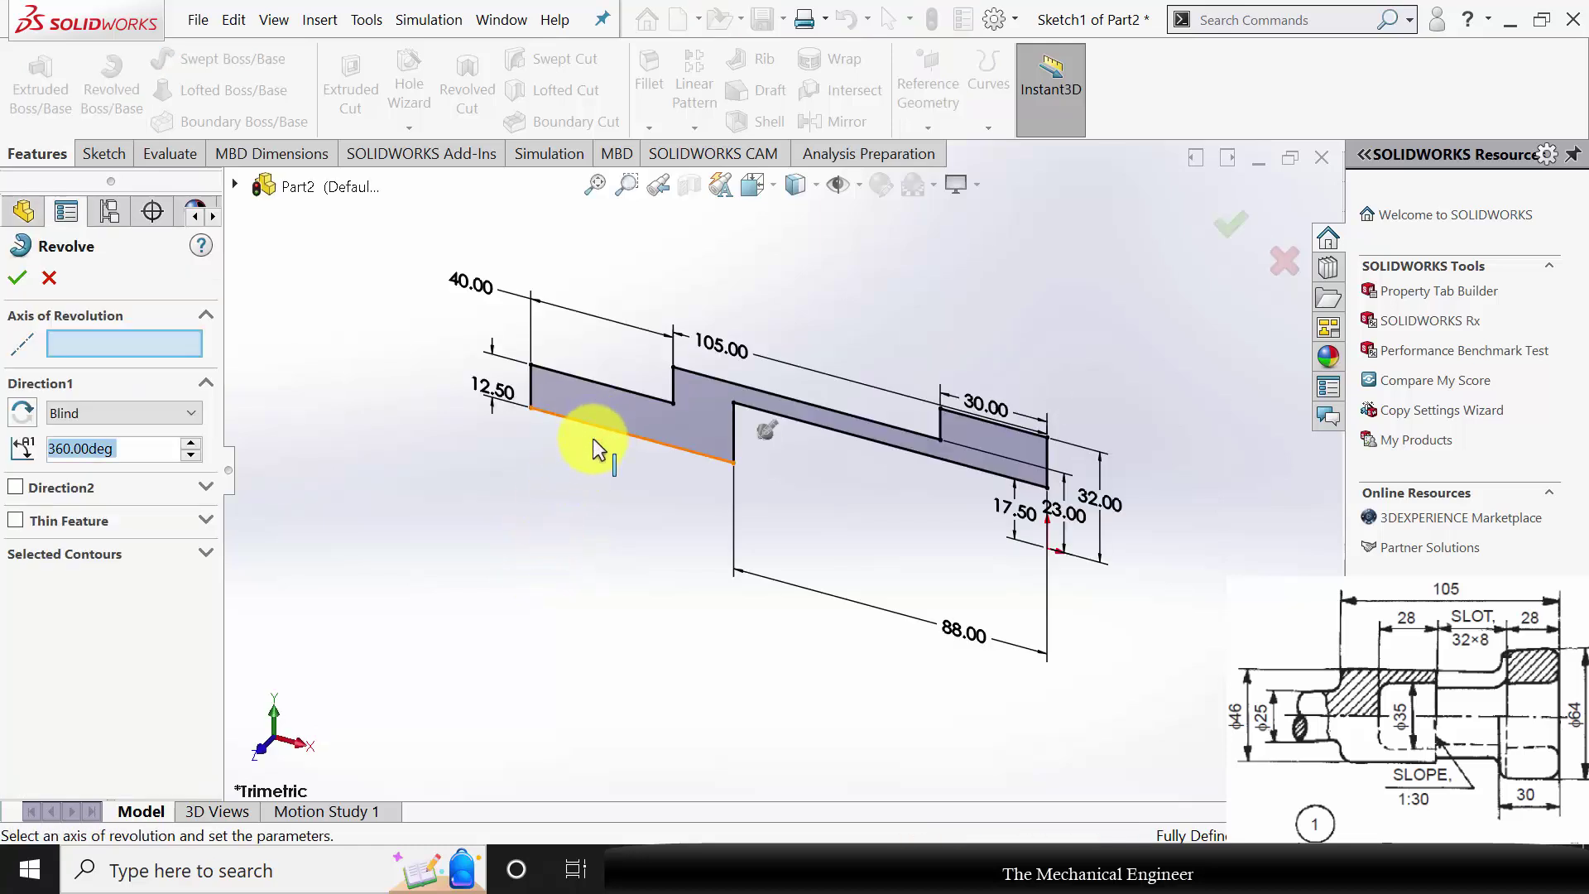
left_click(596, 432)
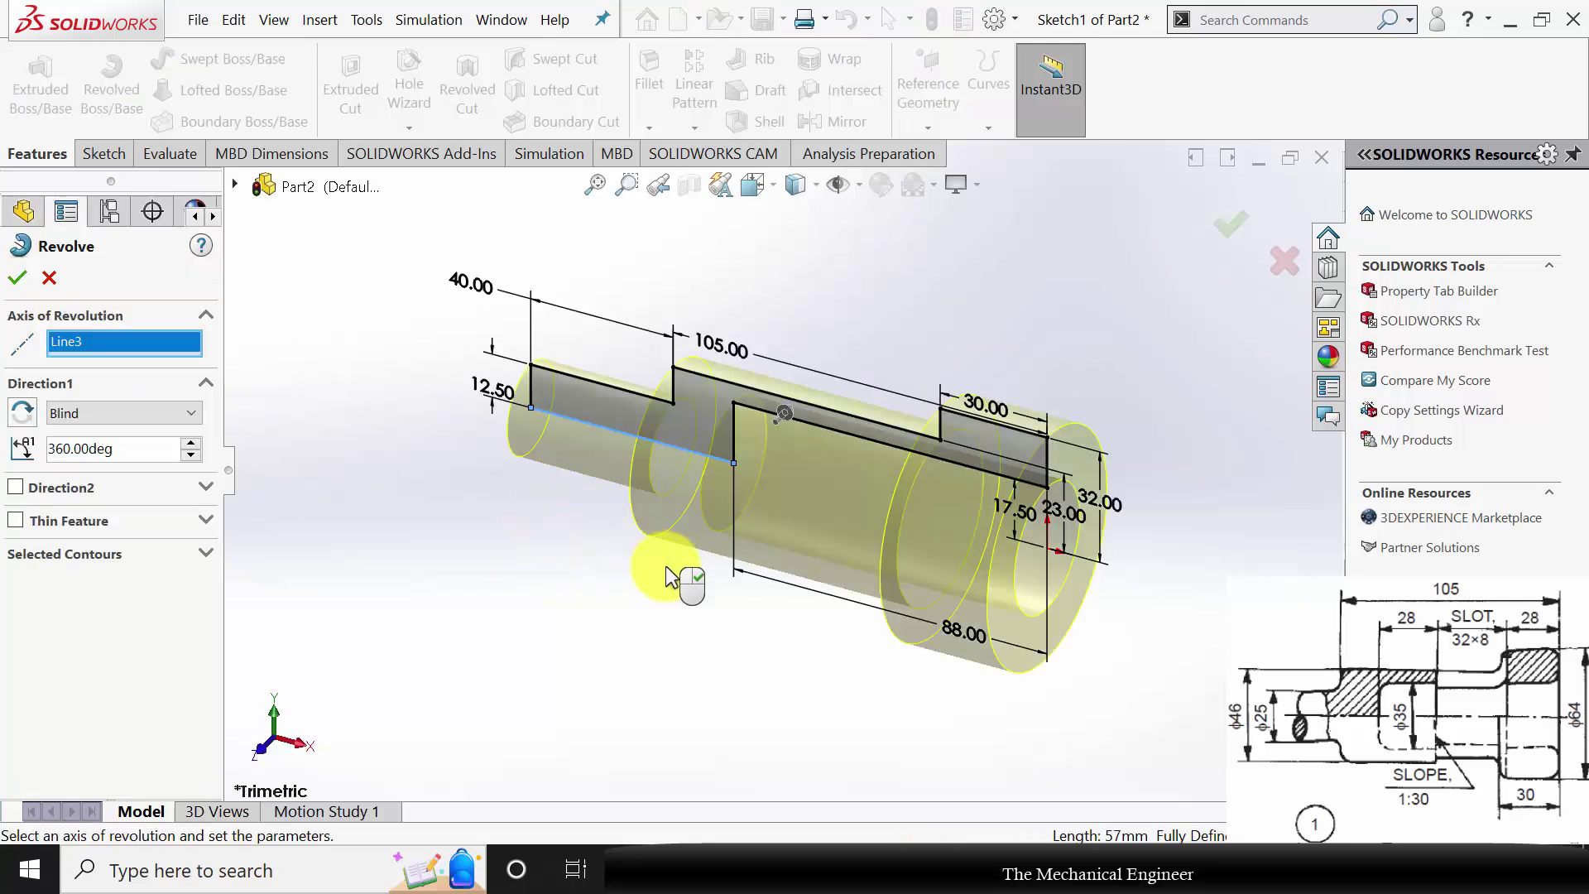
right_click(451, 528)
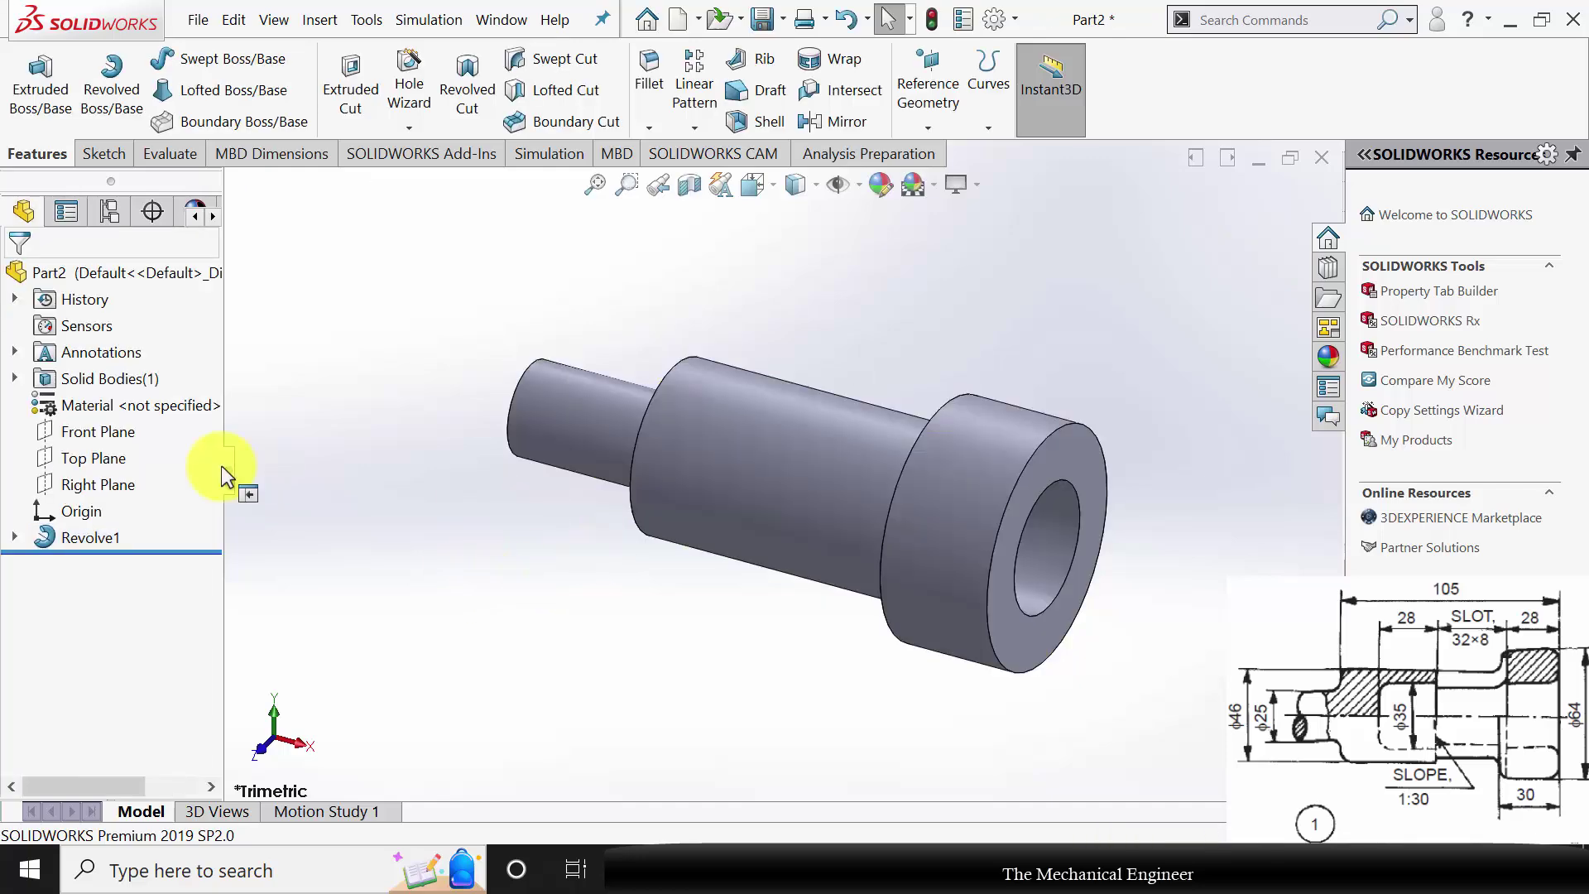
On the Front Plane, sketch a closed four-sided outline tapering downward between the upper and lower edges of the middle cylinder.
left_click(75, 434)
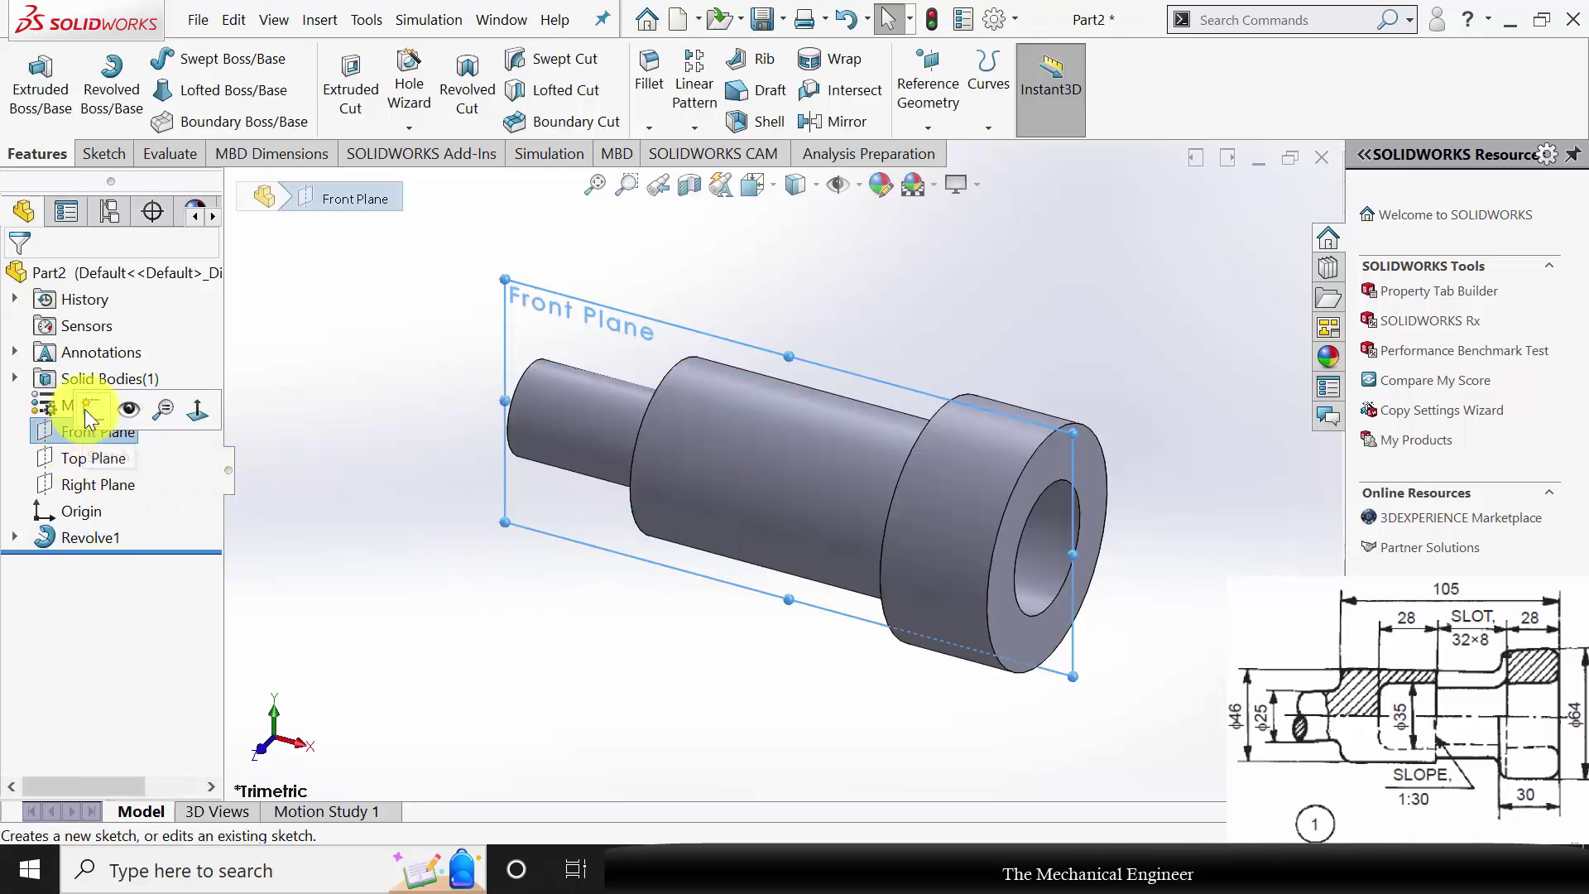
left_click(87, 408)
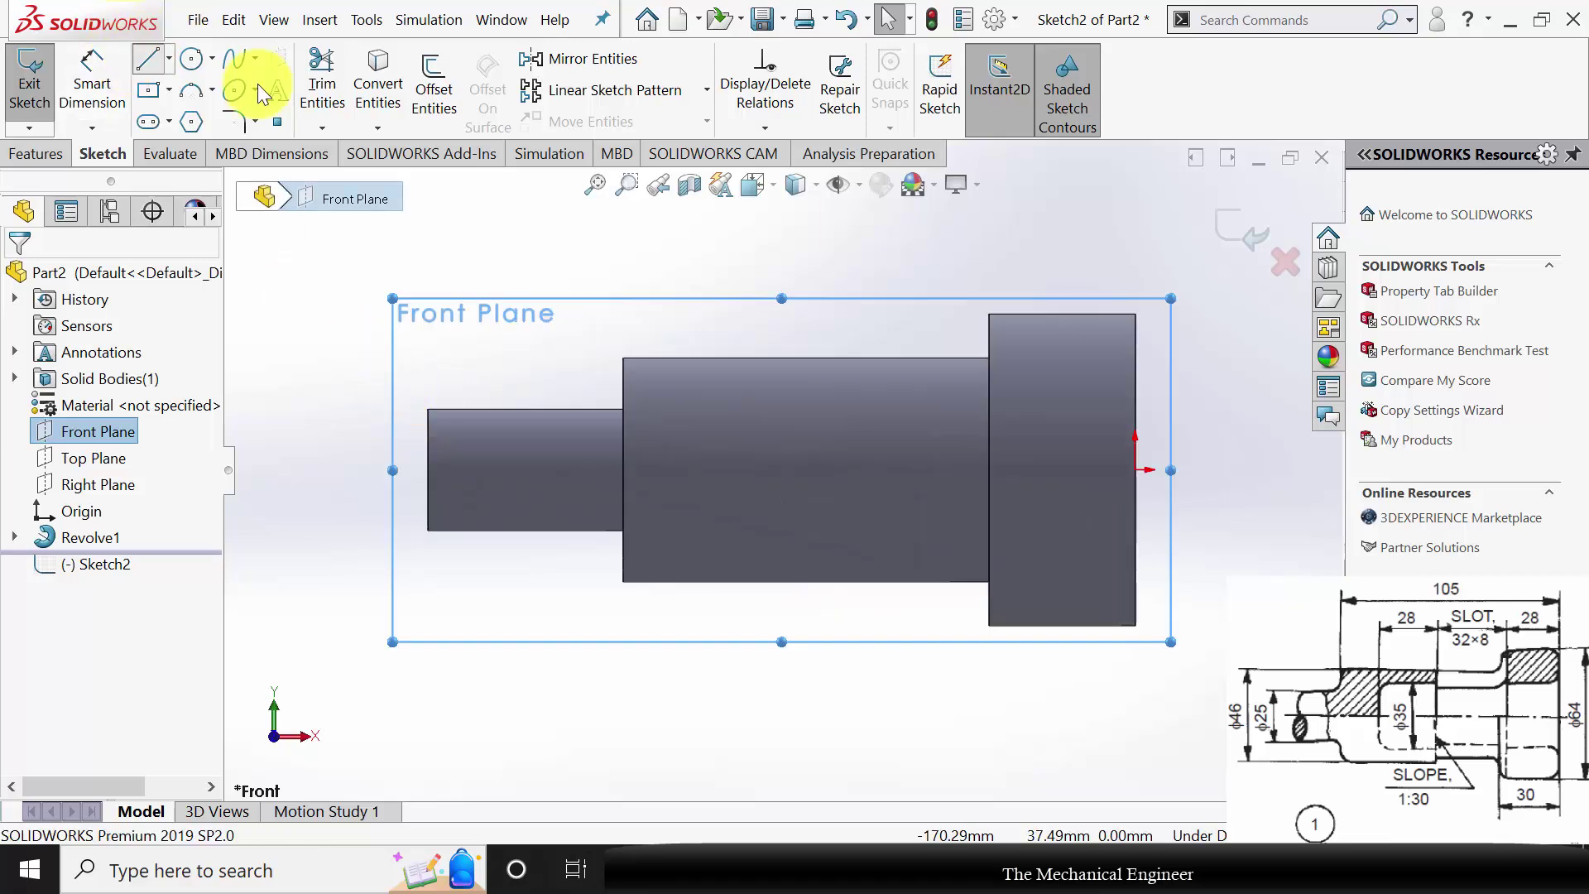
left_click(149, 58)
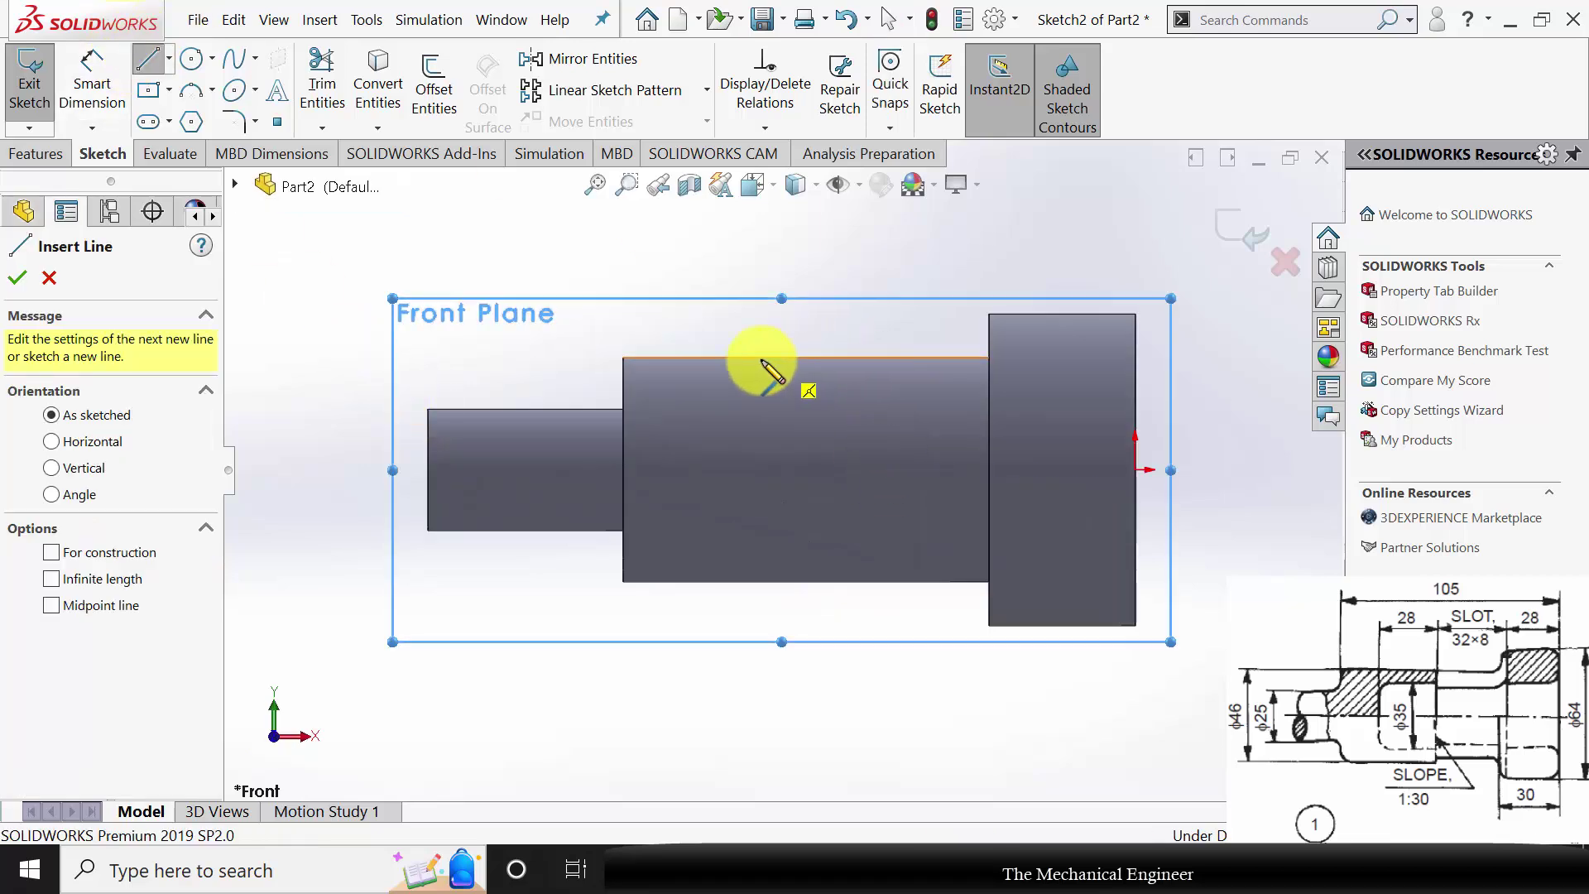
left_click(796, 360)
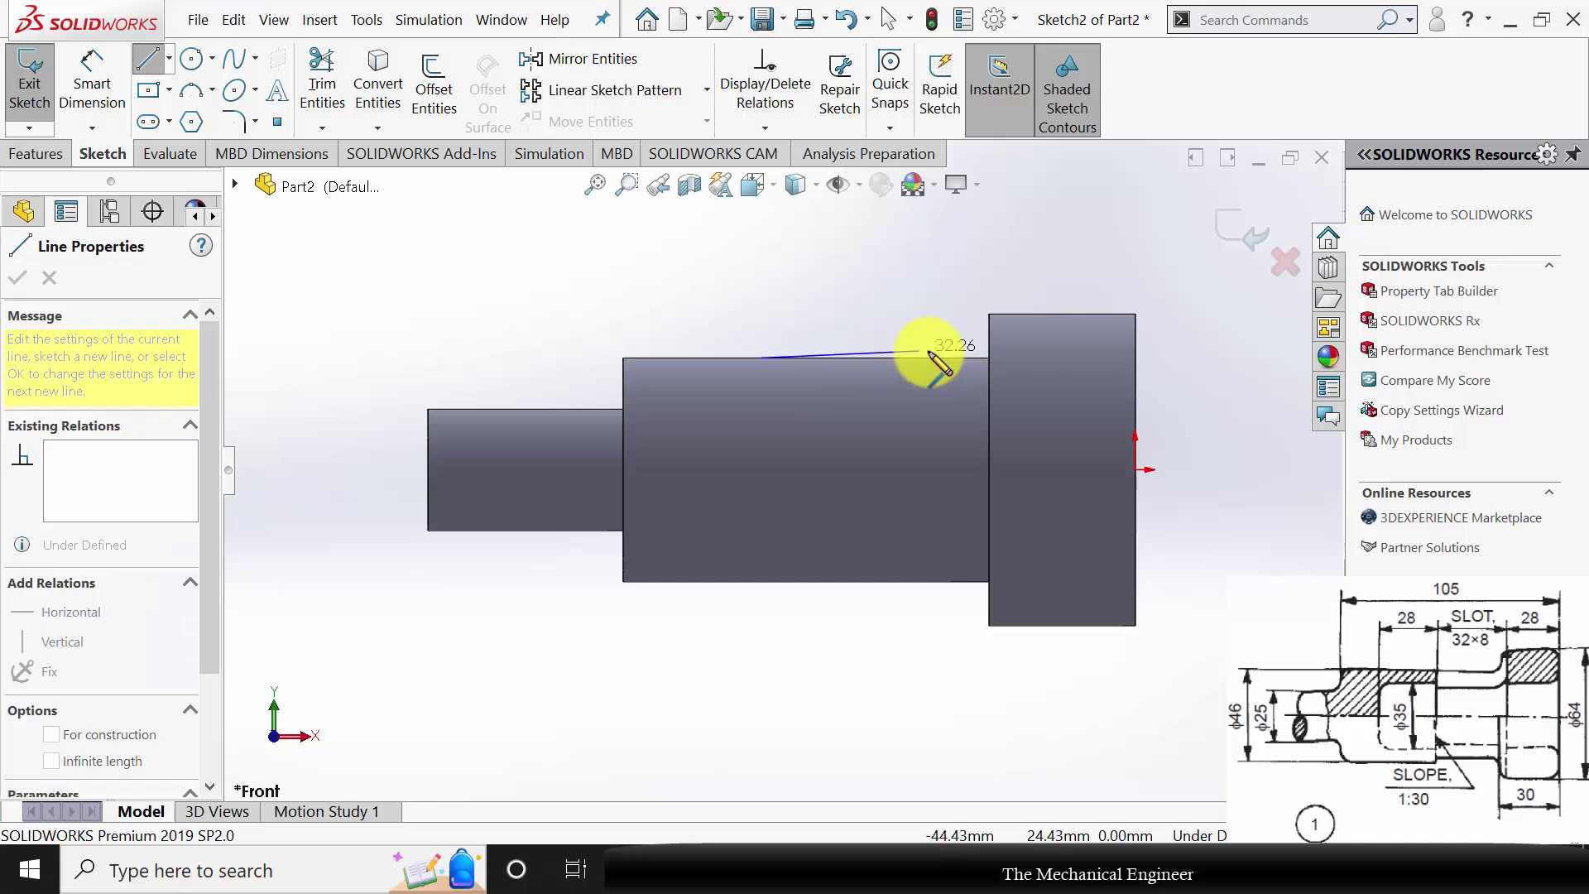
left_click(932, 358)
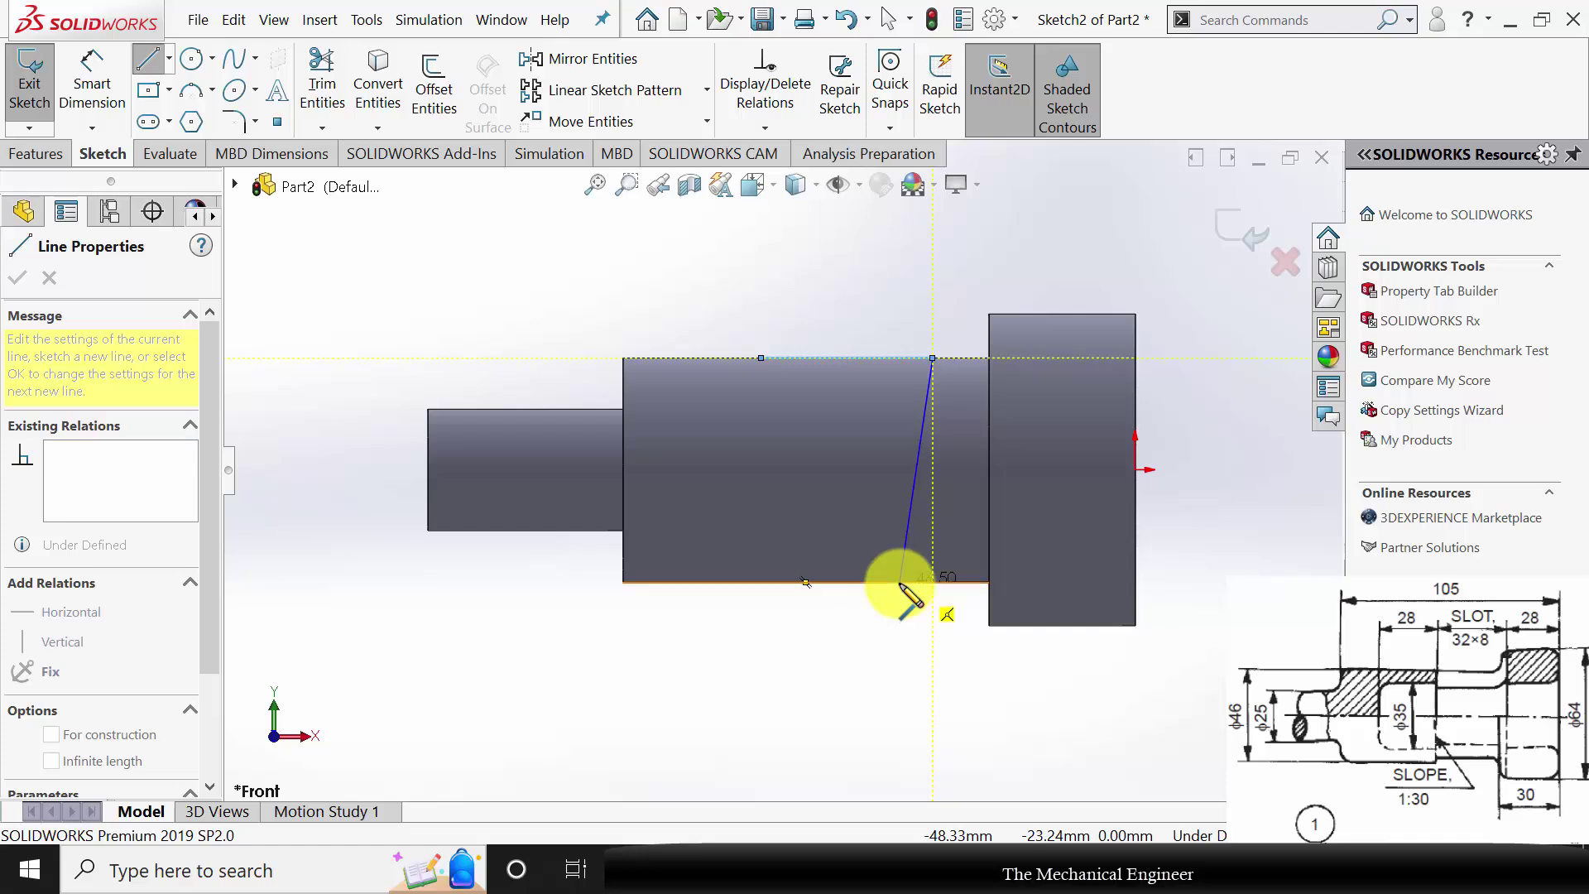
left_click(901, 582)
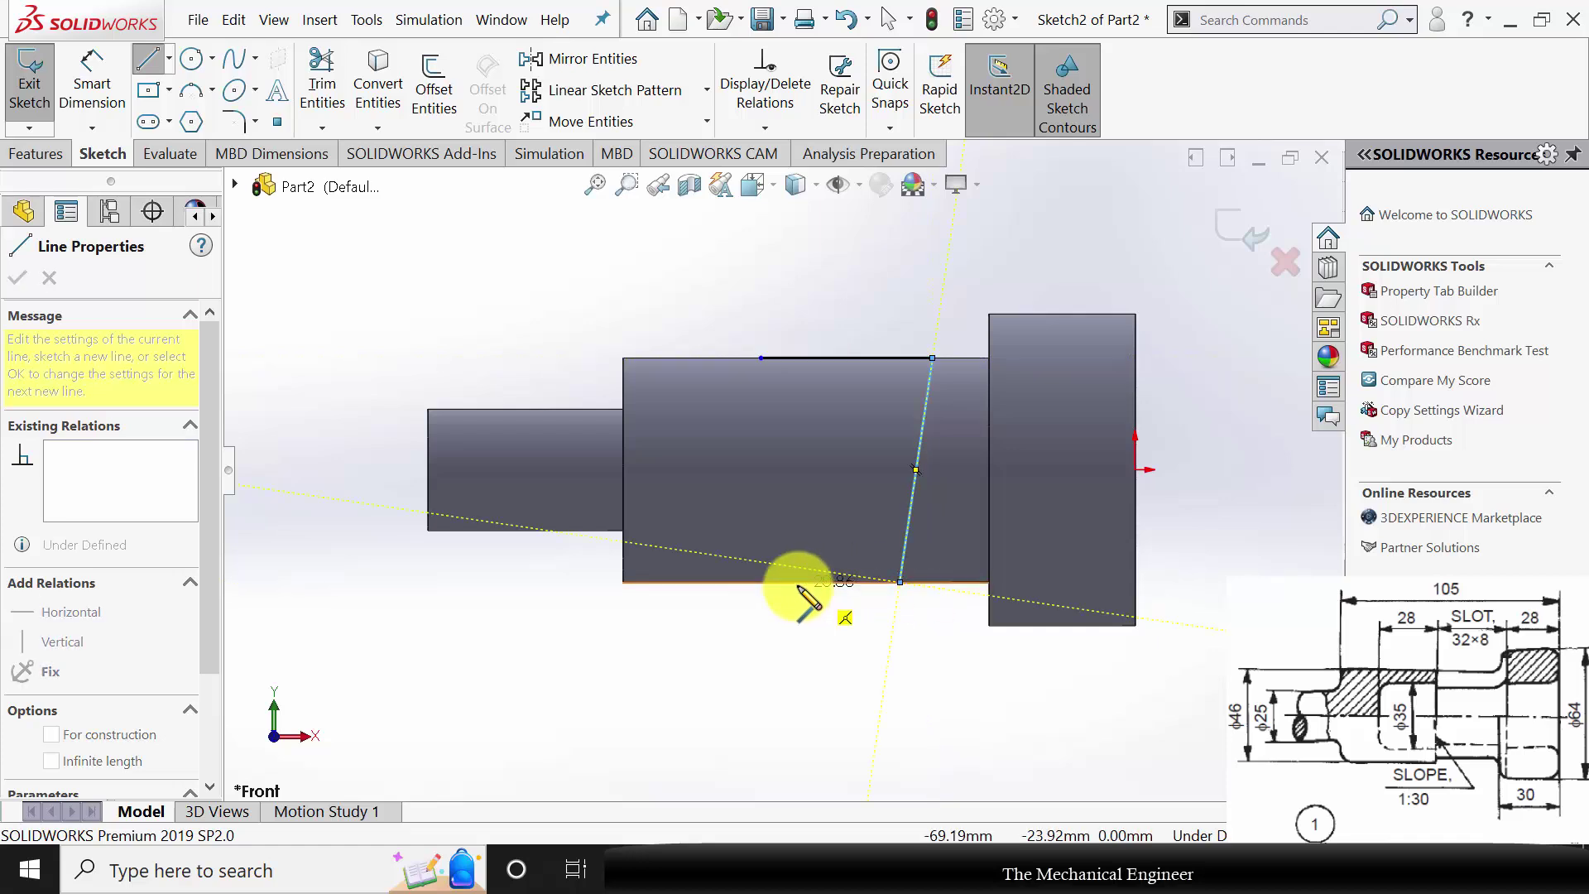
left_click(797, 582)
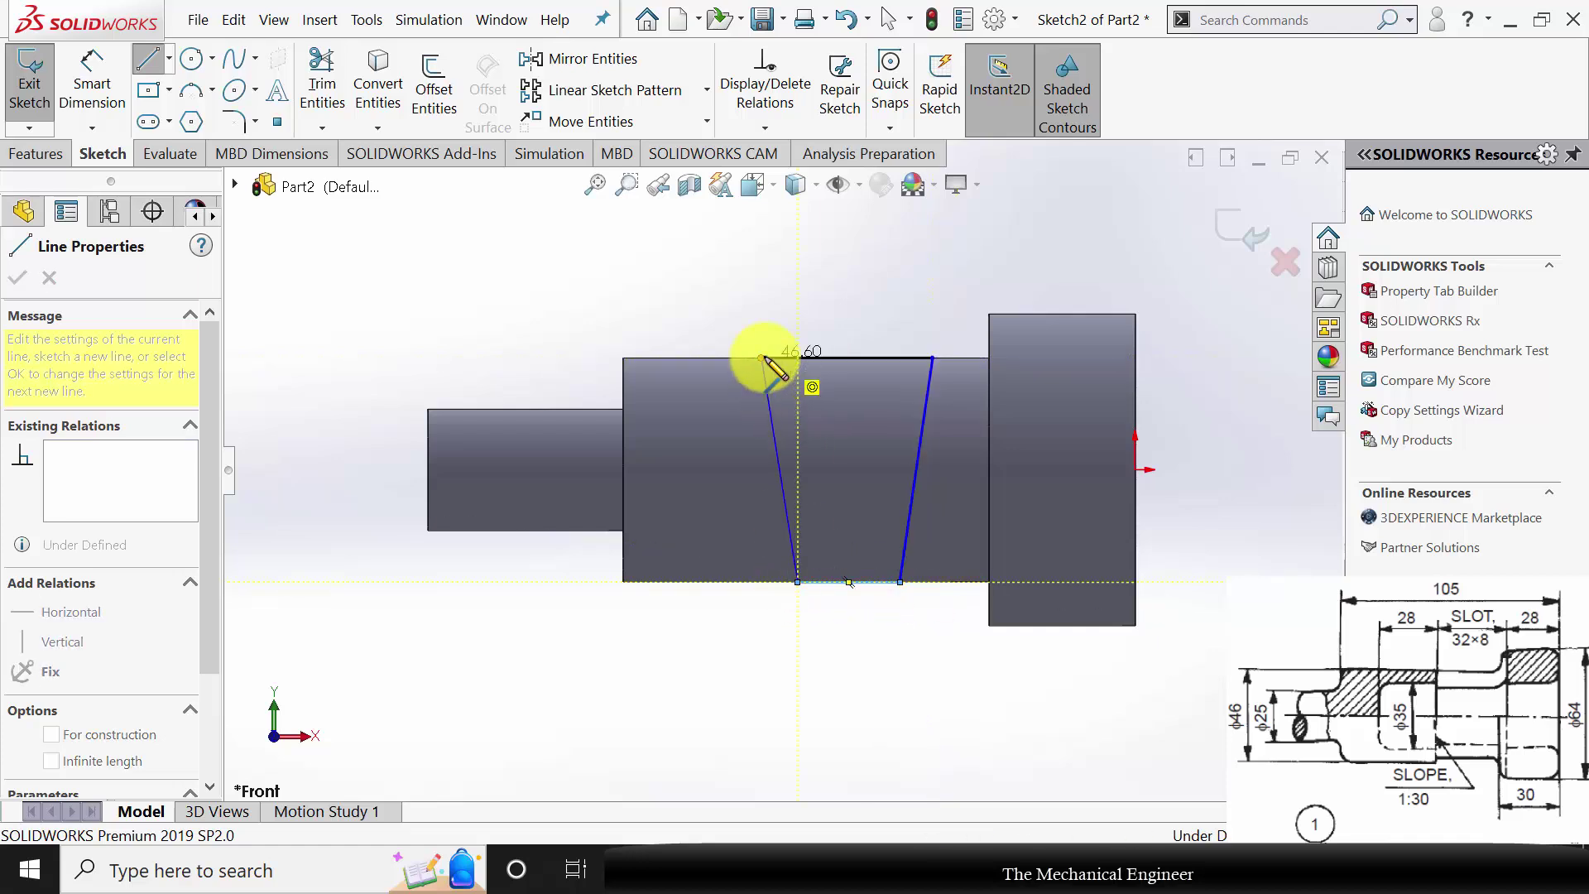
left_click(761, 358)
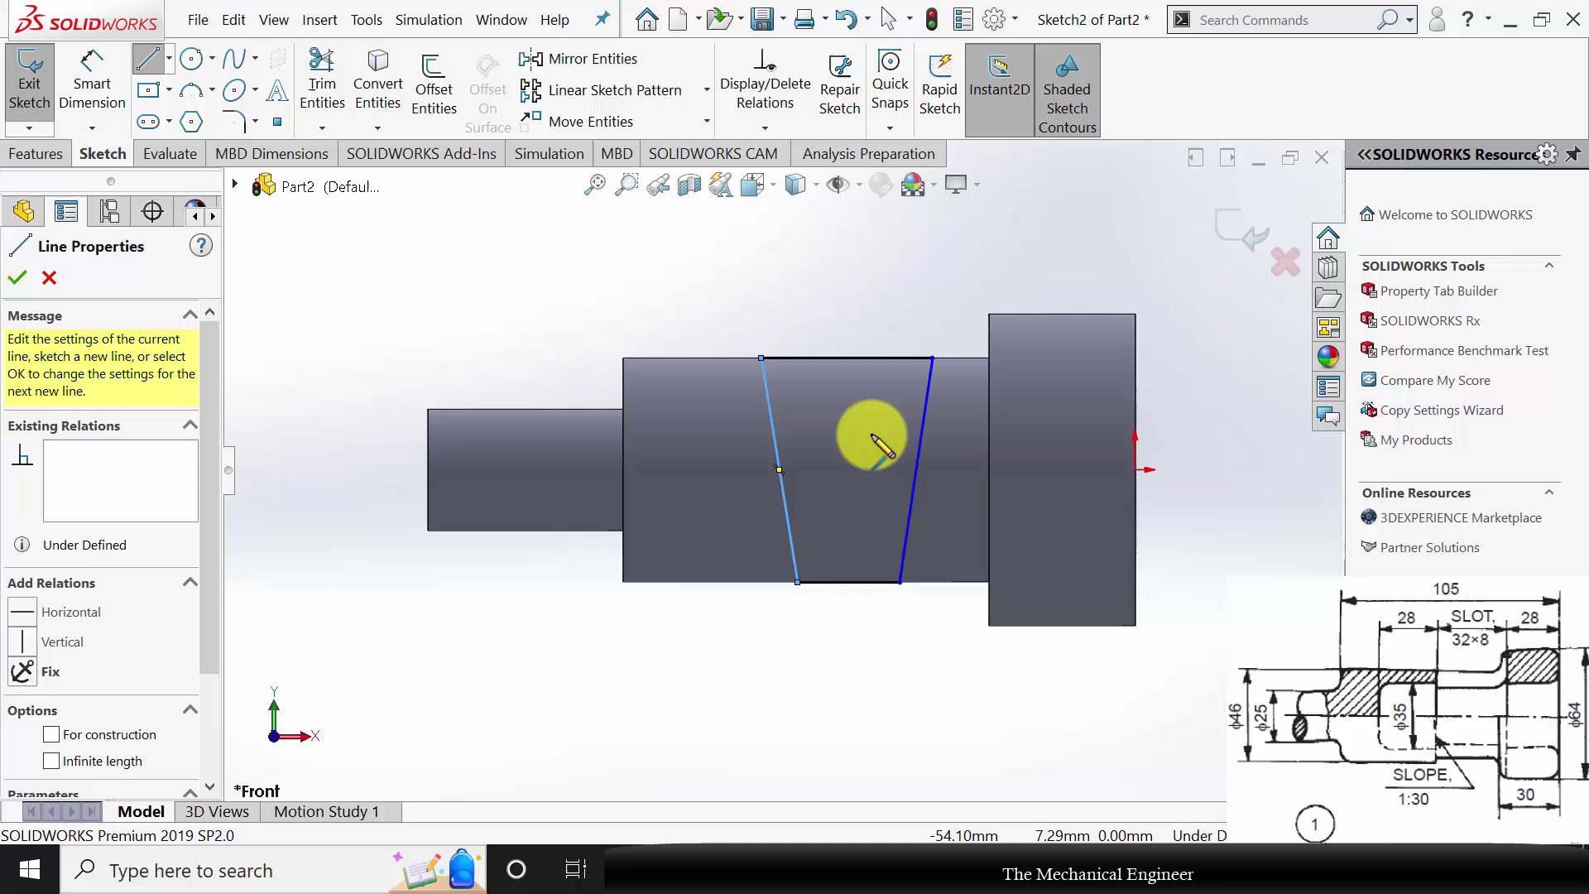
Draw a line about 46 mm long joining the midpoints of the tapered outline's upper and lower edges.
left_click(846, 358)
left_click(849, 582)
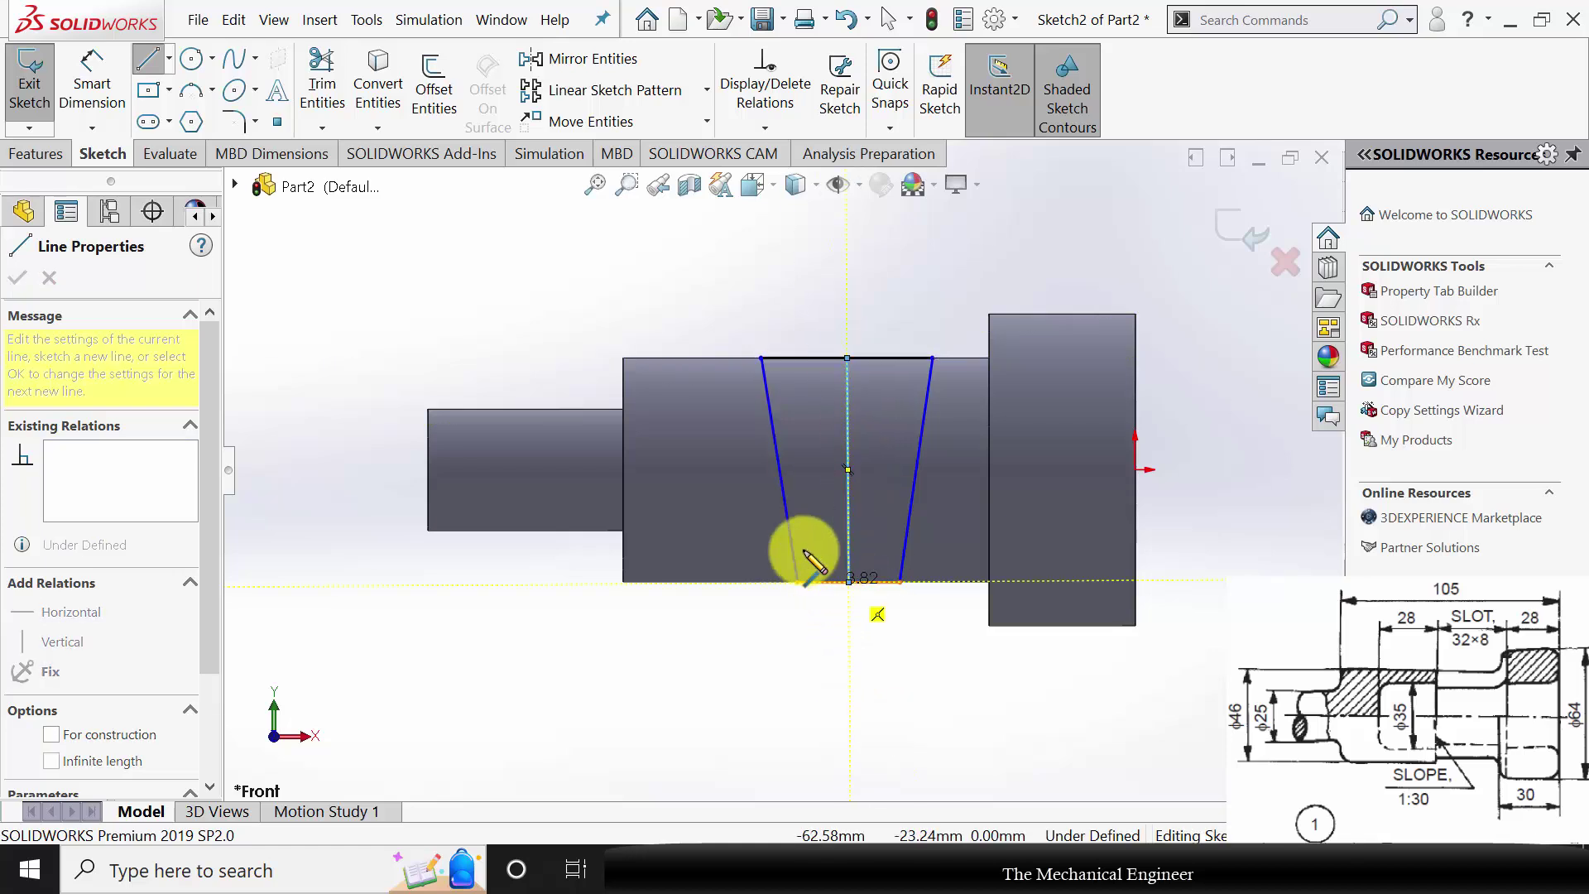
key("Escape")
key("Escape")
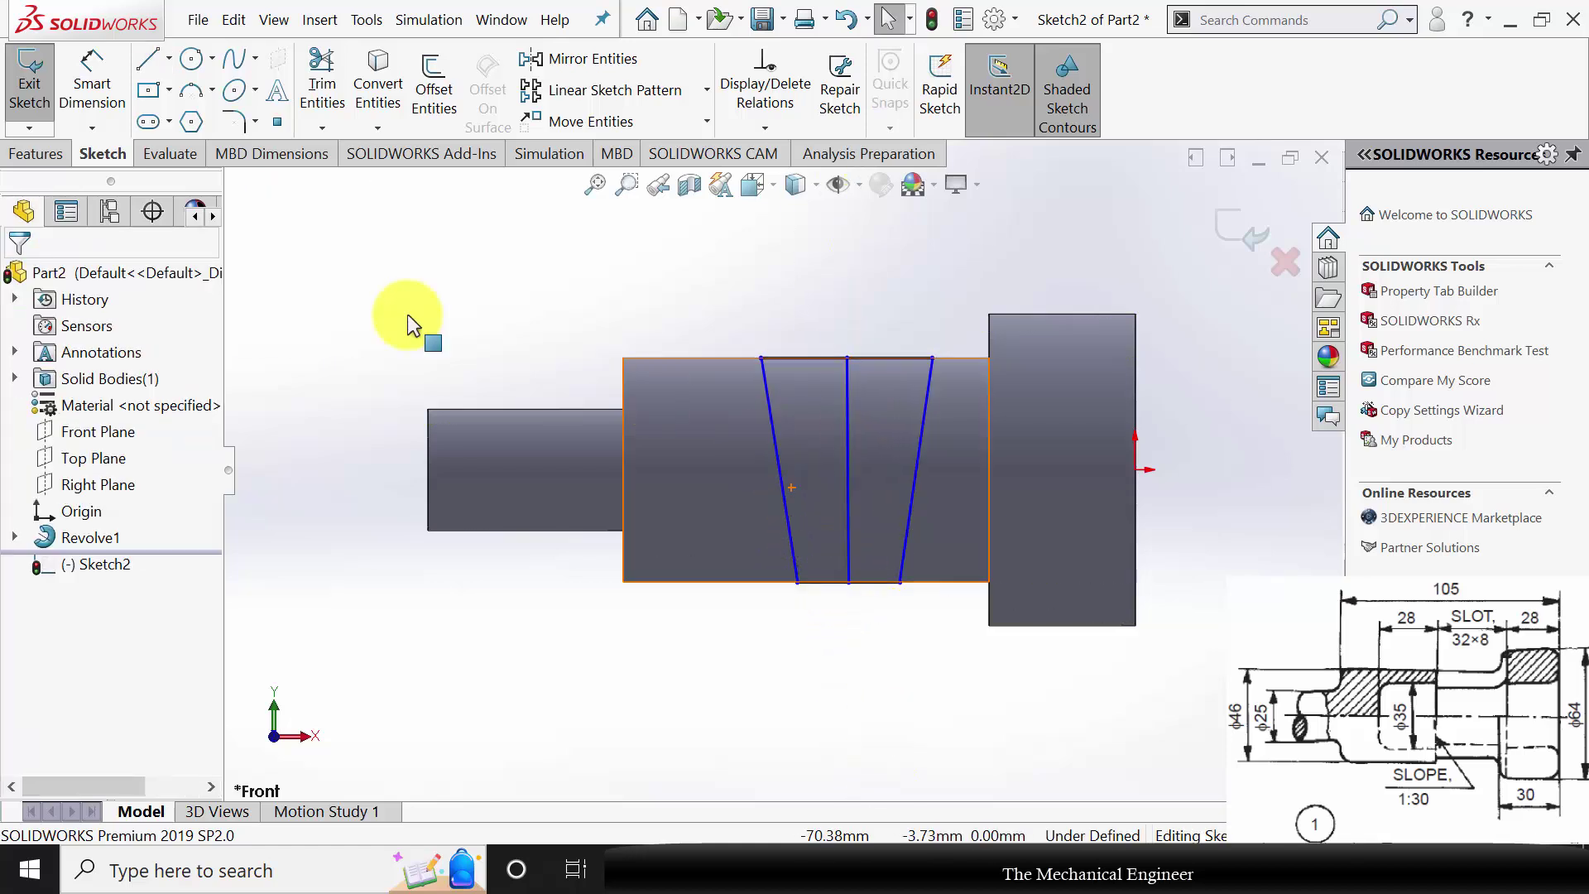
Draw a horizontal line about 28 mm long joining the midpoints of the outline's two slanted sides.
left_click(150, 68)
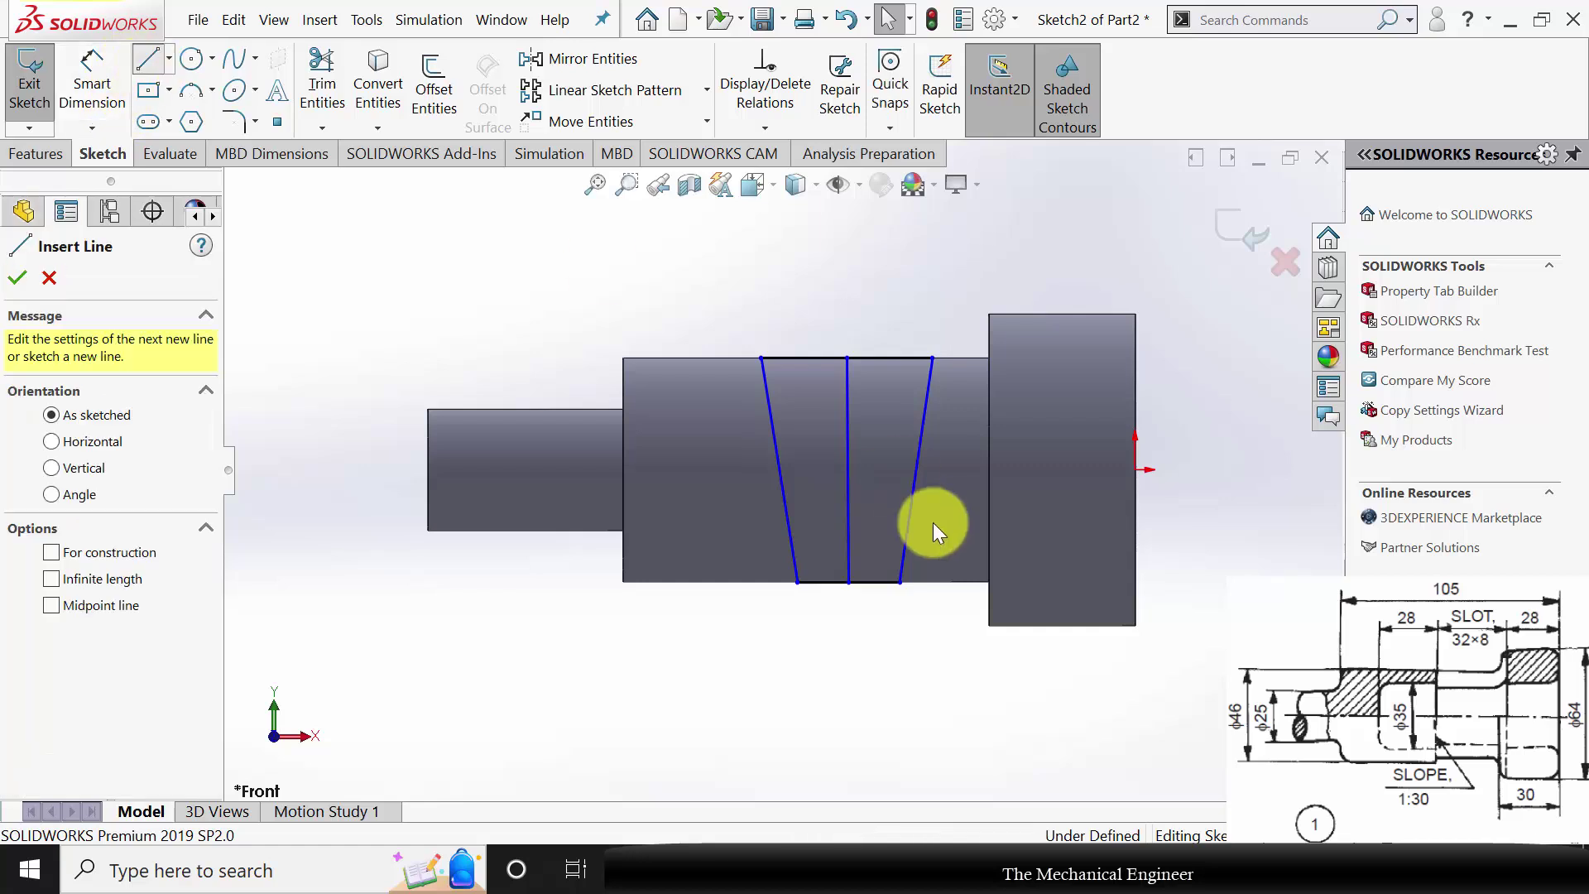
left_click(780, 469)
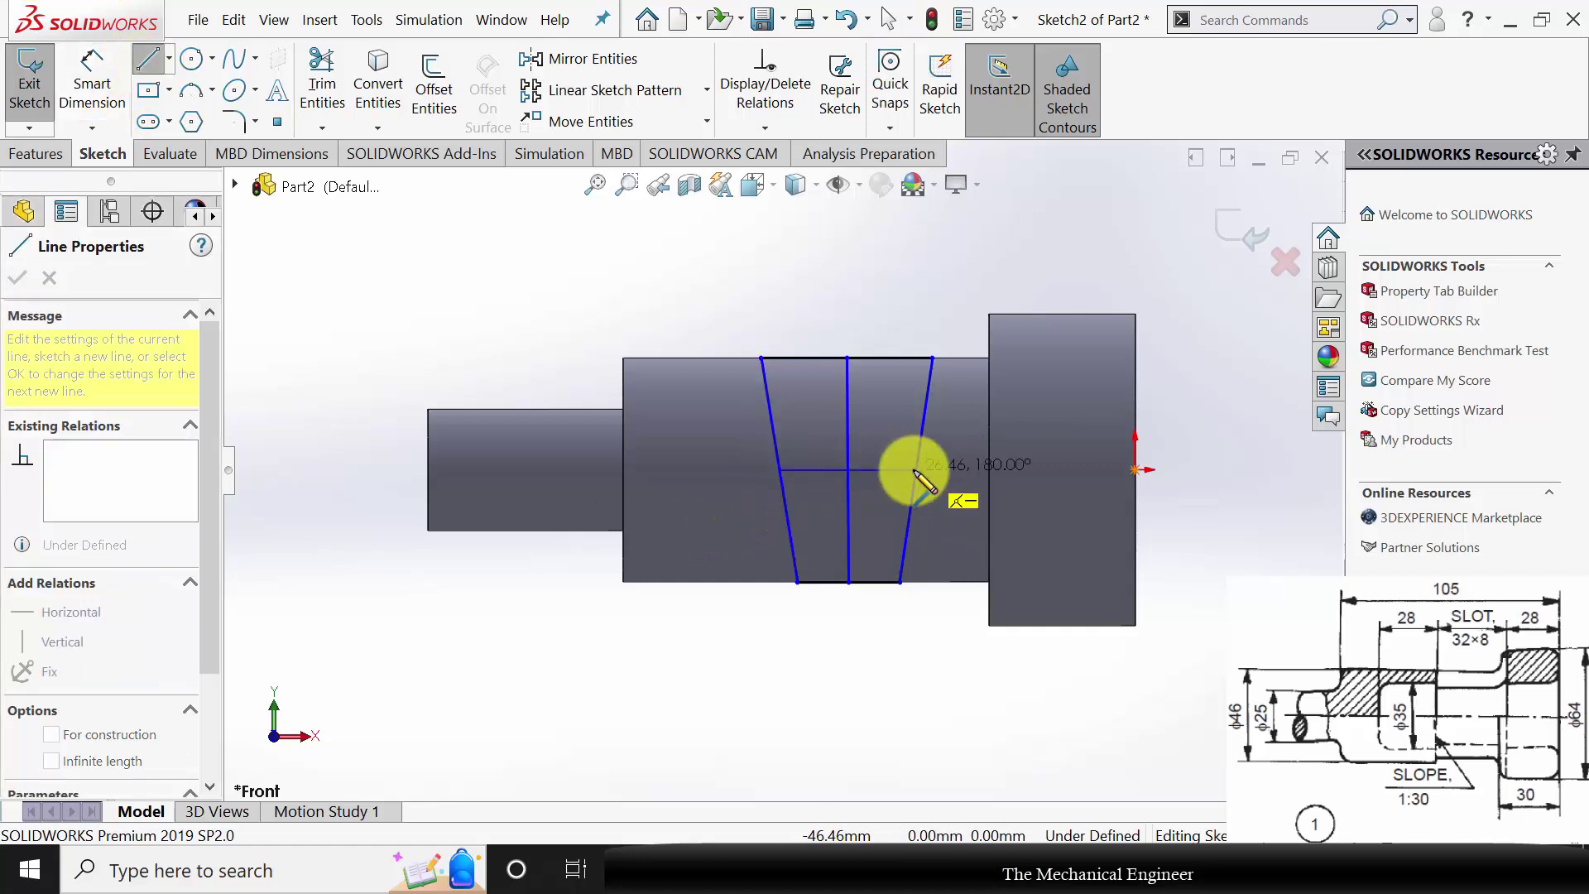
left_click(915, 470)
key("Escape")
key("Escape")
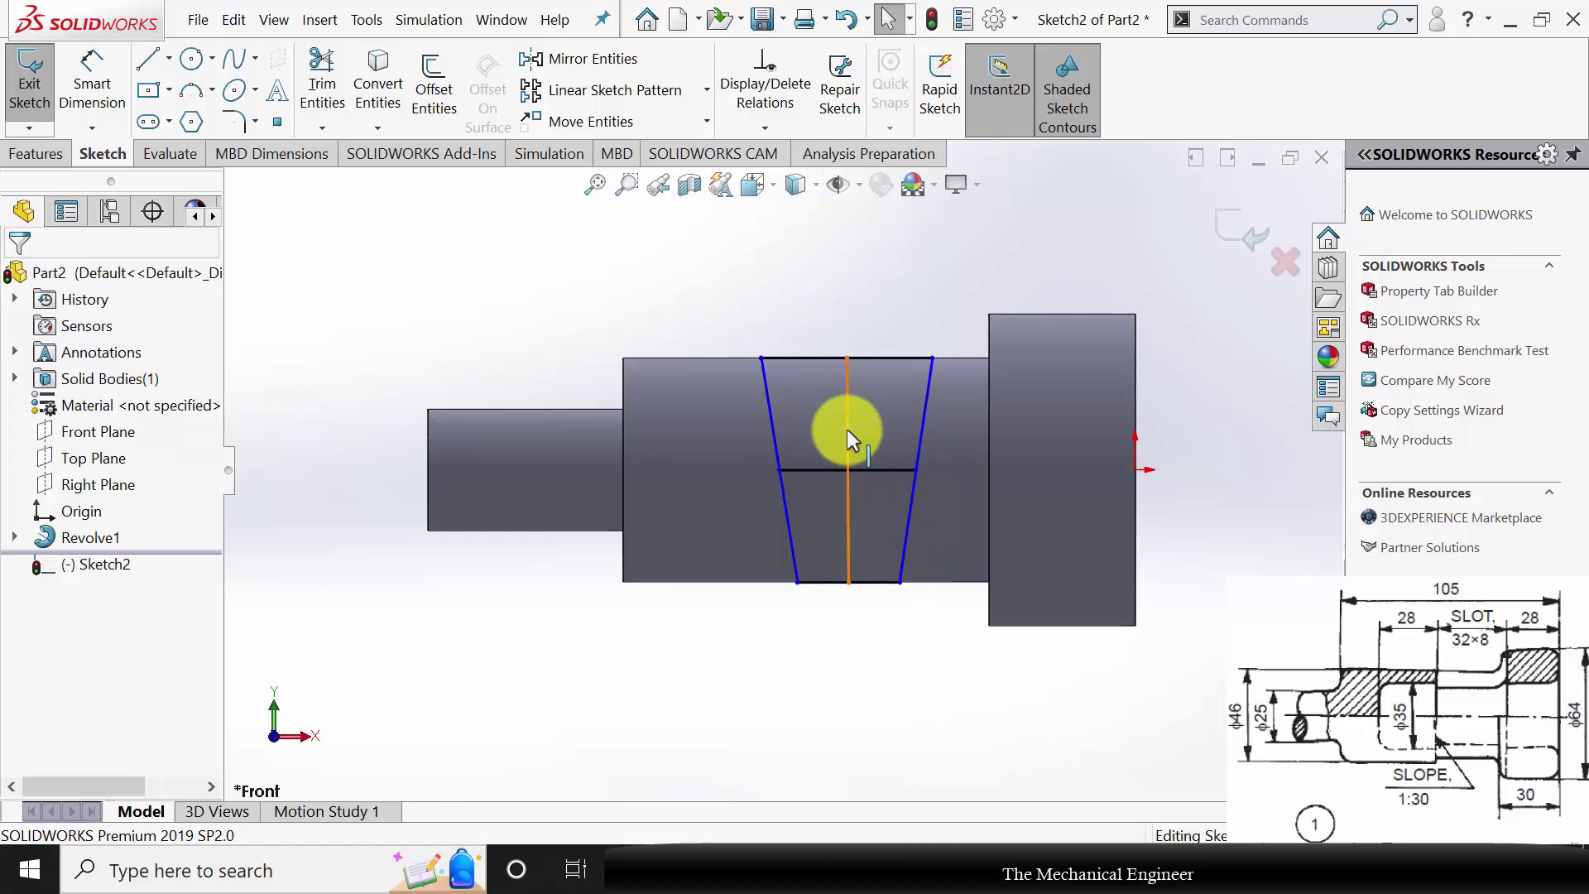
Convert the line joining the upper and lower edge midpoints to construction geometry and make it vertical.
left_click(847, 429)
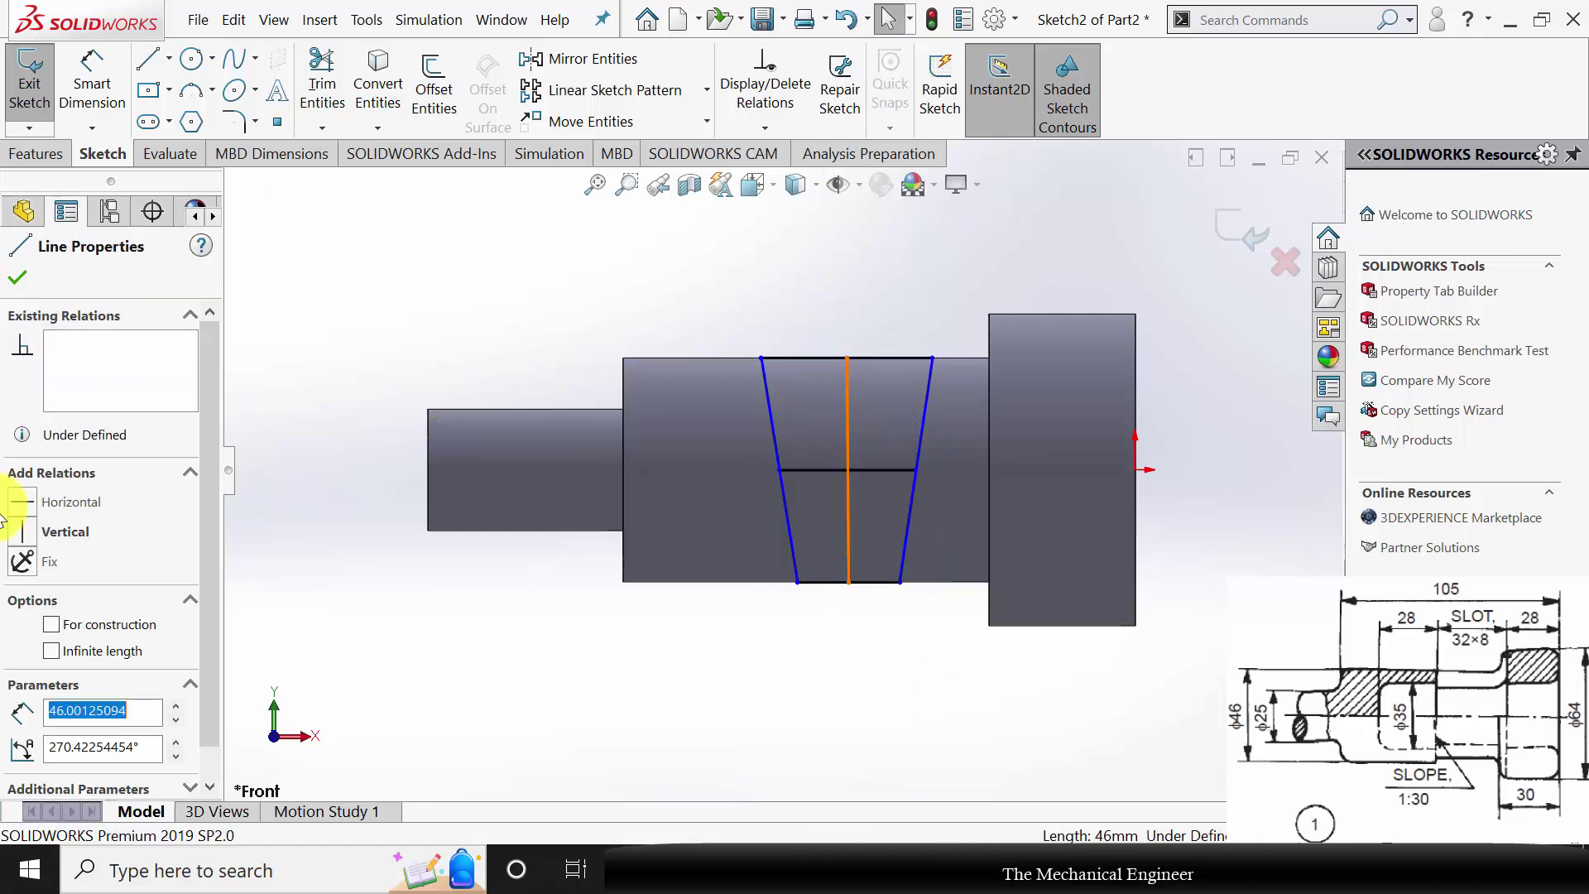
left_click(75, 604)
left_click(78, 598)
left_click(91, 625)
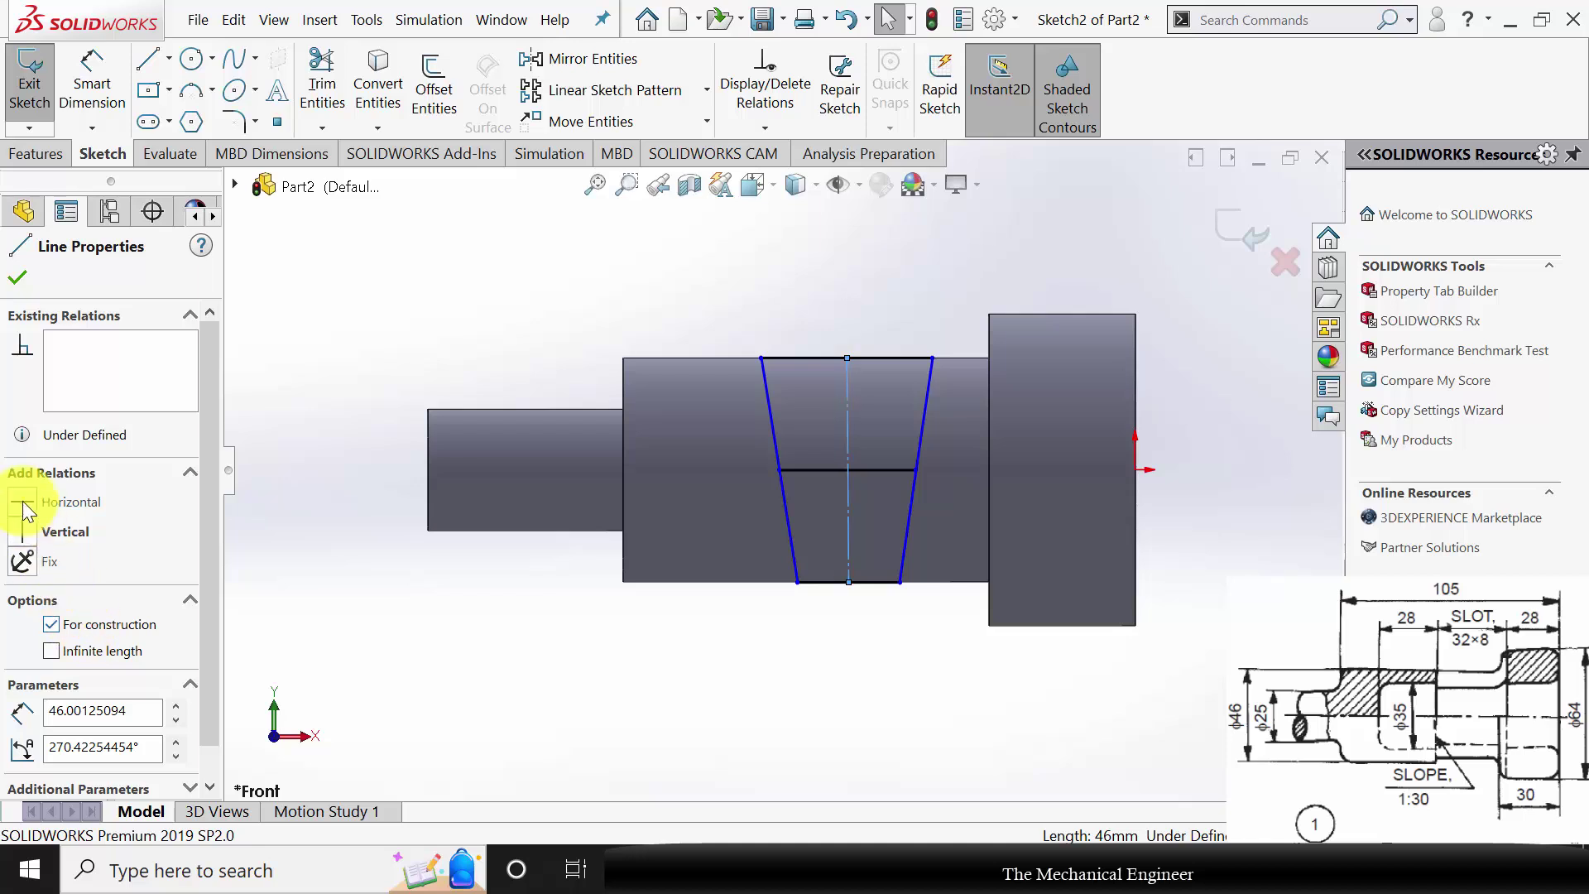
left_click(23, 535)
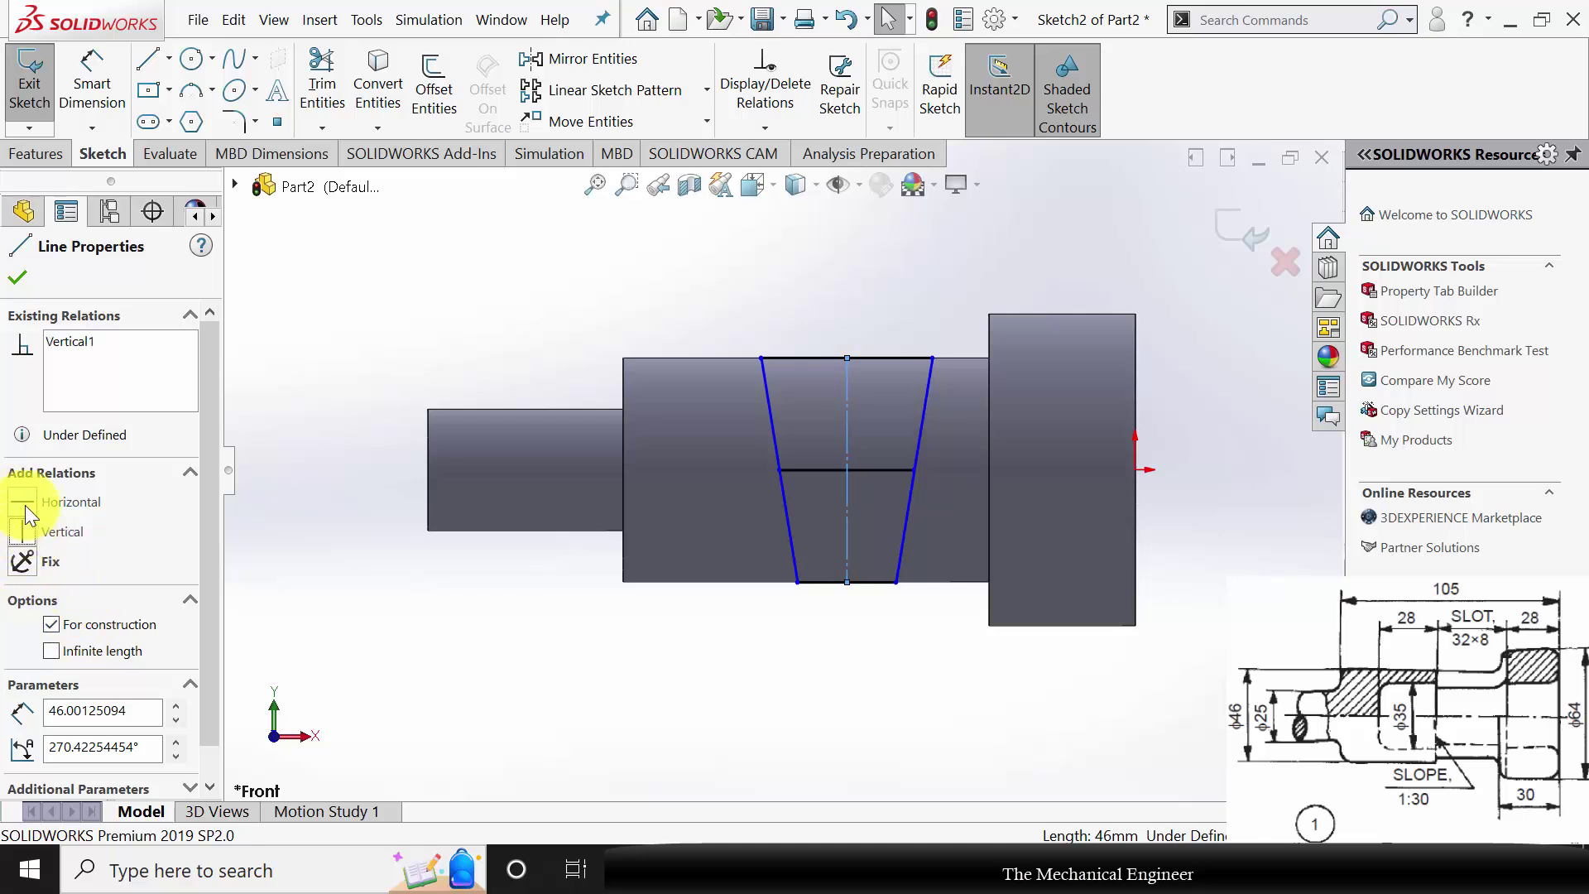
left_click(23, 283)
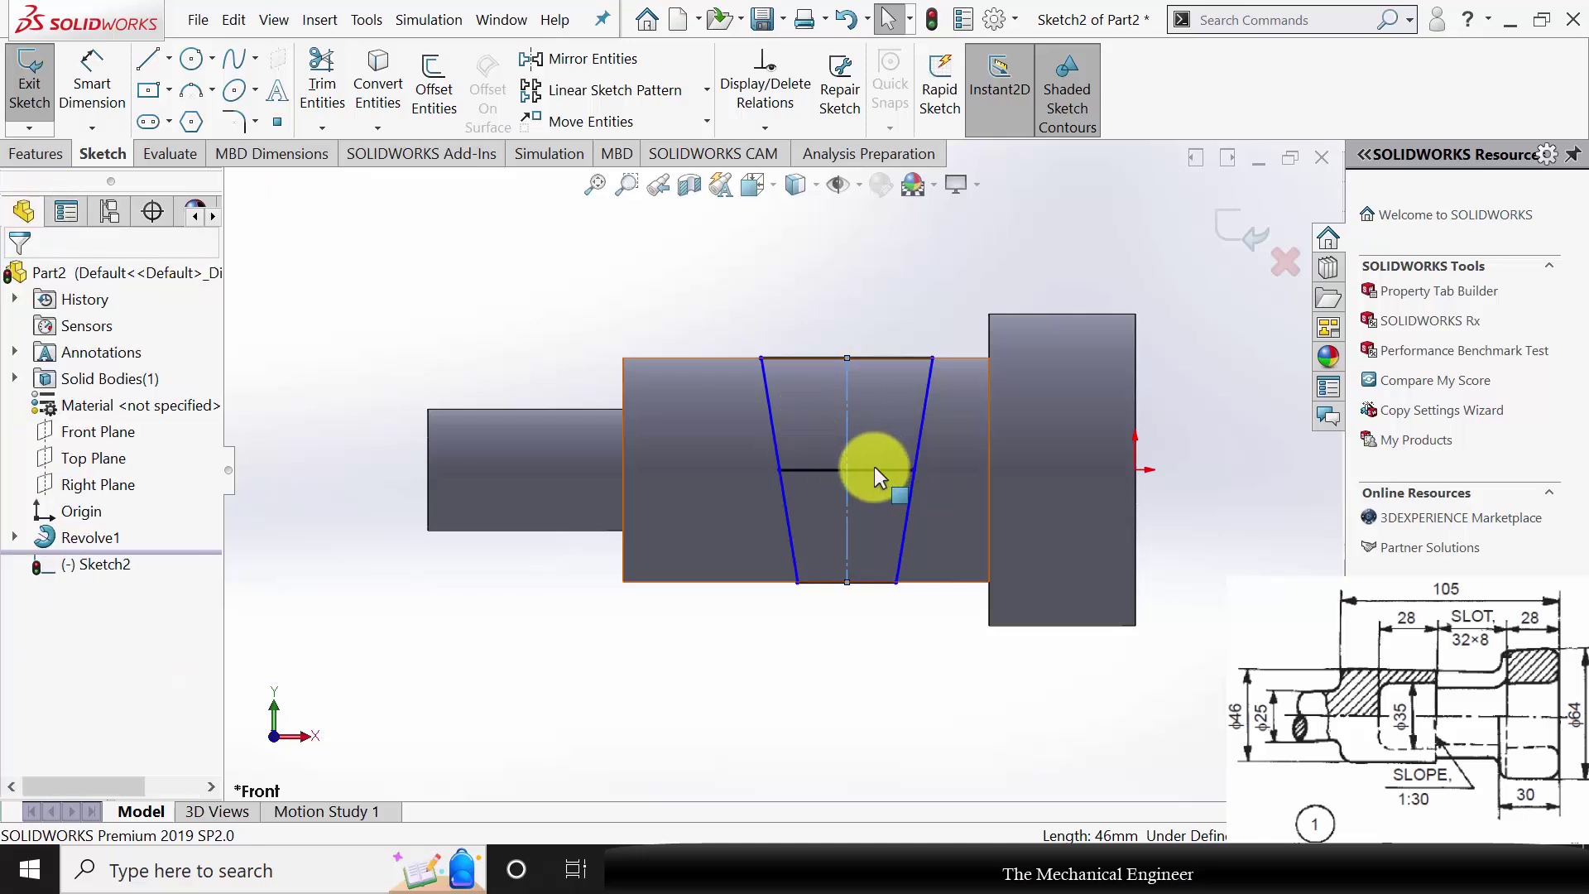
Convert the horizontal line between the slanted sides to construction geometry.
left_click(874, 468)
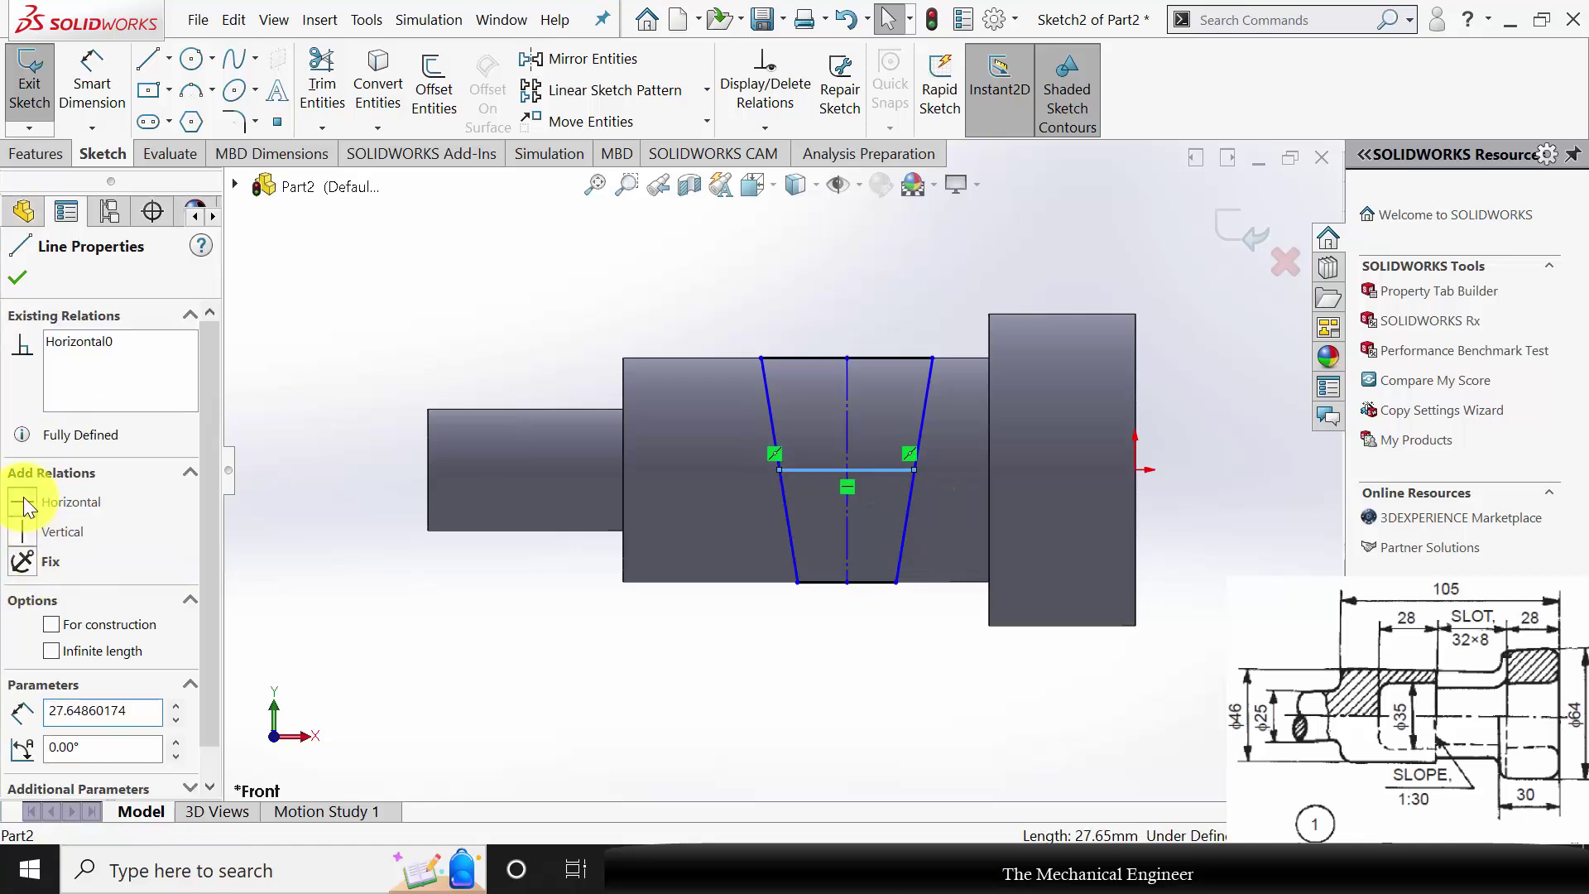
left_click(51, 625)
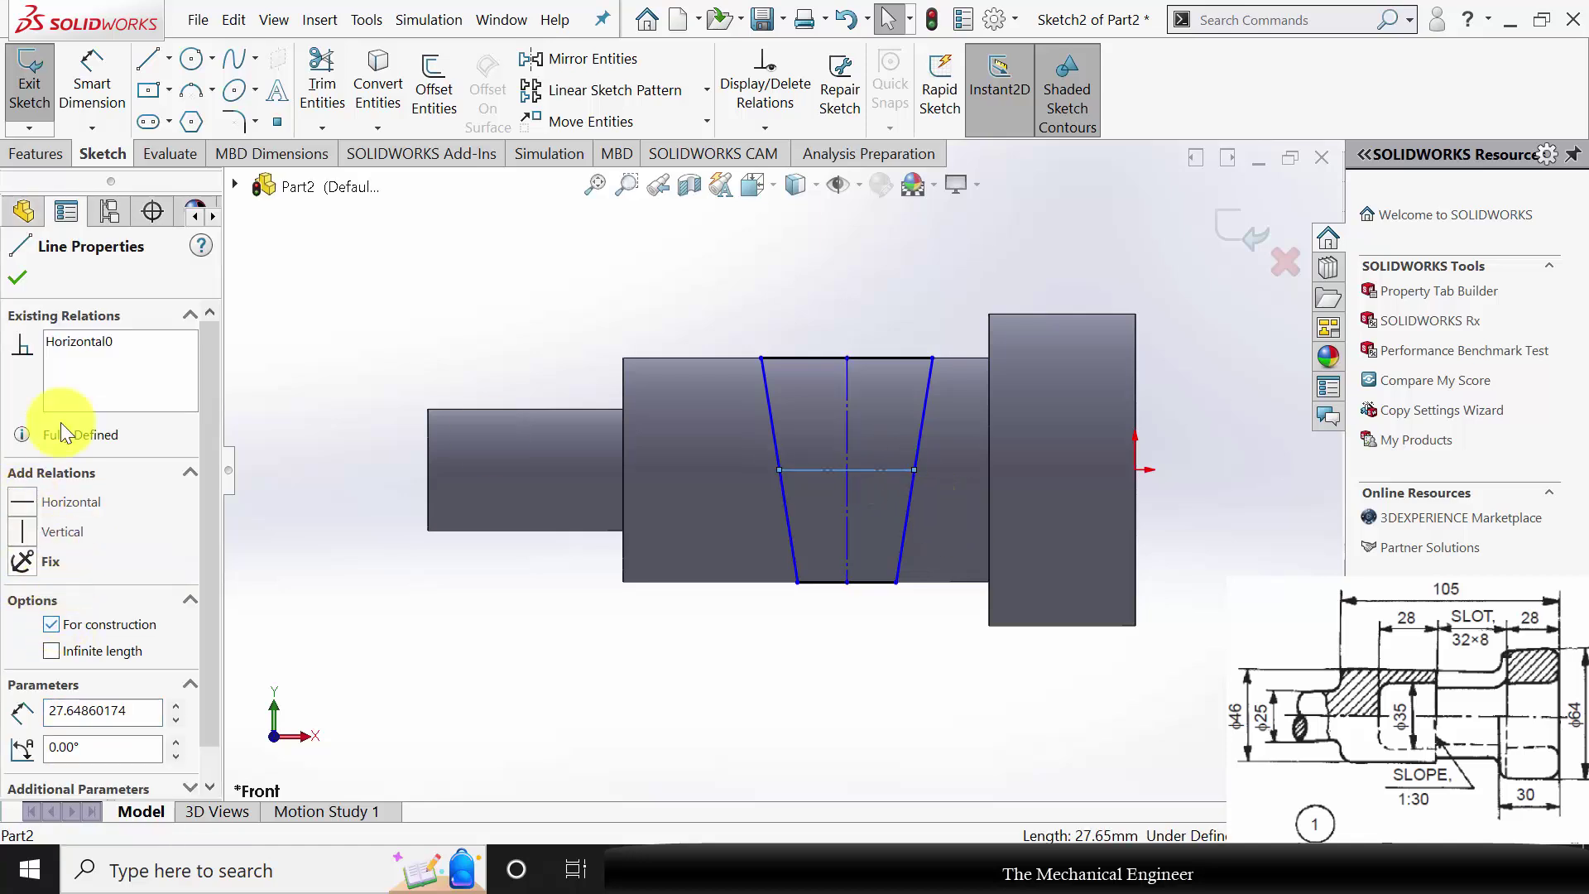
left_click(18, 278)
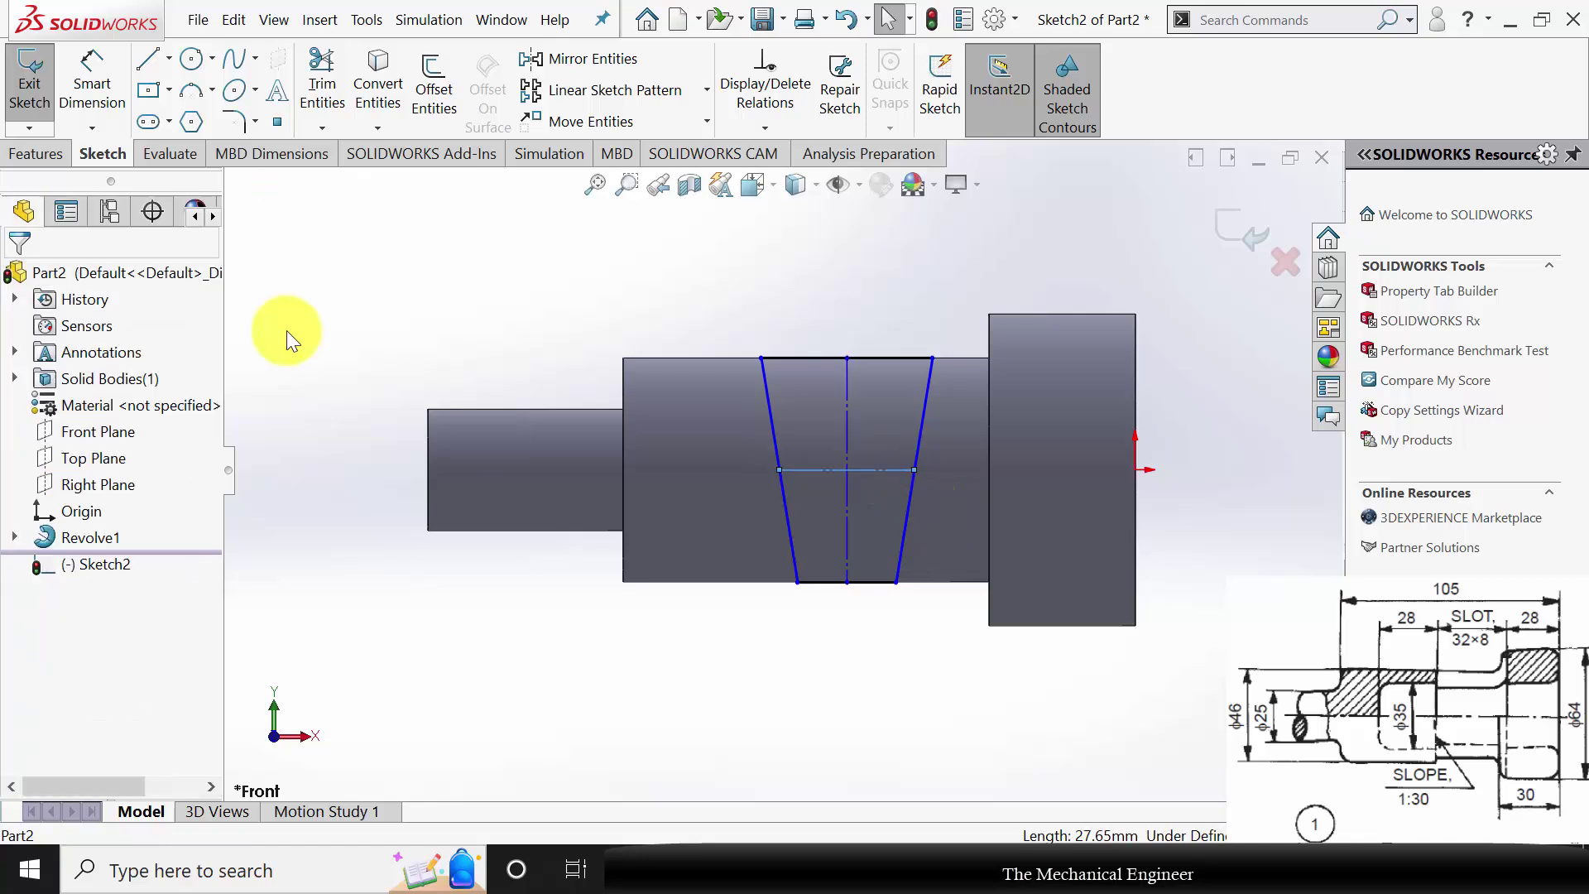
Dimension the horizontal construction line between the slanted sides as 32 mm.
left_click(92, 76)
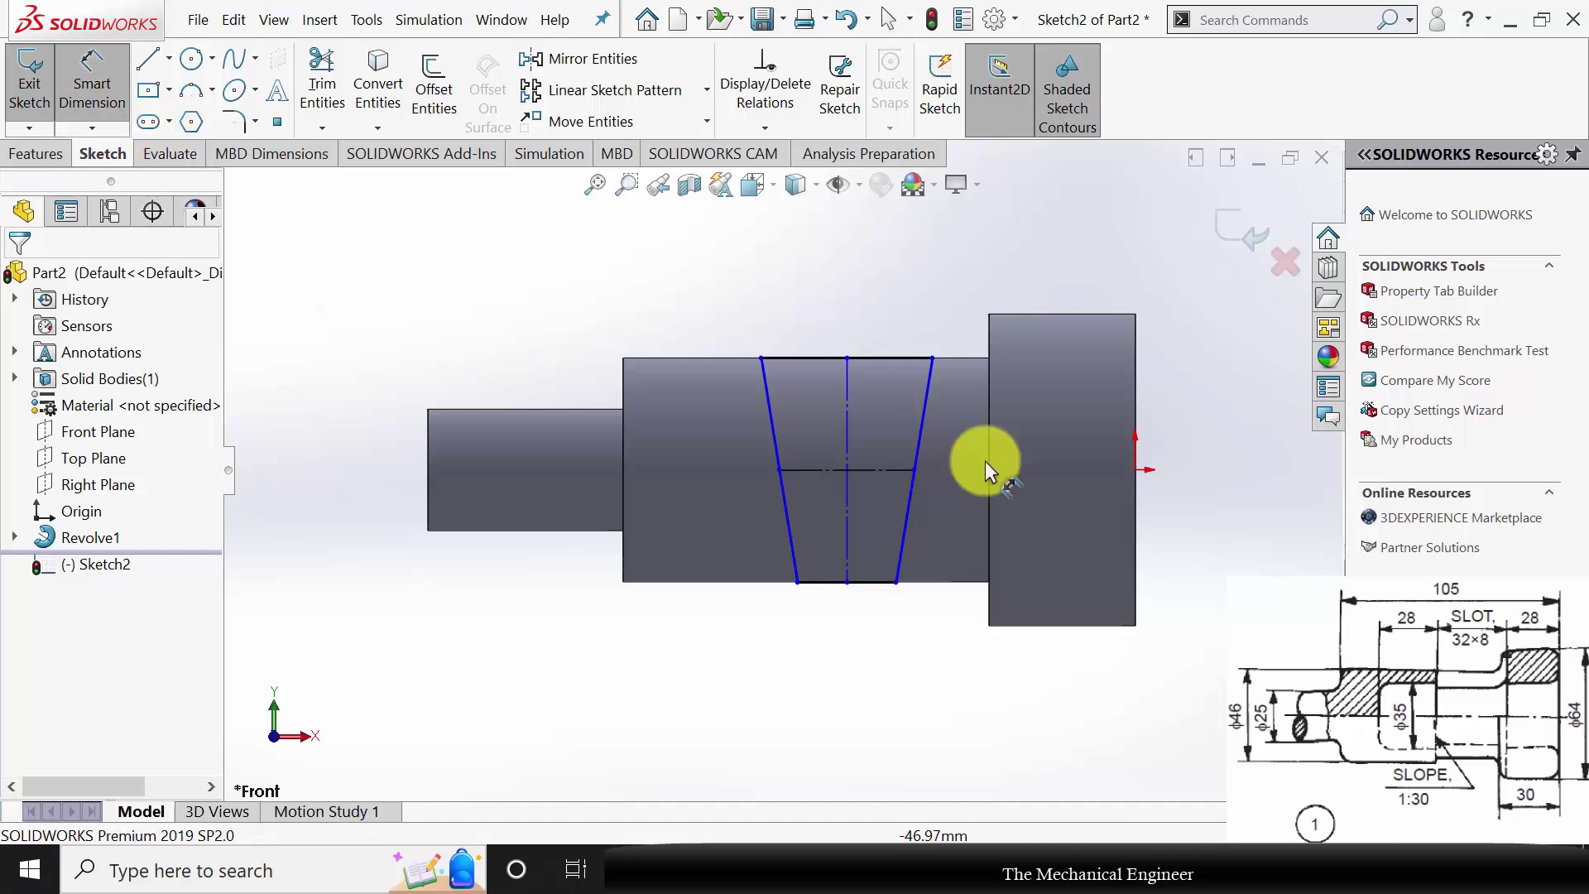
left_click(828, 472)
left_click(802, 277)
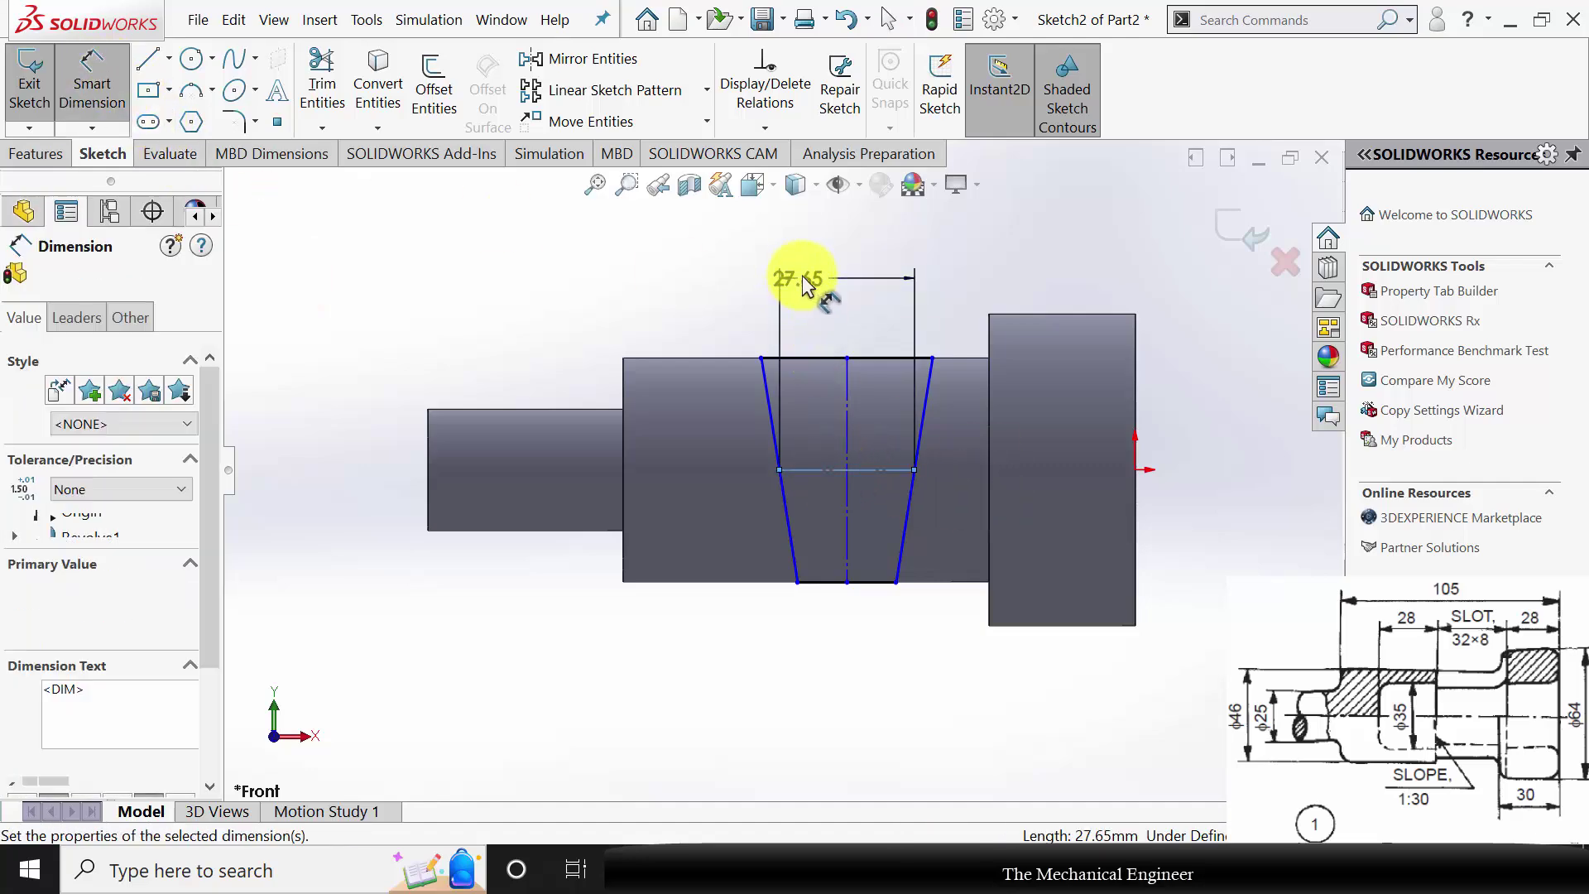
type("32")
key("Return")
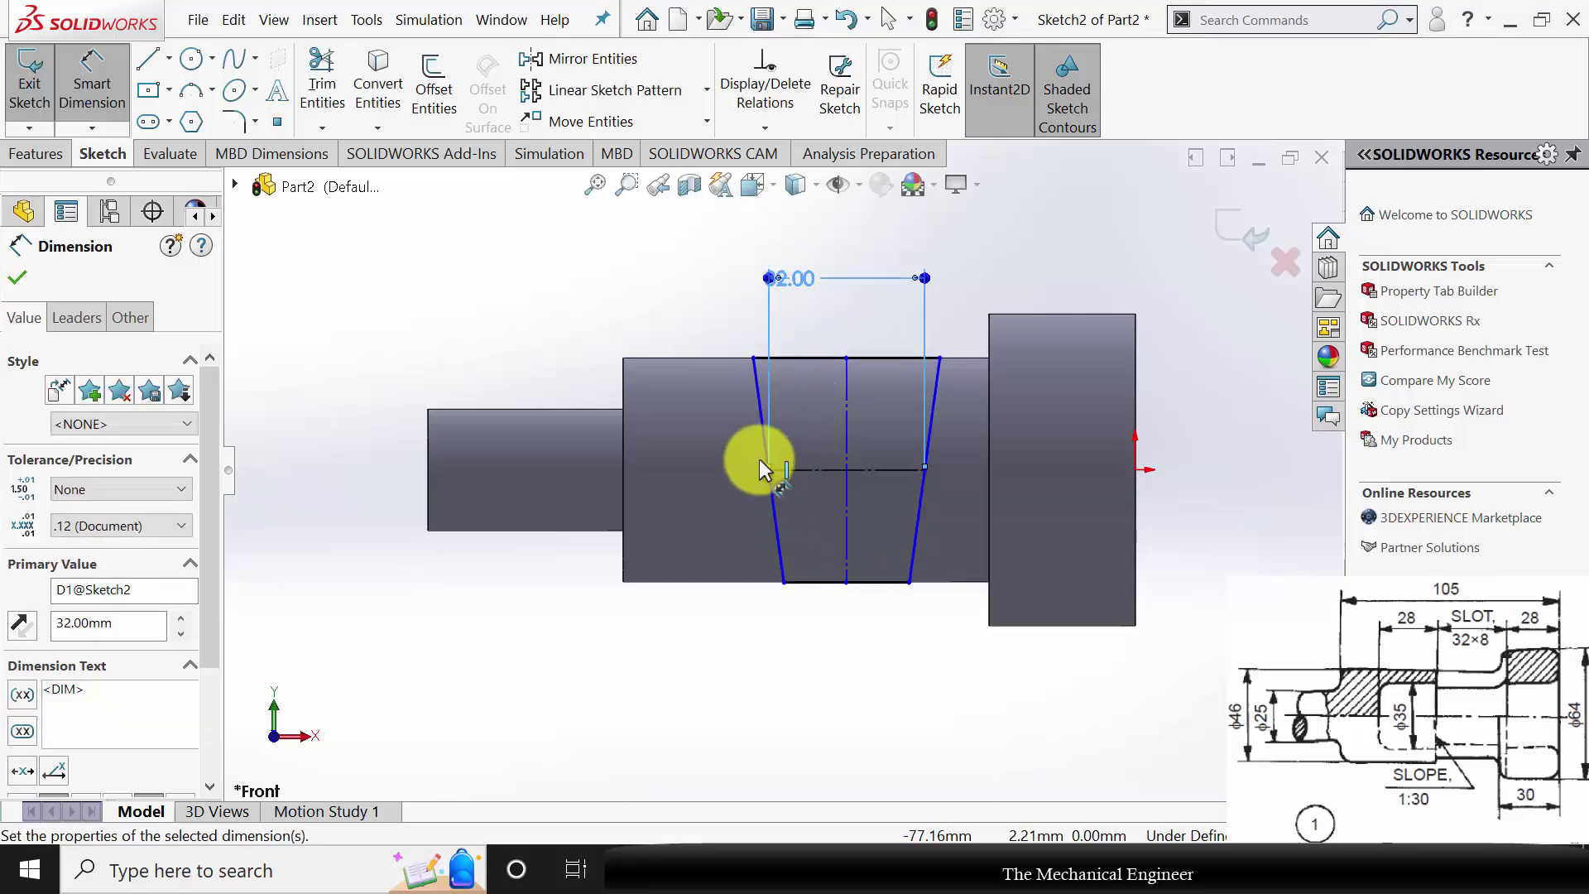
left_click(771, 483)
left_click(841, 451)
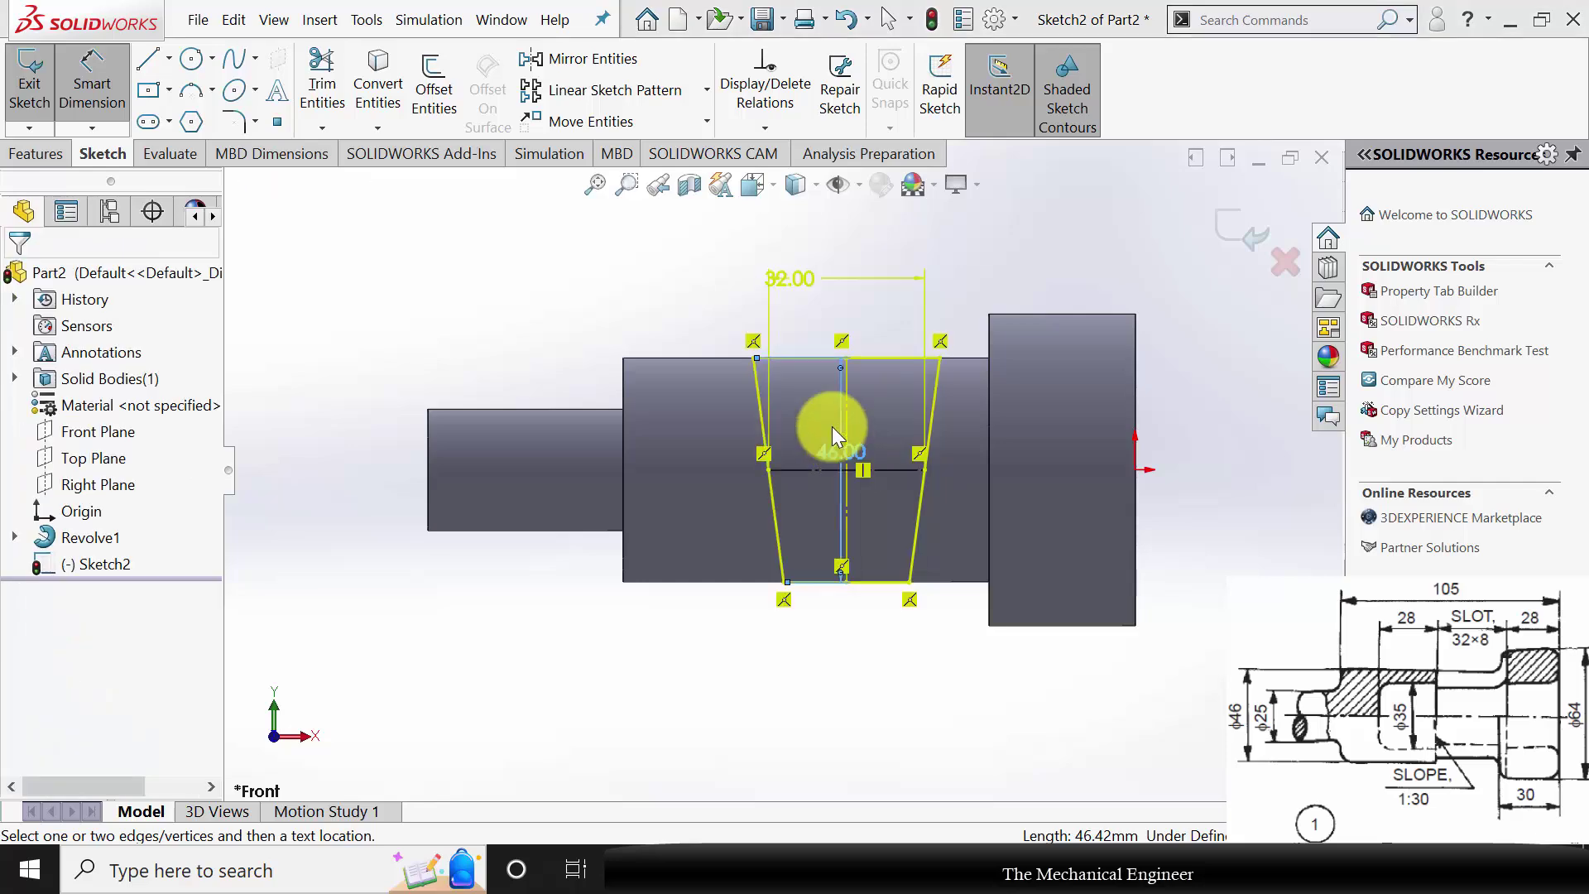
left_click(938, 457)
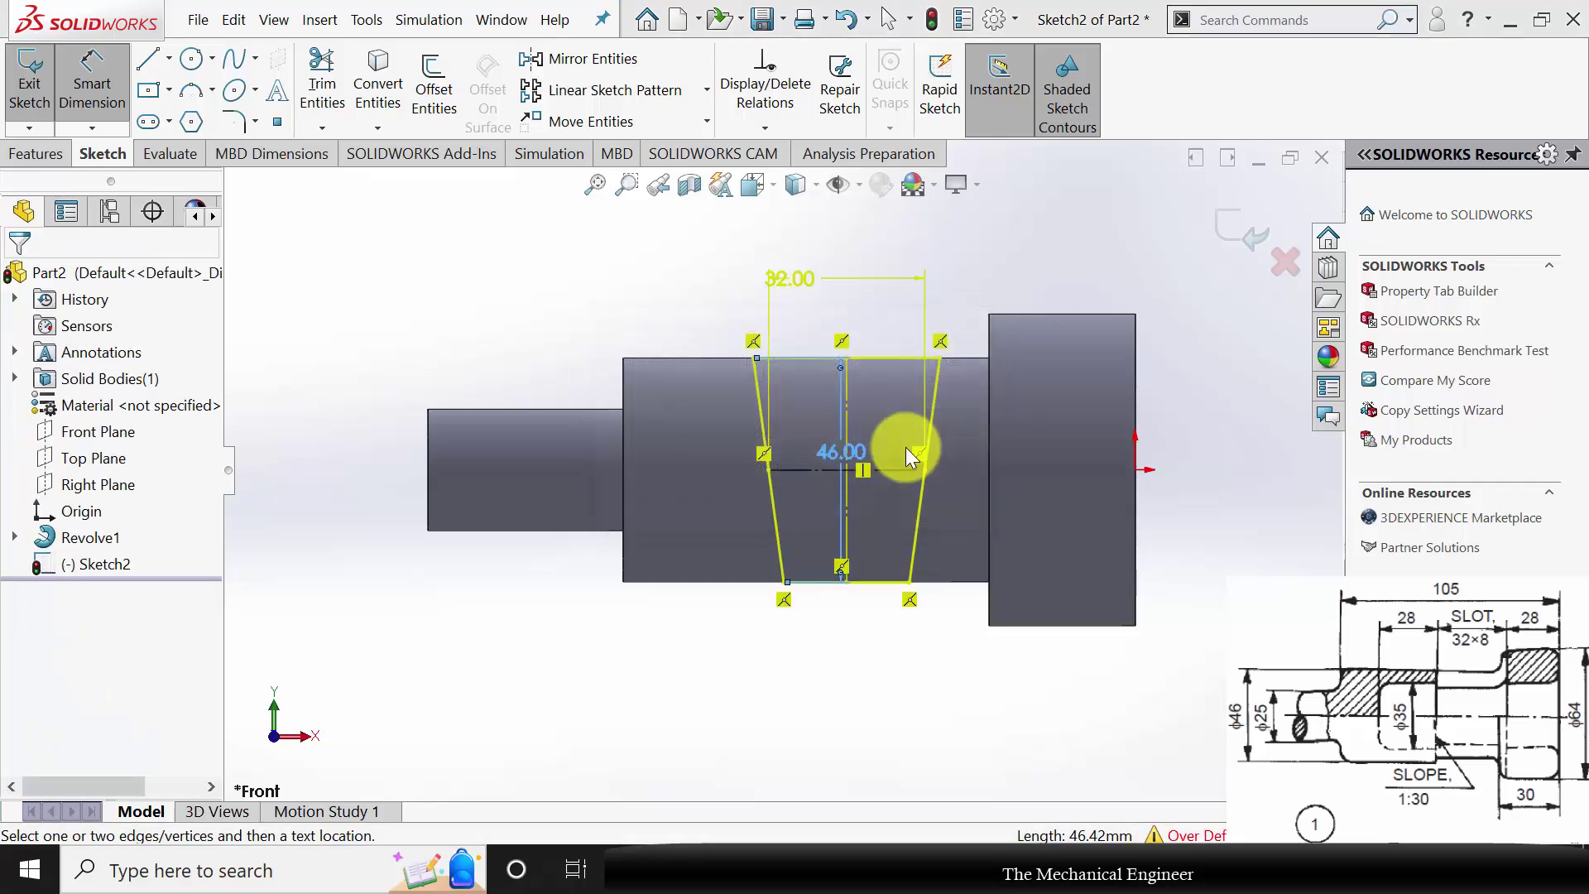
Dimension the angle between the outline's left slanted side and the vertical construction line as 1.91 degrees.
left_click(759, 405)
left_click(846, 414)
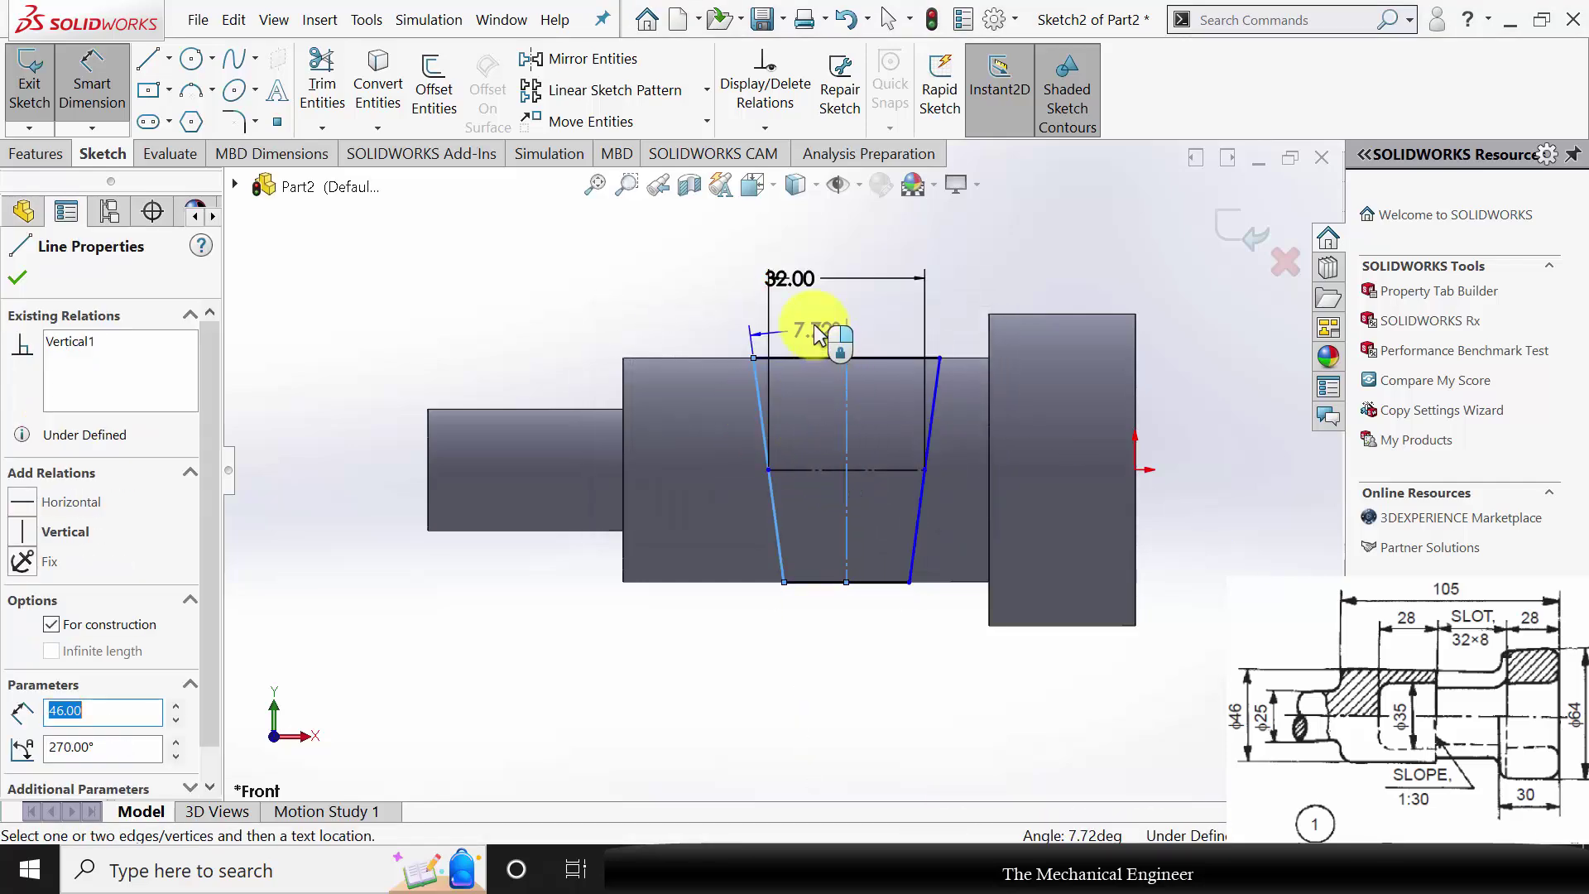
left_click(818, 314)
type("1.91")
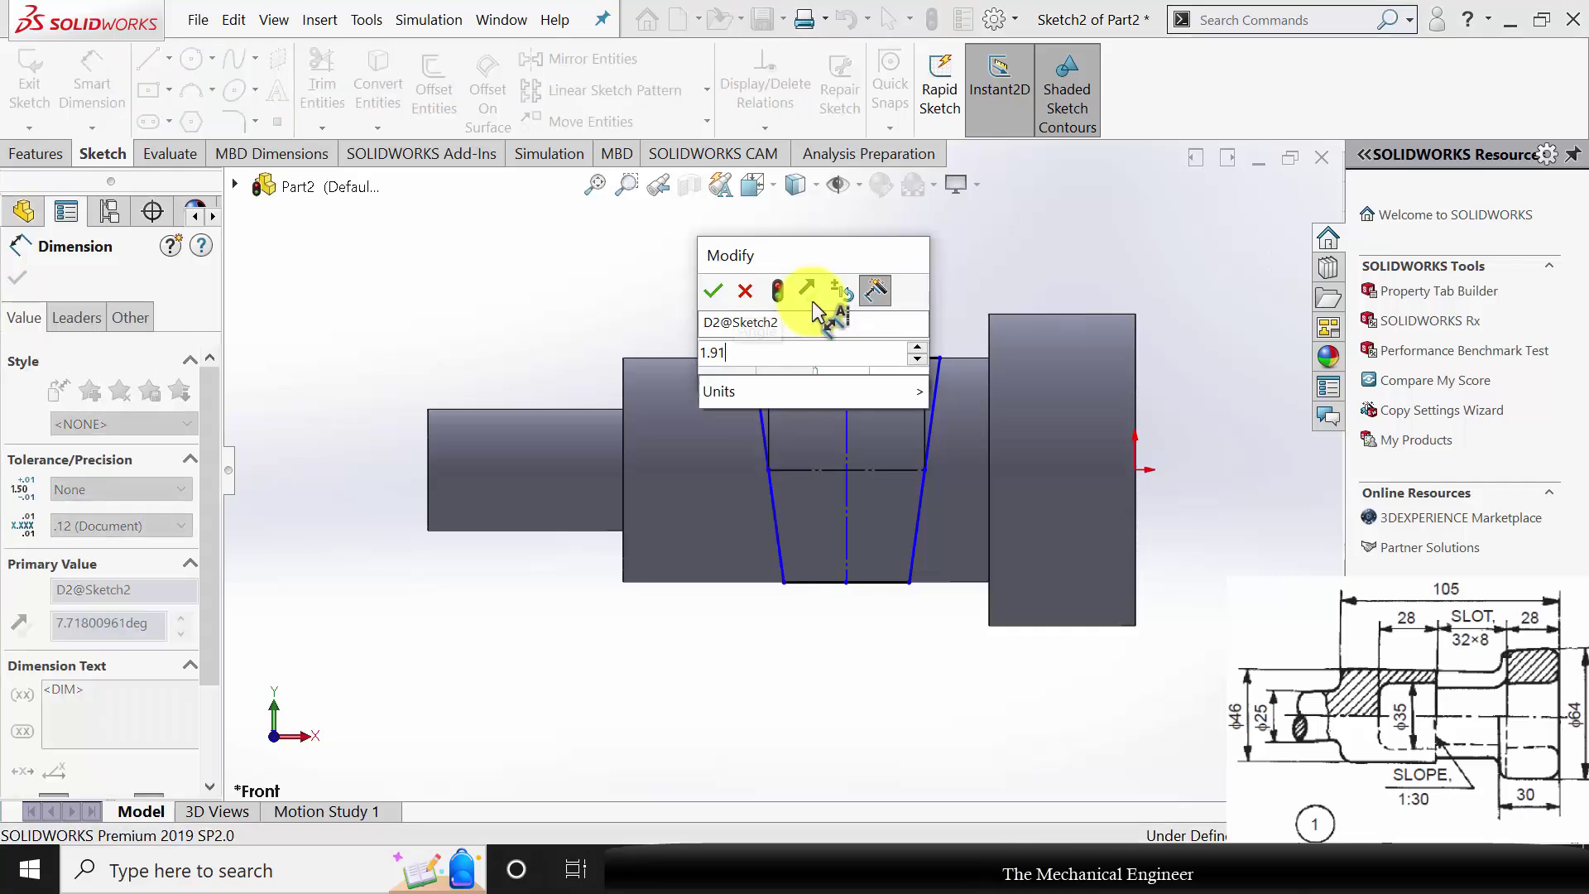
key("Return")
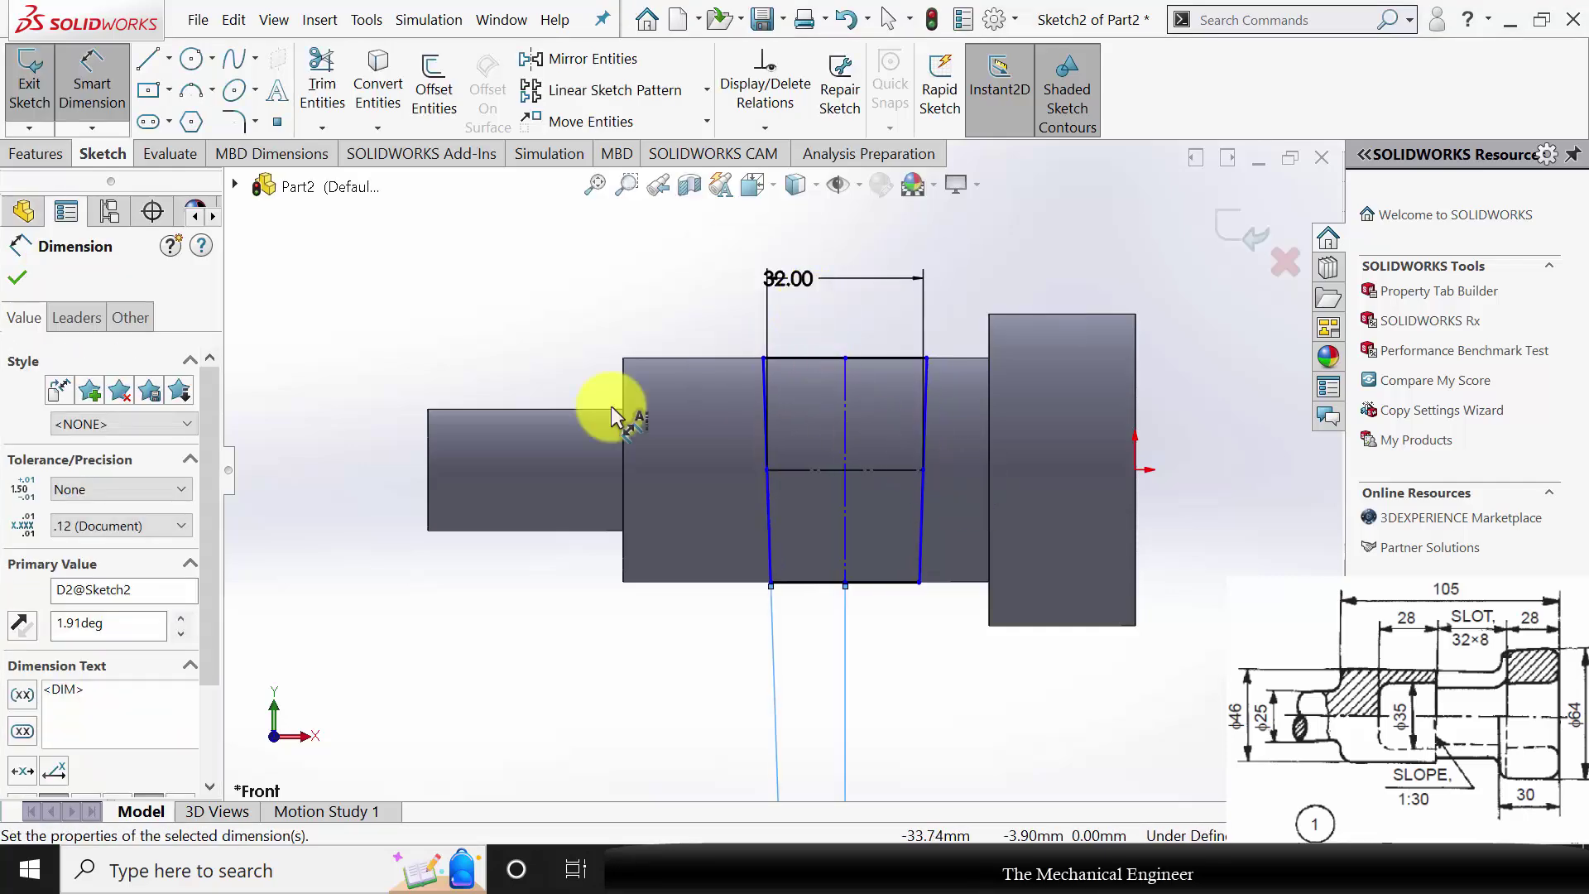
left_click(17, 277)
Dimension the distance from the right slanted side's midpoint to the origin as 28 mm.
left_click(83, 104)
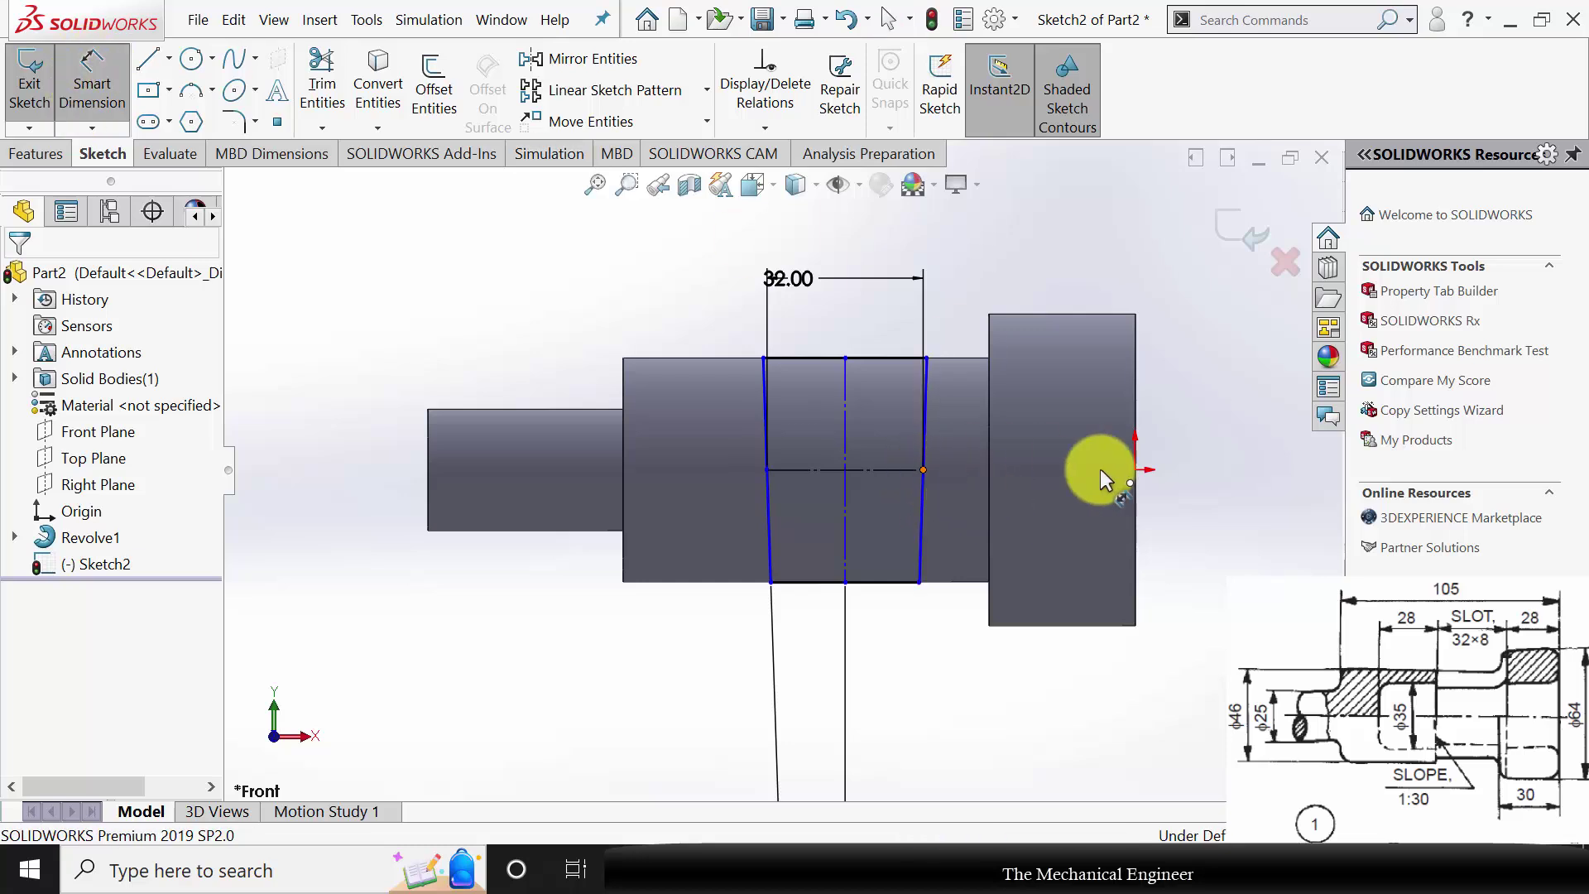
left_click(1136, 470)
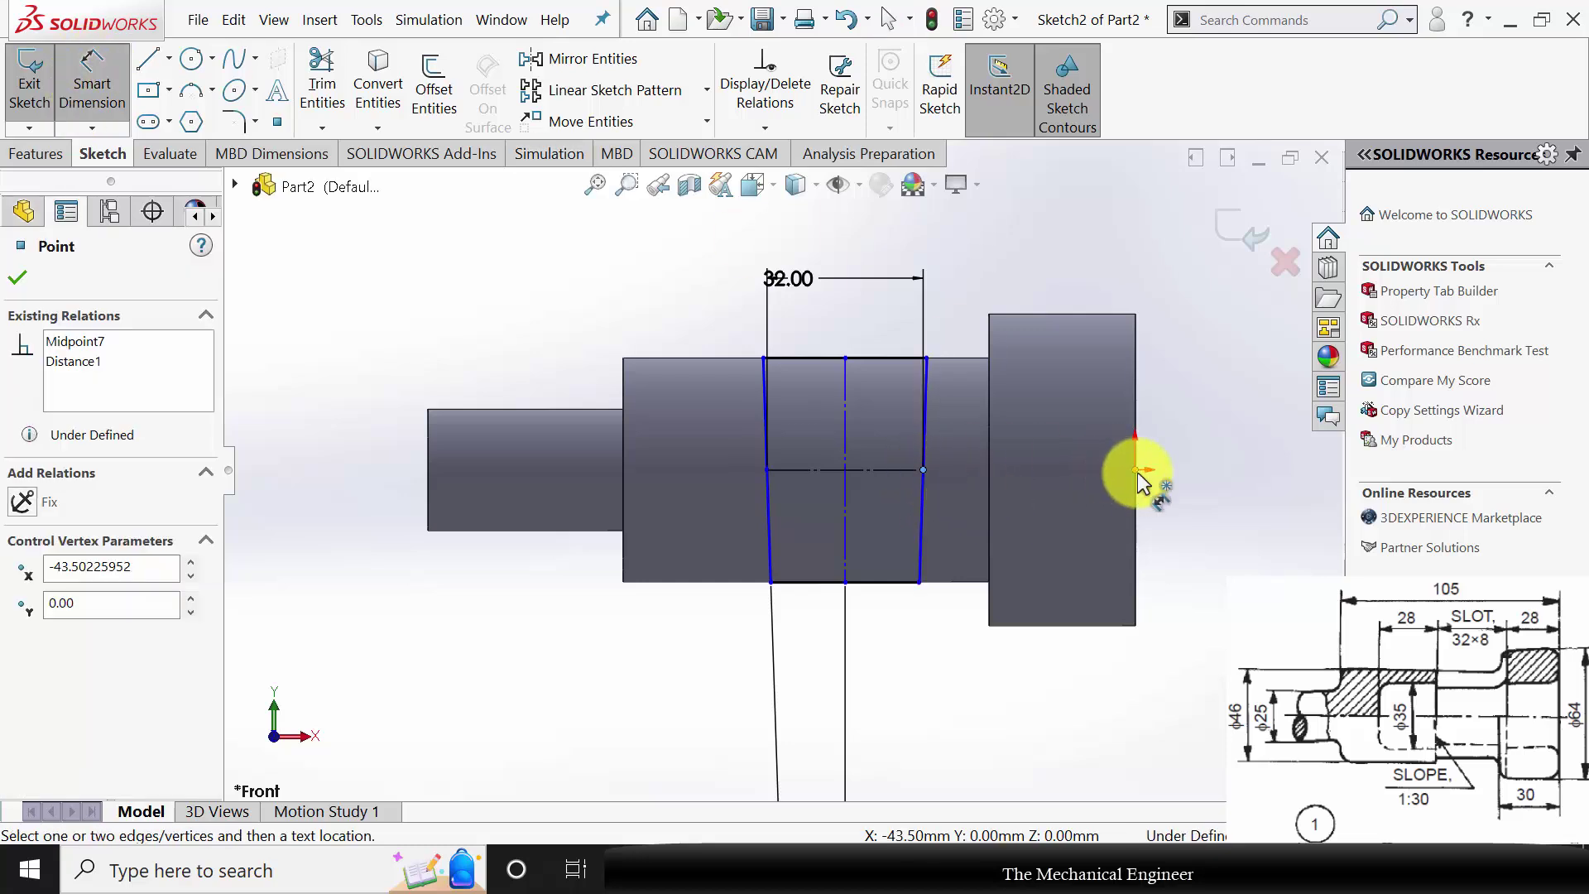
left_click(1135, 468)
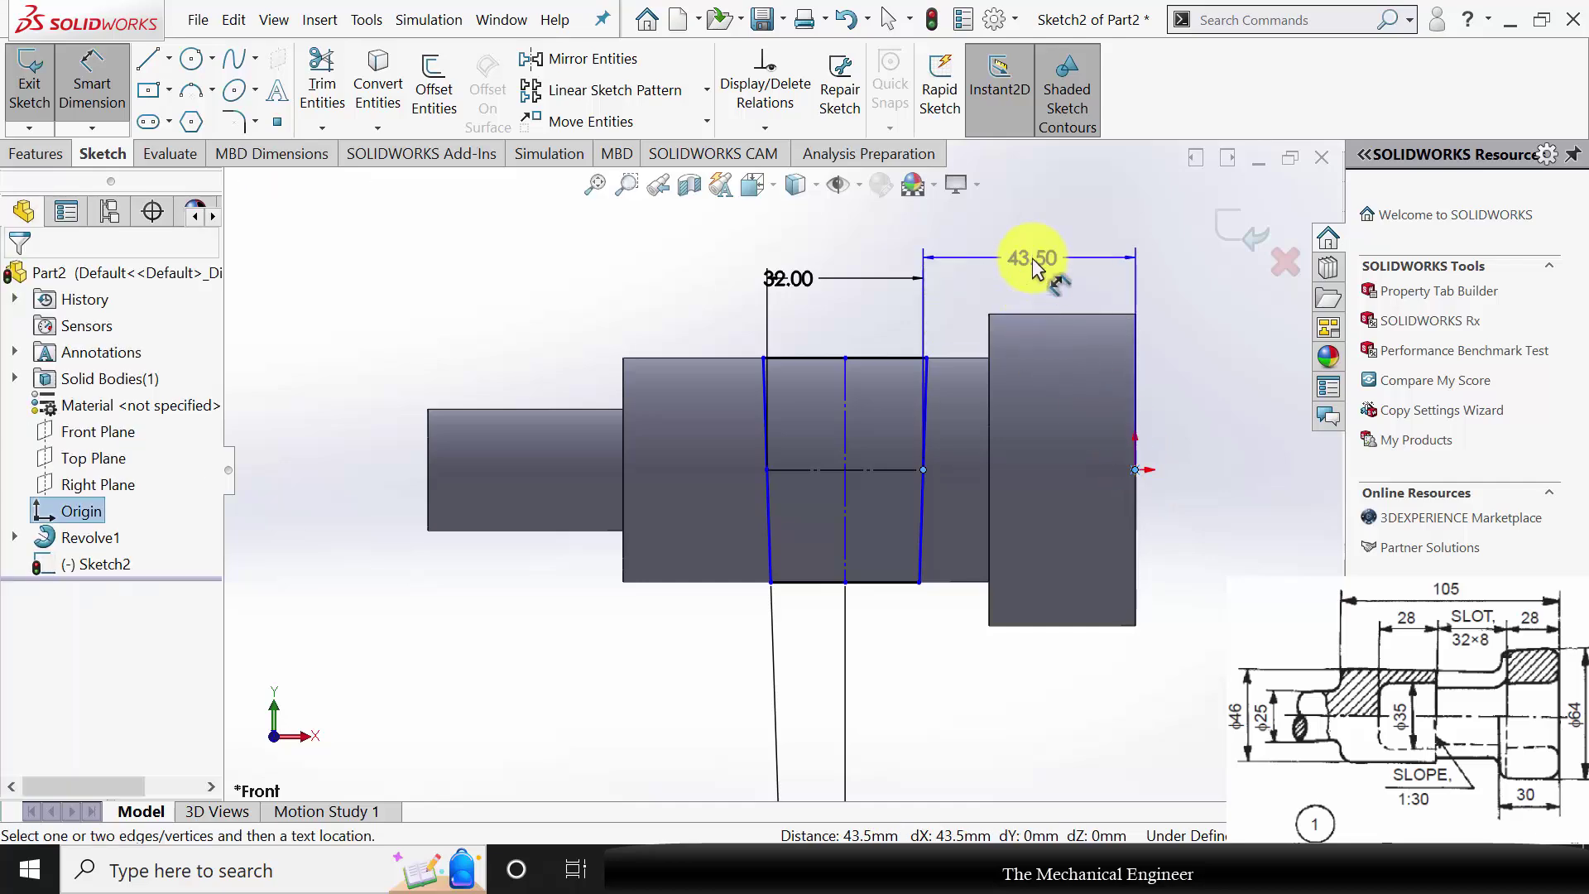
left_click(1032, 258)
type("28")
key("Return")
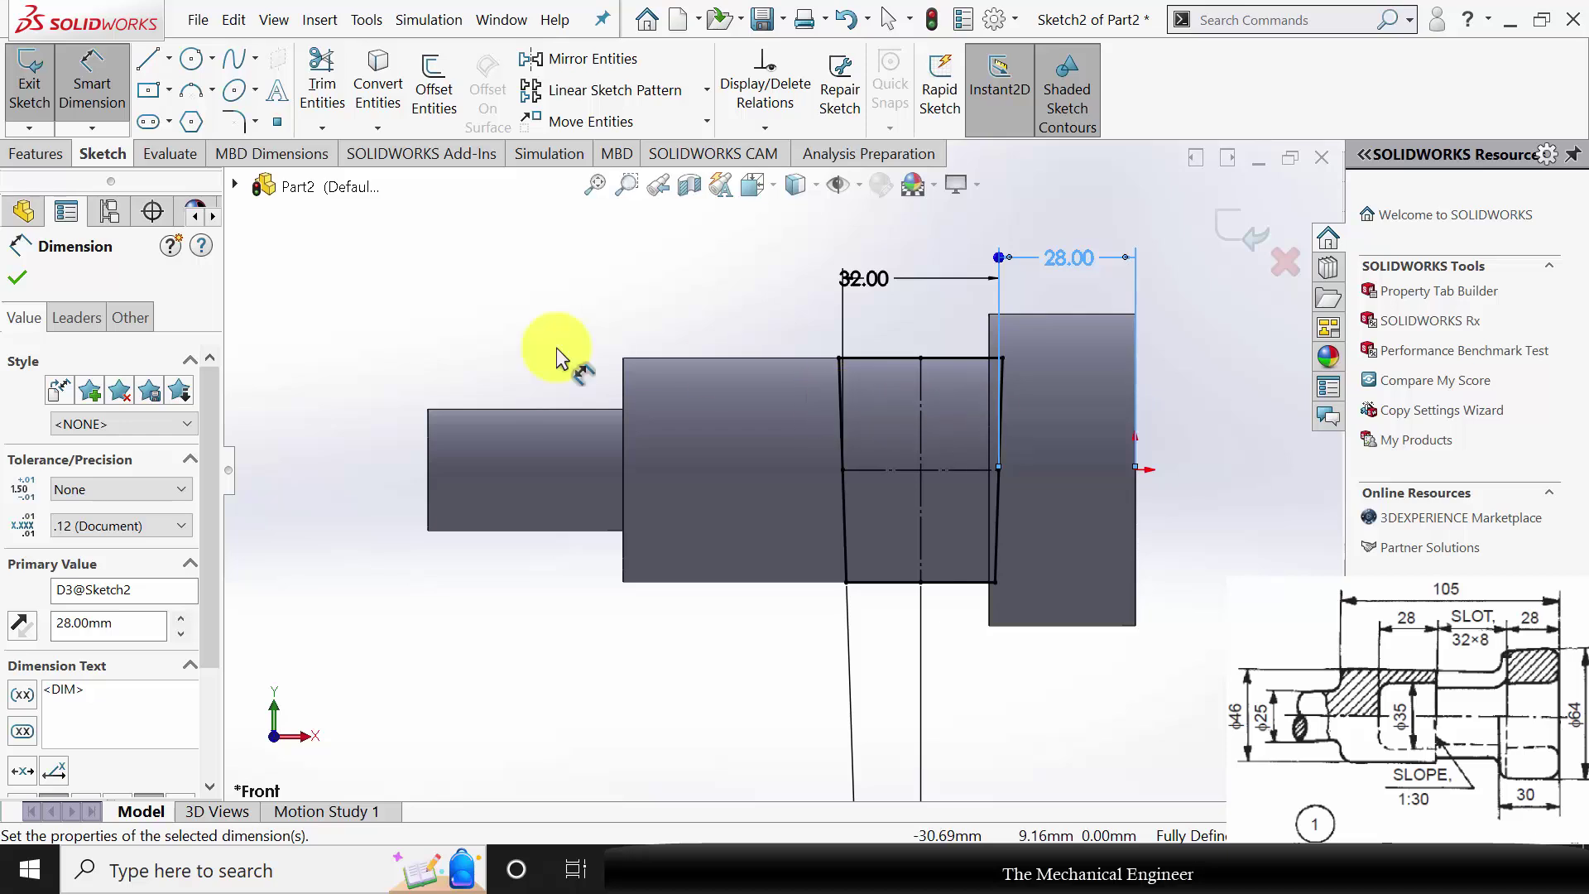
left_click(19, 280)
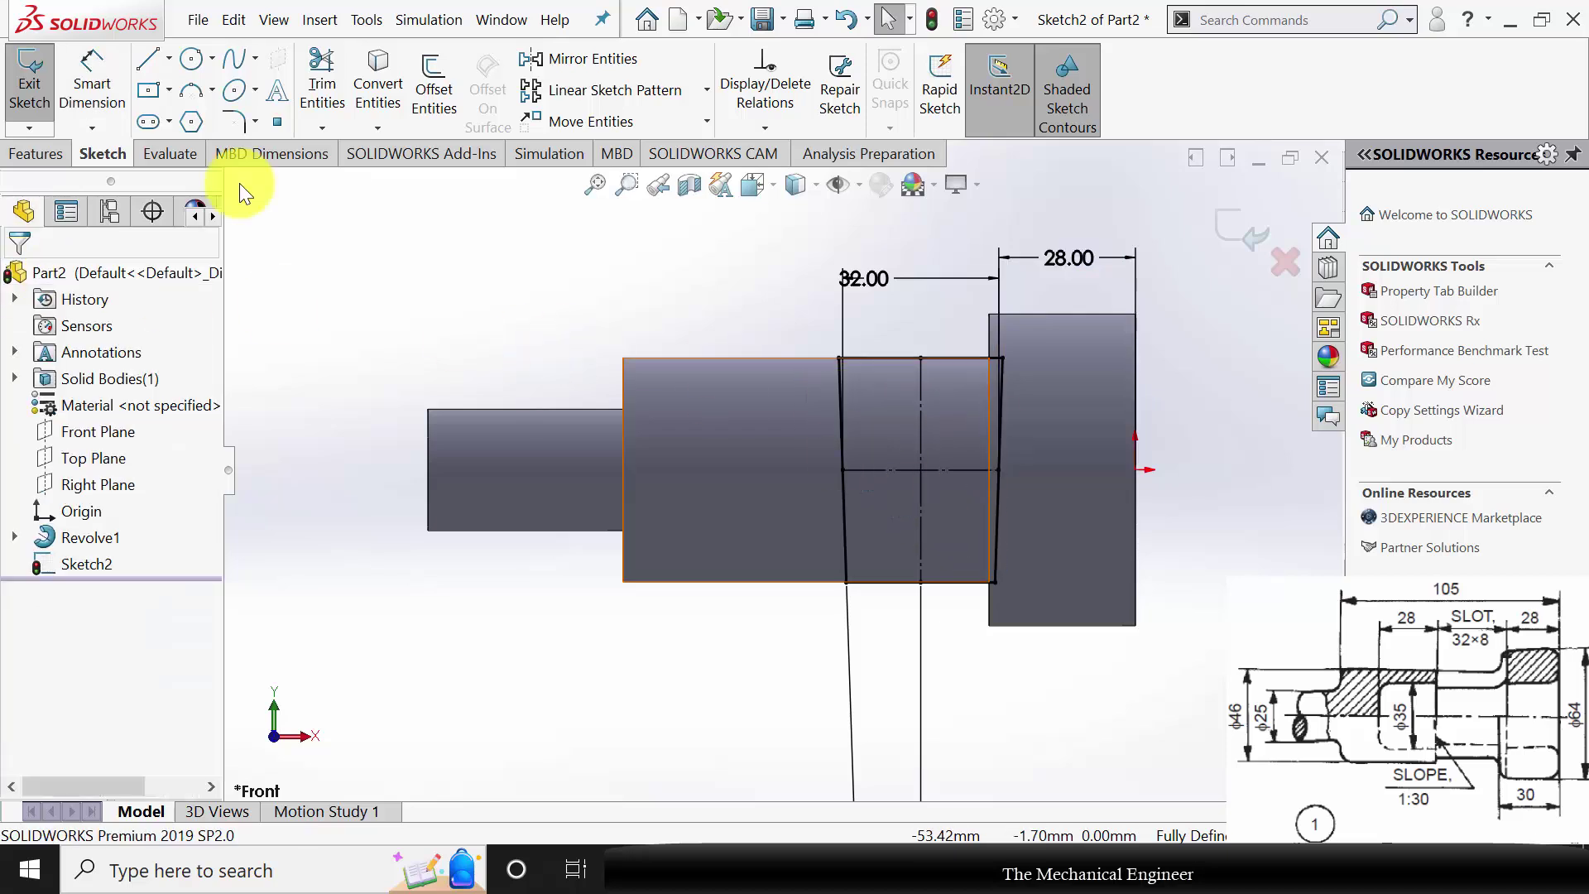
Cut the tapered slot profile through the body with a Mid Plane extruded cut 8 mm deep.
left_click(31, 152)
left_click(346, 92)
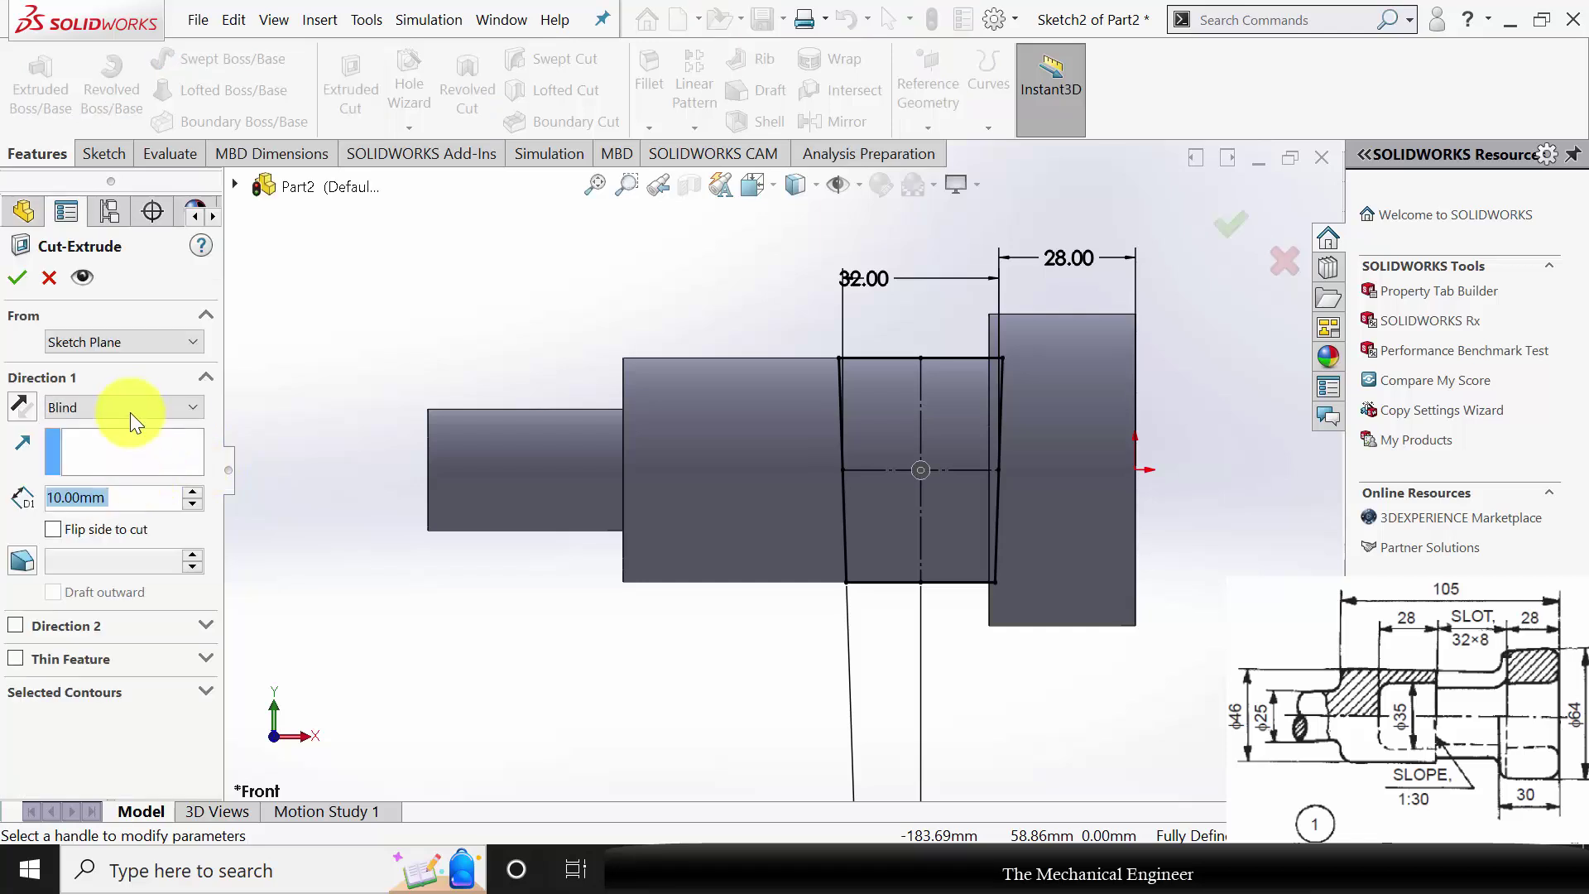
left_click(131, 413)
left_click(149, 564)
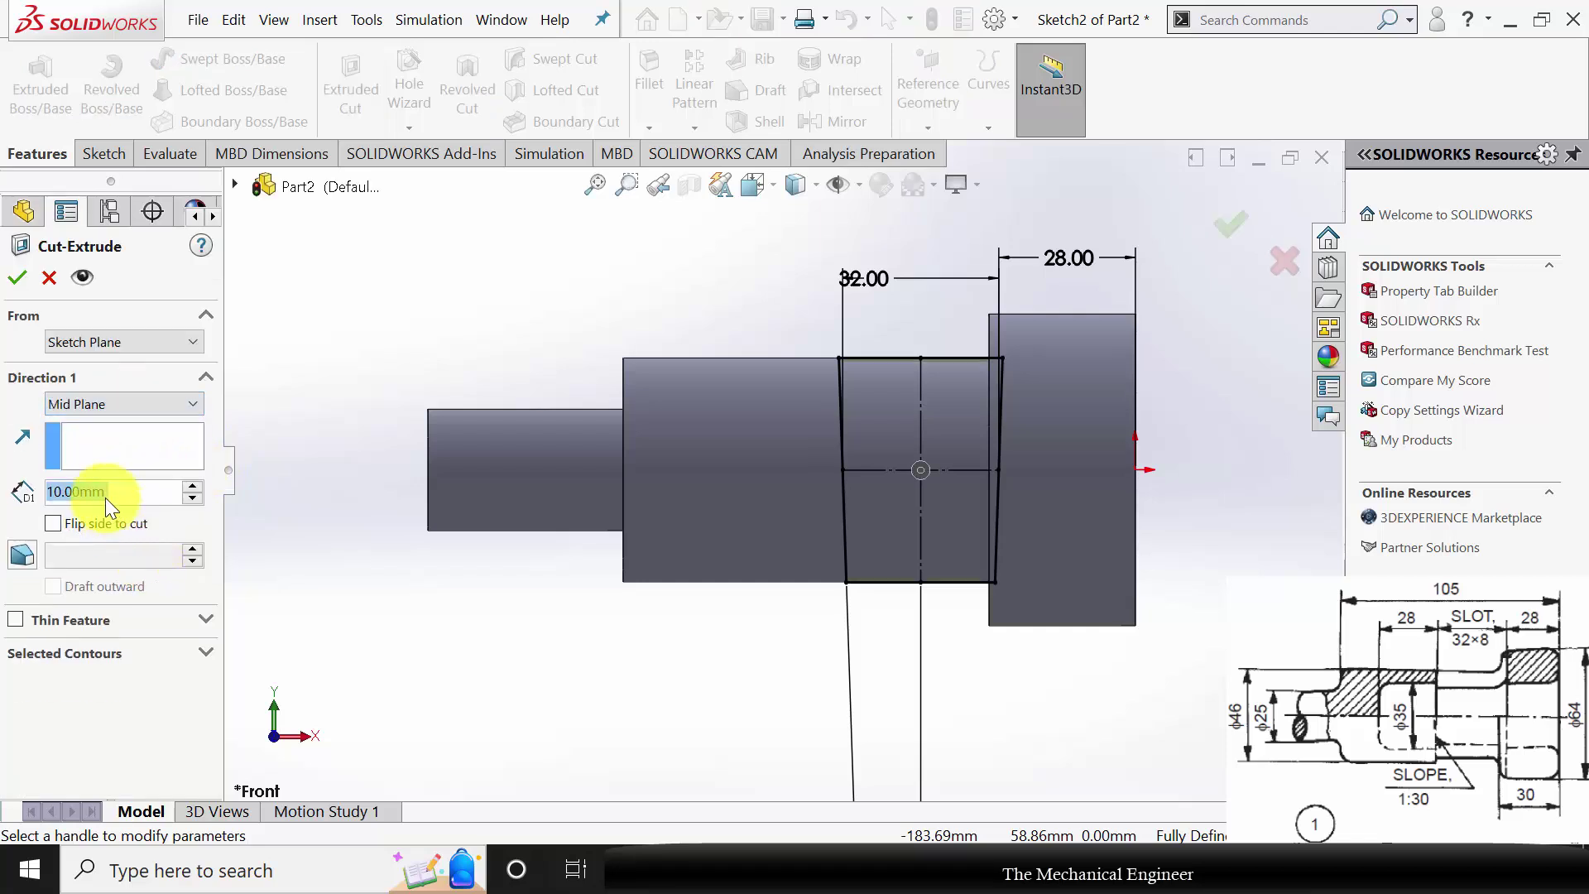
type("8")
key("Return")
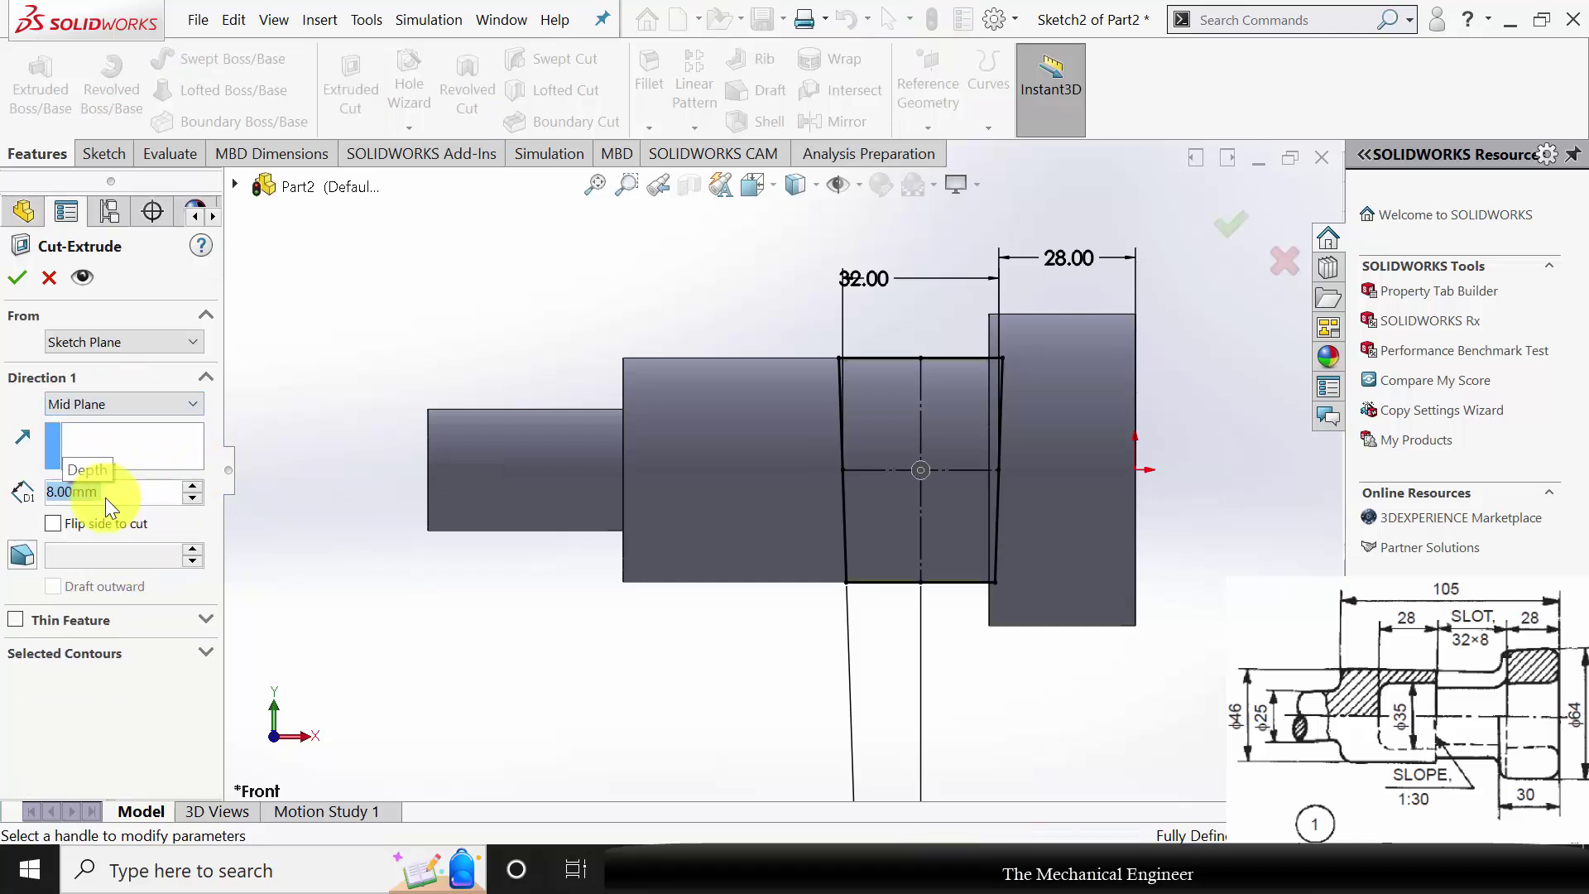
left_click(18, 279)
Fillet the shoulder face beside the thin shank, the collar's shoulder edges and its bored end face with a 2 mm radius.
middle_click_drag(852, 424, 905, 557)
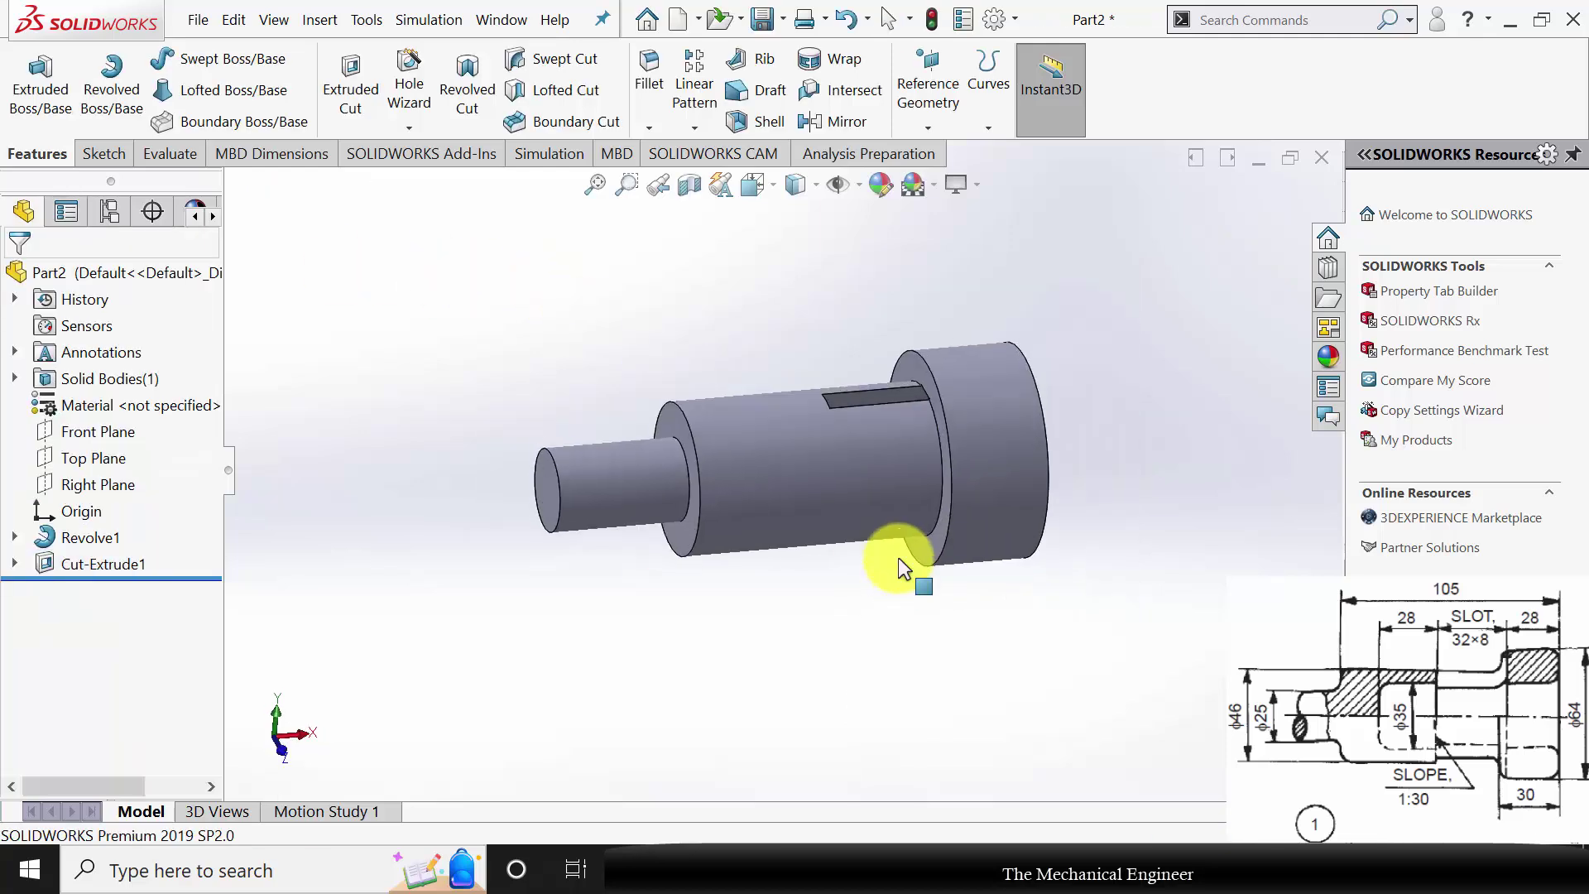
left_click(652, 85)
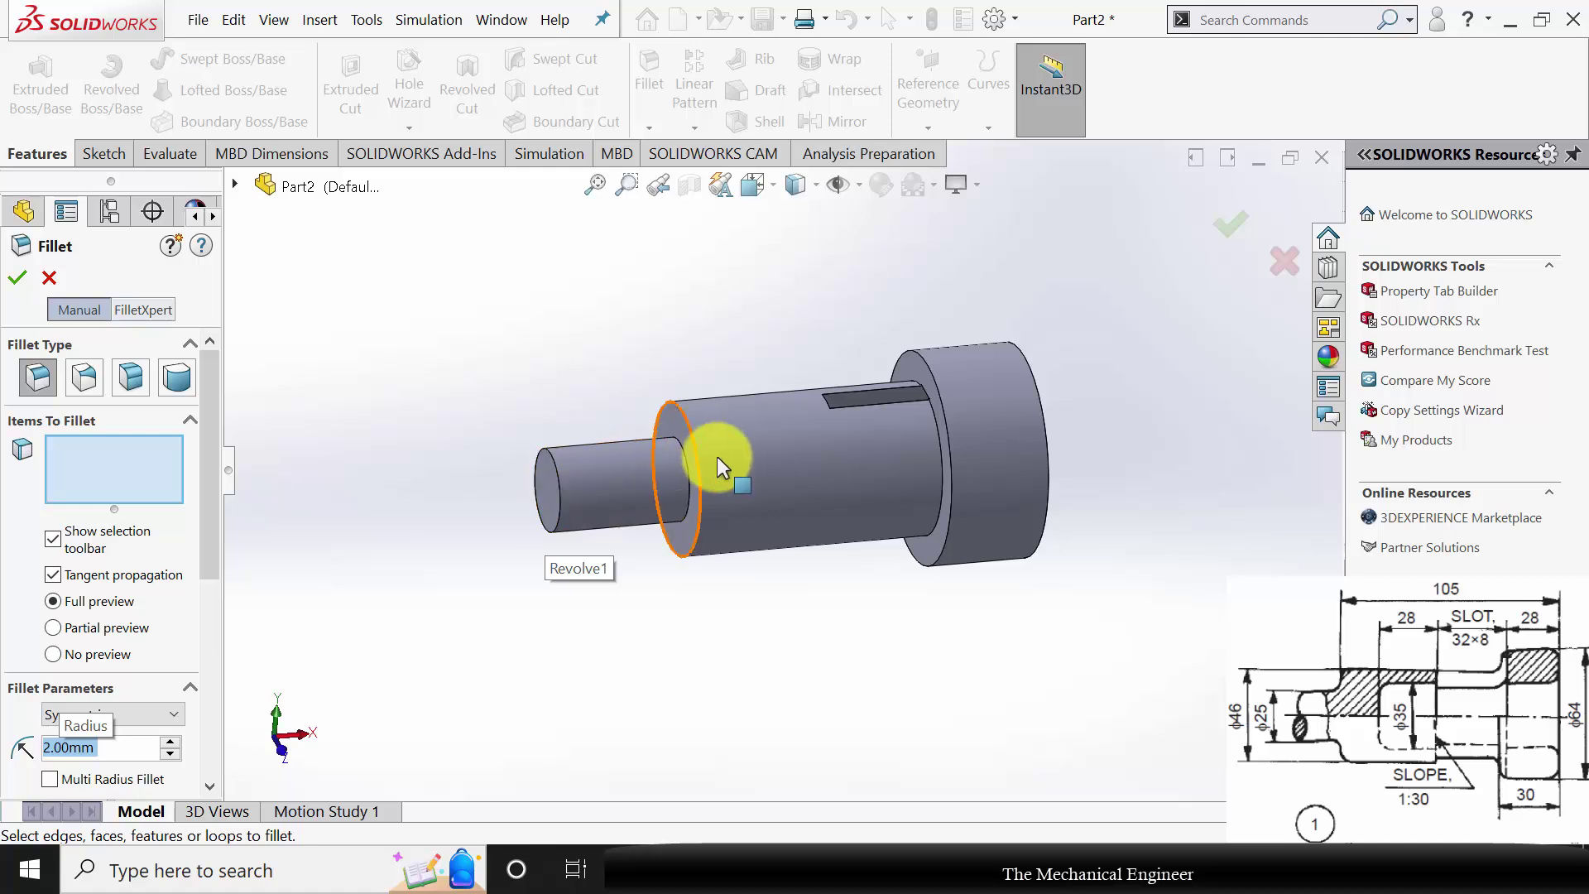
left_click(689, 449)
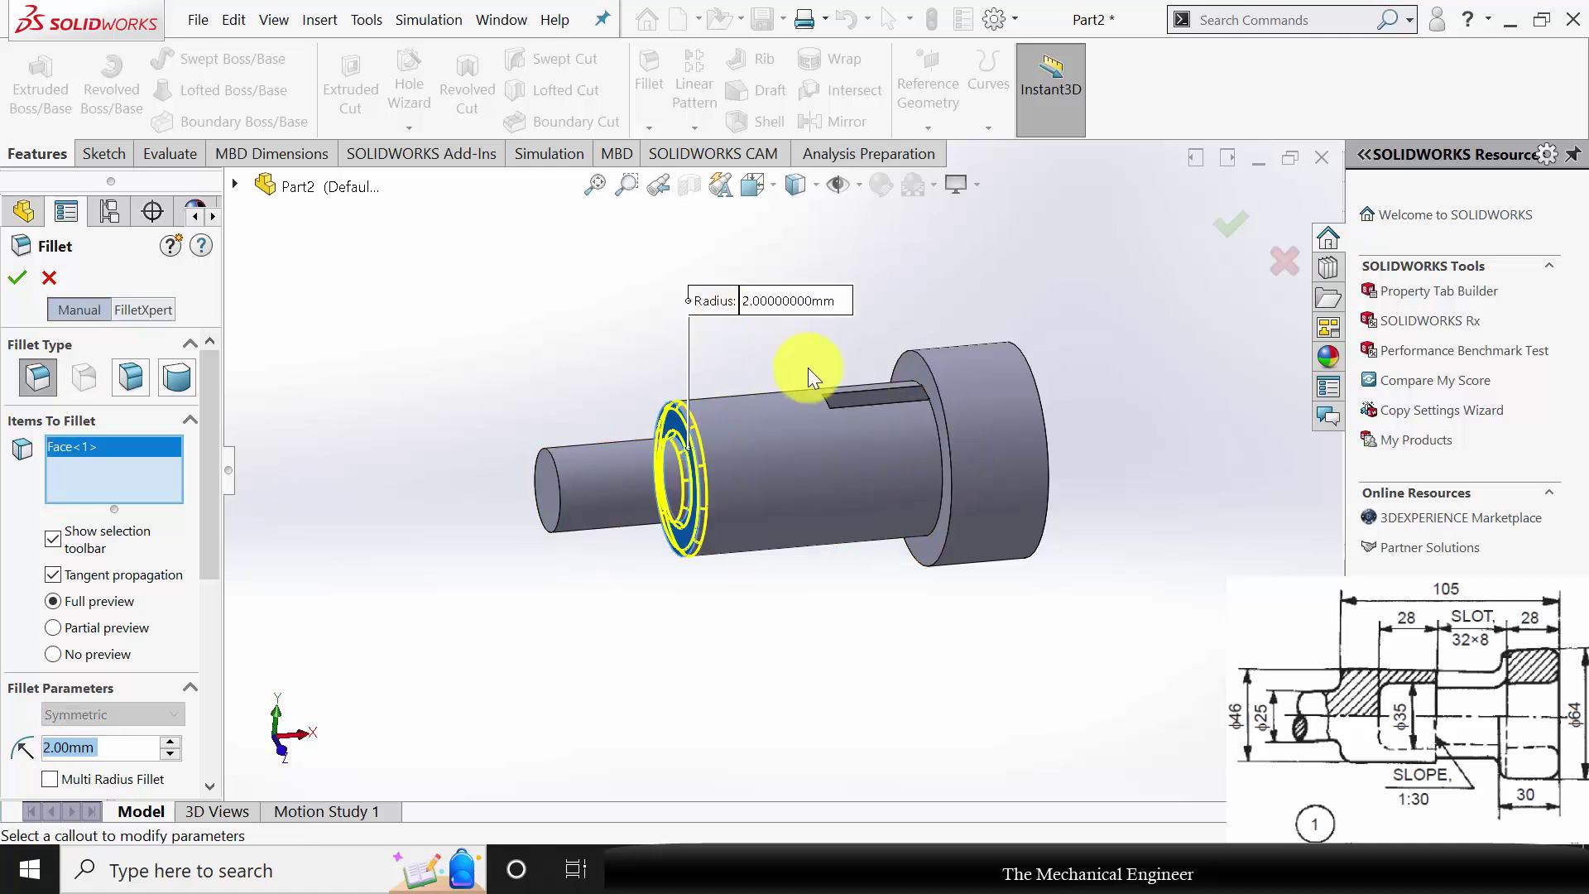
middle_click_drag(808, 367, 897, 373)
left_click(936, 417)
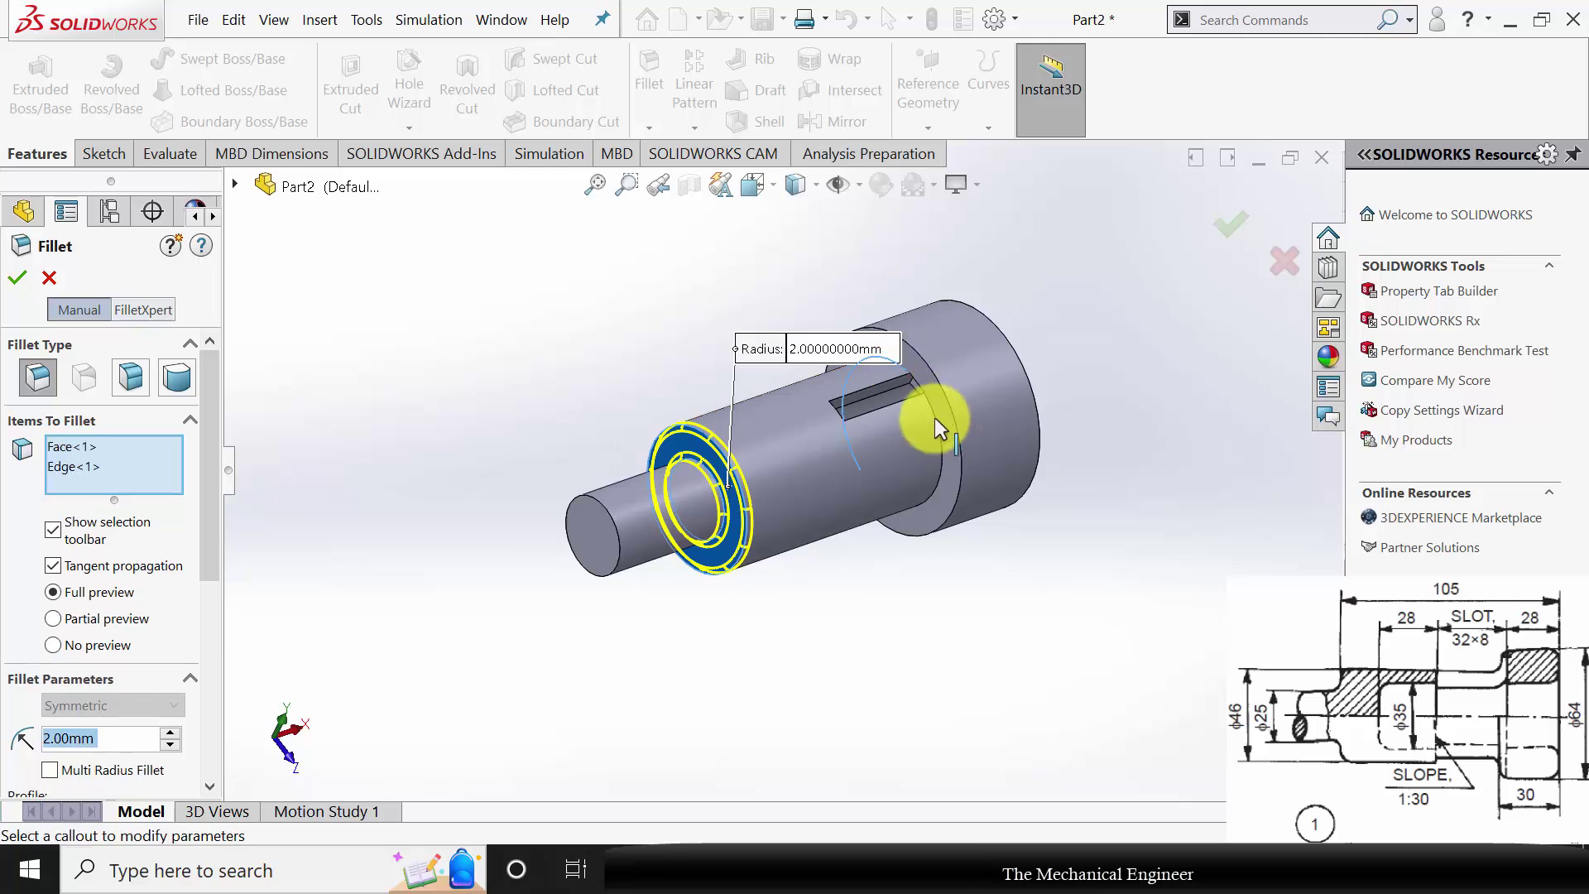
left_click(965, 455)
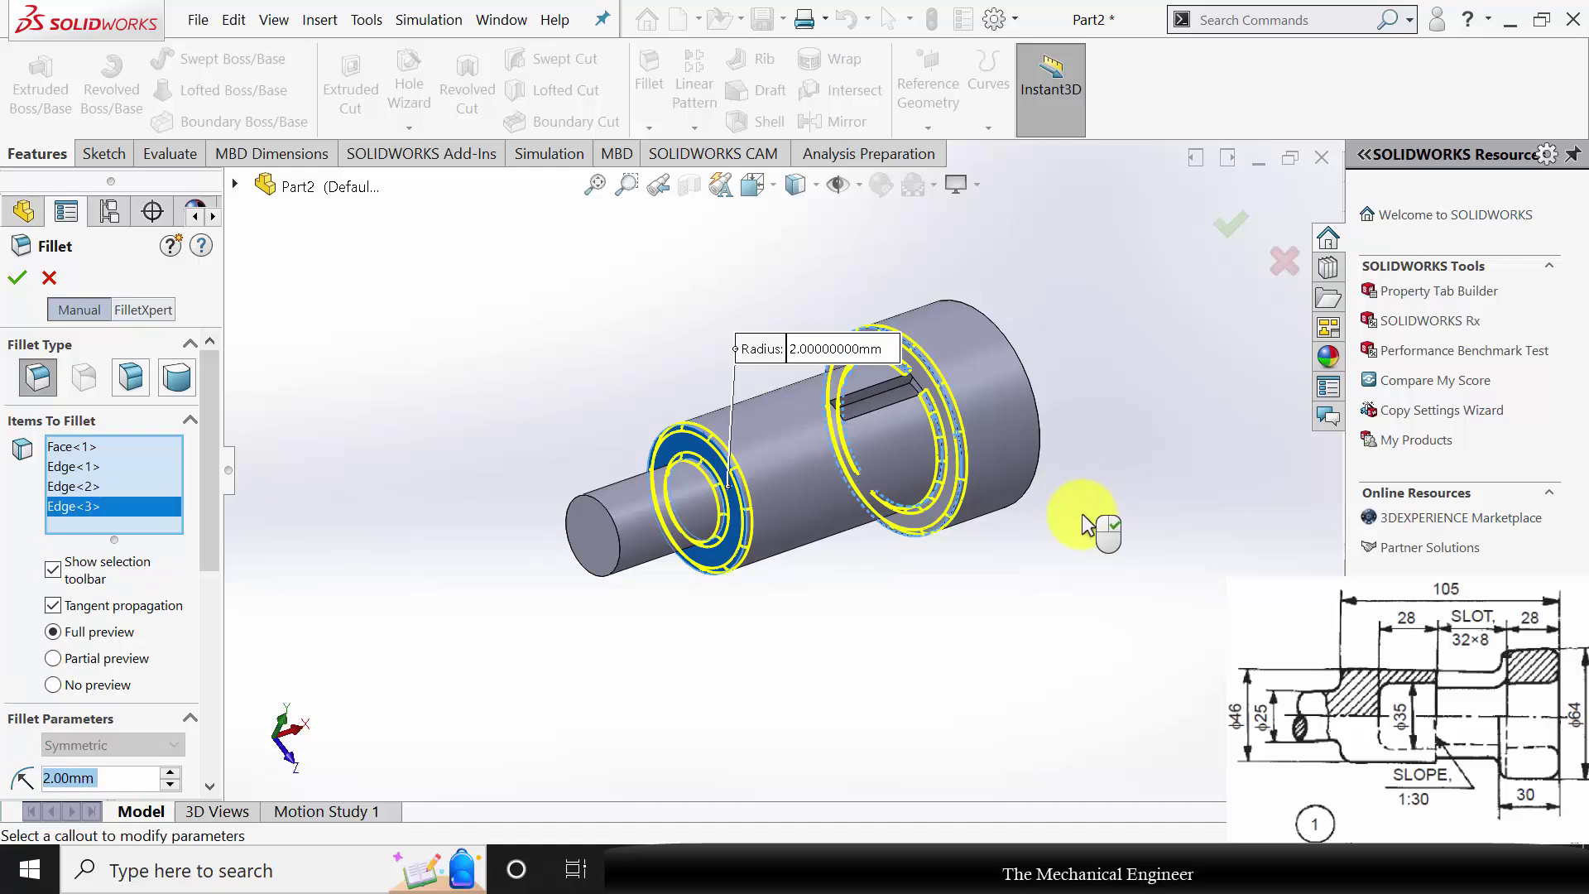
middle_click_drag(1093, 530, 1016, 530)
left_click(1005, 477)
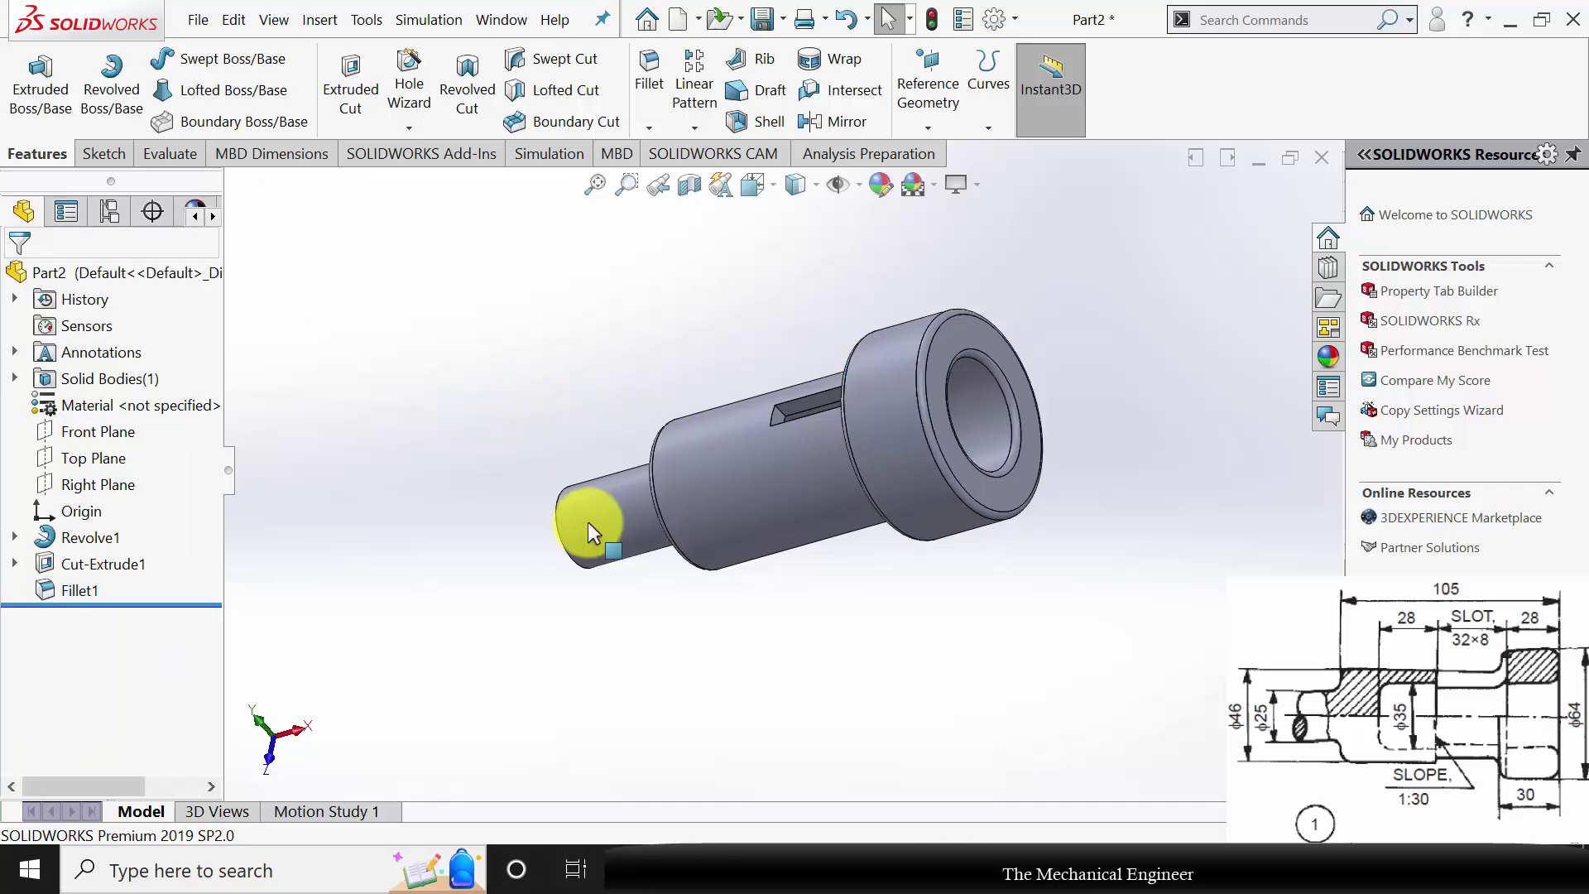
Assign Plain Carbon Steel as the part's material.
middle_click_drag(586, 525, 394, 385)
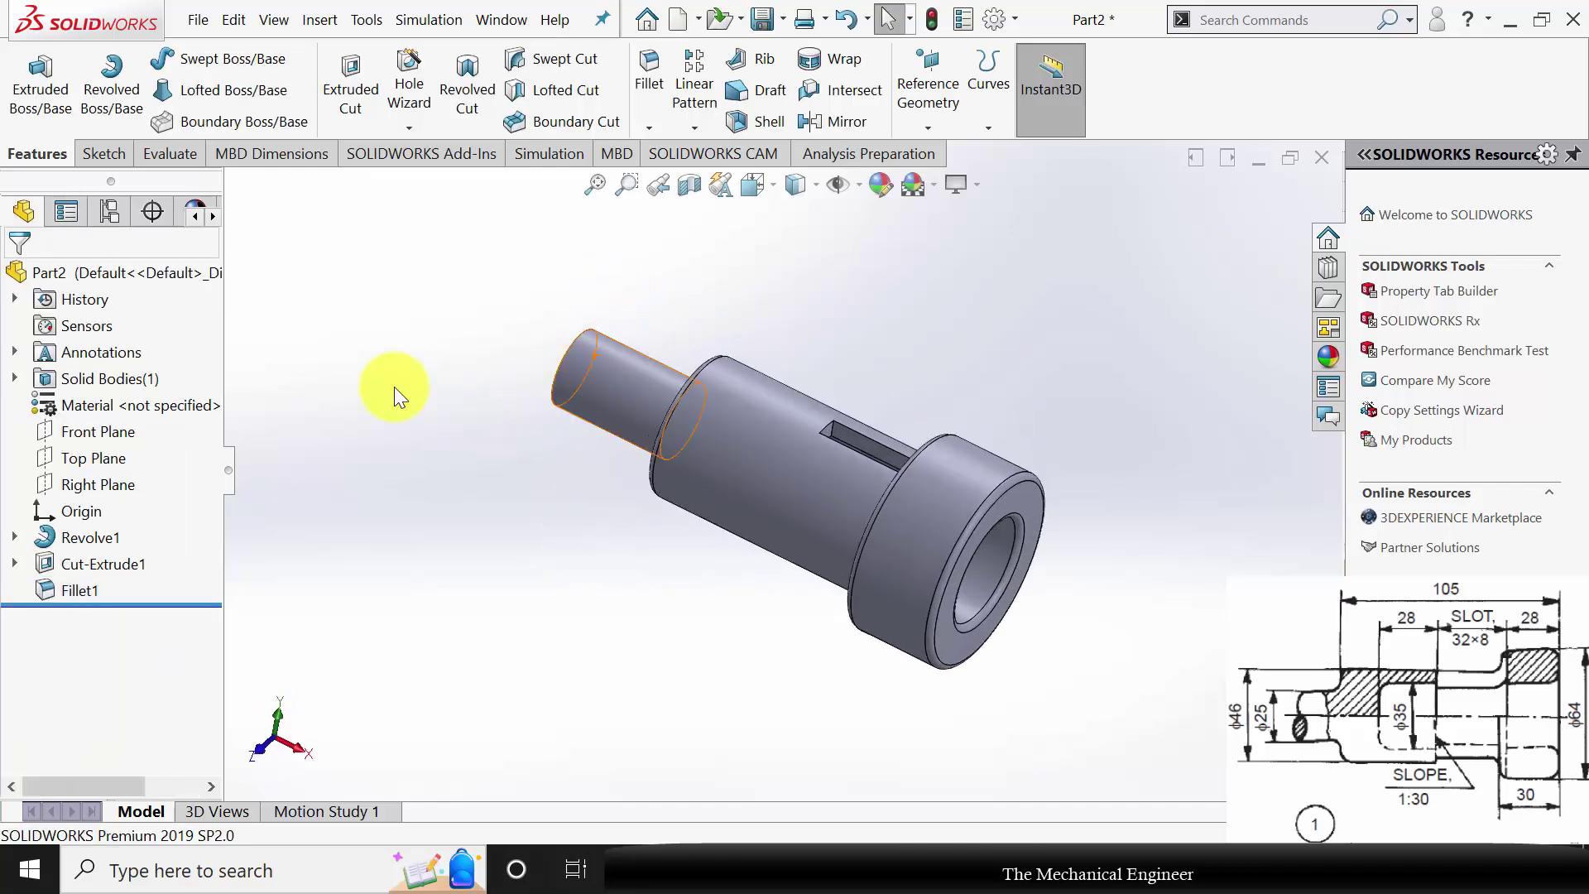
right_click(147, 399)
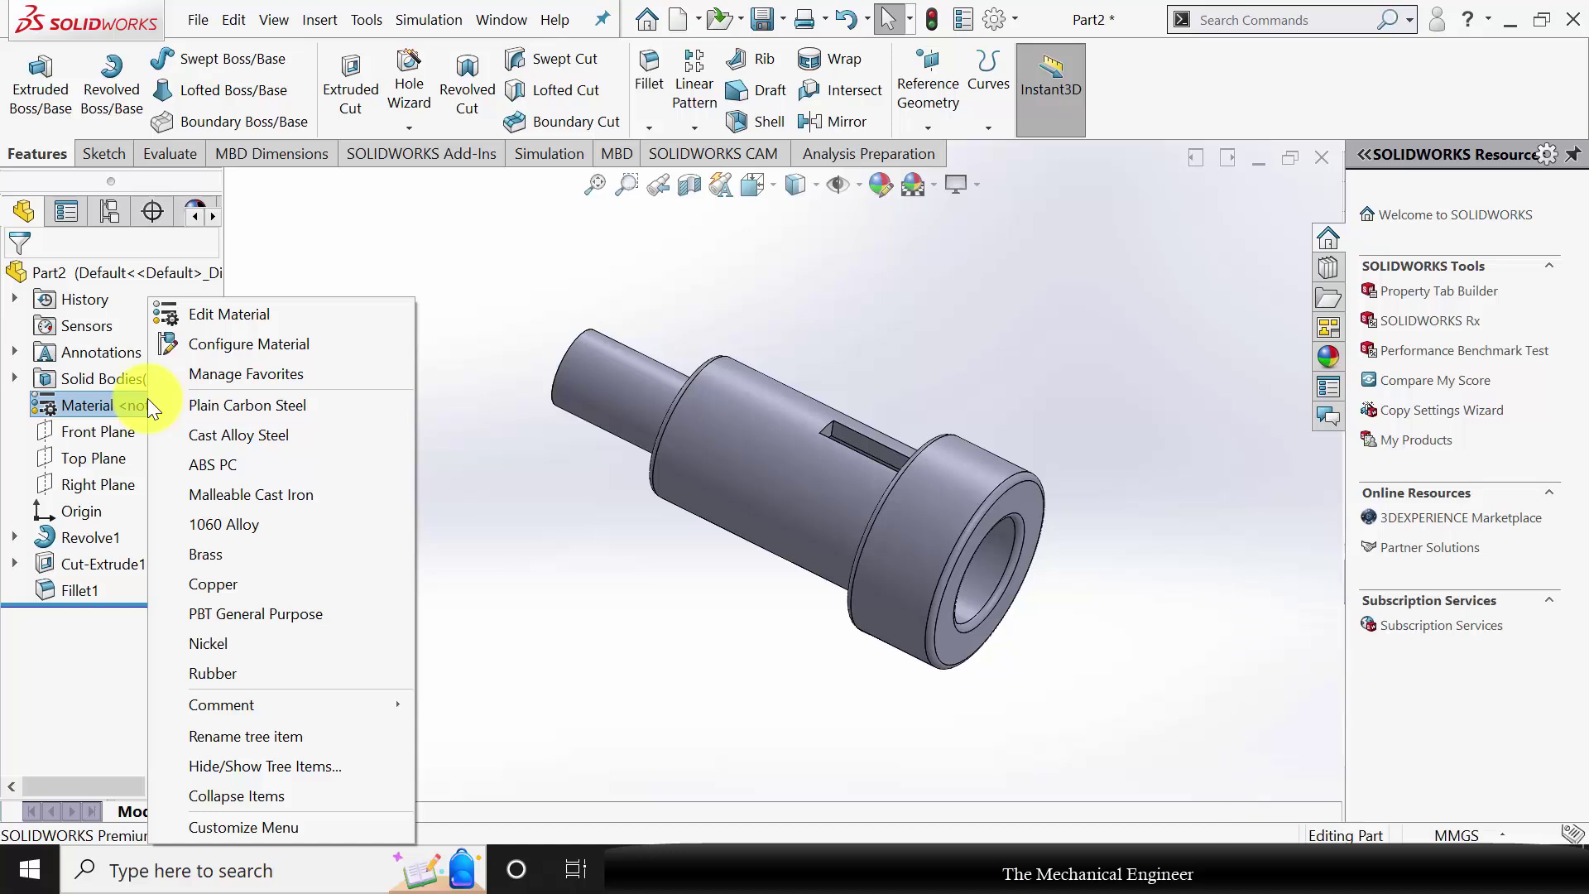
left_click(241, 403)
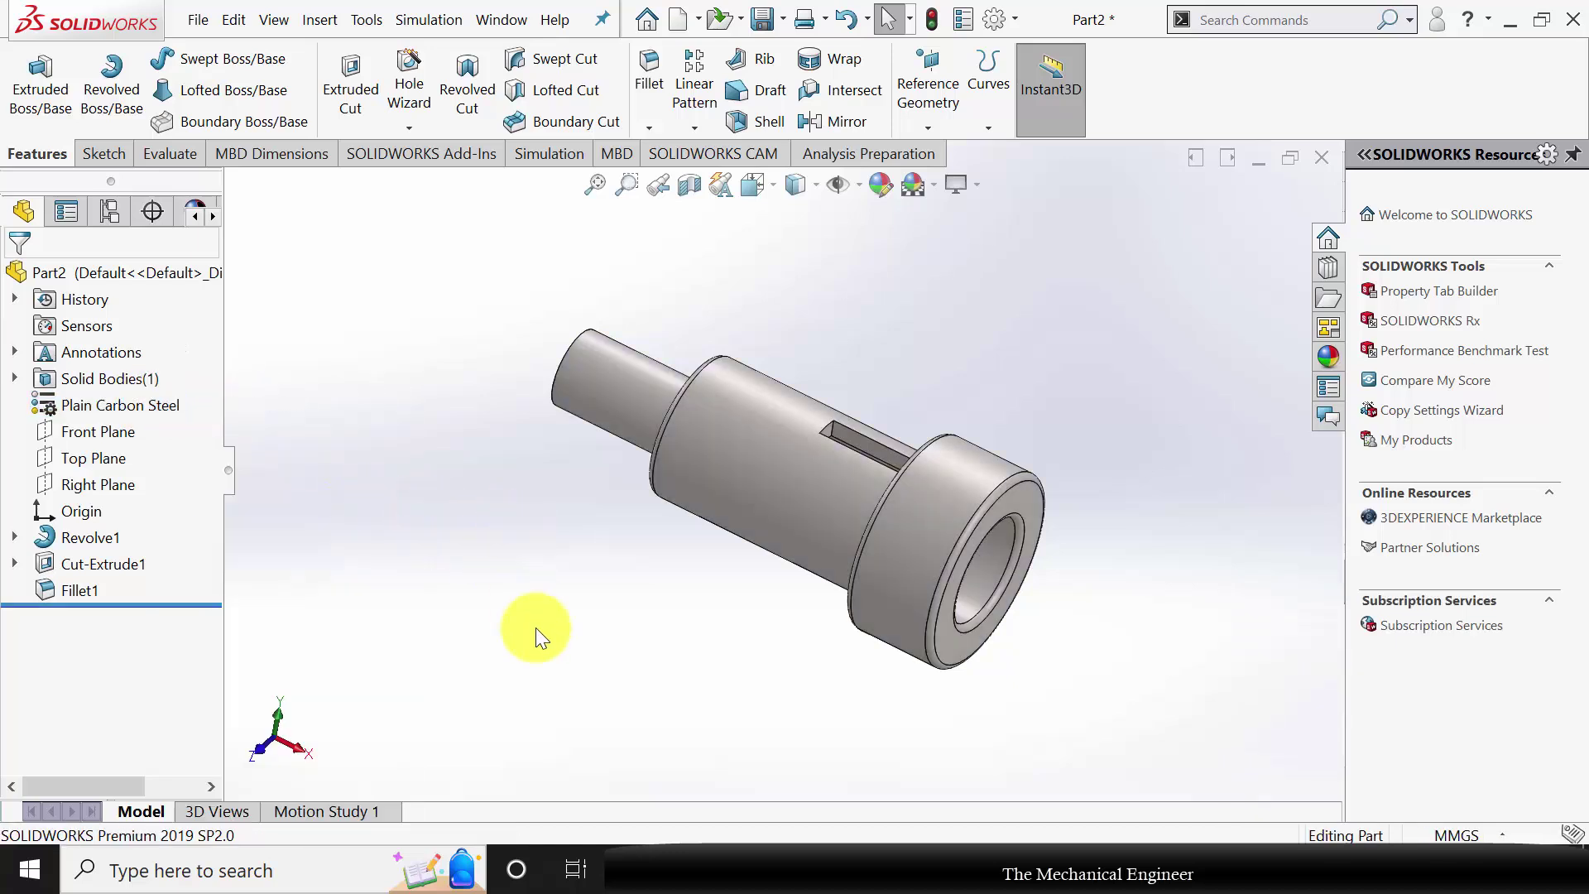
Save the part as S one folder above New folder and close the document.
key("ctrl+s")
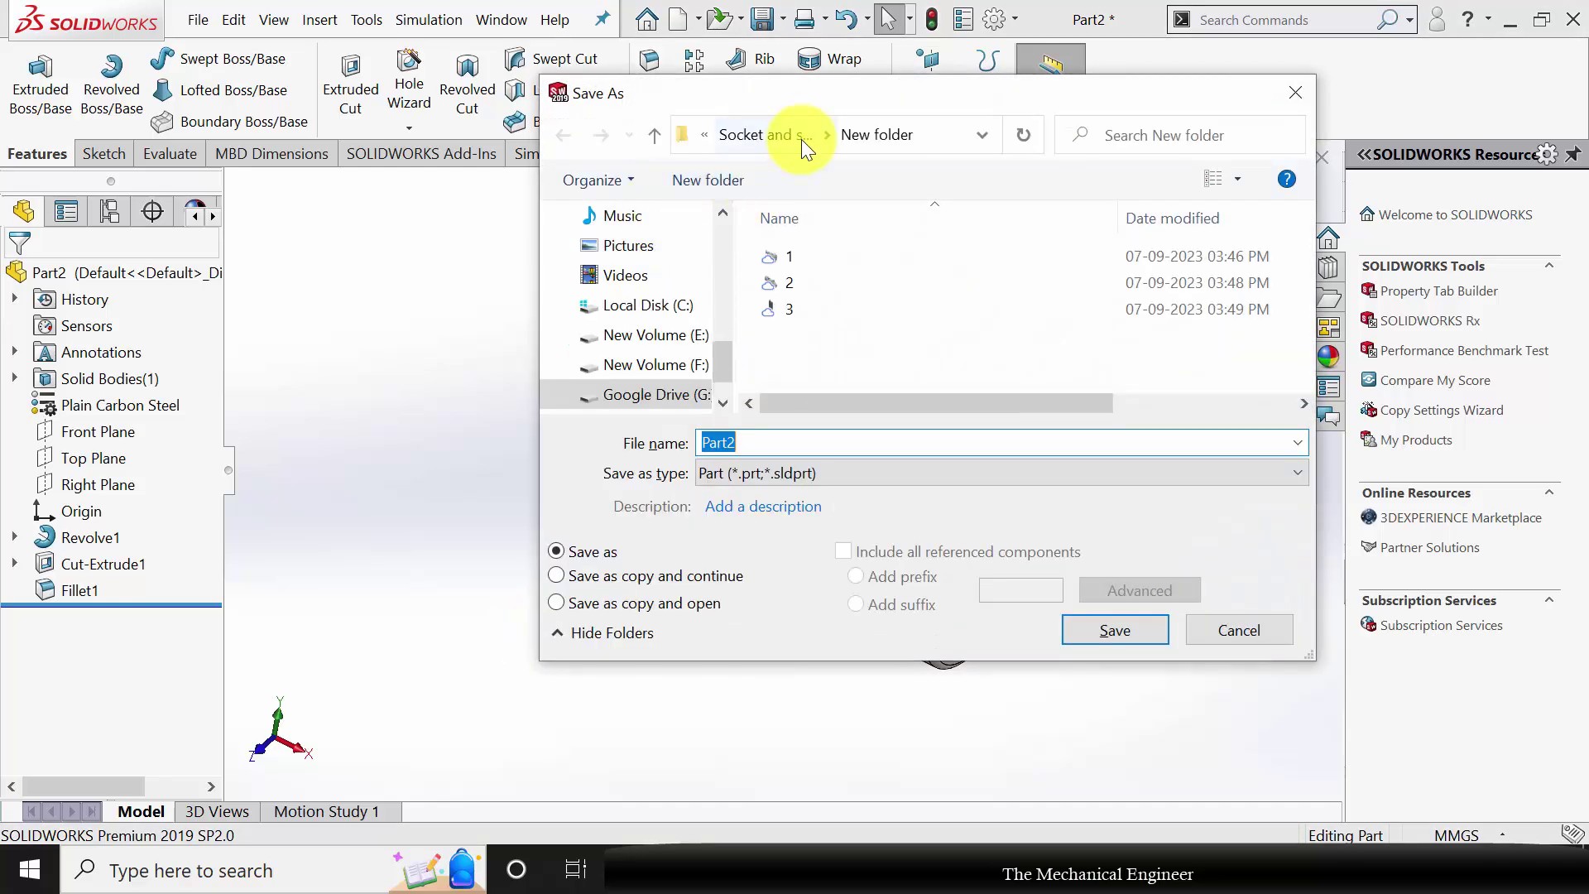
key("alt+Up")
type("S")
key("Return")
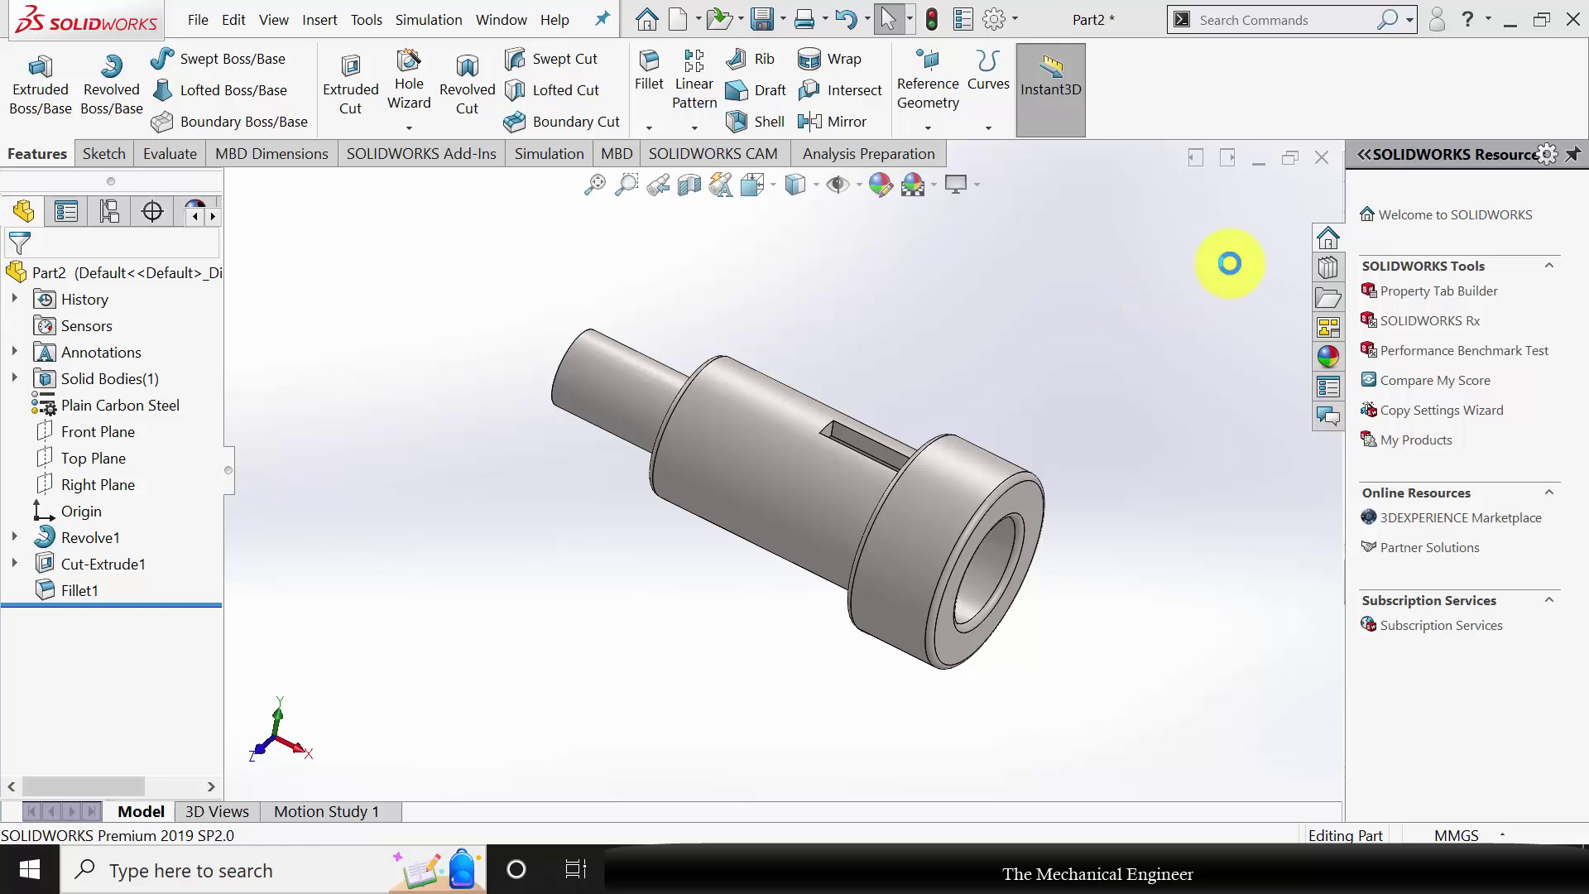
left_click(1322, 157)
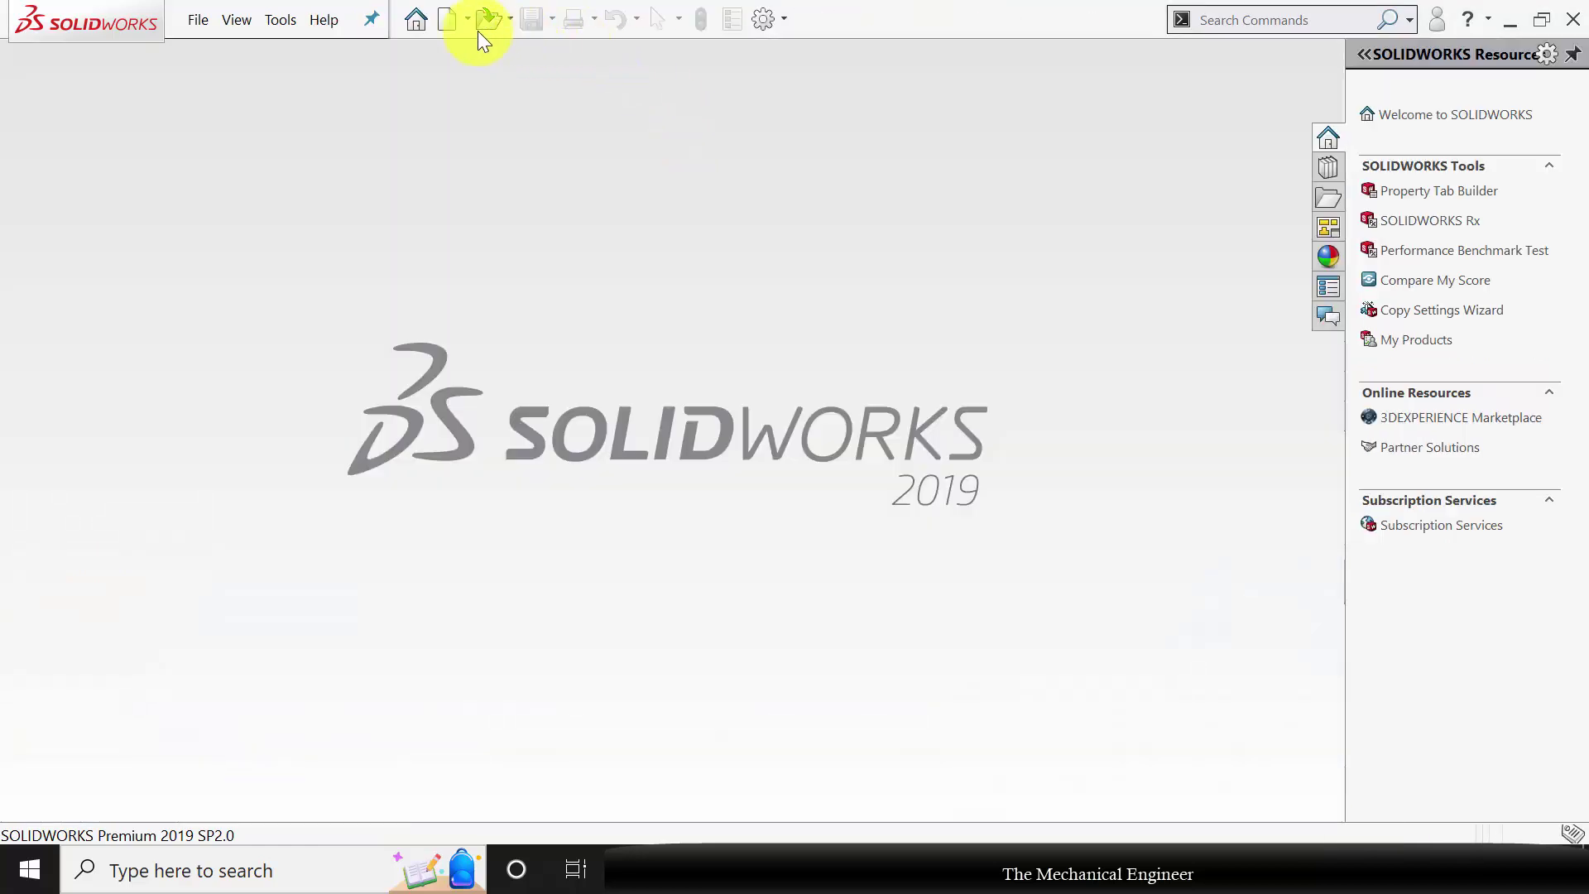
Create a new part document and start a sketch on the Front Plane.
left_click(447, 18)
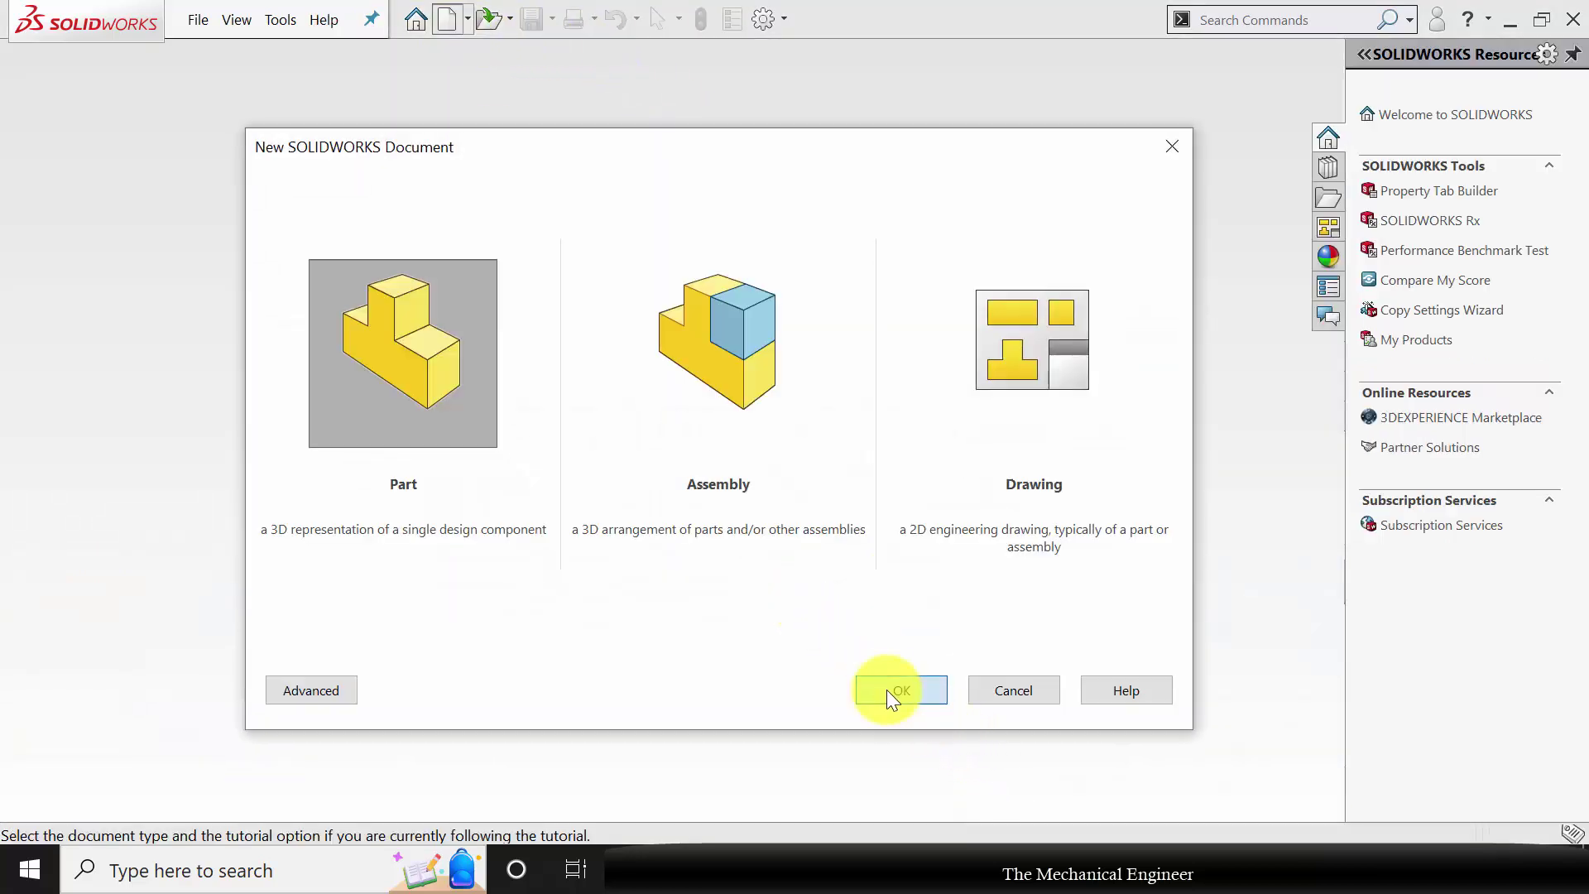
left_click(887, 689)
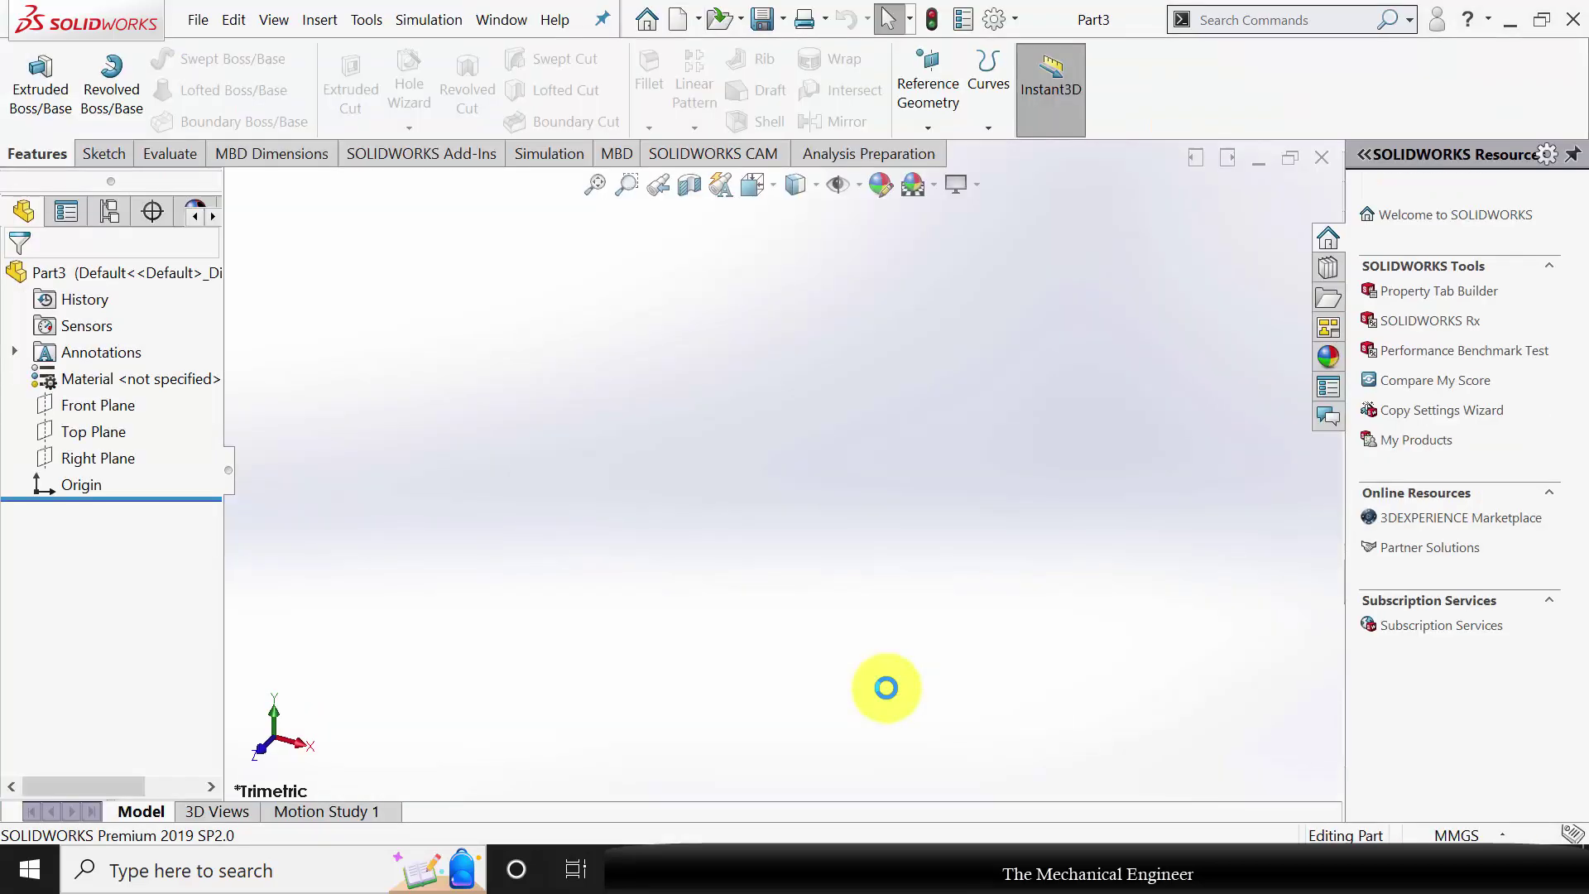
left_click(103, 411)
left_click(139, 379)
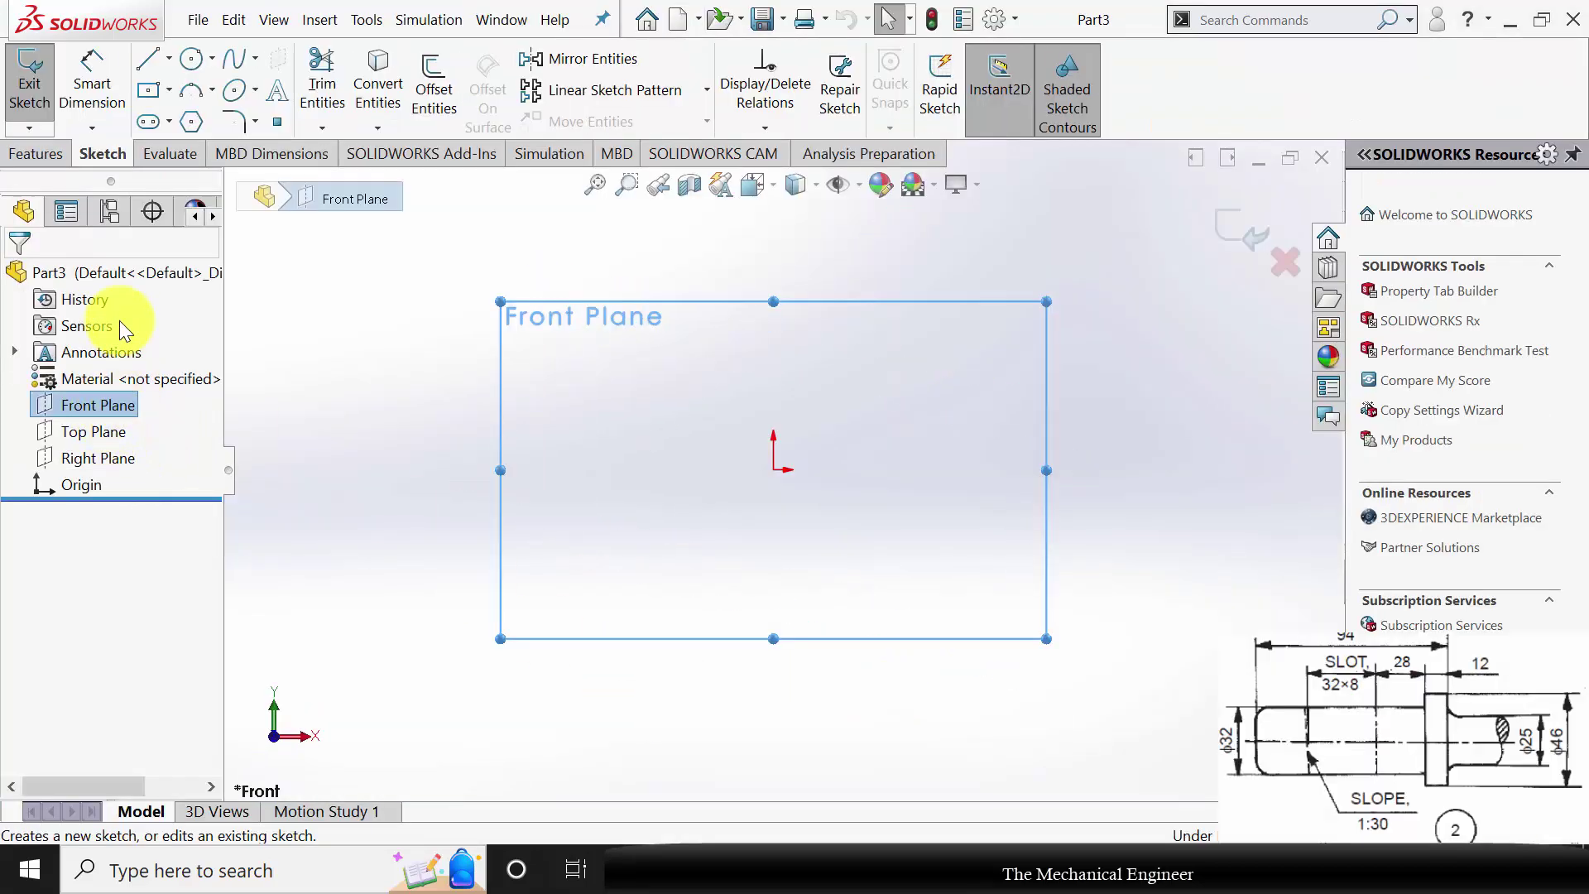
Draw a closed stepped half-profile from the origin, about 116 mm long, with a collar about 45 mm high between body and end stub.
left_click(149, 60)
left_click(773, 469)
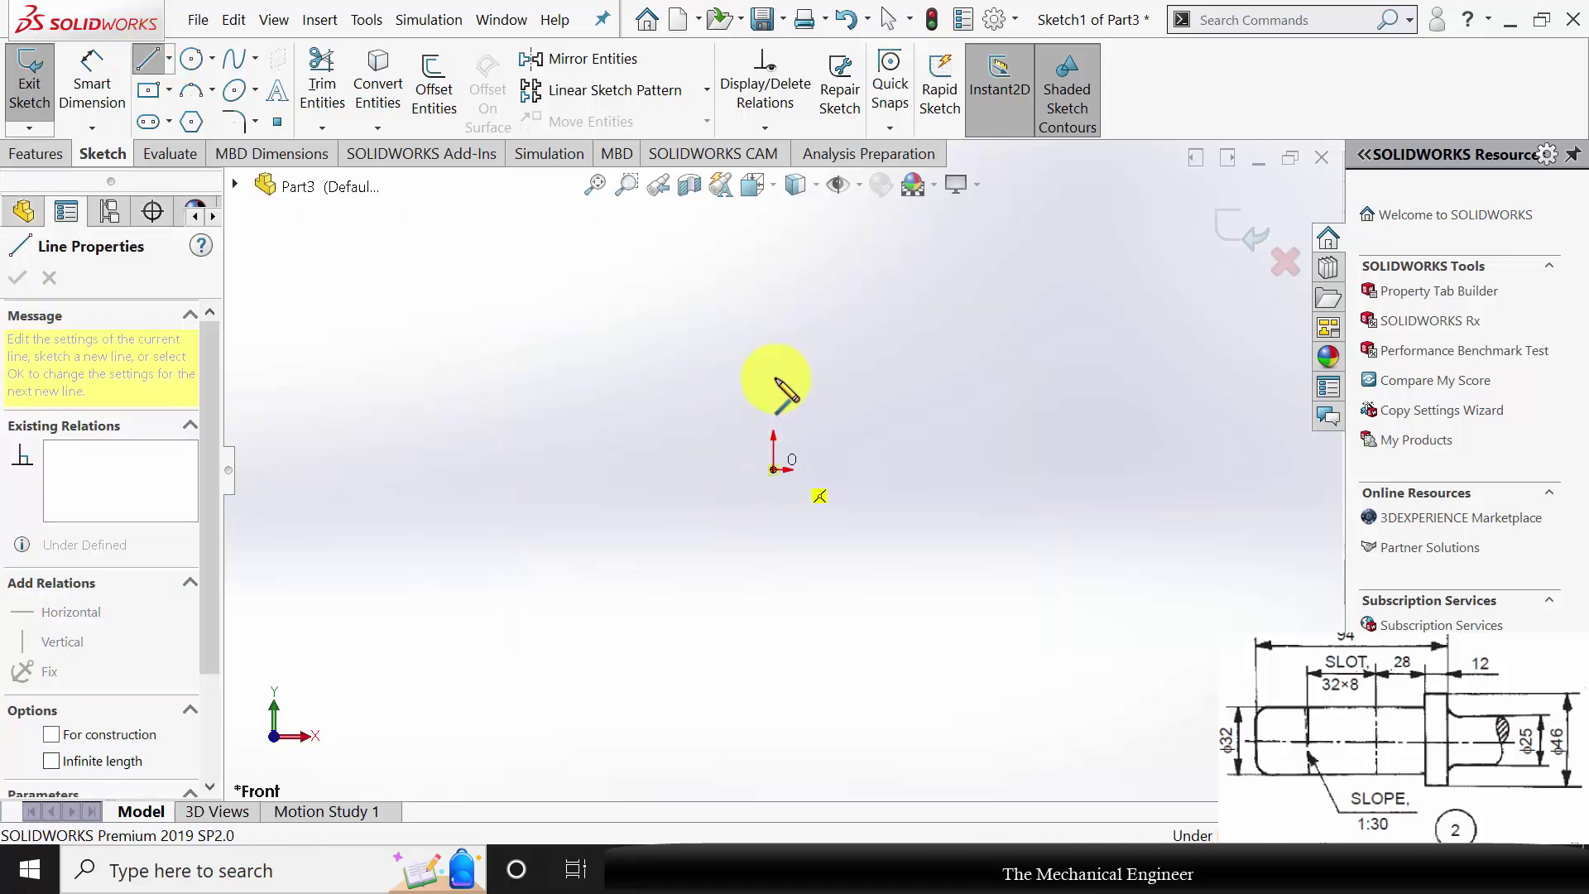
left_click(773, 378)
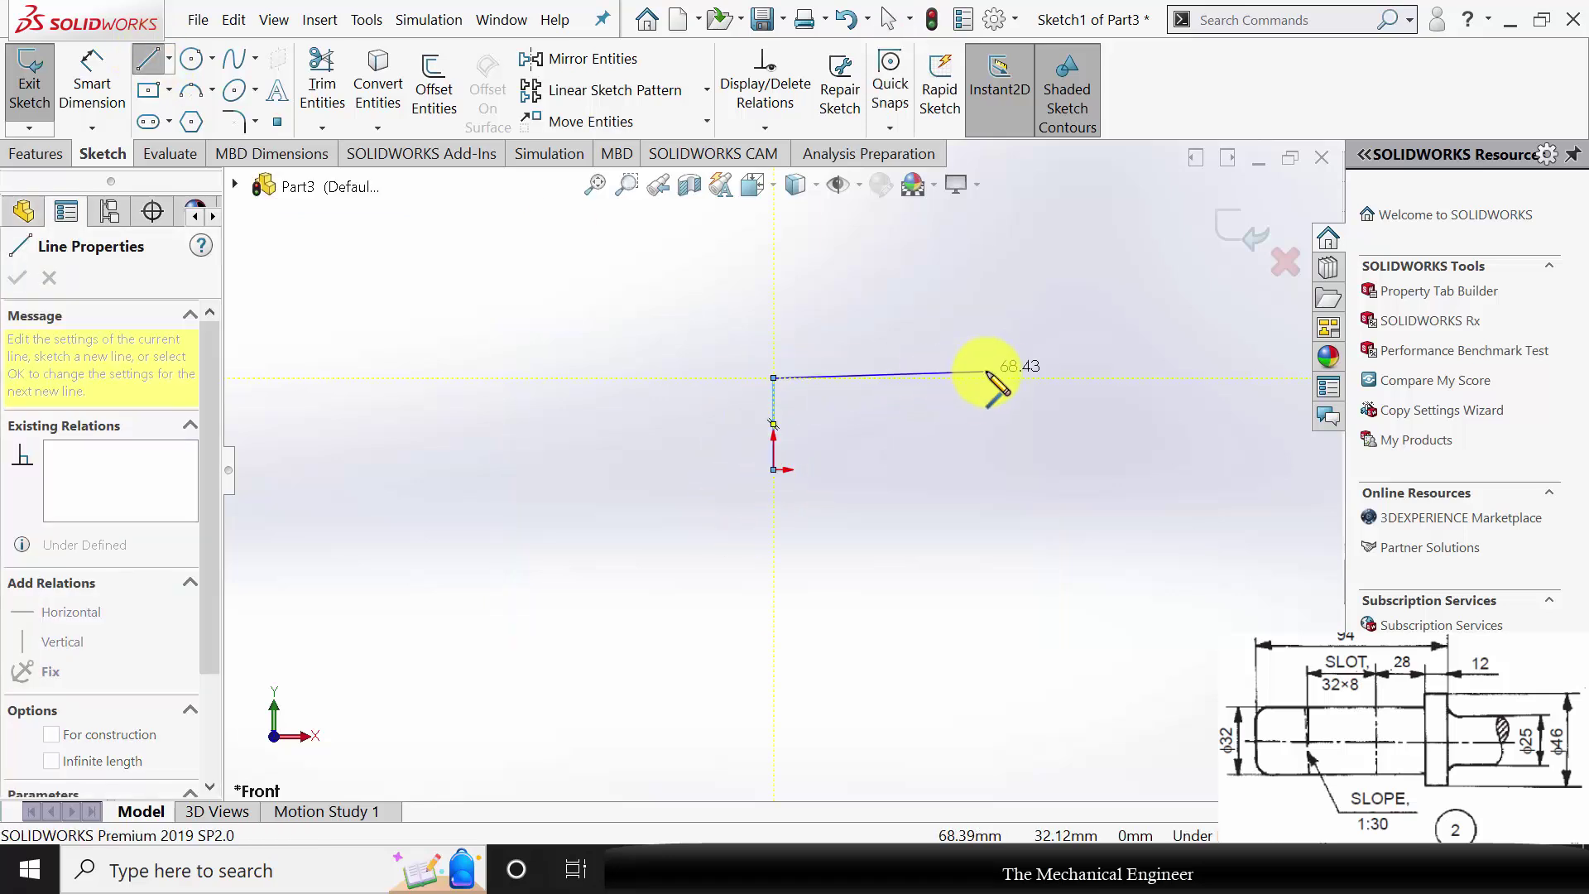
left_click(1003, 328)
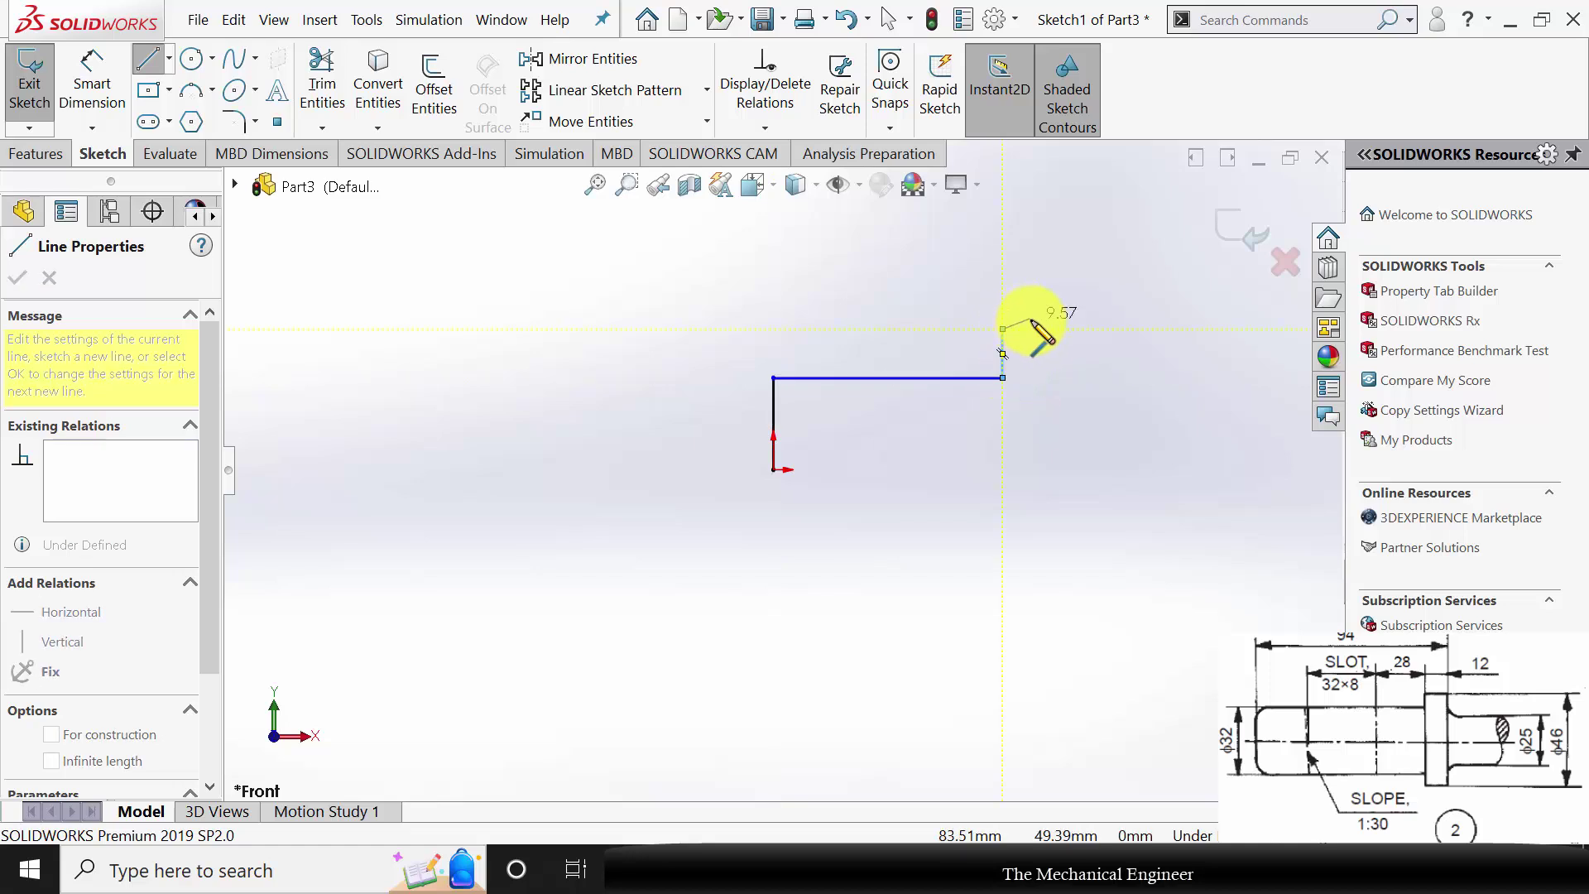
left_click(1040, 328)
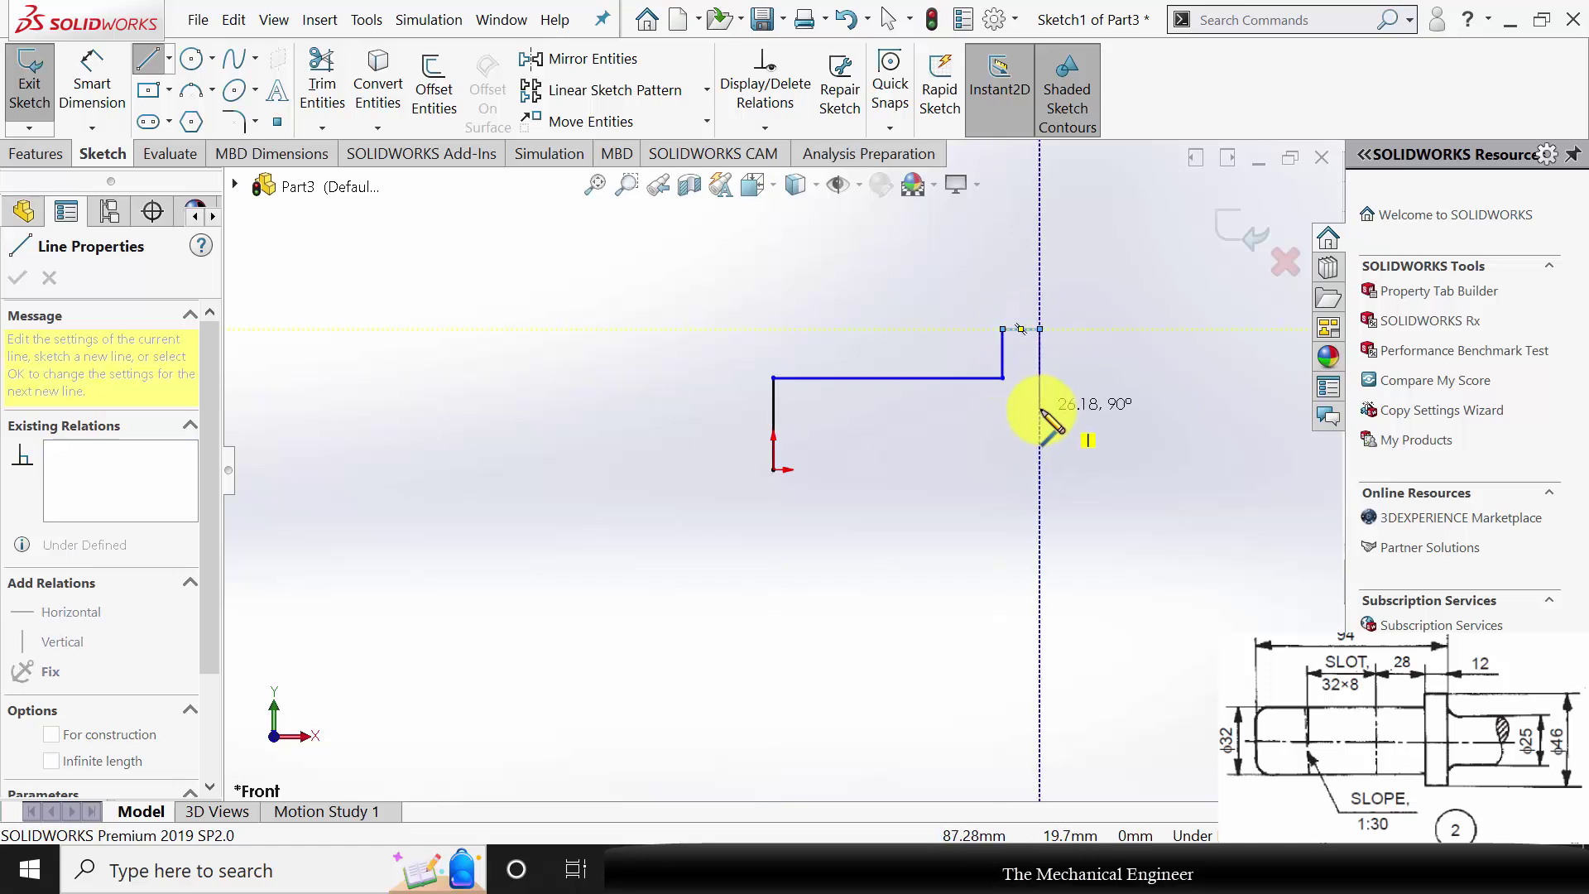
left_click(1040, 409)
left_click(1135, 409)
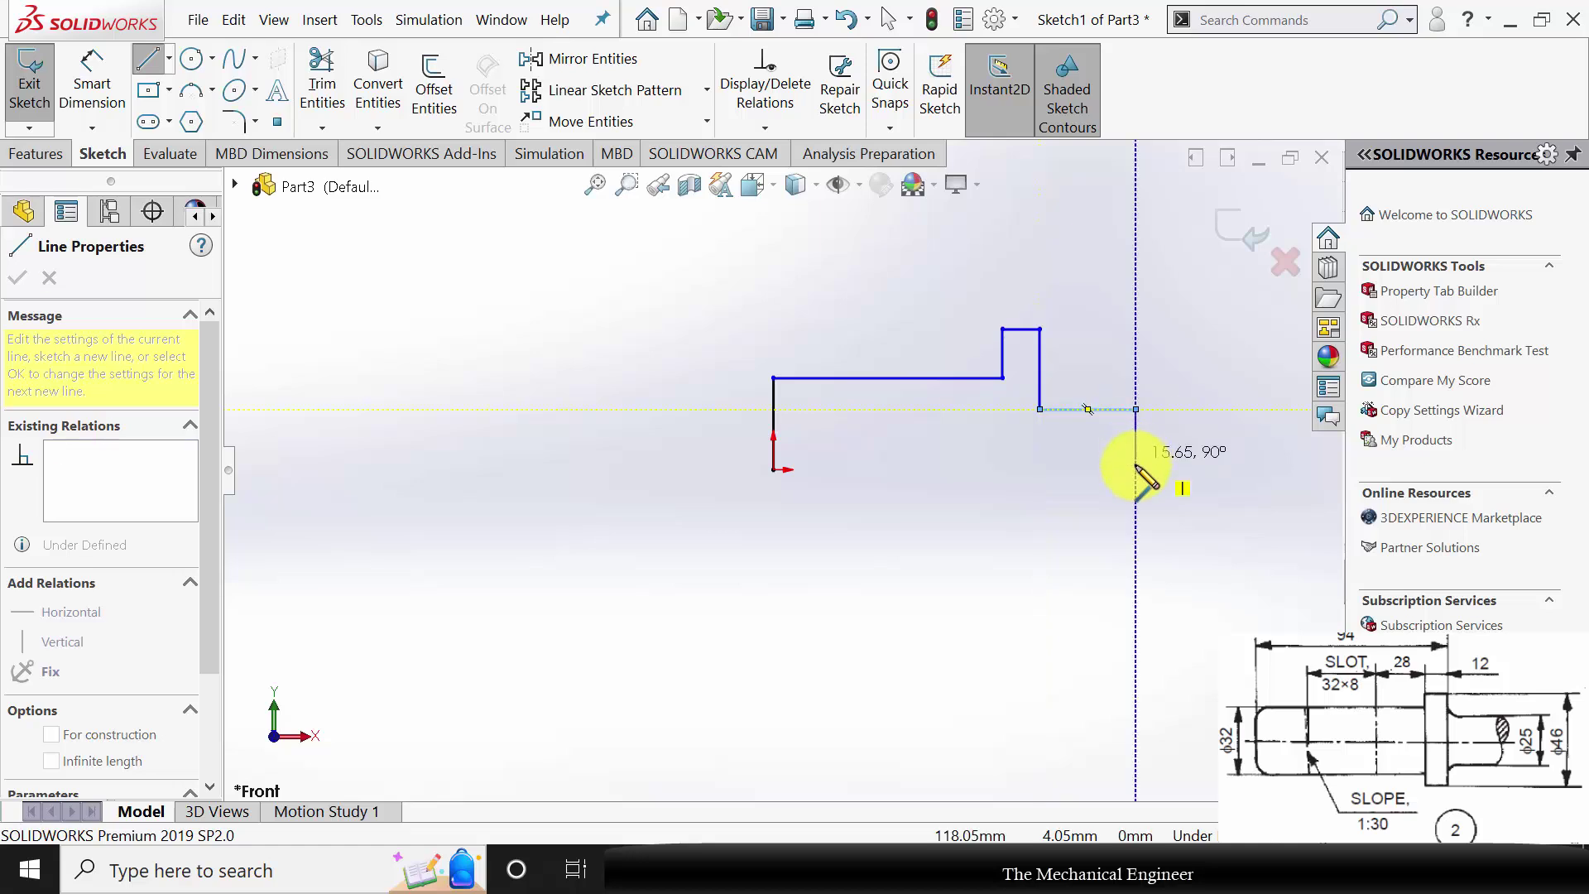
left_click(1136, 469)
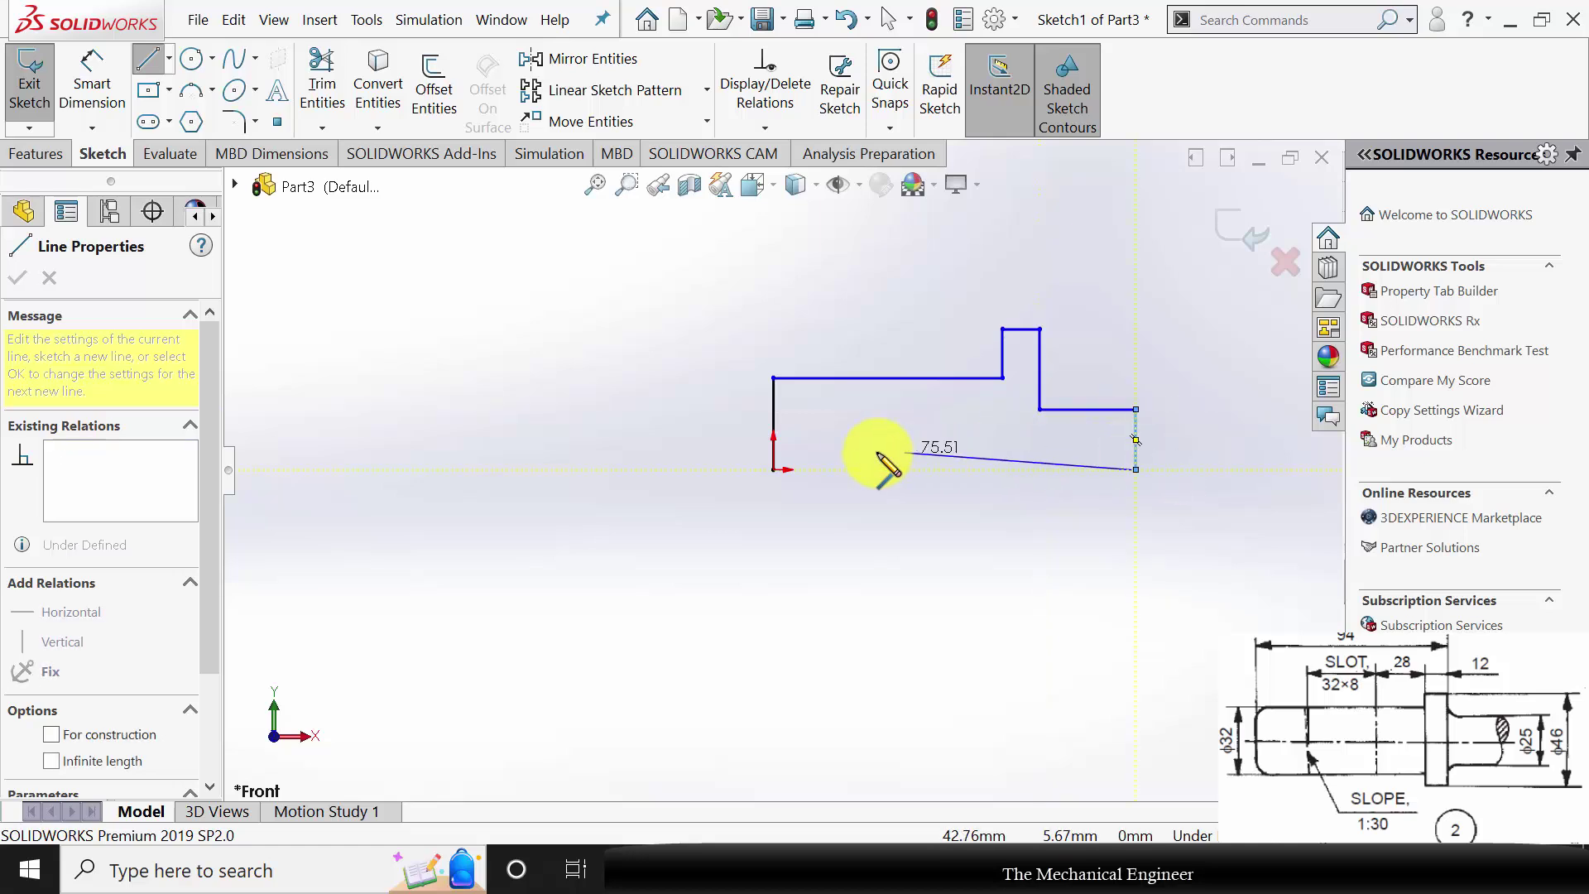
left_click(774, 469)
key("Escape")
Dimension the height of the body's end edge at the origin as 32/2, giving 16 mm.
left_click(92, 82)
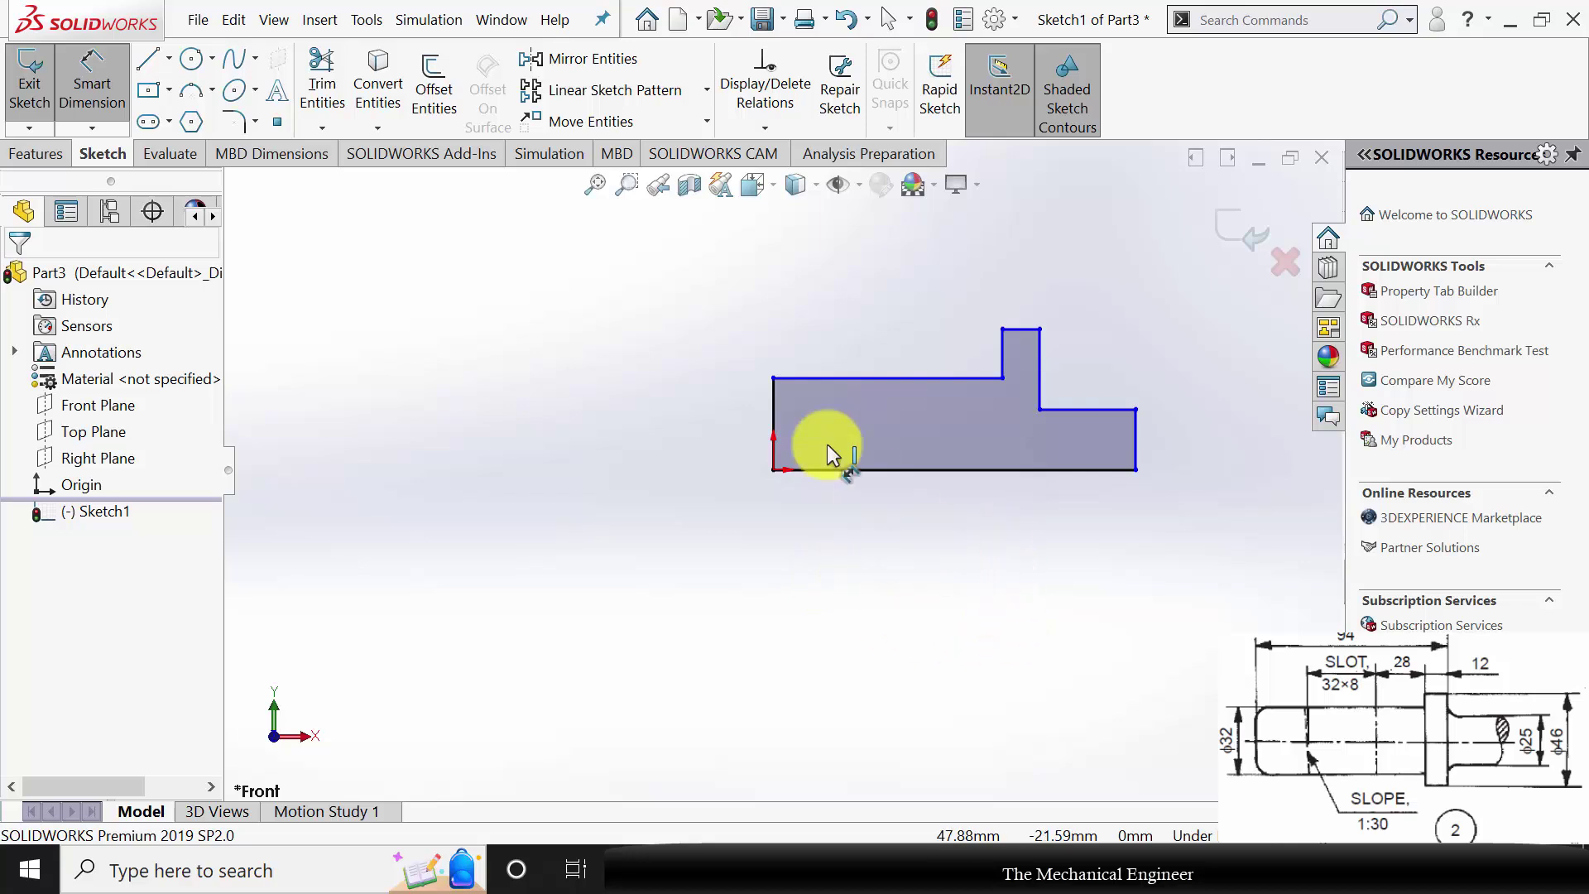
left_click(778, 434)
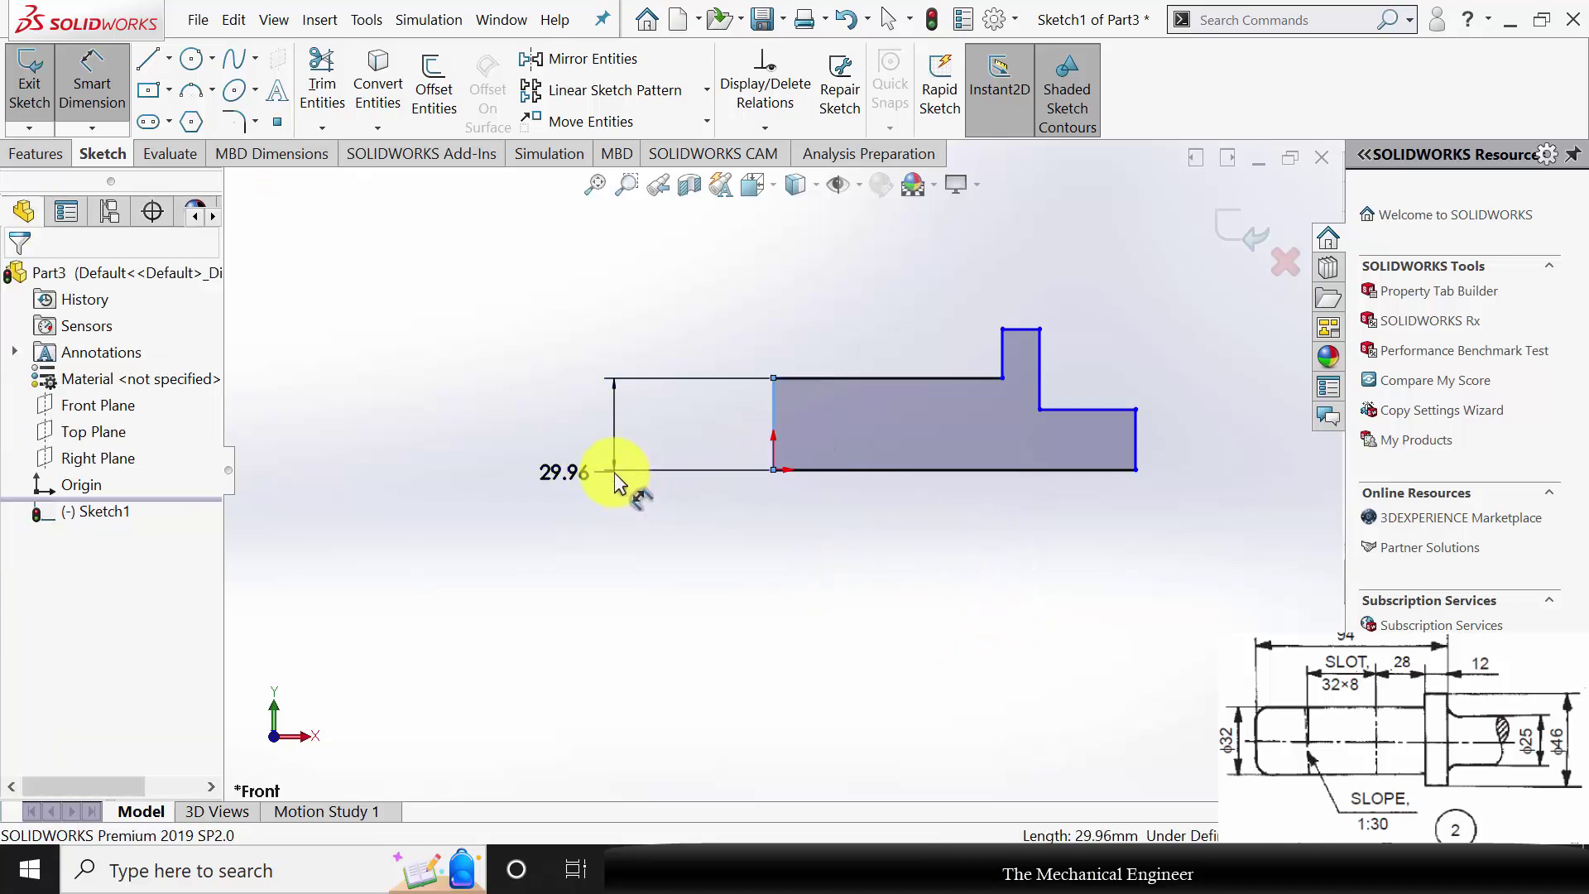
left_click(615, 474)
type("32/2")
key("Return")
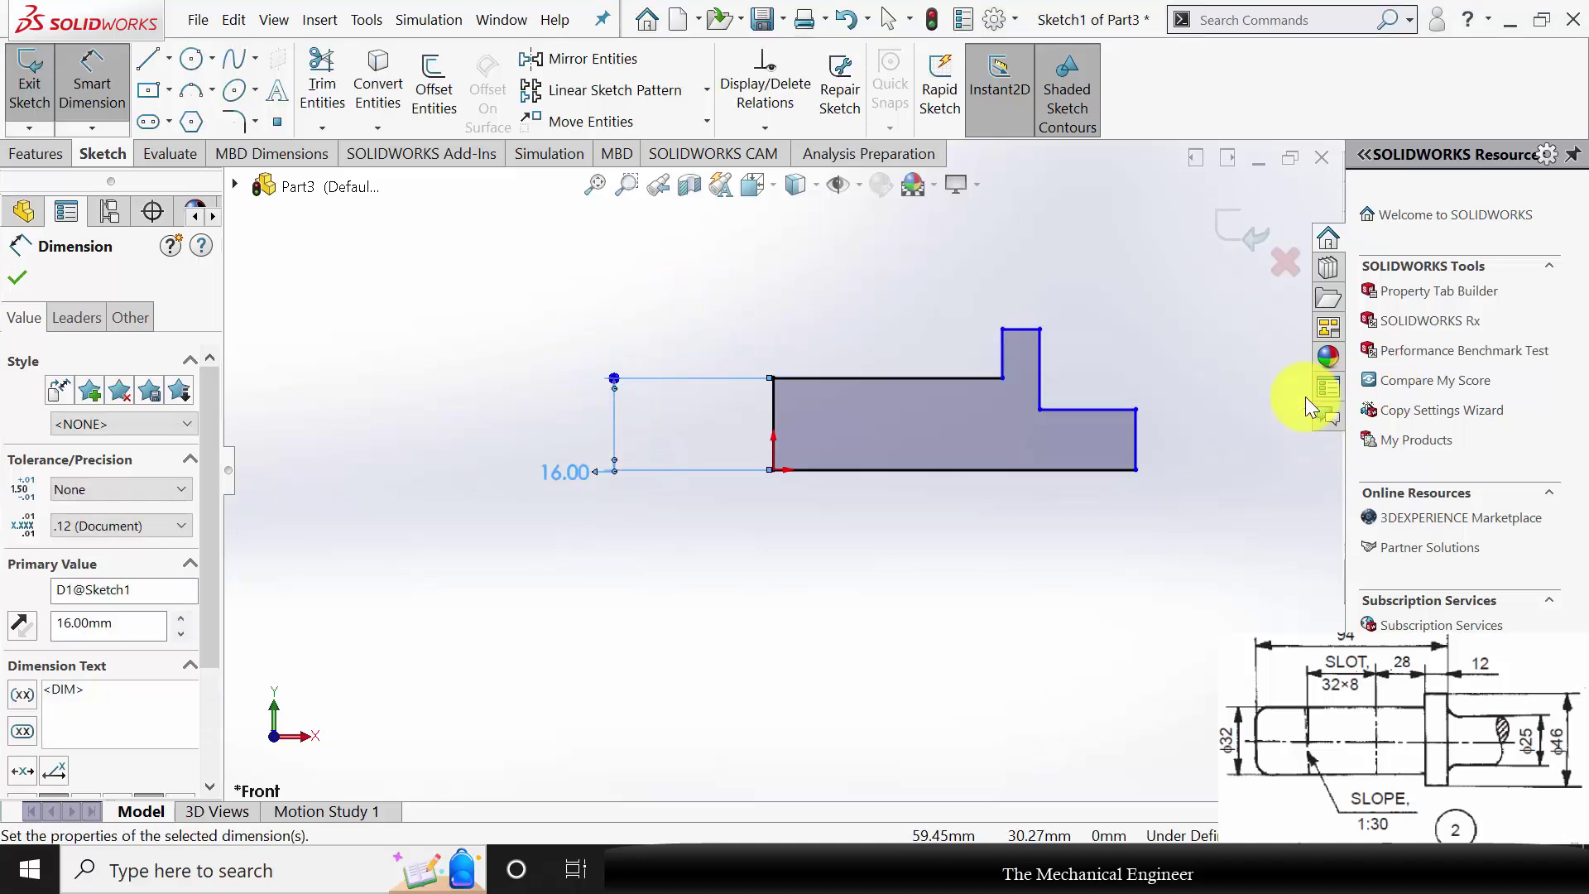
Dimension the collar's top edge from the profile's base line as 46/2, giving 23 mm.
left_click(1020, 331)
left_click(1022, 470)
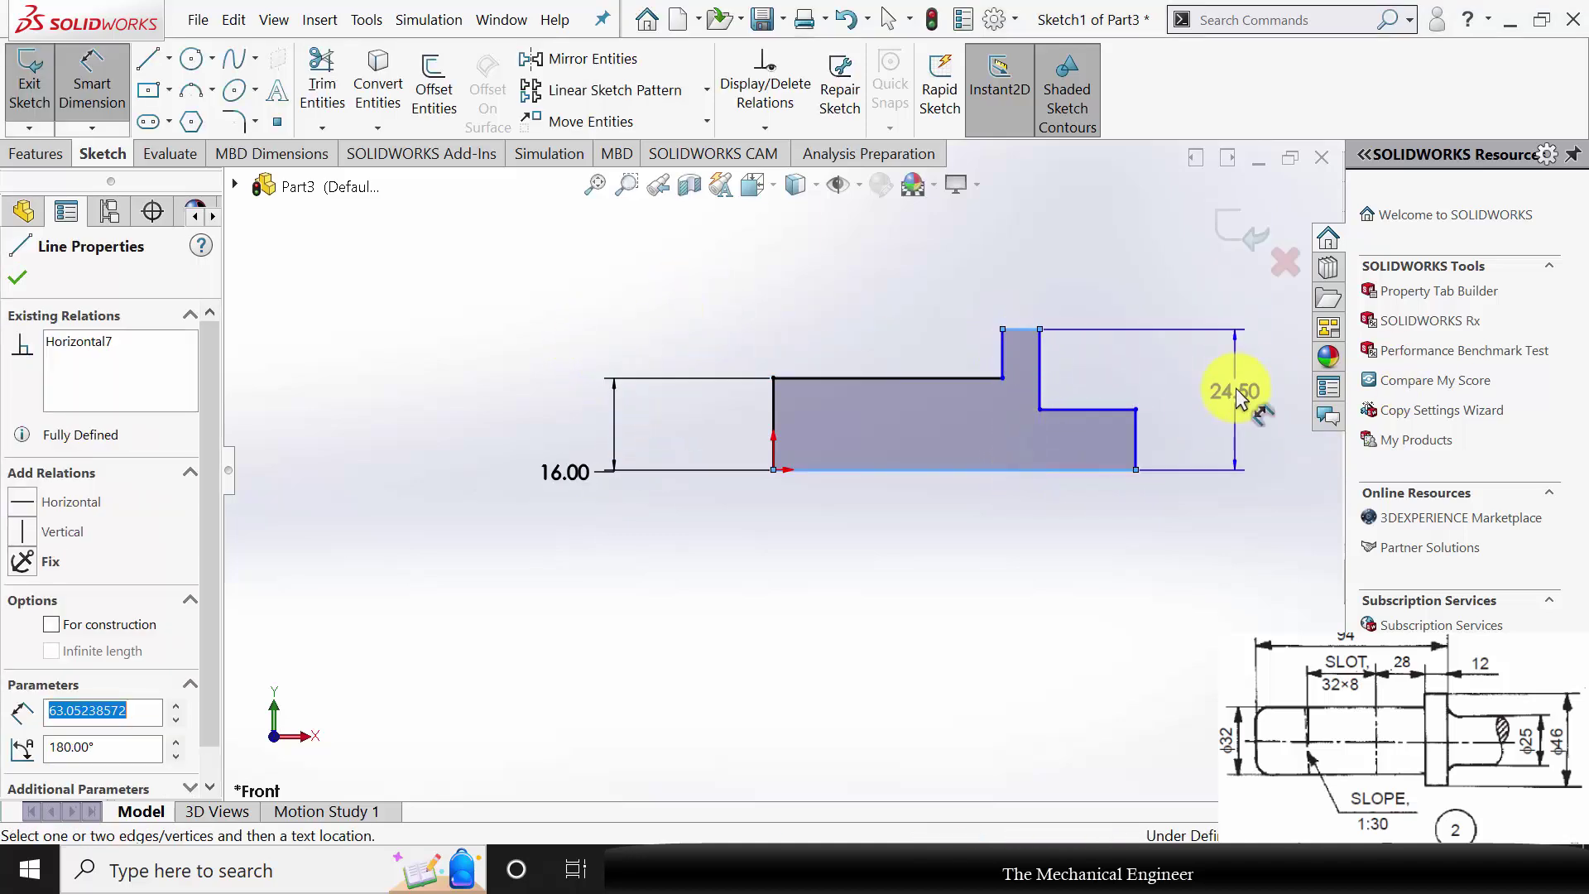
left_click(1229, 391)
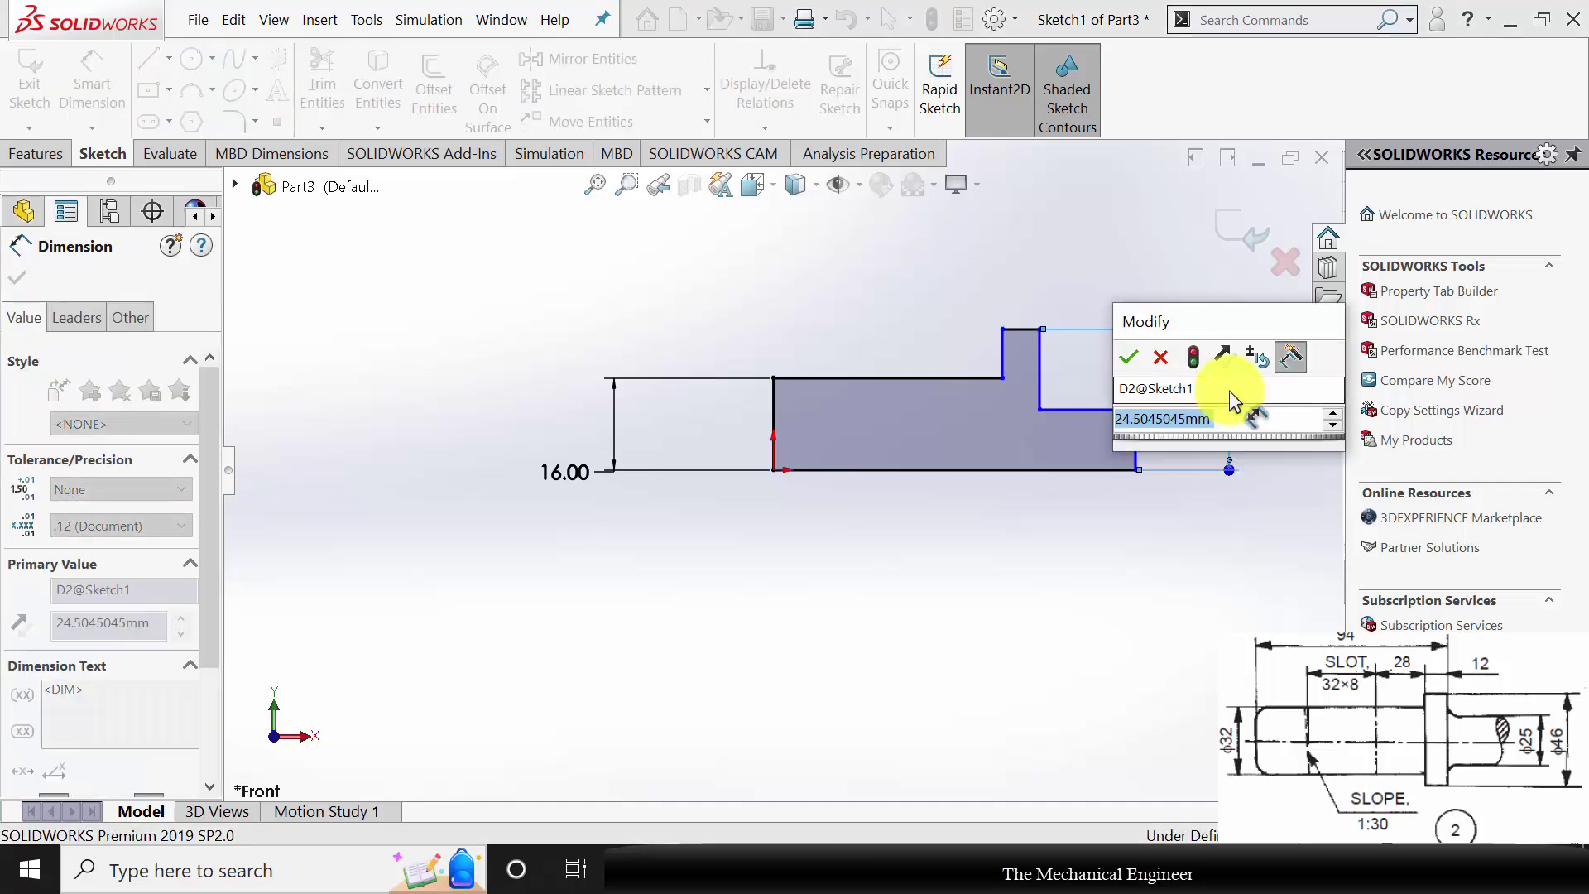
type("46/2")
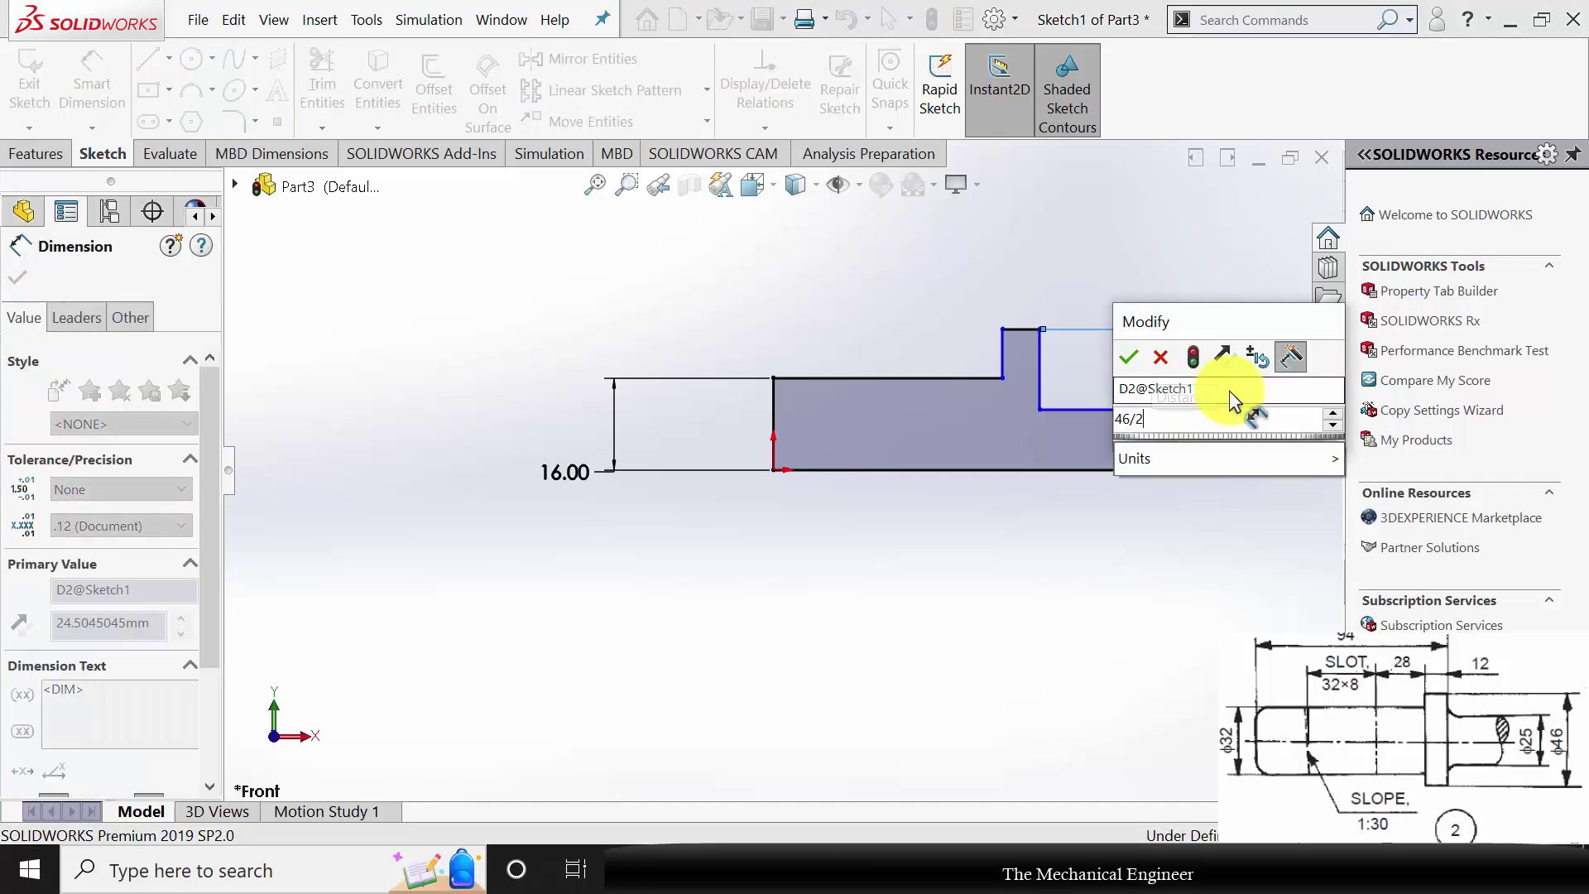
key("Return")
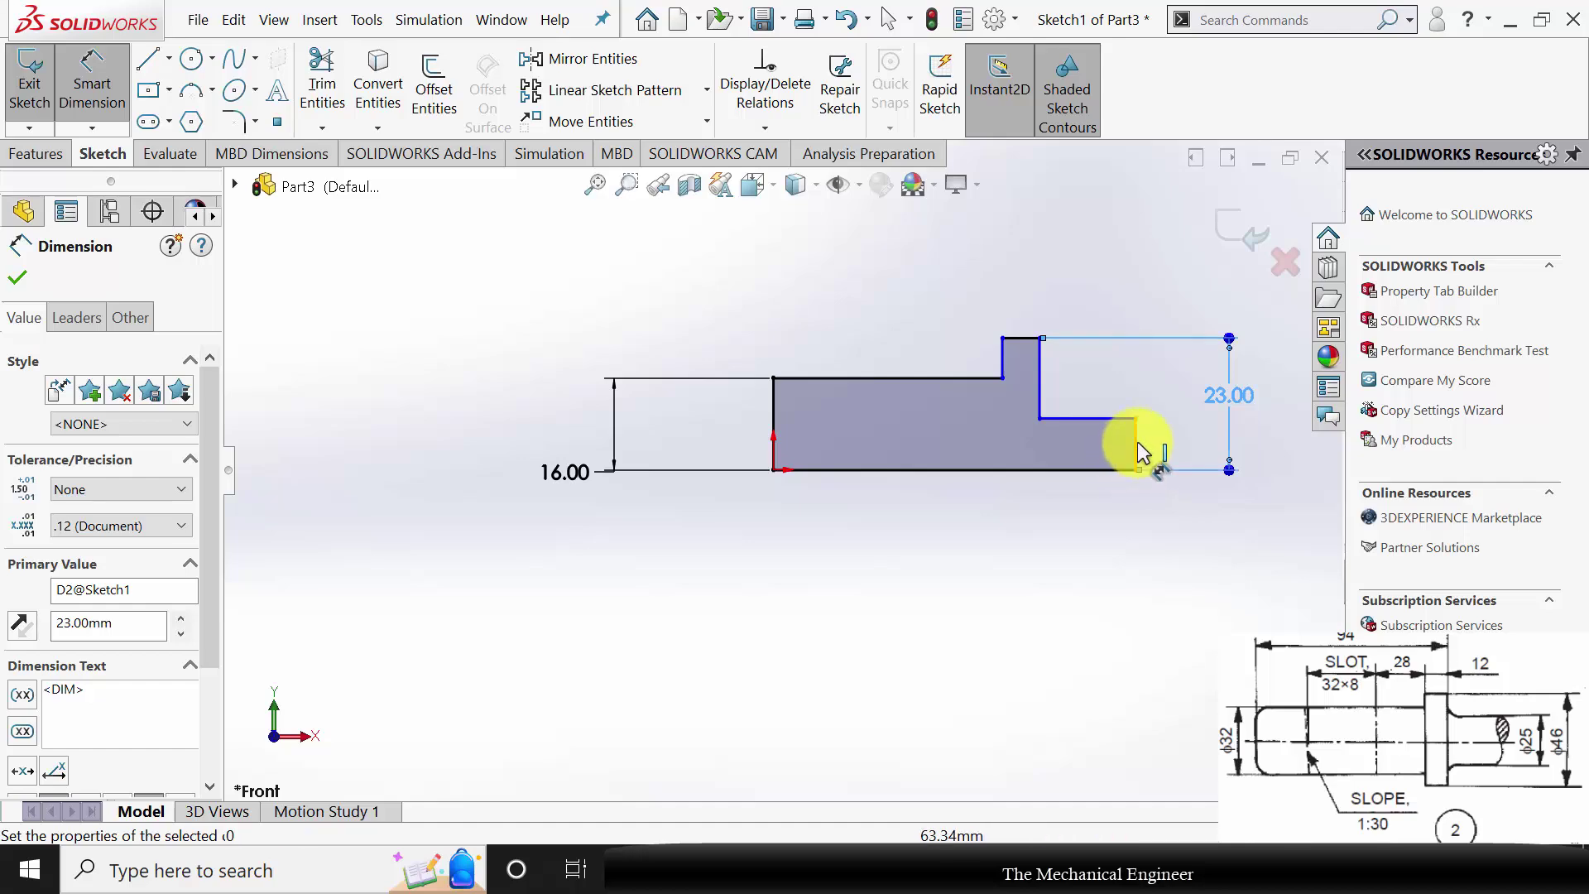
Dimension the height of the stub's end edge as 12.5 mm.
left_click(1135, 445)
left_click(1190, 515)
type("12.5")
key("Return")
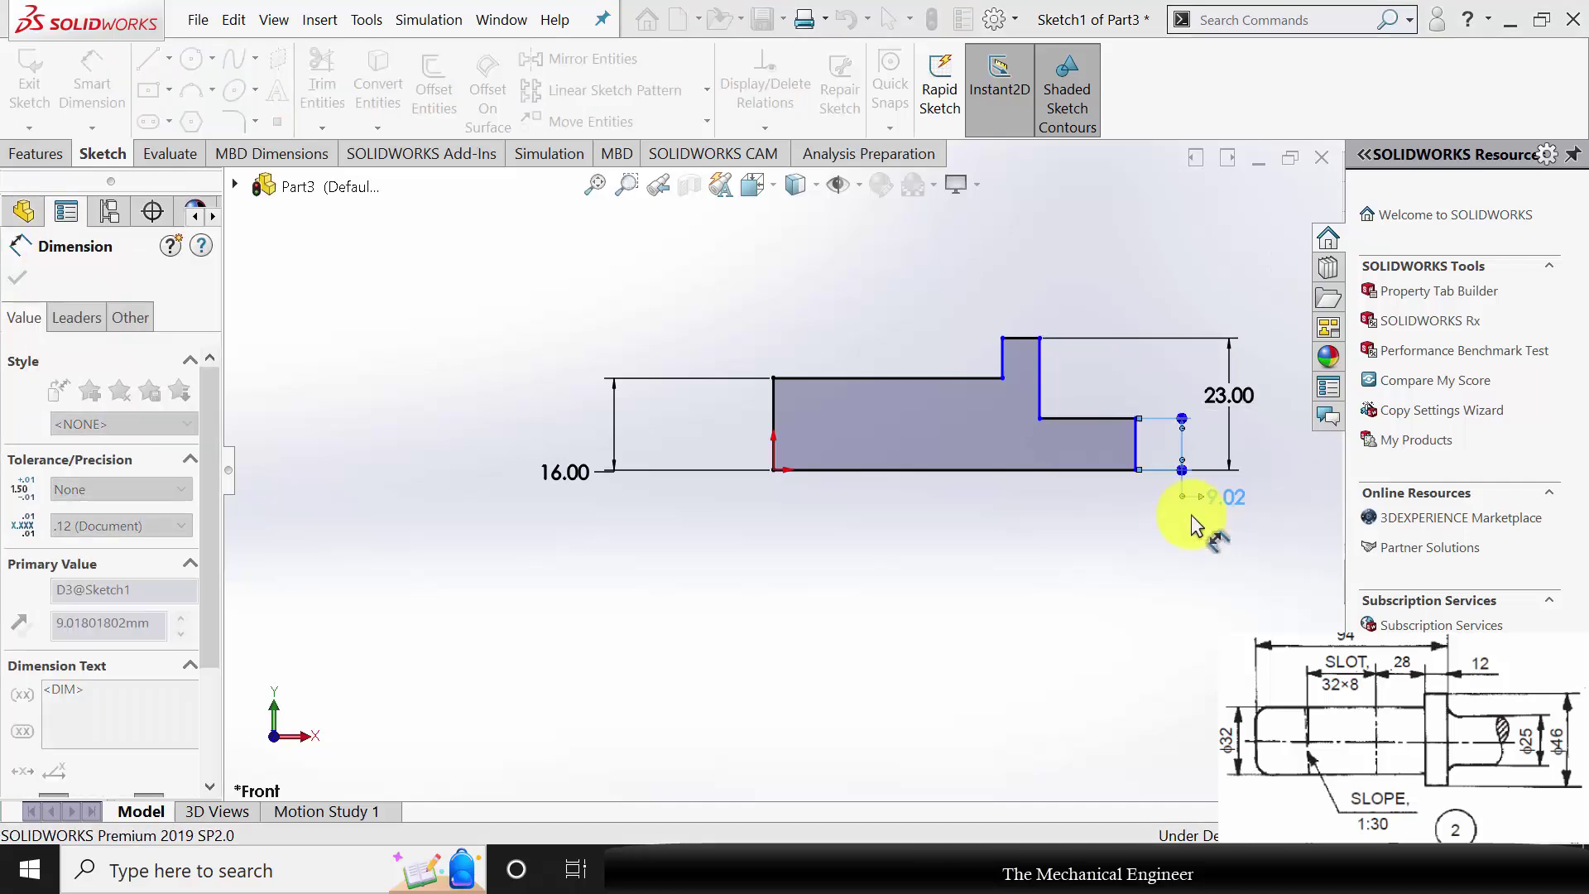
Dimension the collar's width as 12 mm.
left_click(1031, 337)
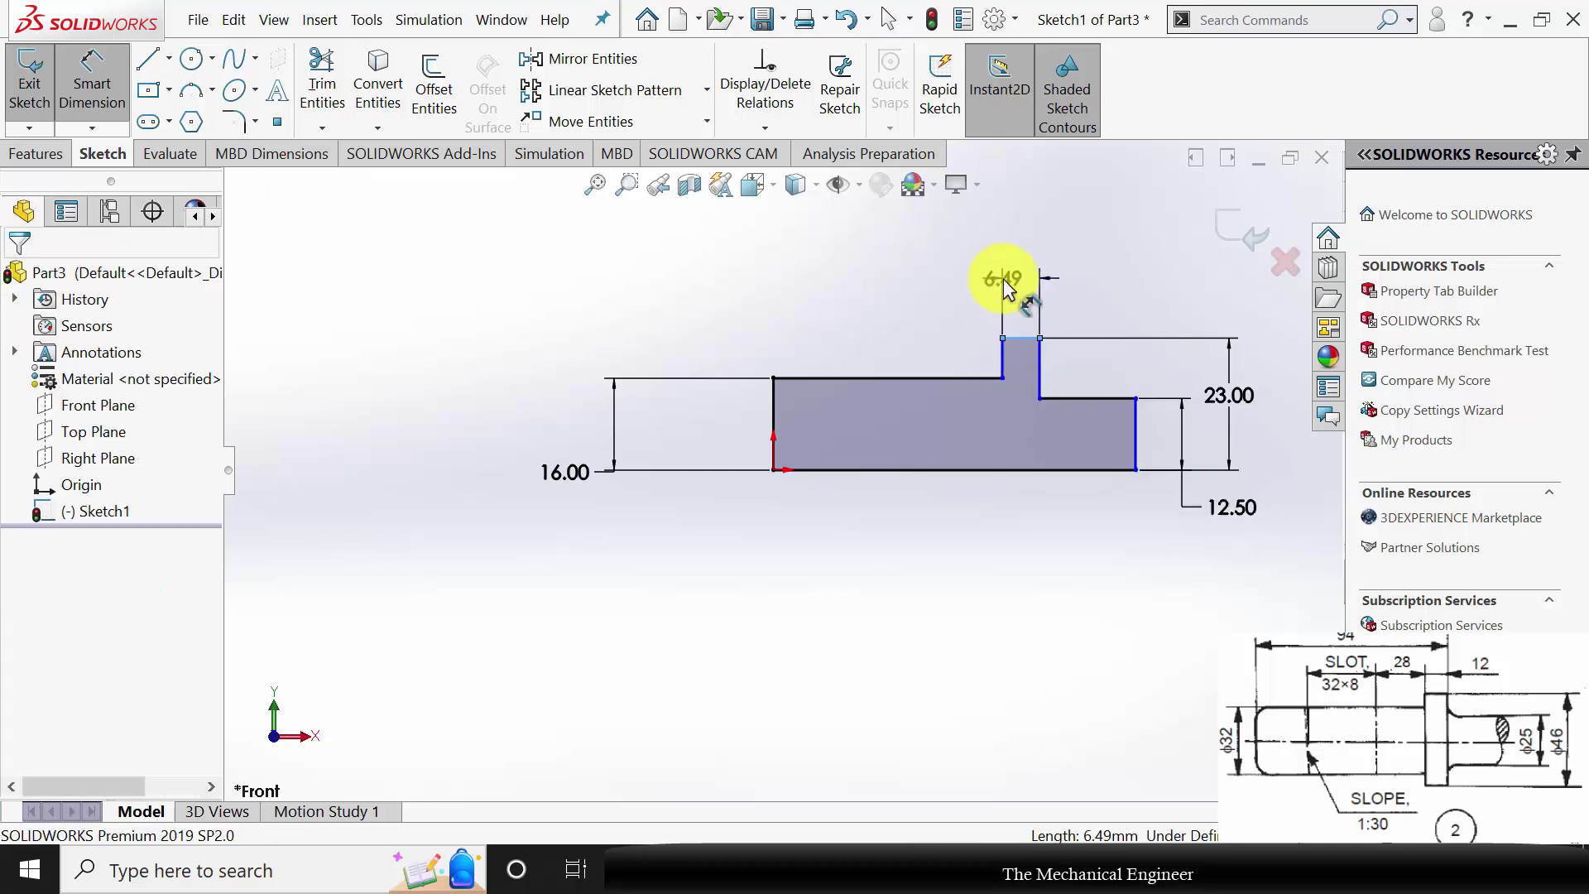
left_click(1003, 279)
type("12.00mm")
key("Return")
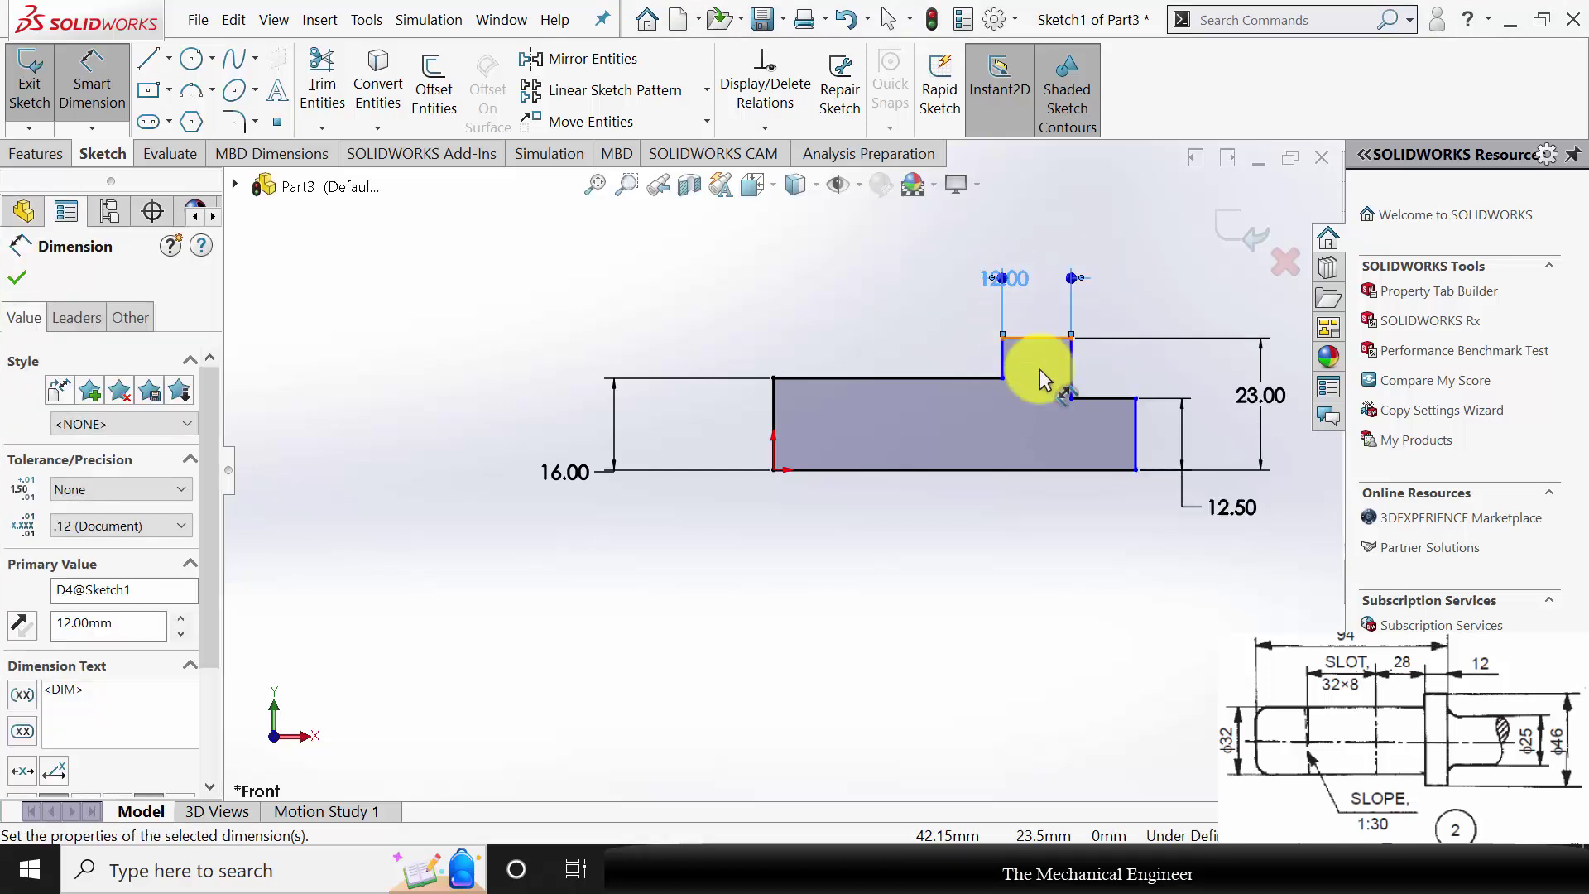
Dimension the distance from the body's end edge to the collar's far face as 94 mm.
left_click(1070, 368)
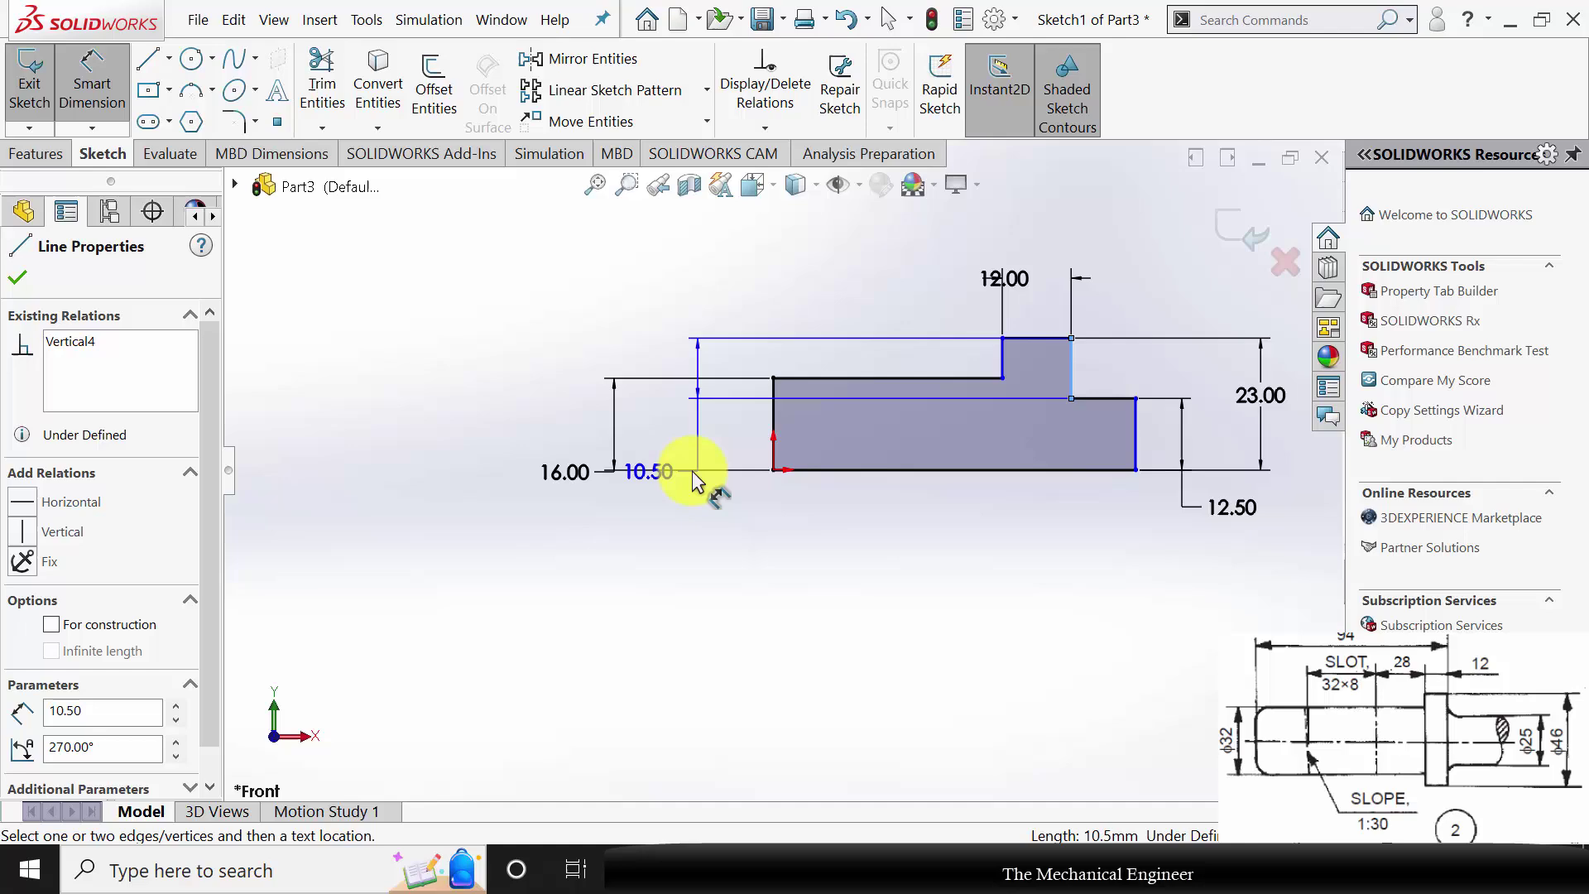
left_click(775, 406)
left_click(832, 266)
type("9")
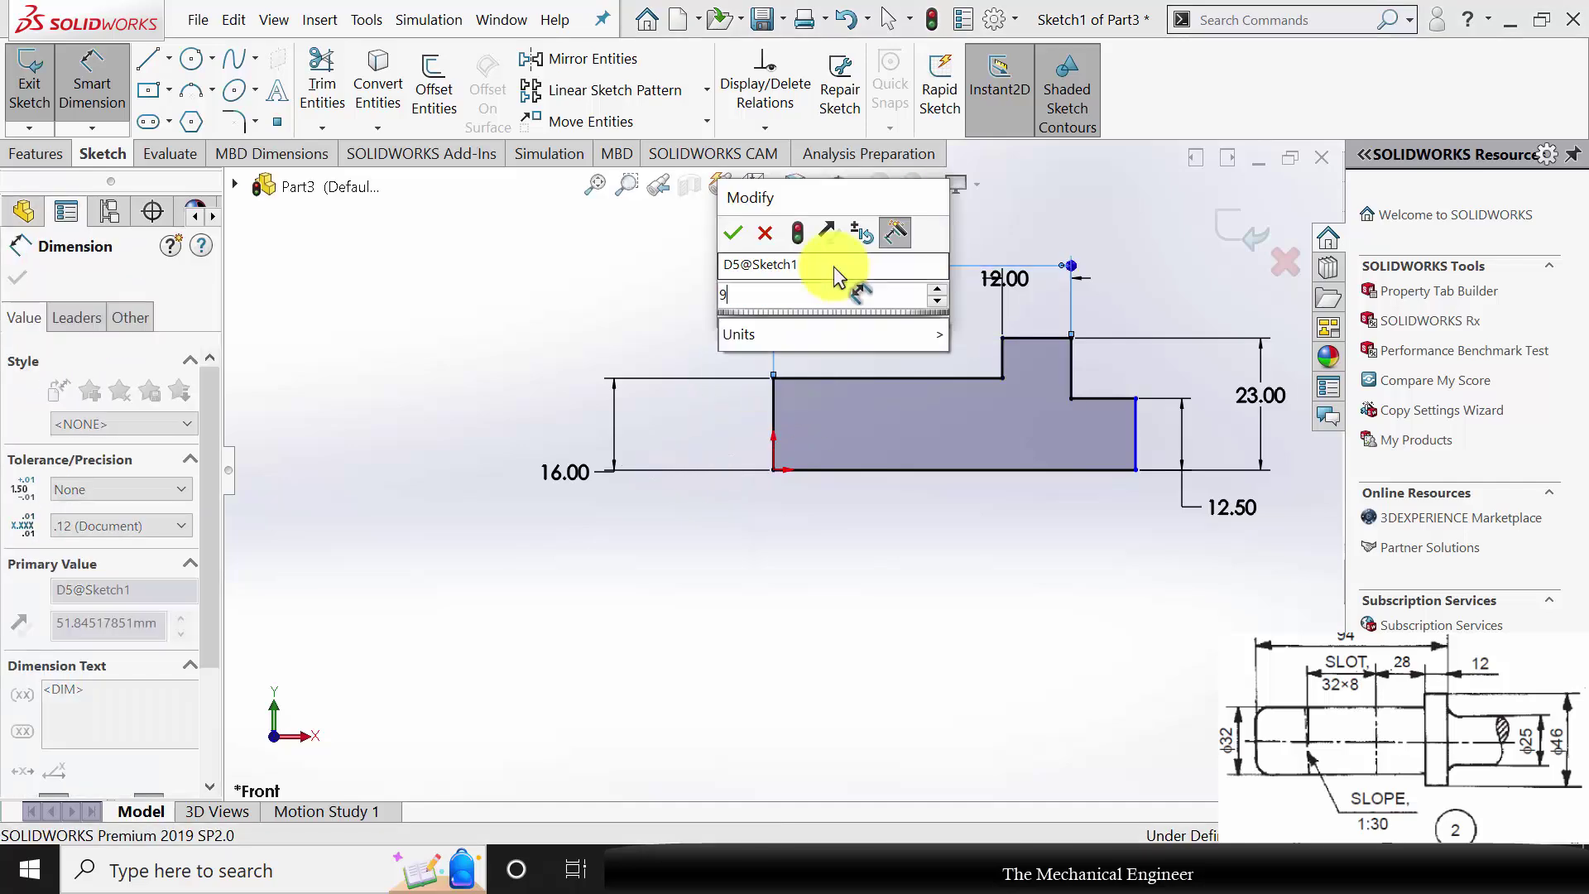
type("4")
key("Return")
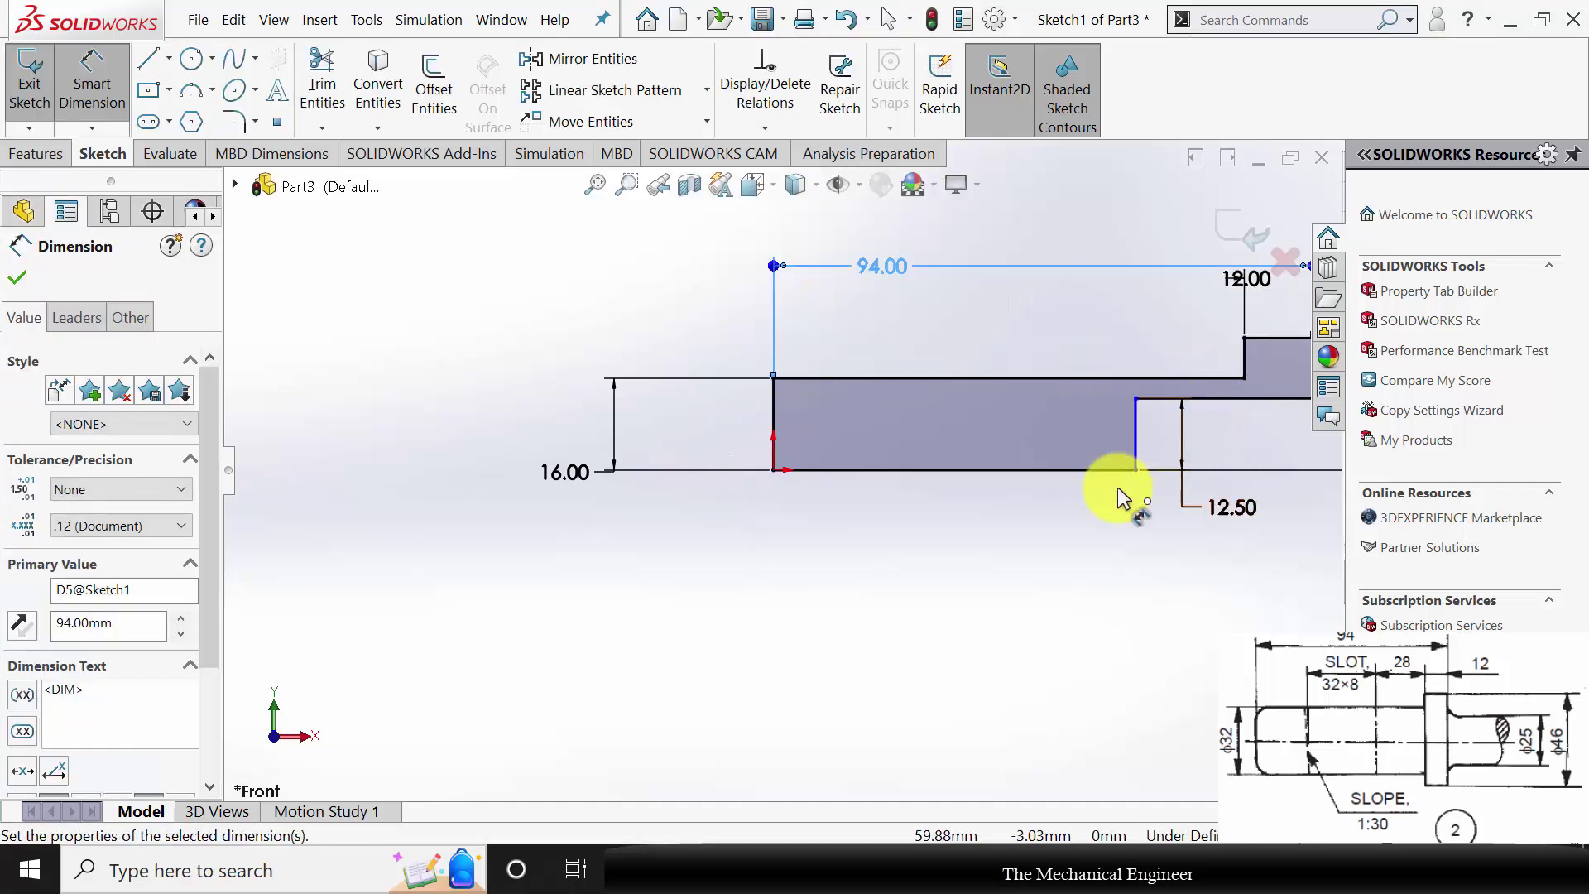
Move the stub's end edge outward past the collar so the stub extends about 25 mm beyond it.
key("z")
scroll(1076, 461, "down", 3)
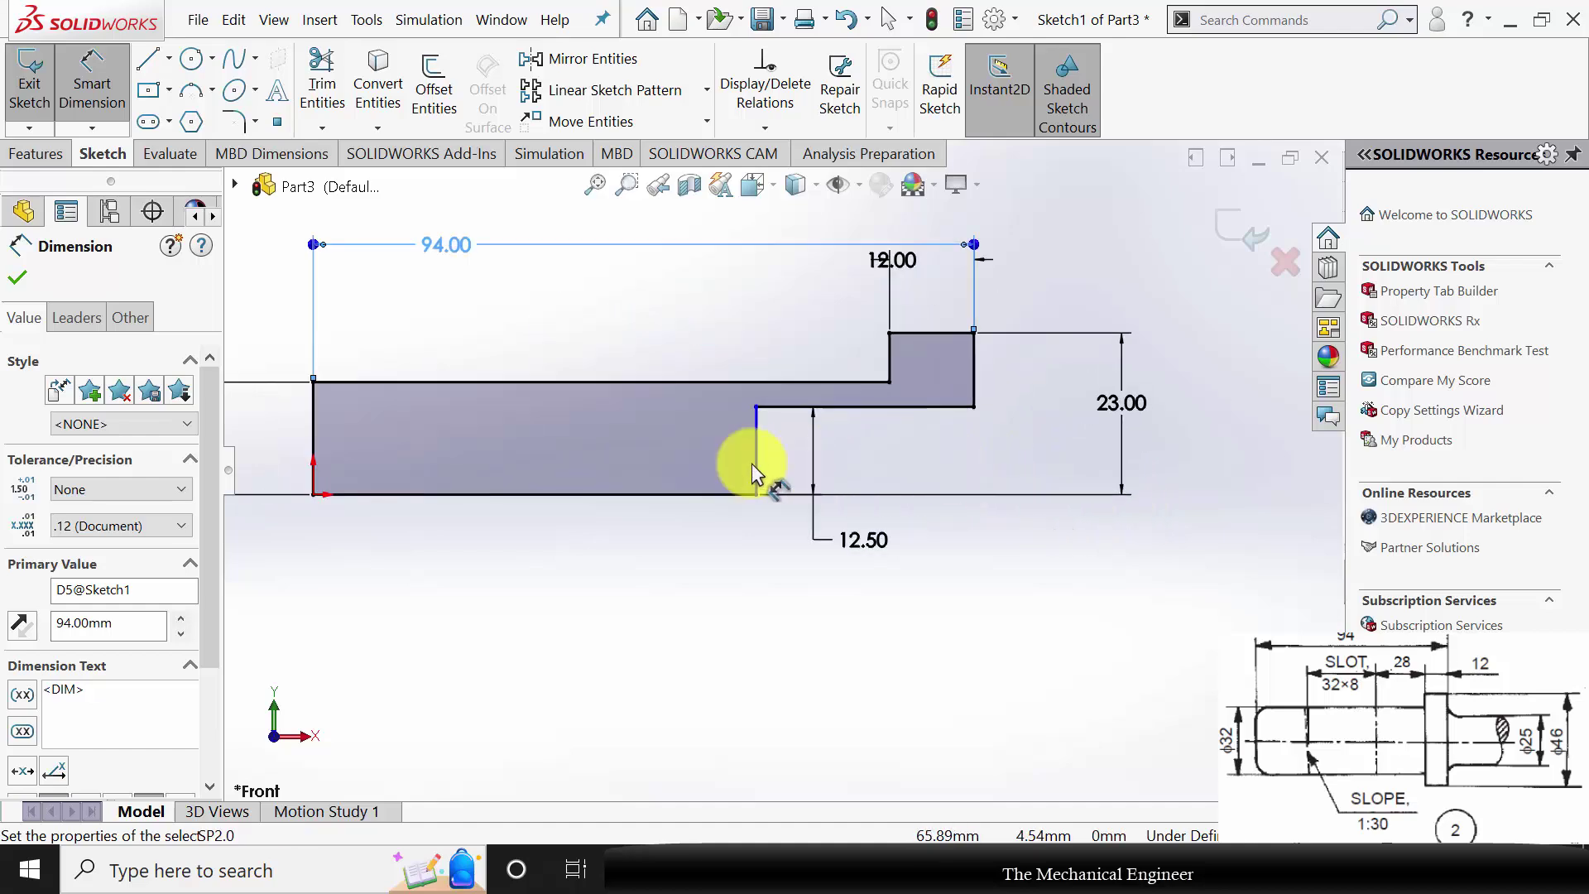
key("Escape")
left_click_drag(1006, 459, 1154, 455)
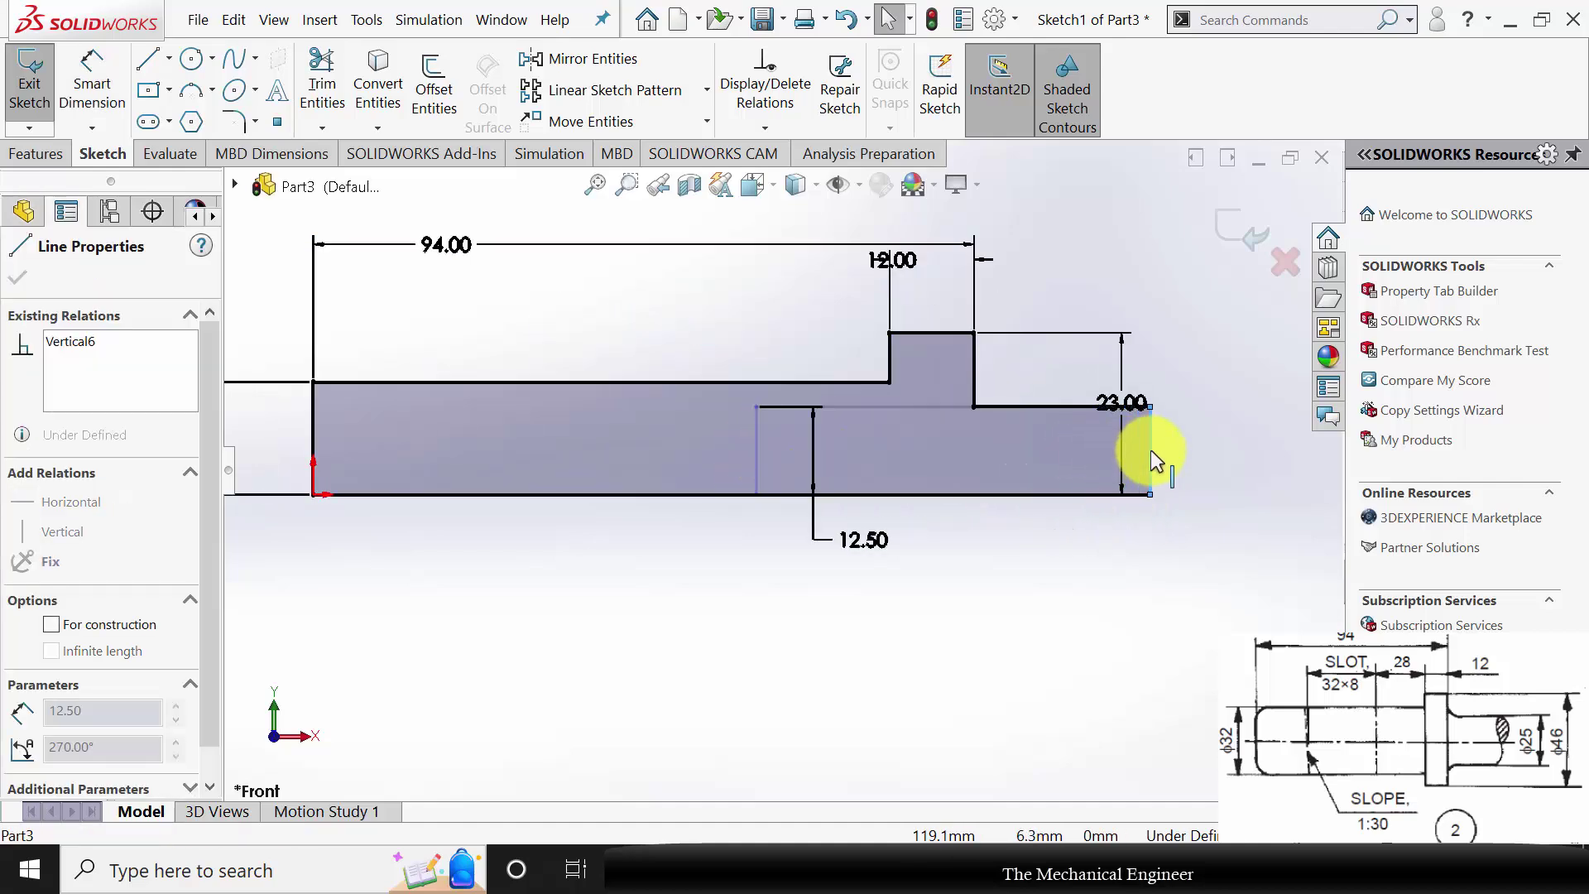
left_click(1154, 596)
Dimension the length of the stub beyond the collar as 40 mm.
left_click(92, 83)
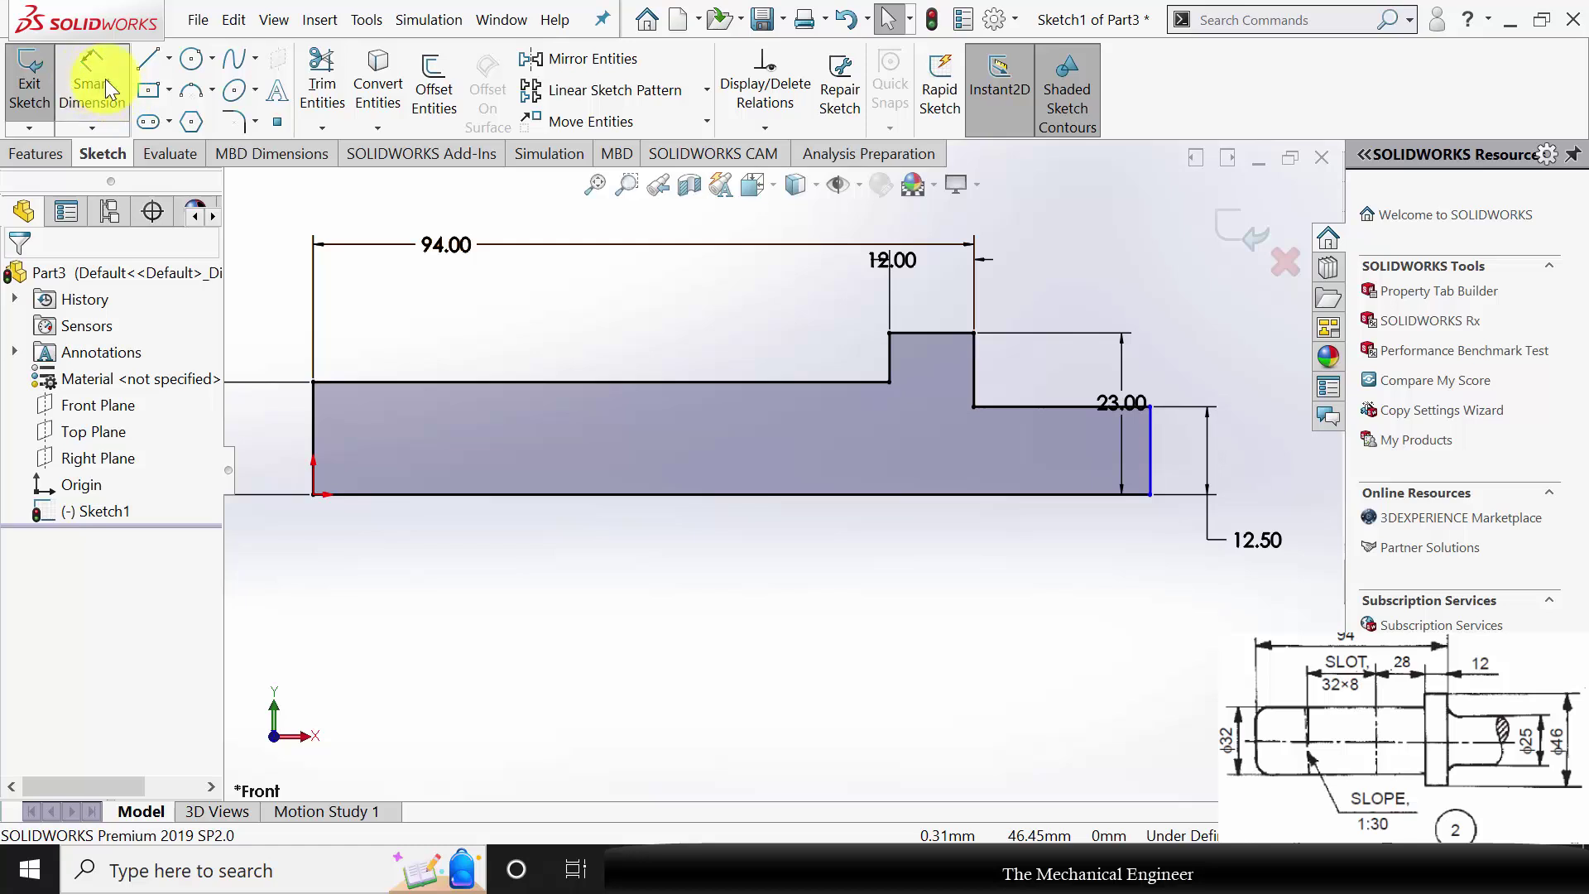
left_click(1022, 407)
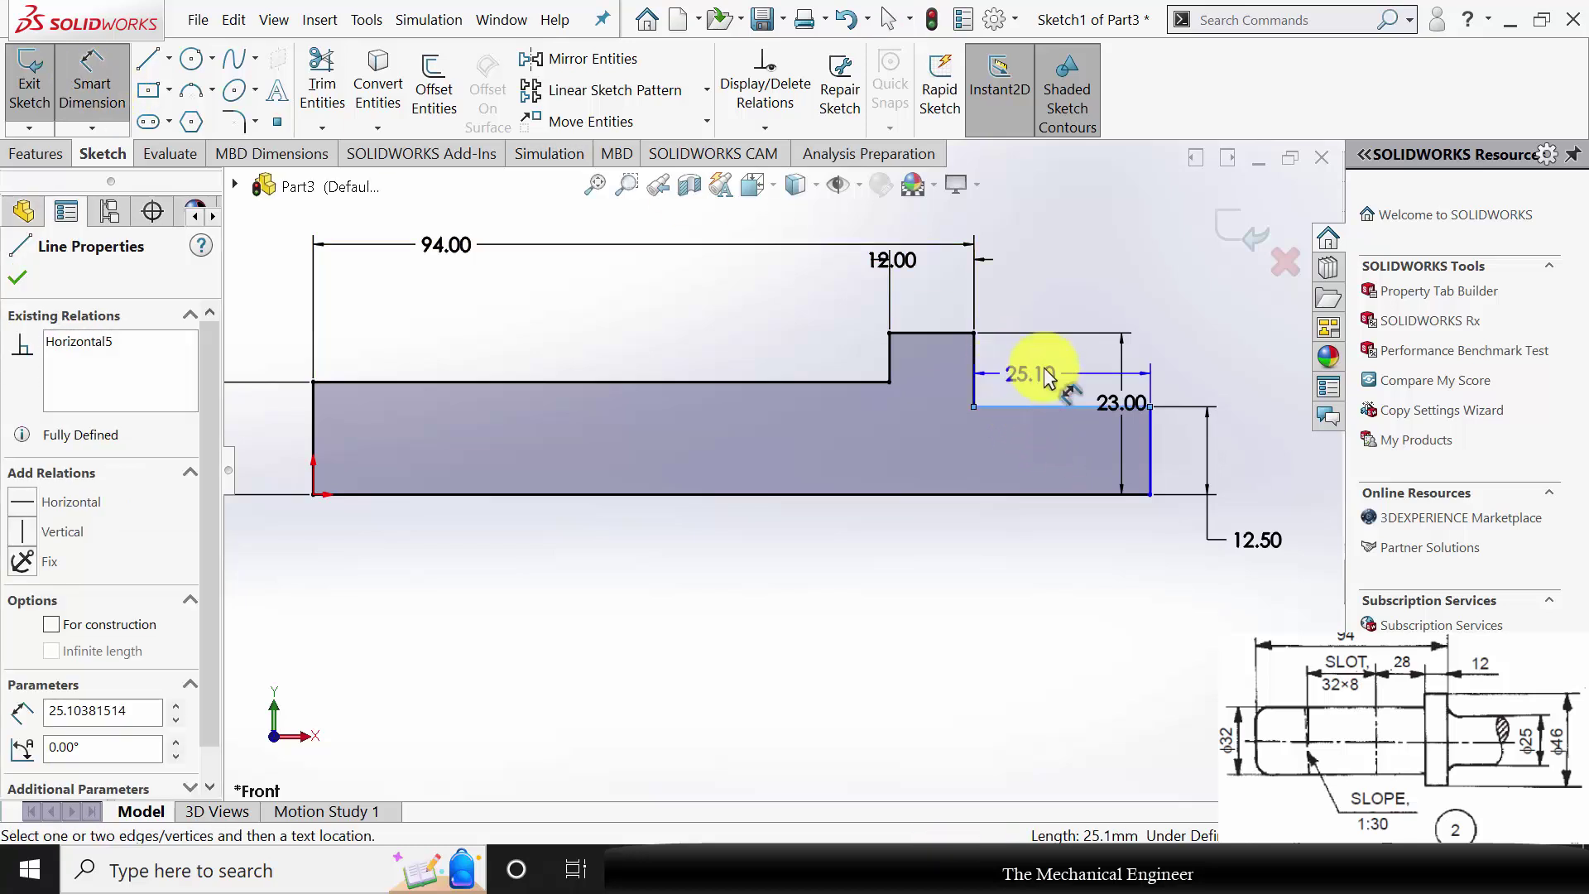
left_click(1047, 374)
type("40")
key("Return")
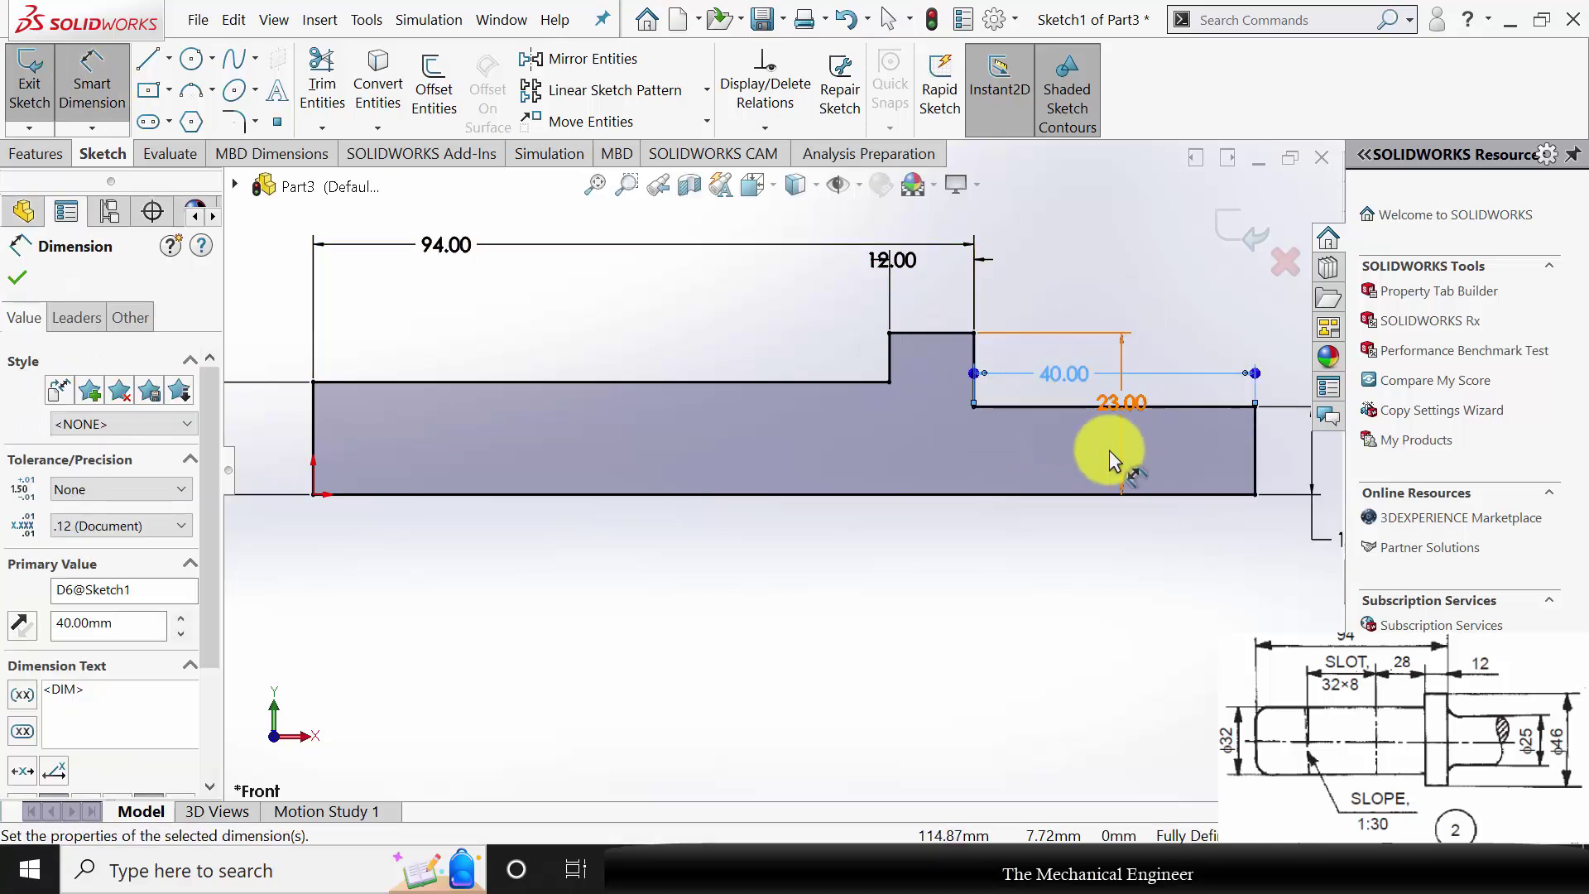
Revolve the finished half-profile 360 degrees about its base line to form the spigot.
key("f")
left_click(21, 281)
left_click(23, 157)
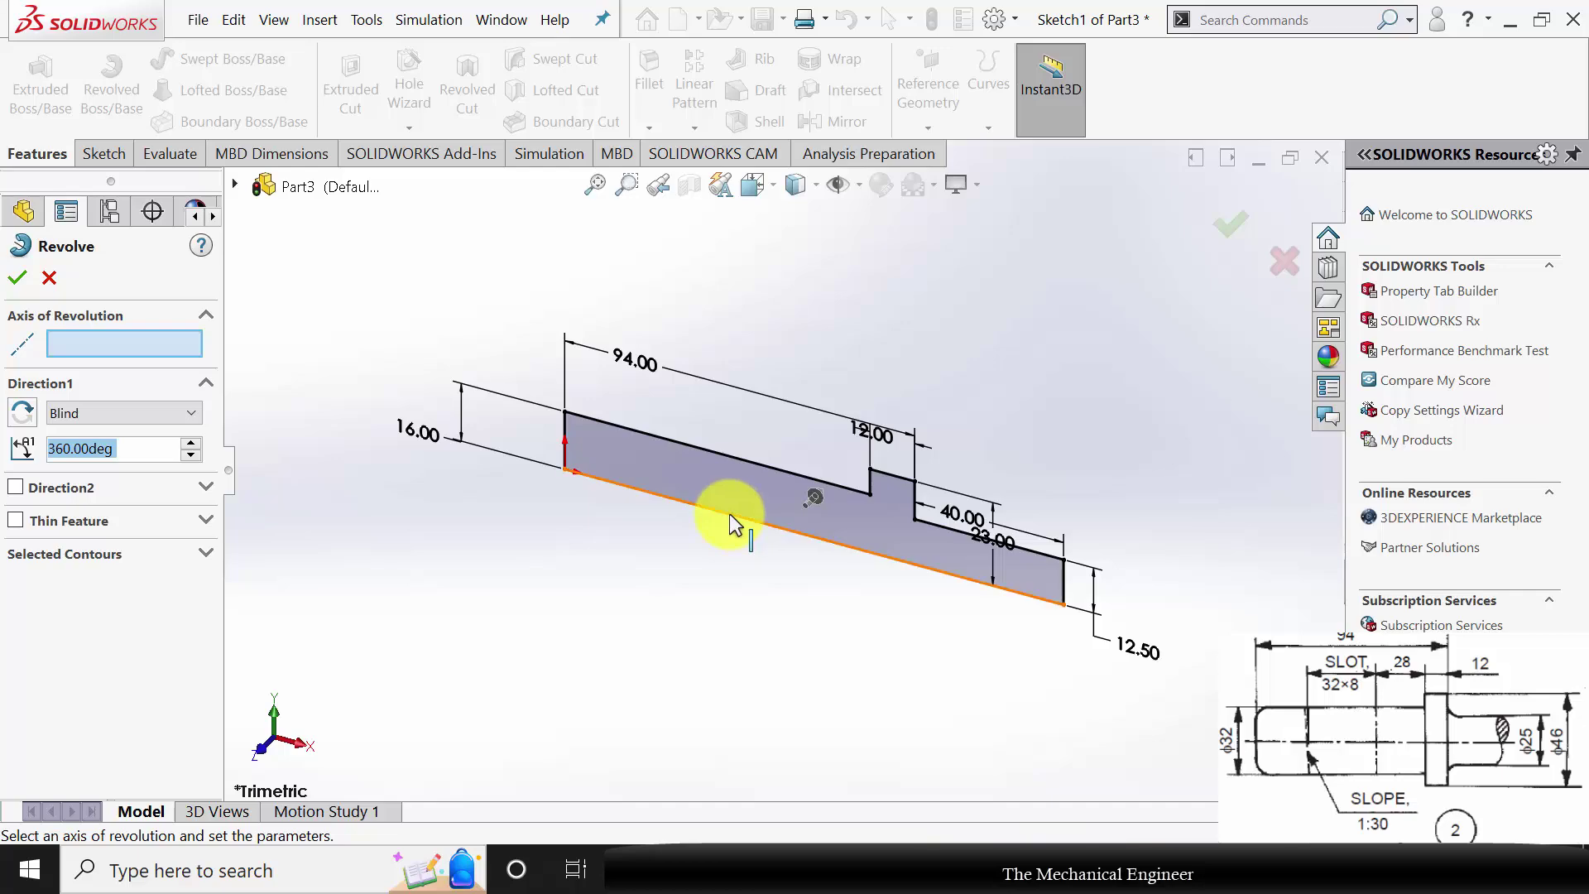
left_click(728, 513)
left_click(18, 280)
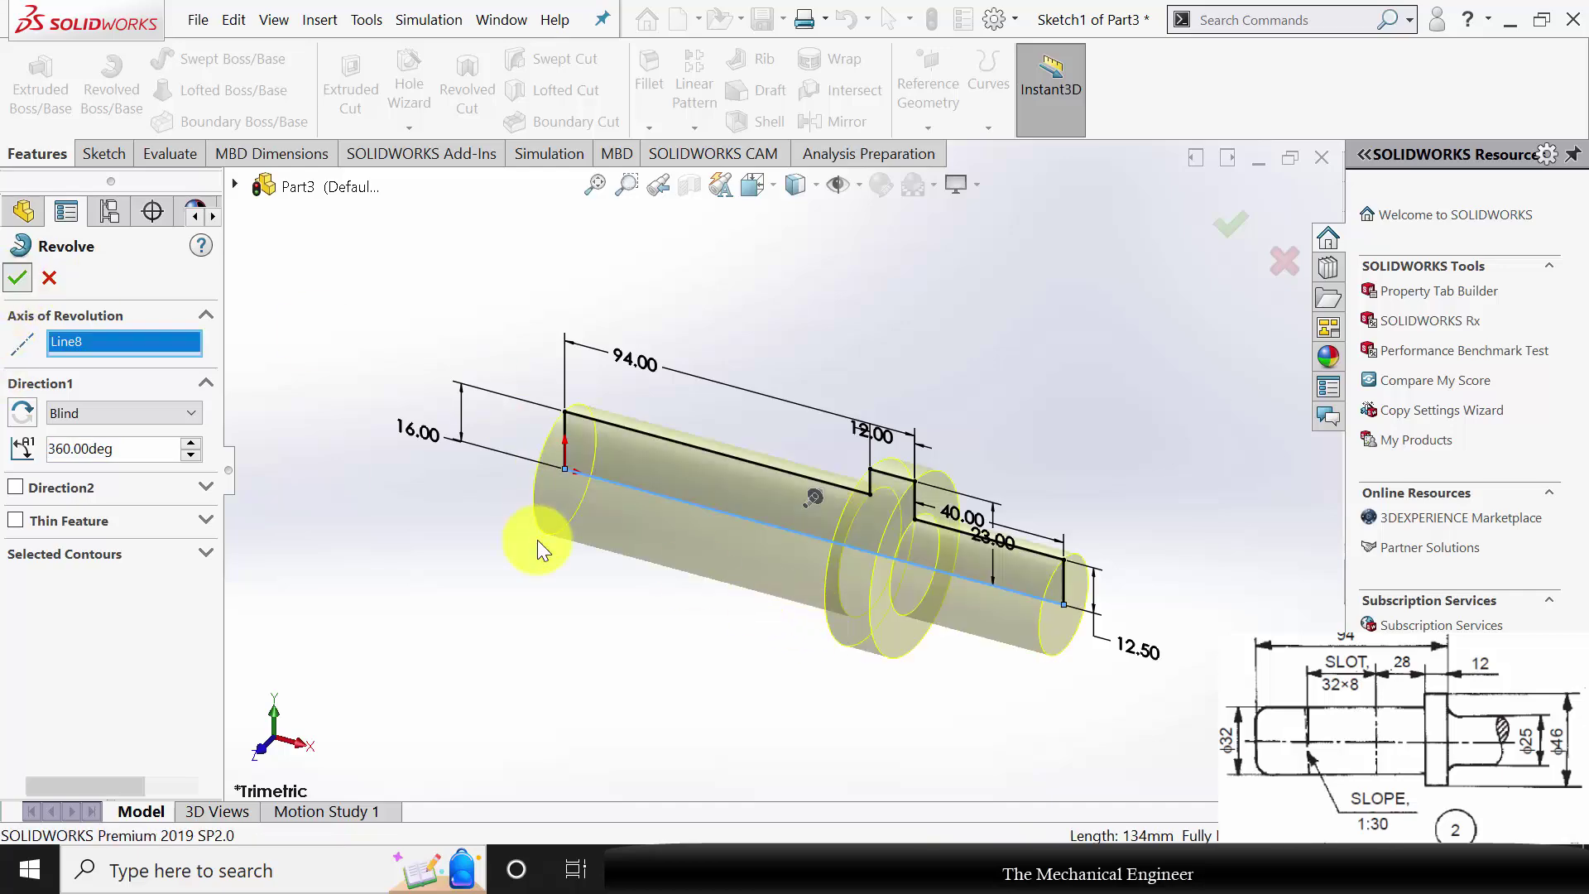
On the Front Plane, sketch a closed four-sided outline across the body near the collar, about 26 mm wide along the upper edge and narrower below.
middle_click_drag(639, 577, 666, 495)
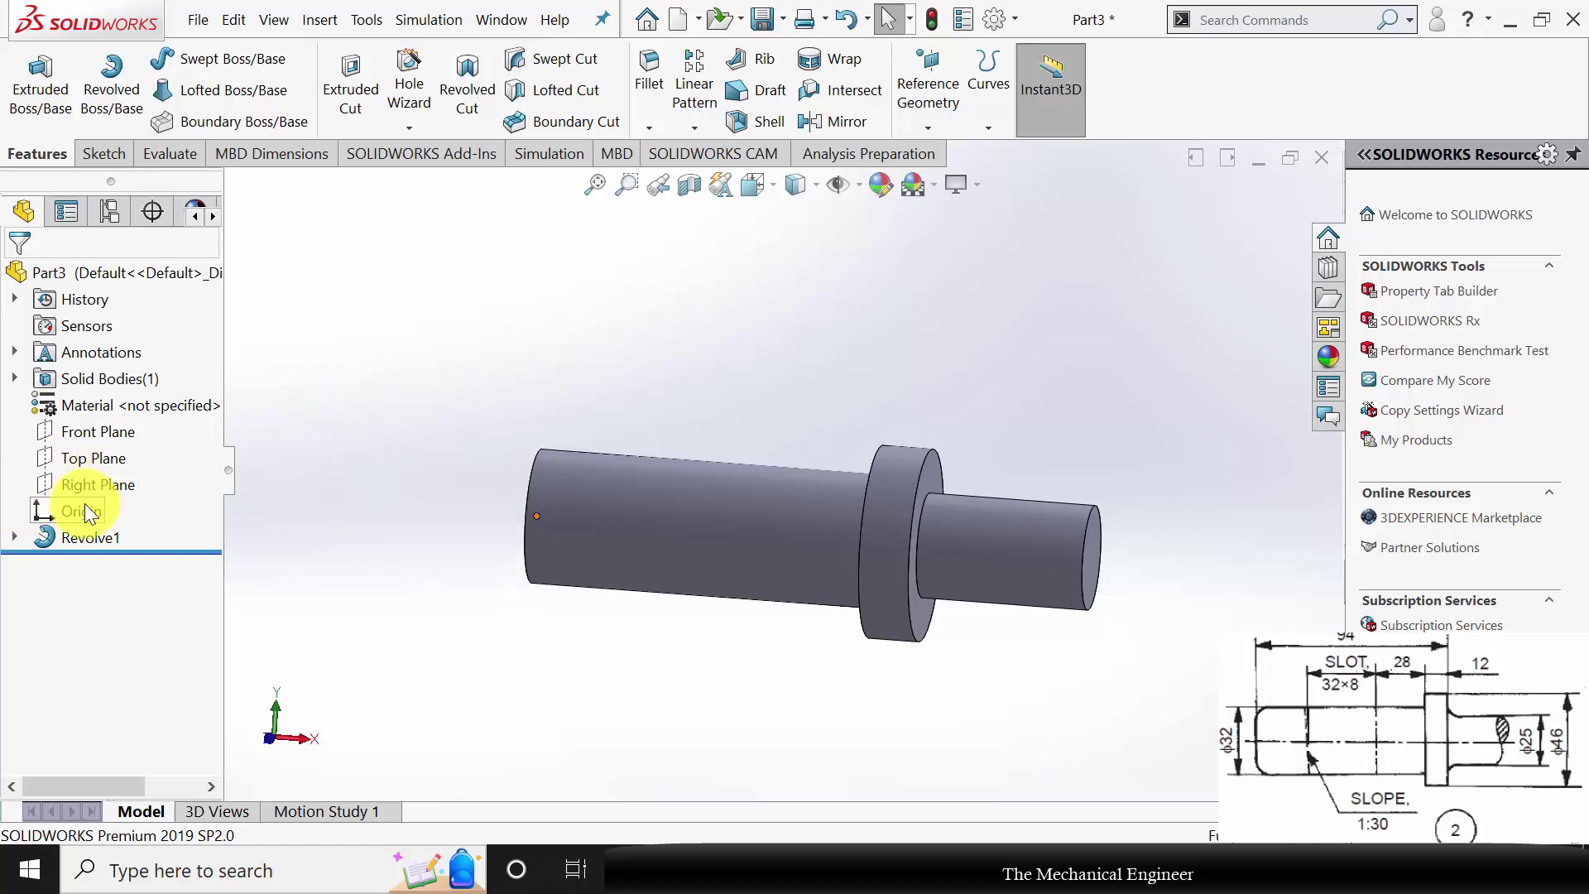
left_click(62, 435)
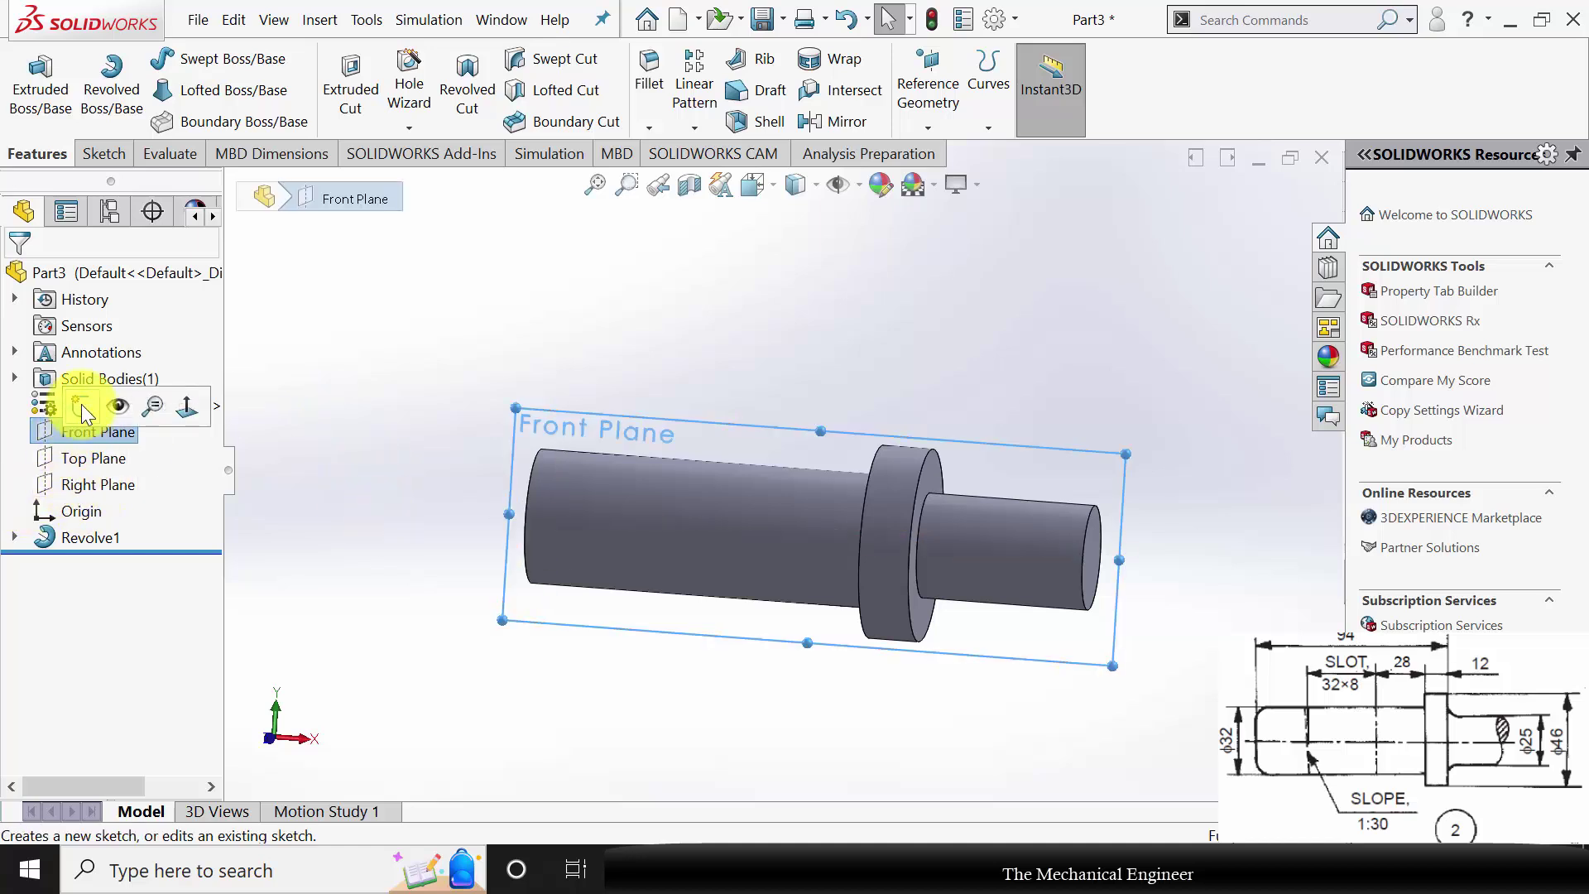
left_click(81, 401)
left_click(20, 110)
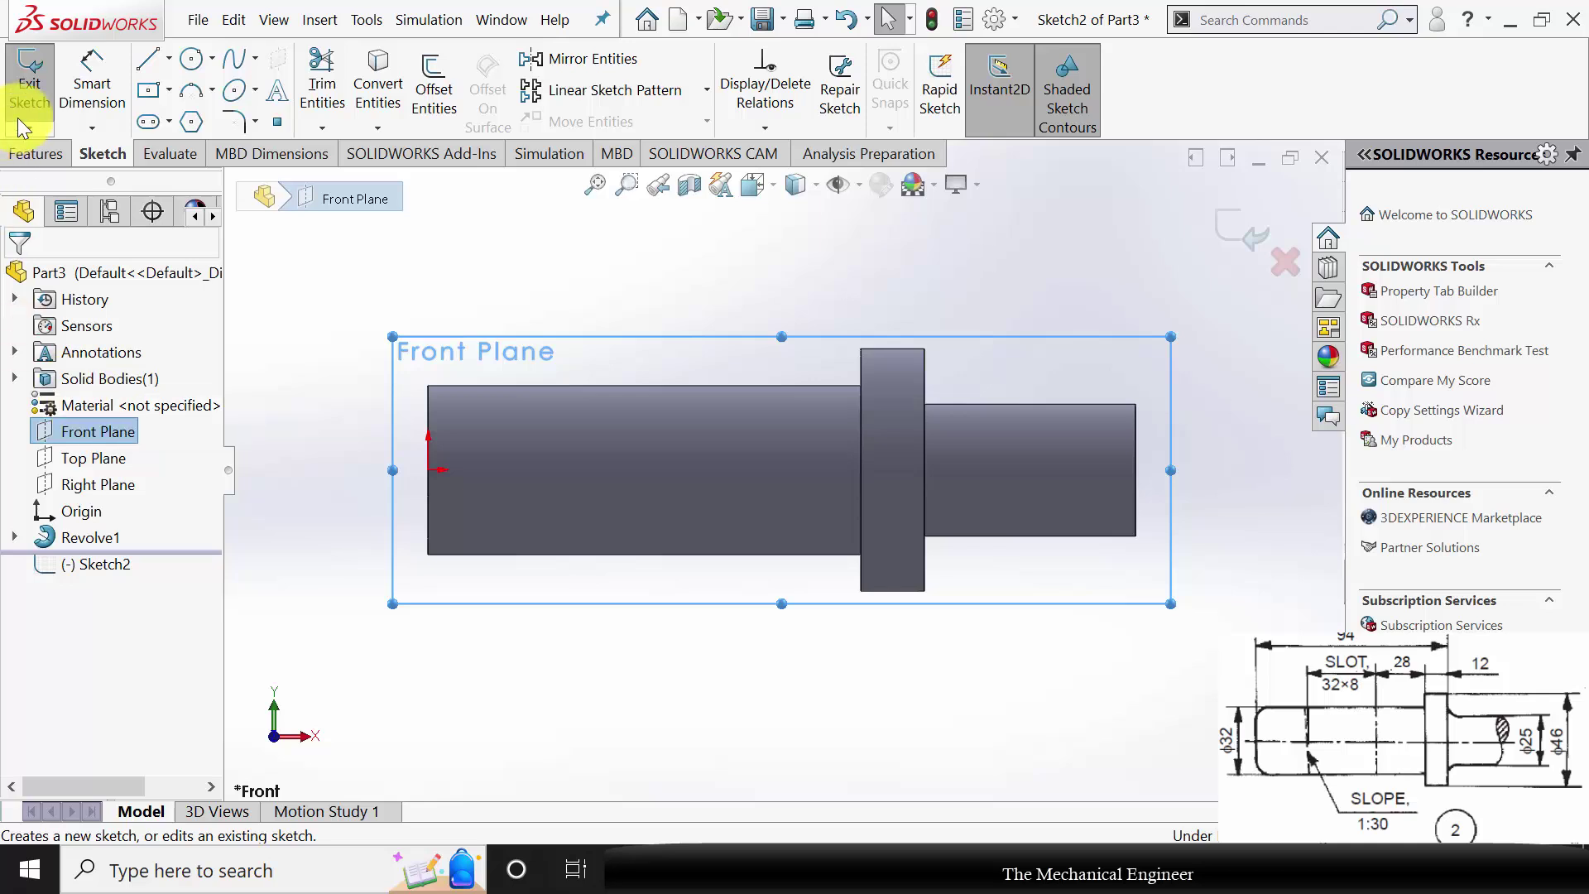
left_click(152, 58)
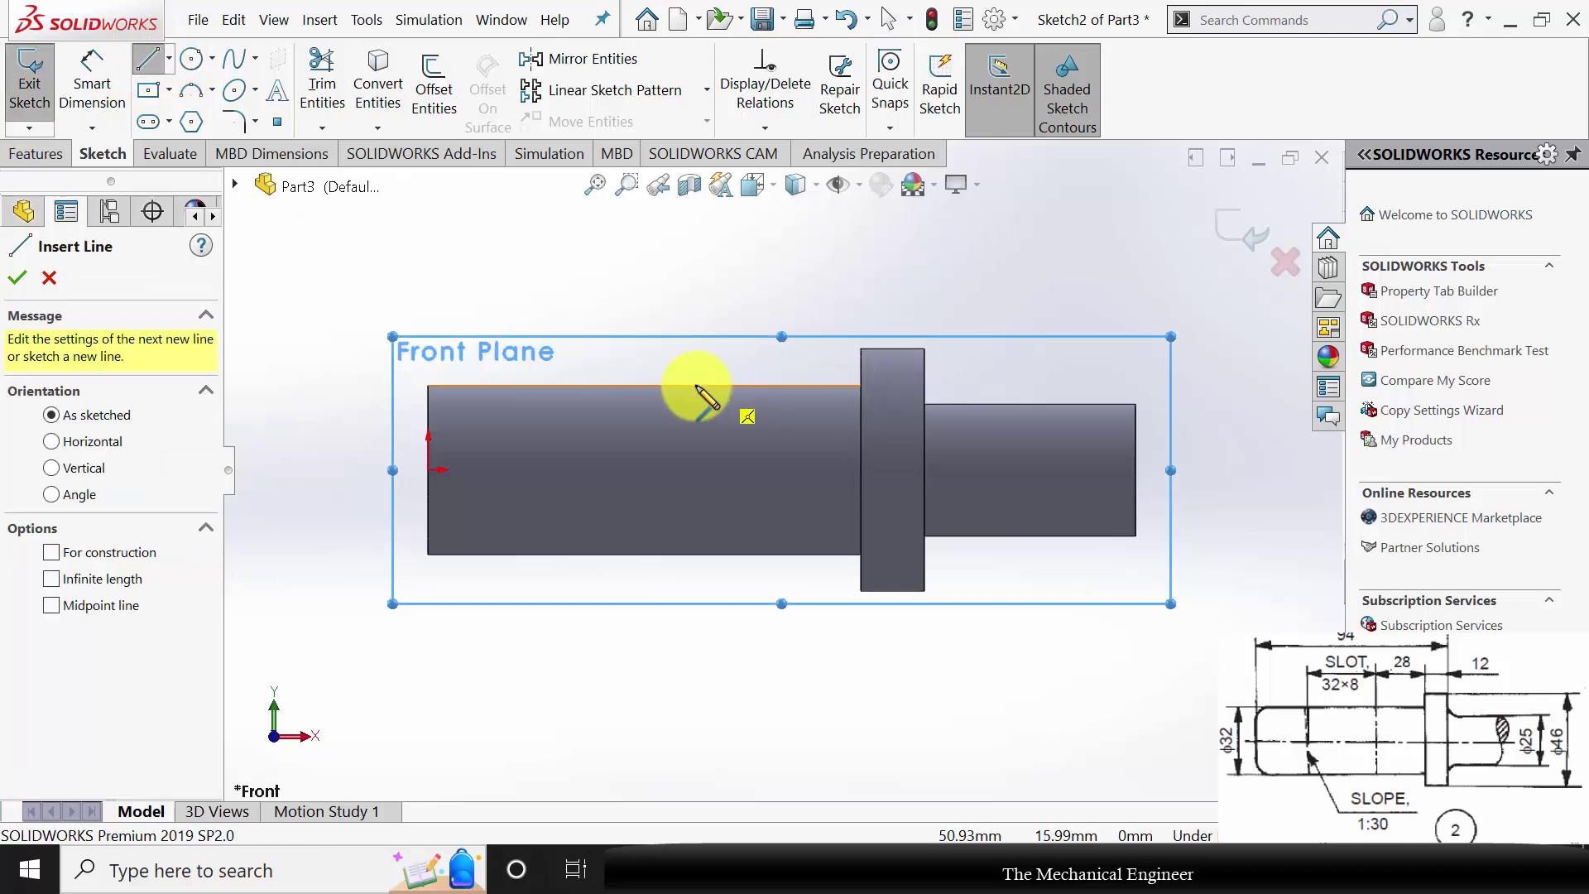
left_click(832, 384)
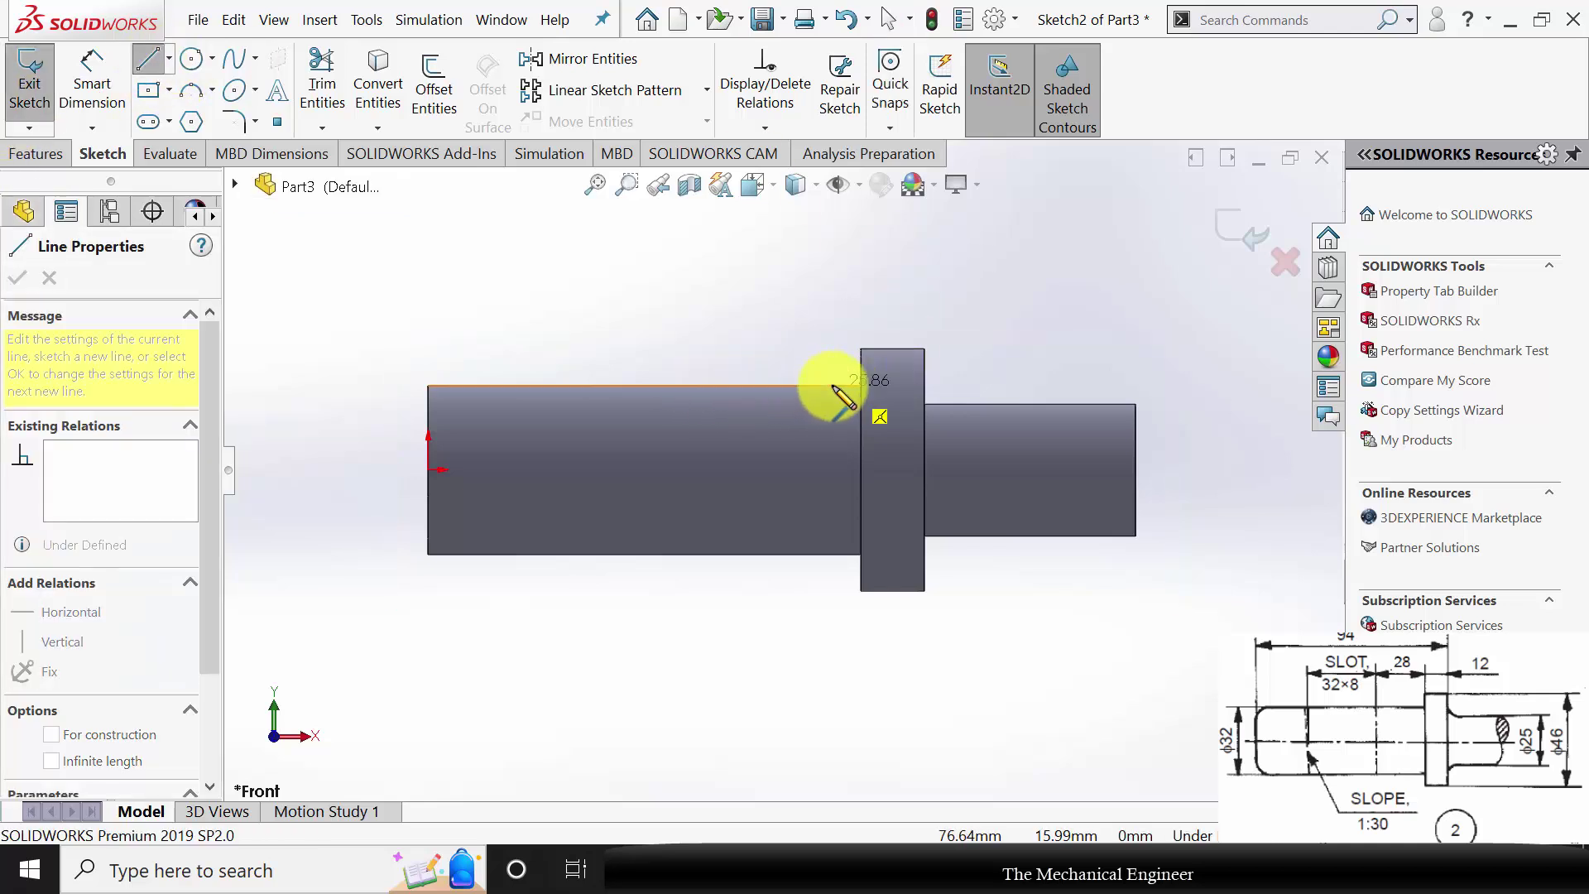
left_click(812, 554)
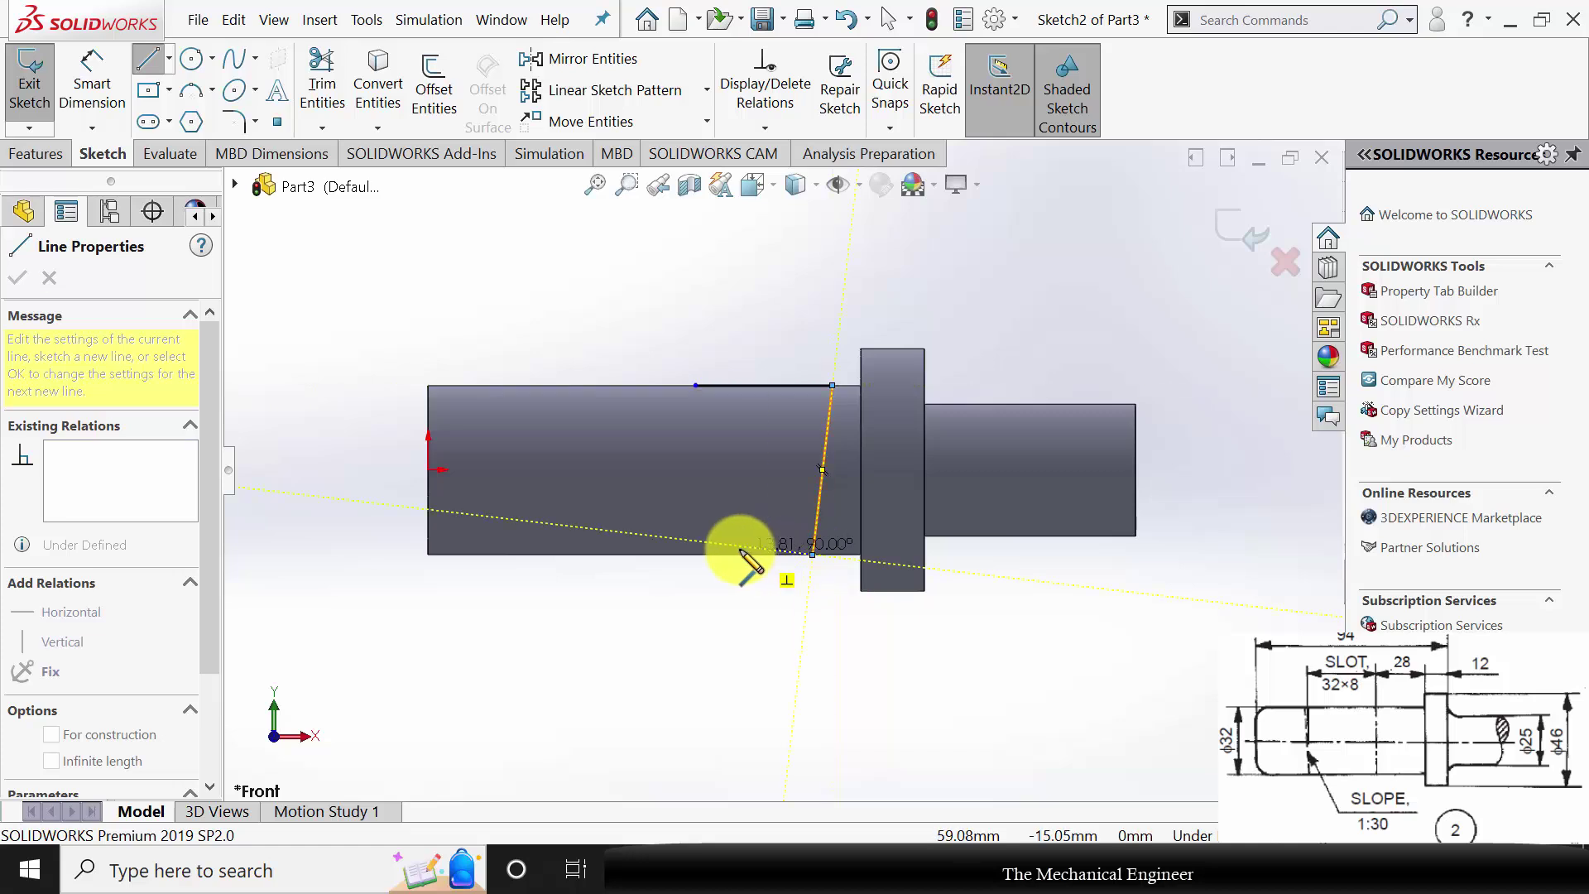
left_click(734, 555)
left_click(696, 385)
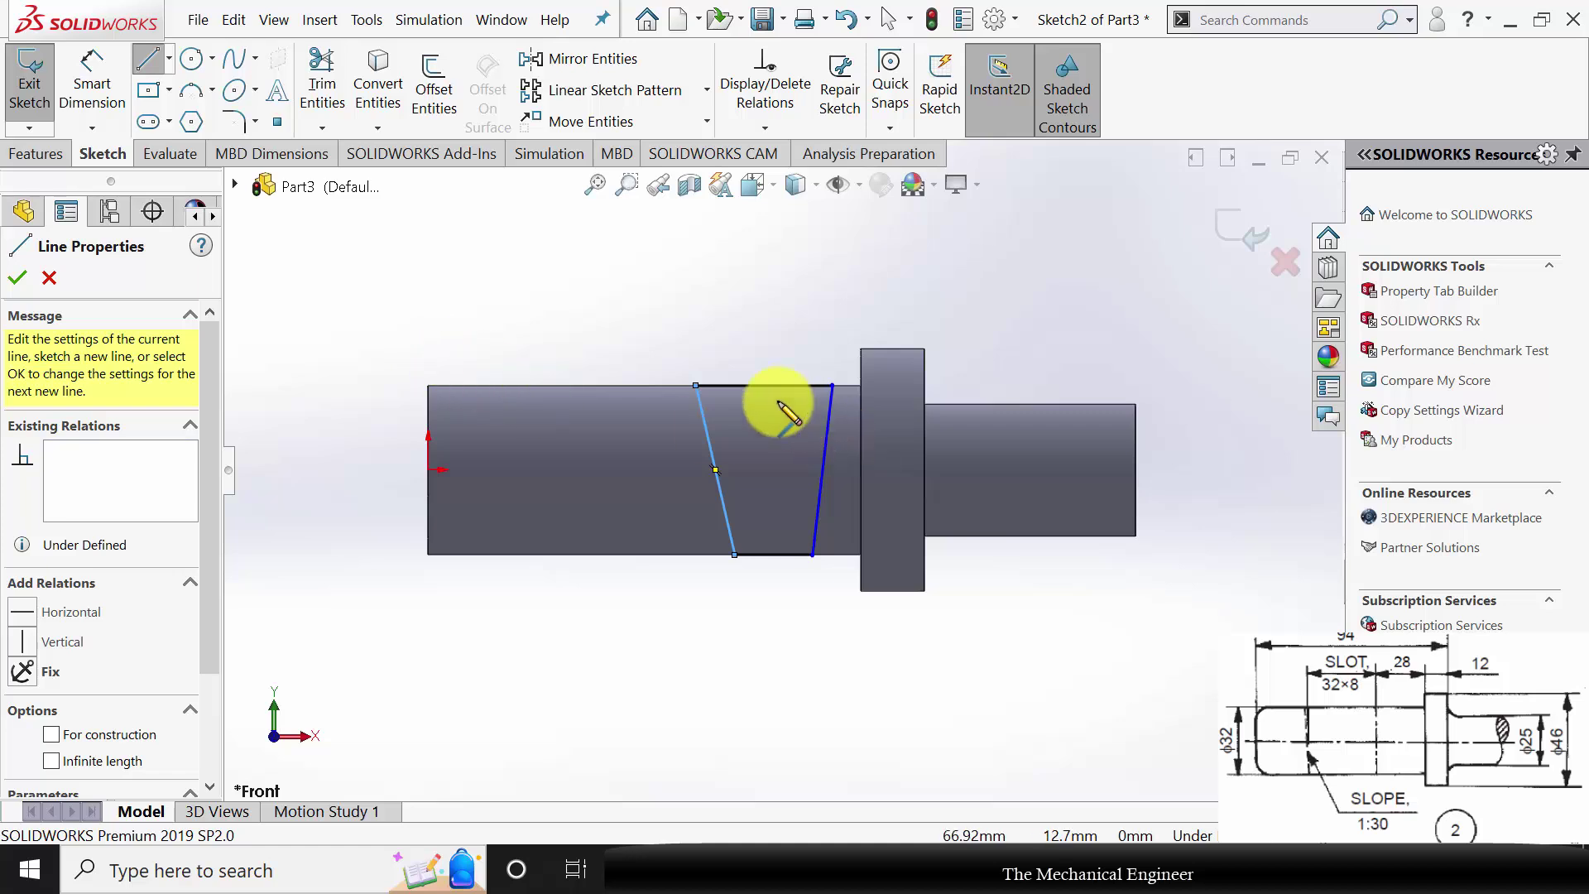
Draw a line from the midpoint of the outline's upper edge to the midpoint of its lower edge.
left_click(762, 386)
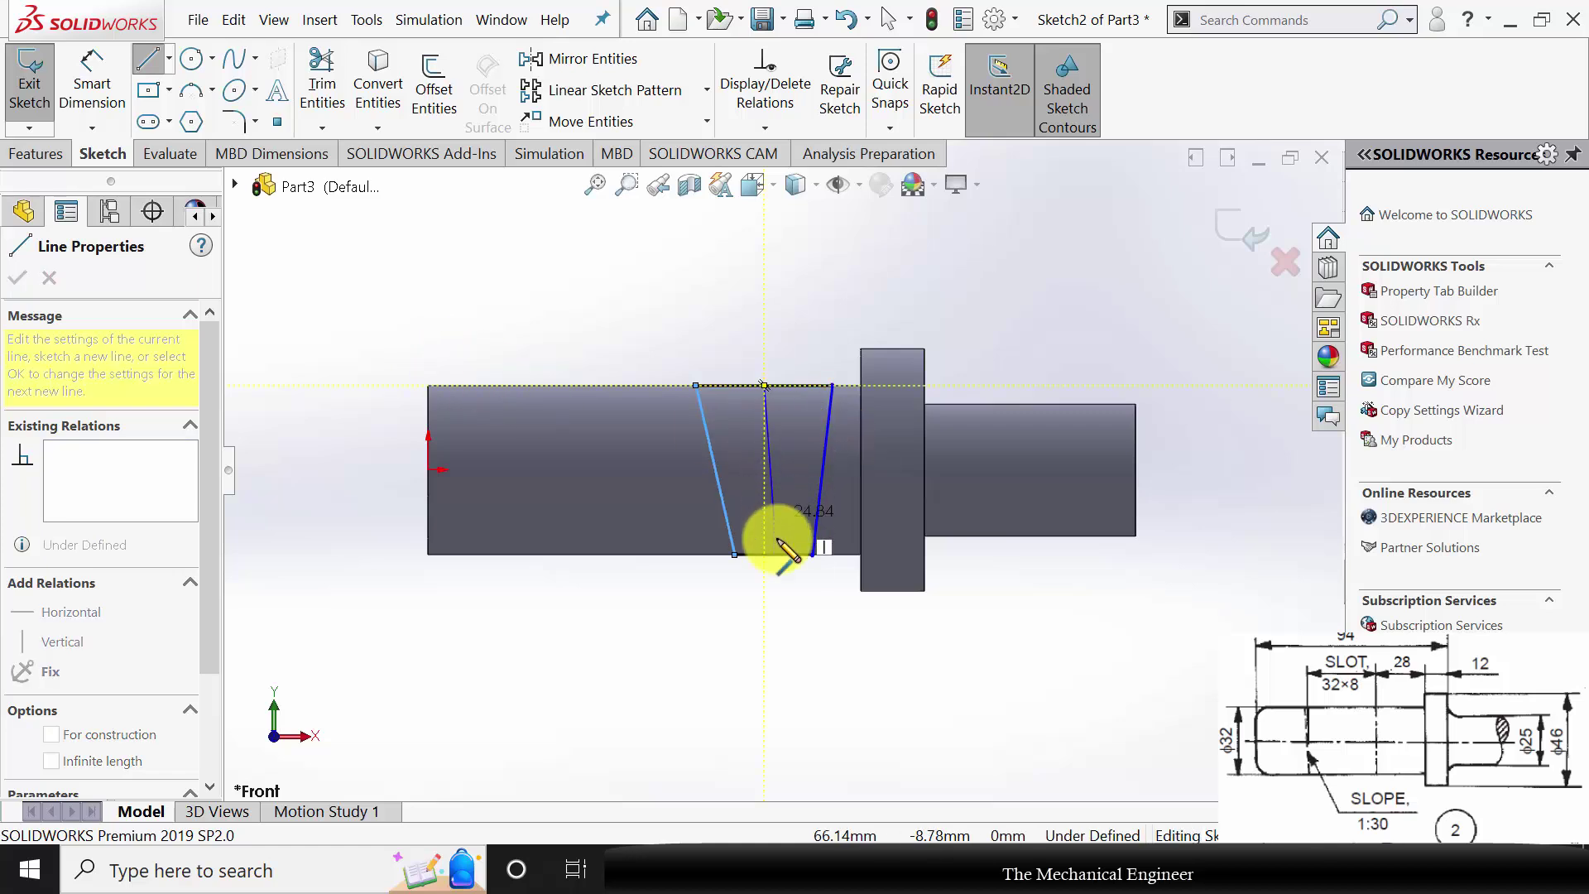
left_click(774, 555)
key("Escape")
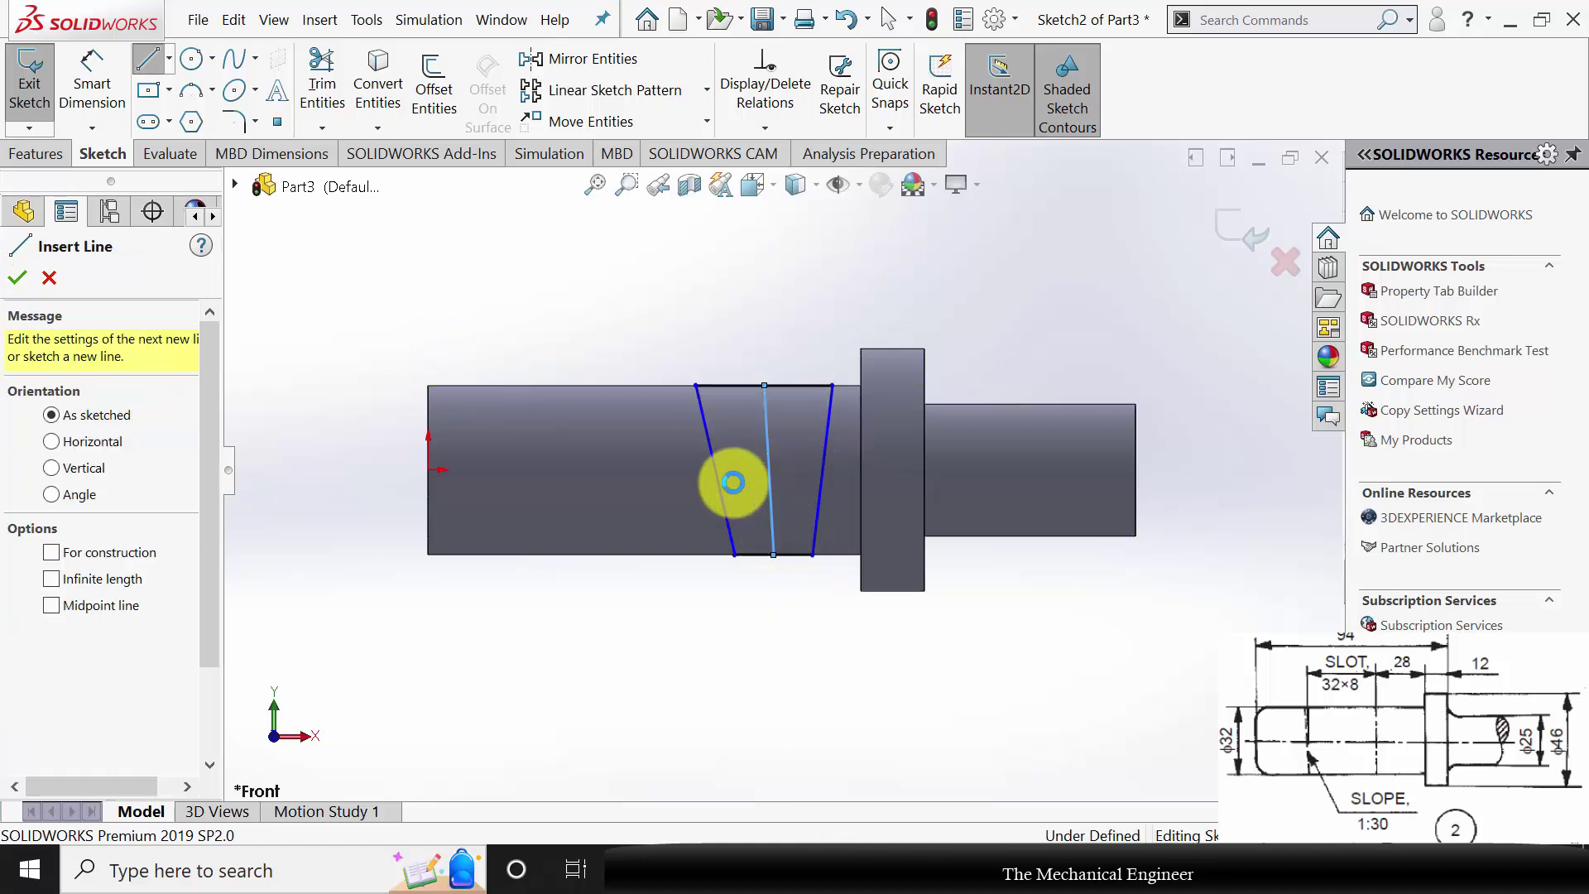
key("Escape")
Draw a horizontal line joining the midpoints of the outline's two slanted sides.
left_click(148, 62)
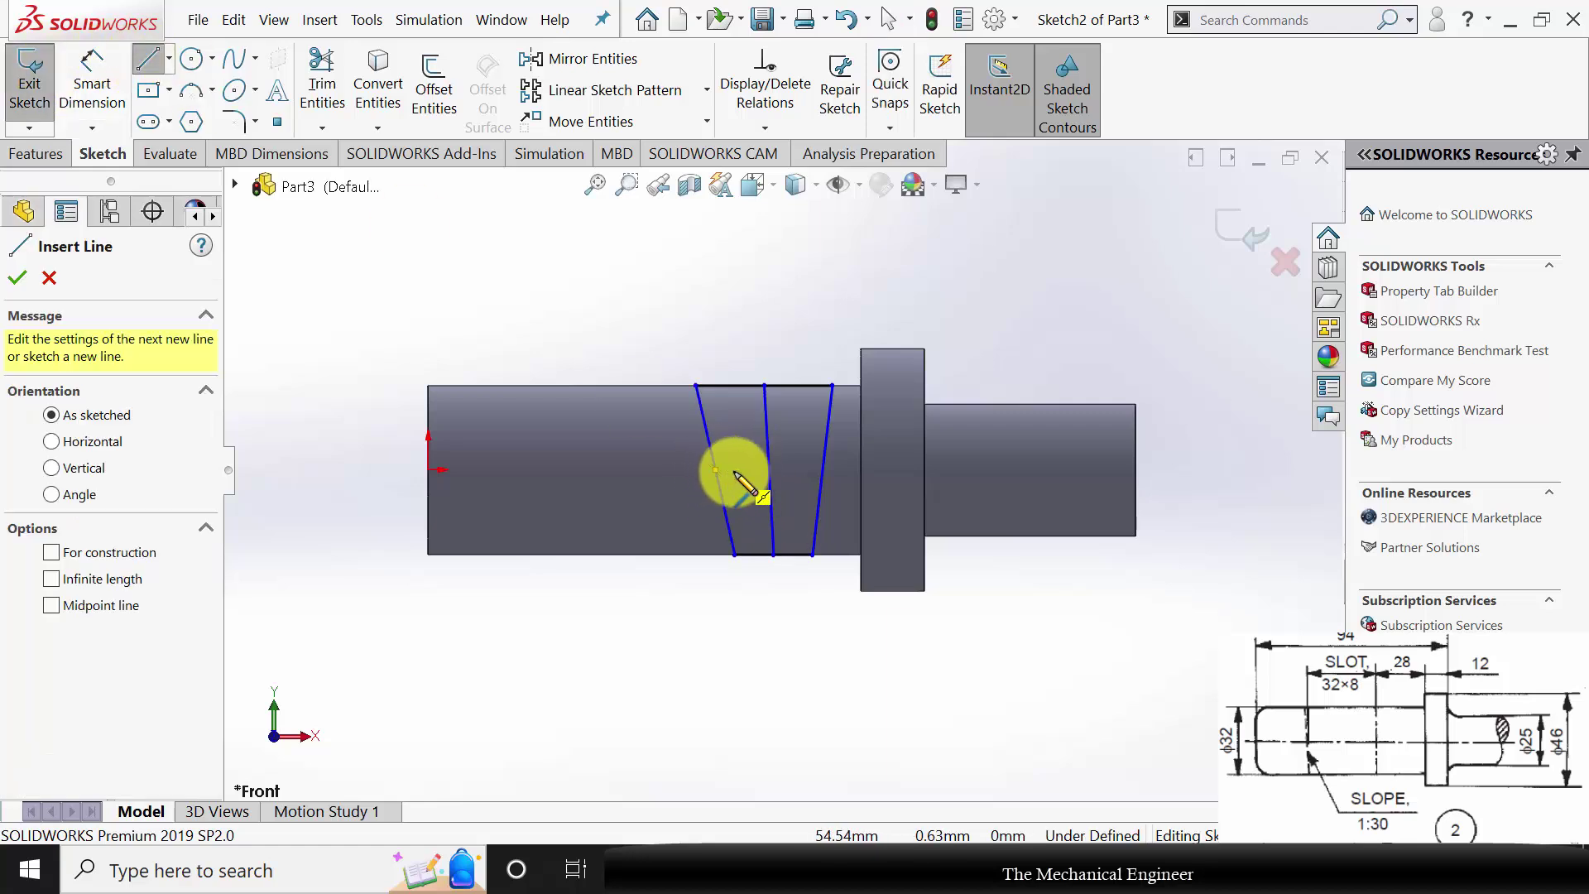
left_click(716, 469)
left_click(821, 470)
key("Escape")
key("Escape")
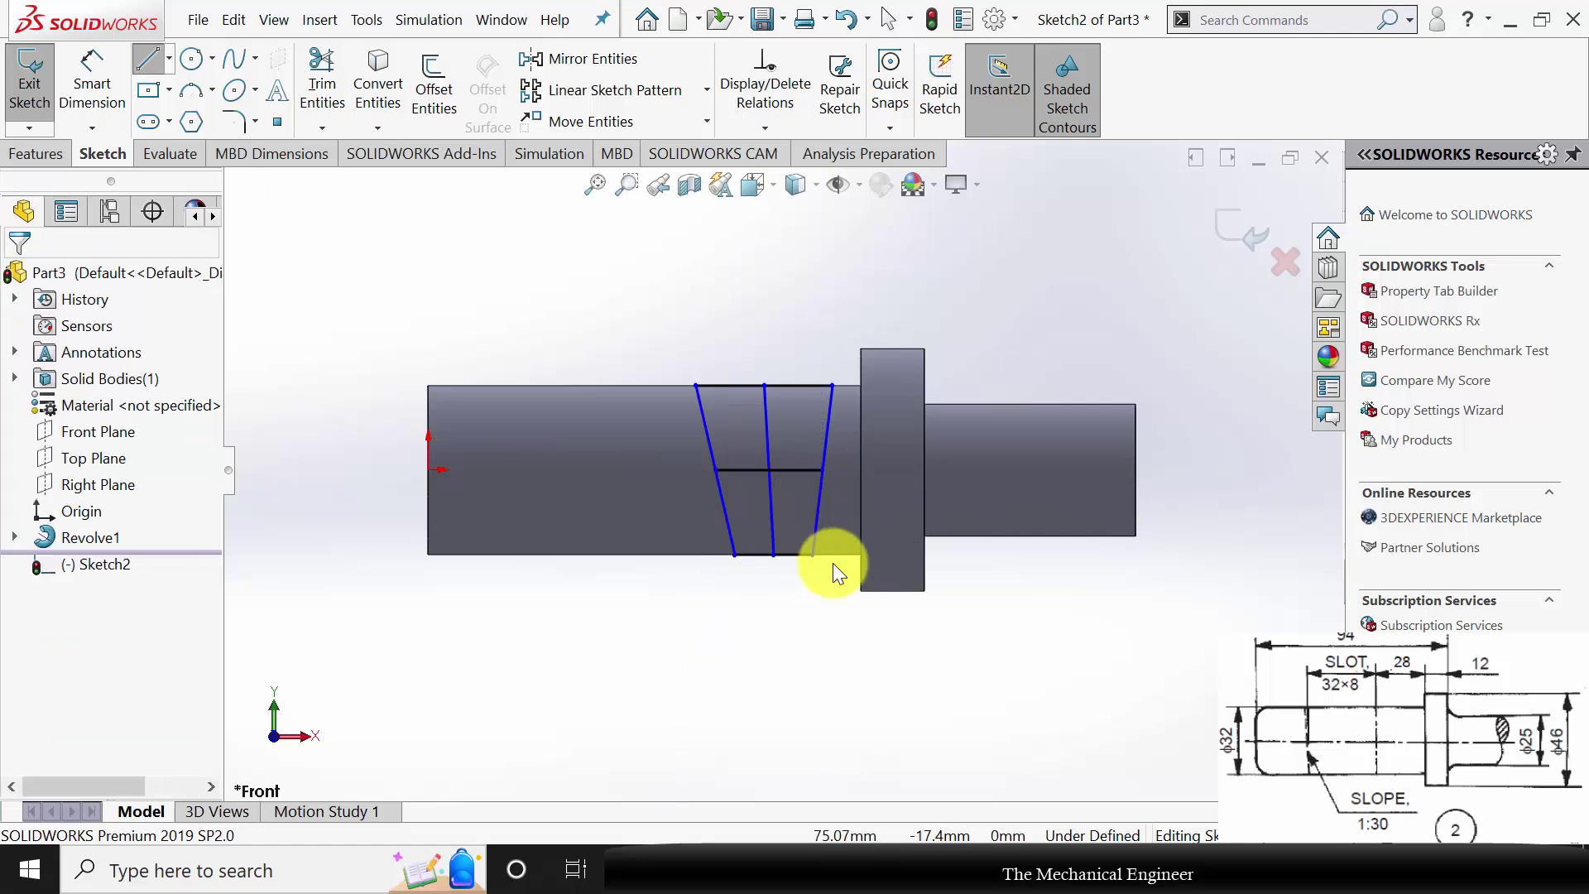
Make the upright midline vertical and convert both midlines to construction geometry.
left_click(771, 466)
left_click(29, 535)
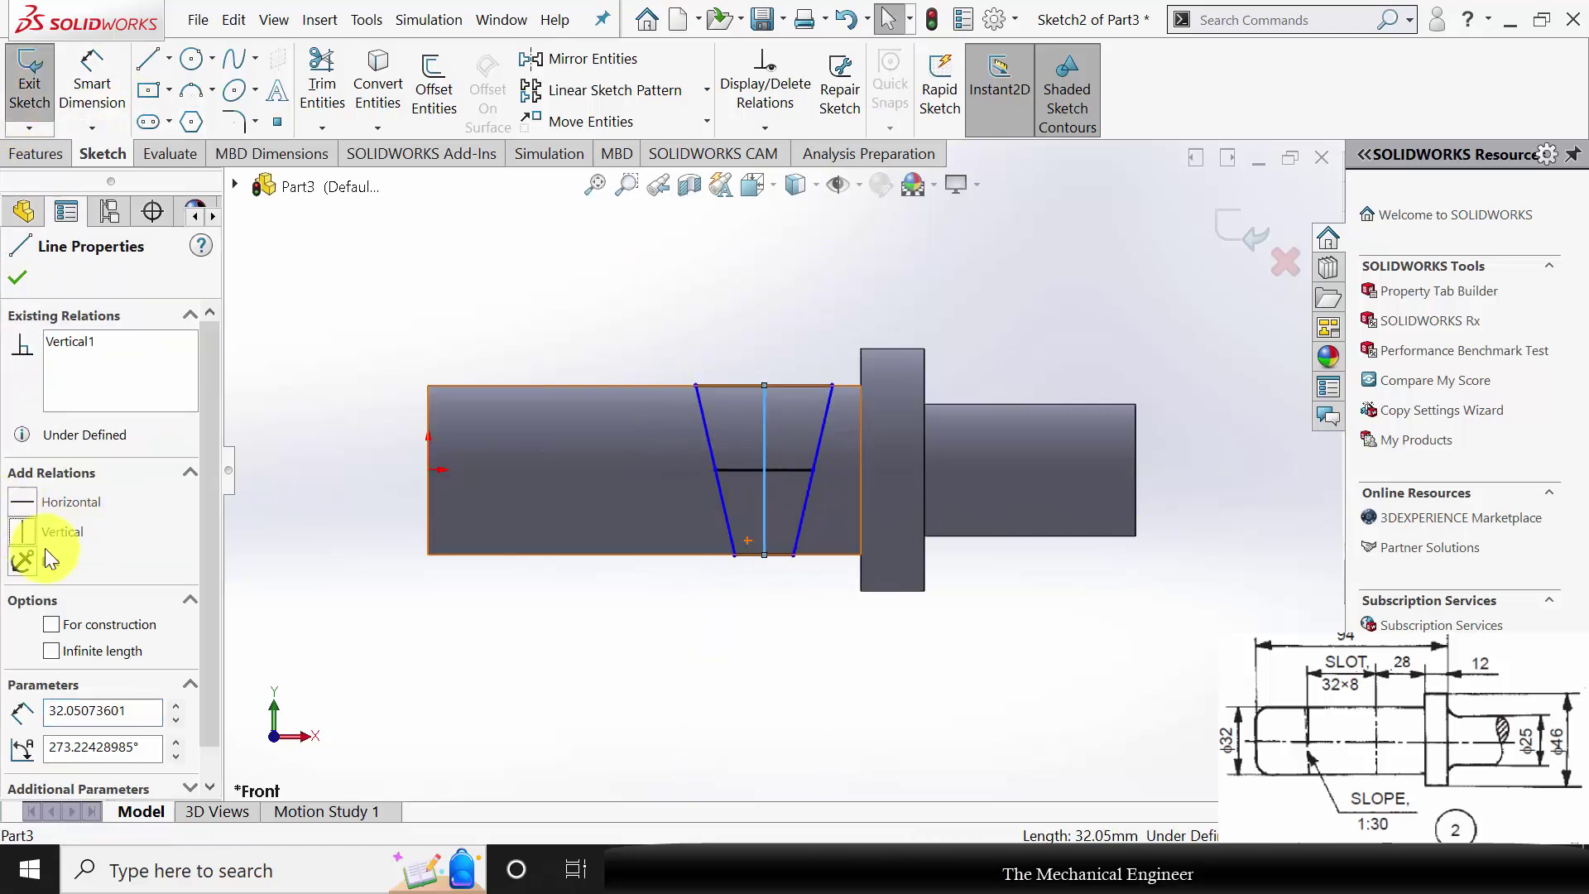
left_click(63, 625)
left_click(17, 277)
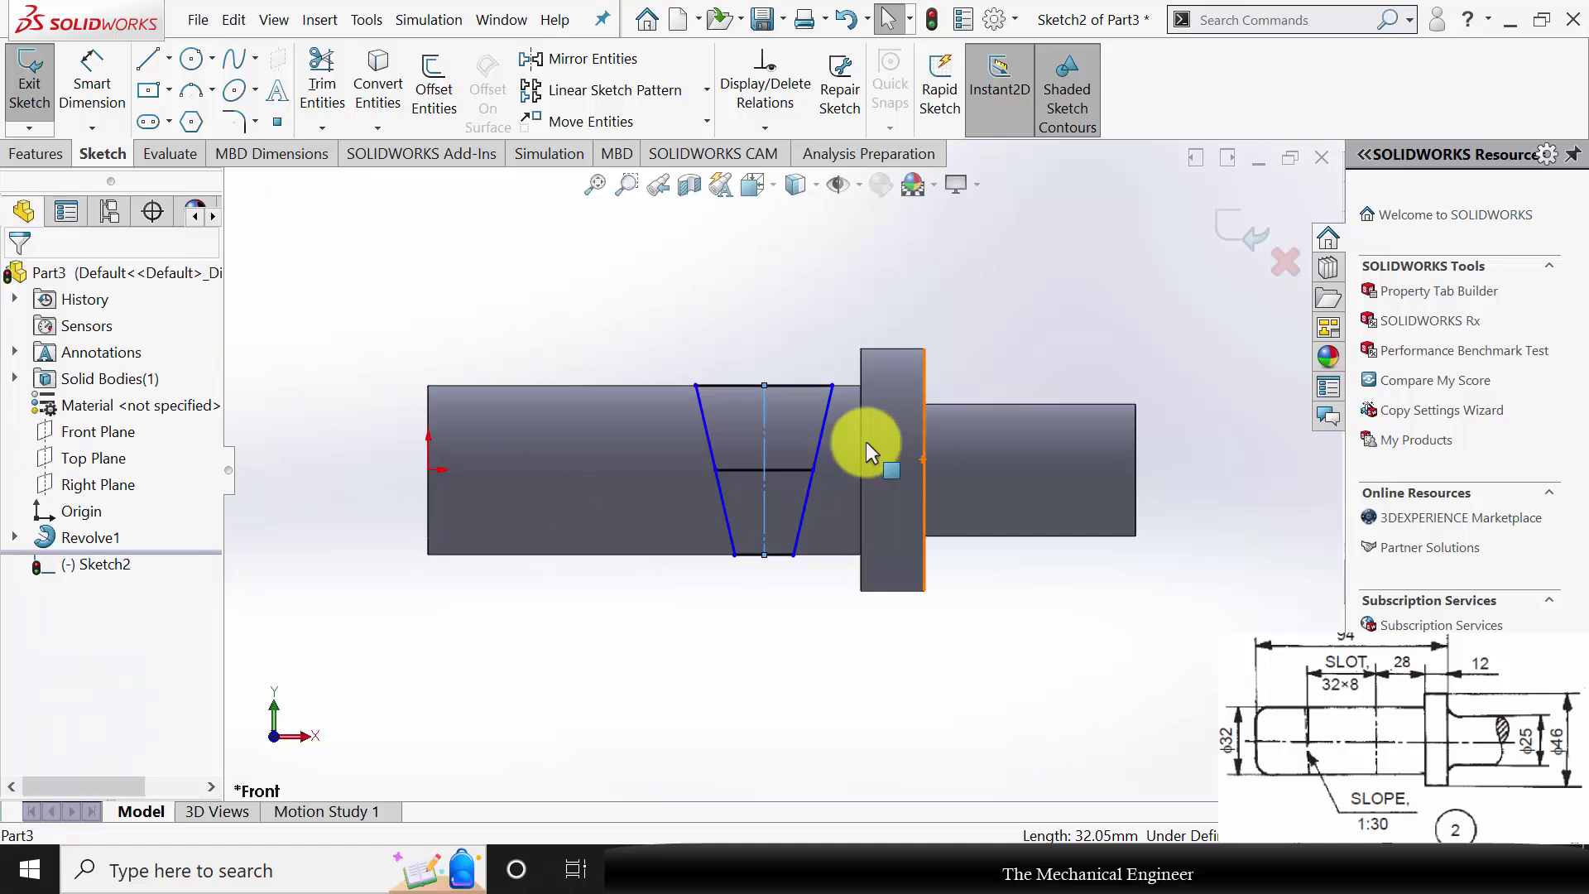
left_click(789, 469)
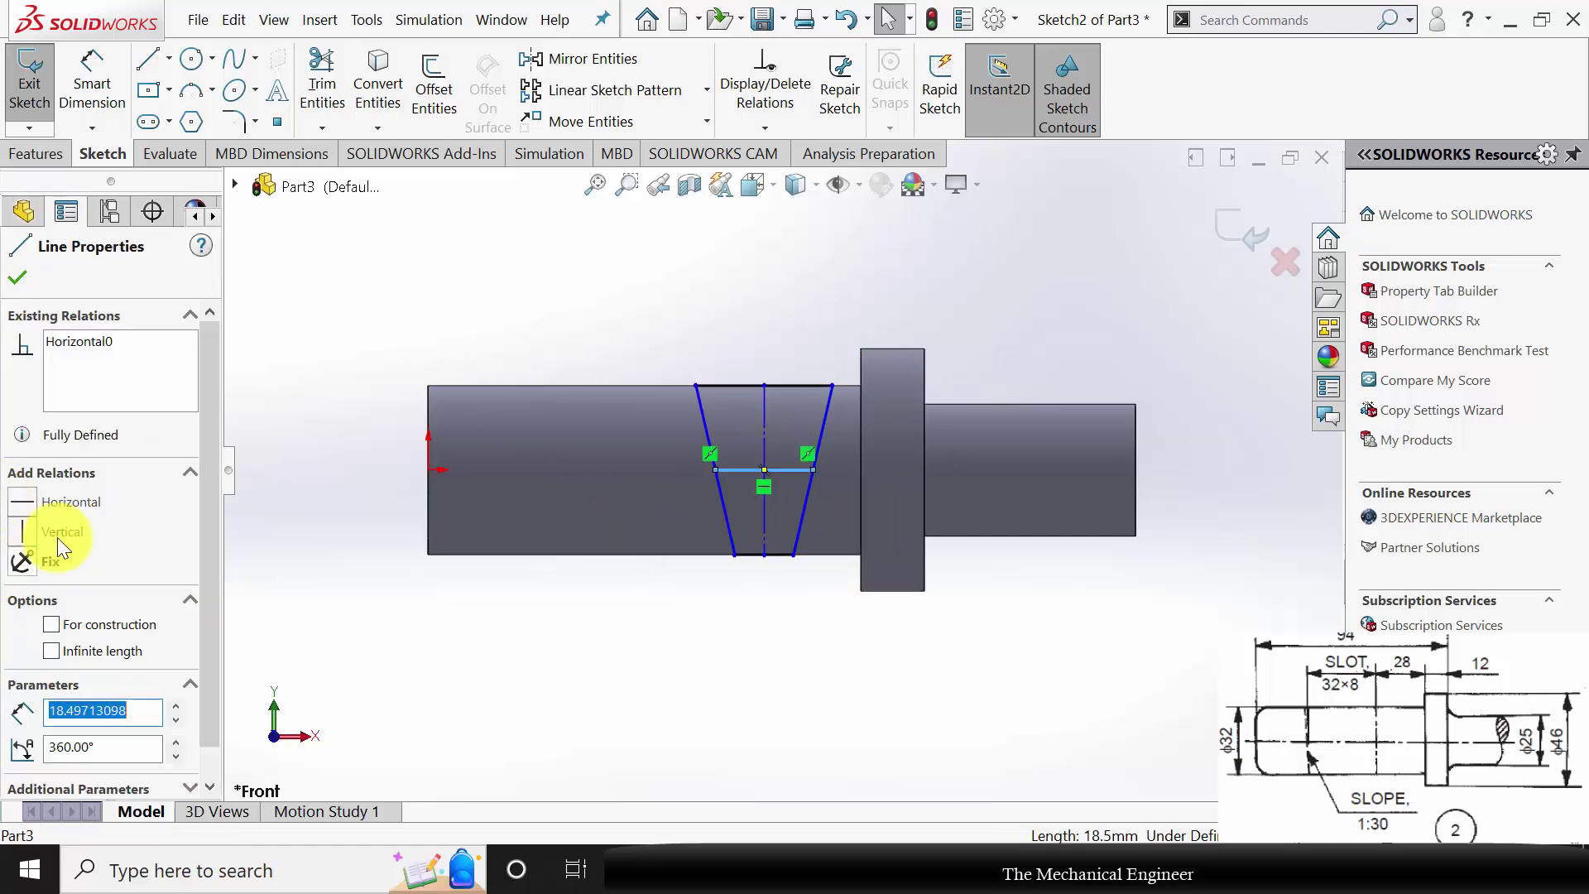
left_click(51, 625)
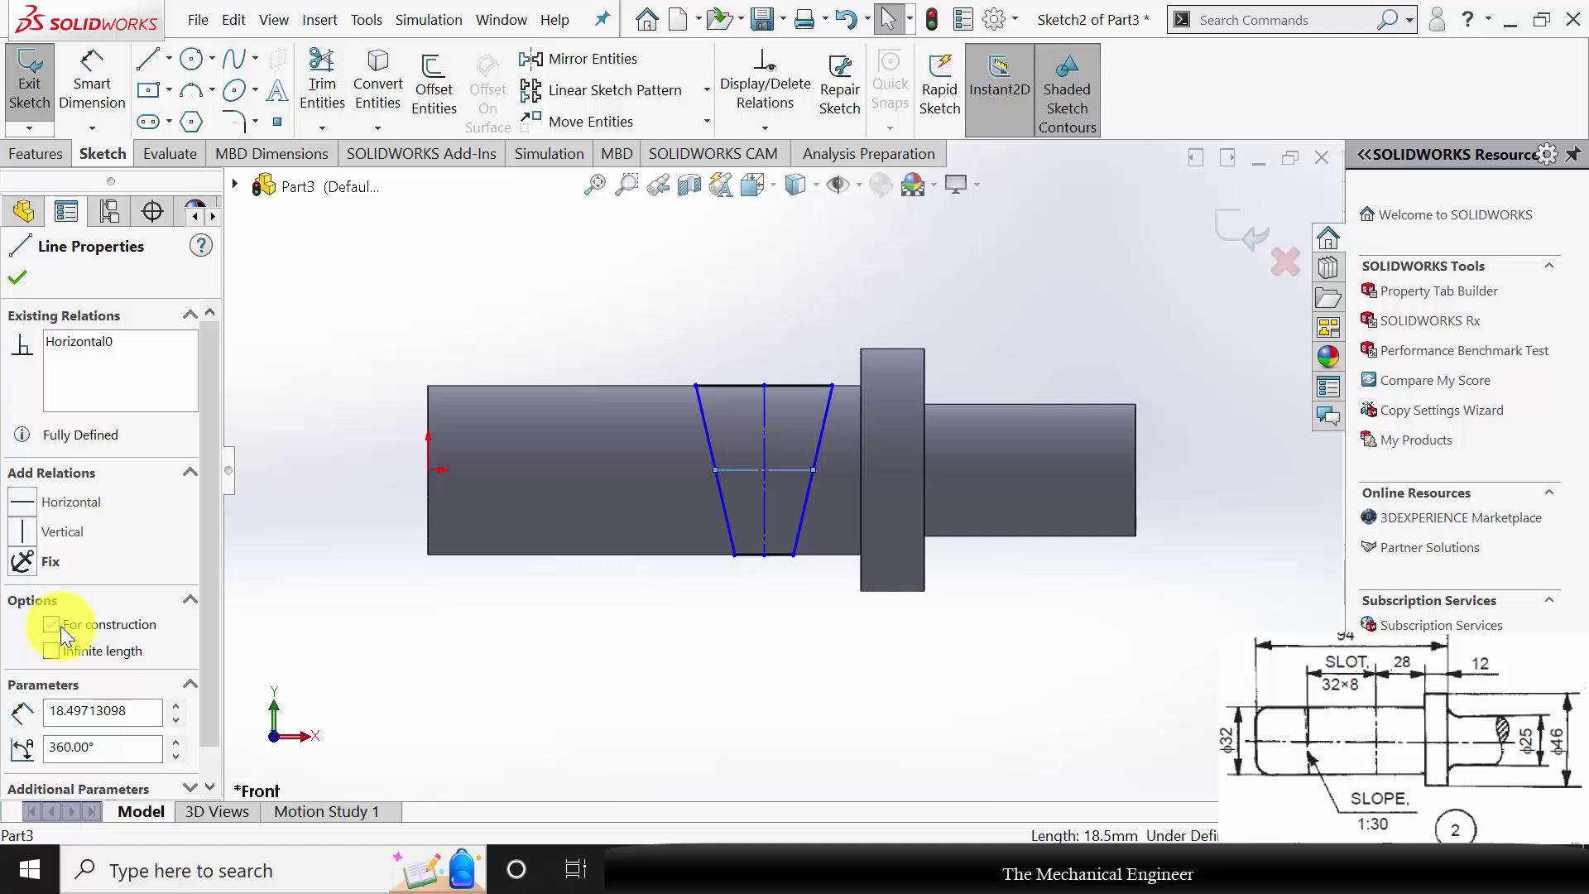
Dimension the slot outline's horizontal construction midline to 32 mm.
left_click(17, 280)
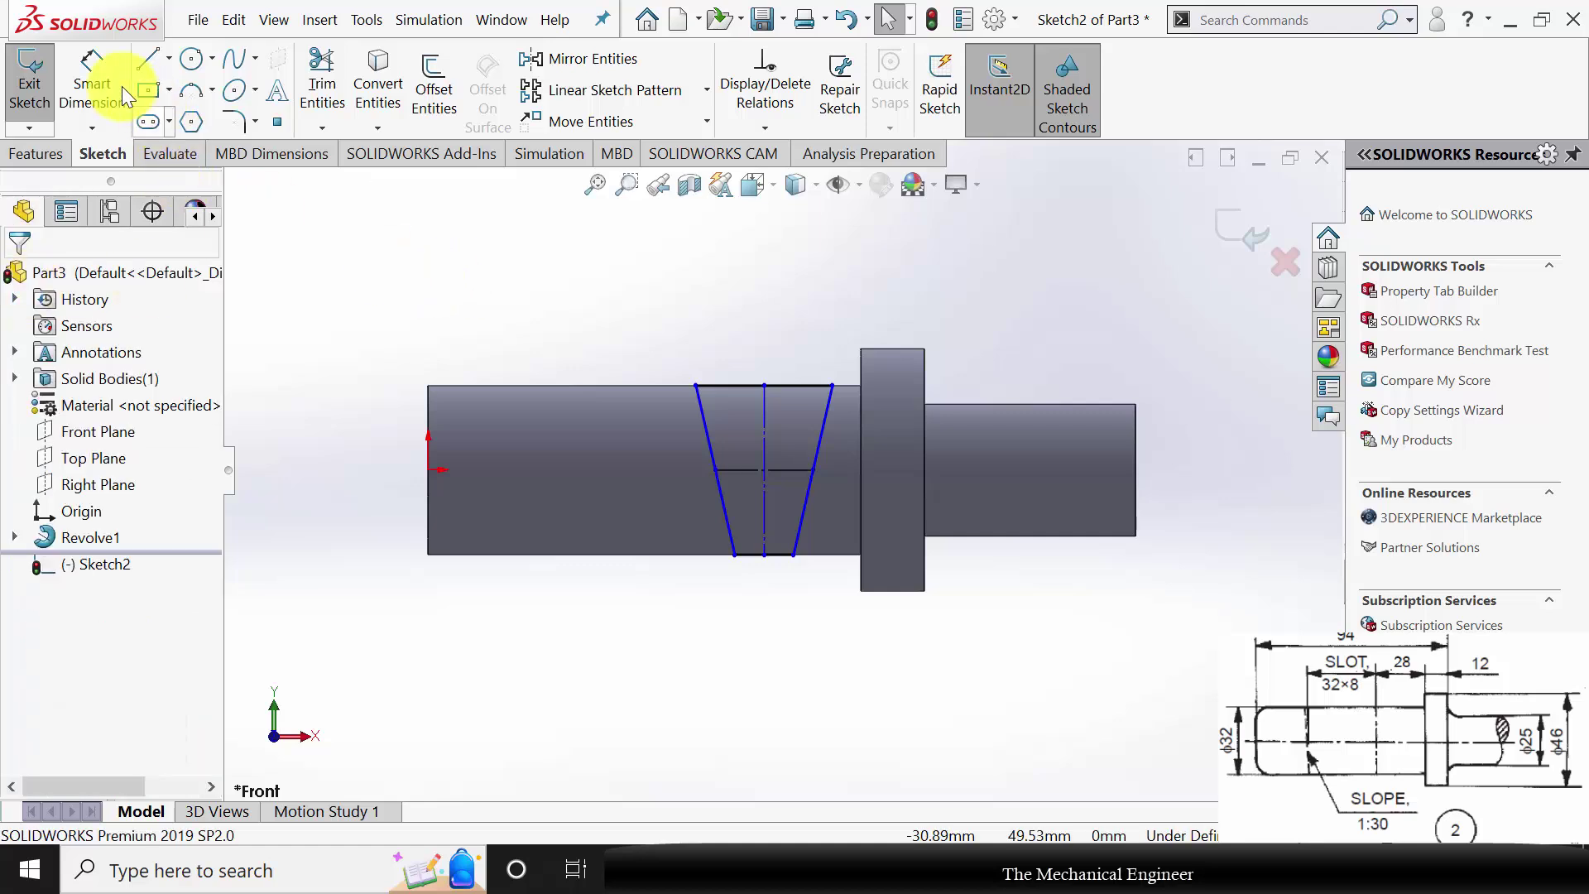
left_click(99, 82)
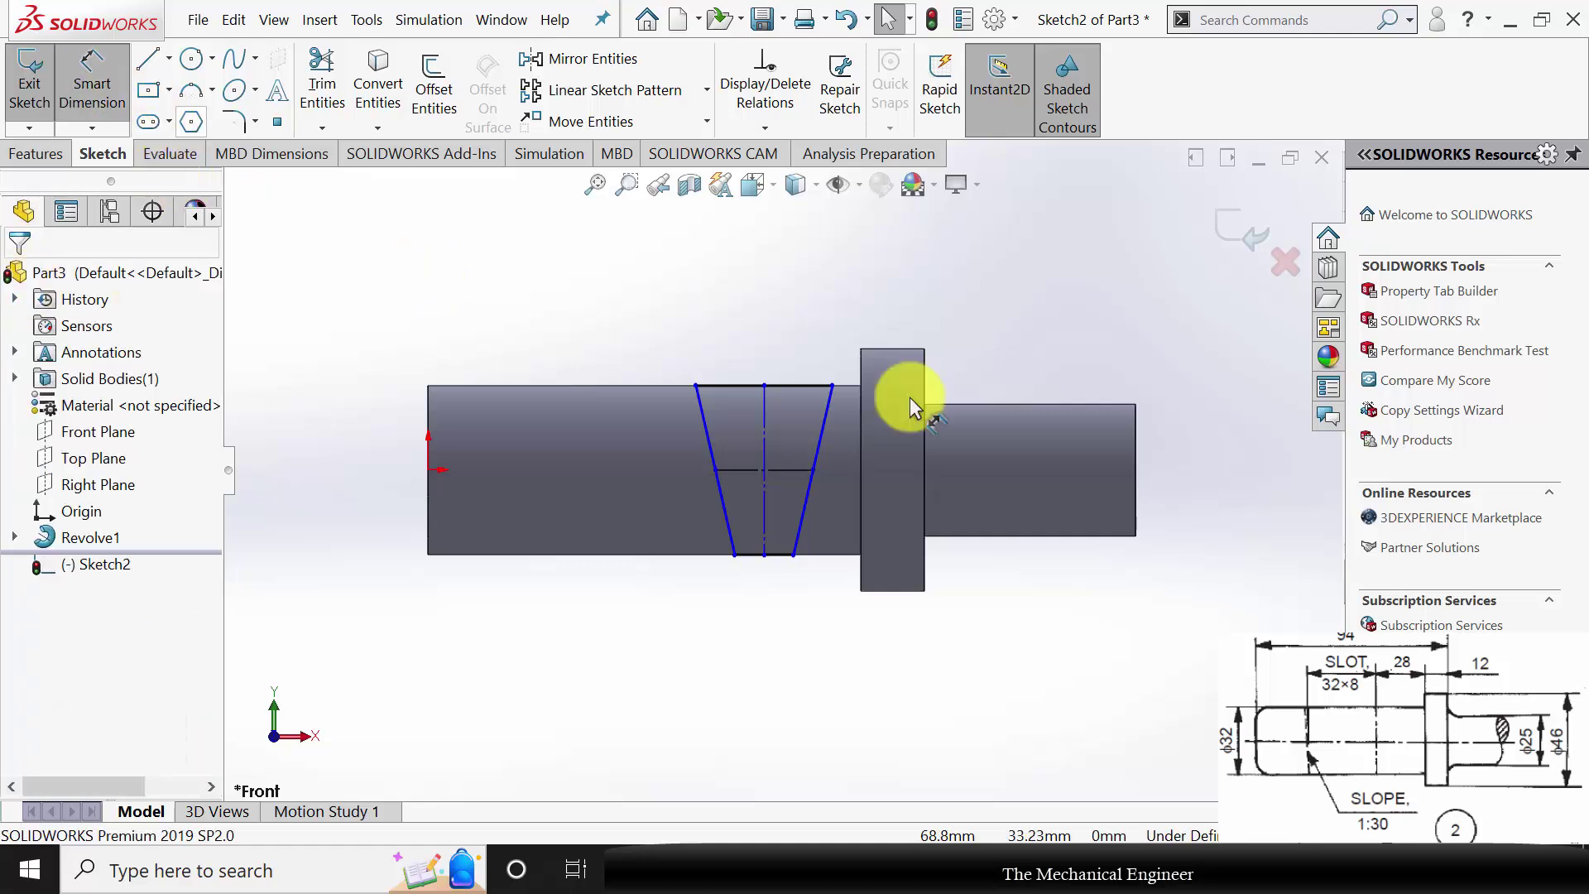
left_click(803, 318)
type("32")
key("Return")
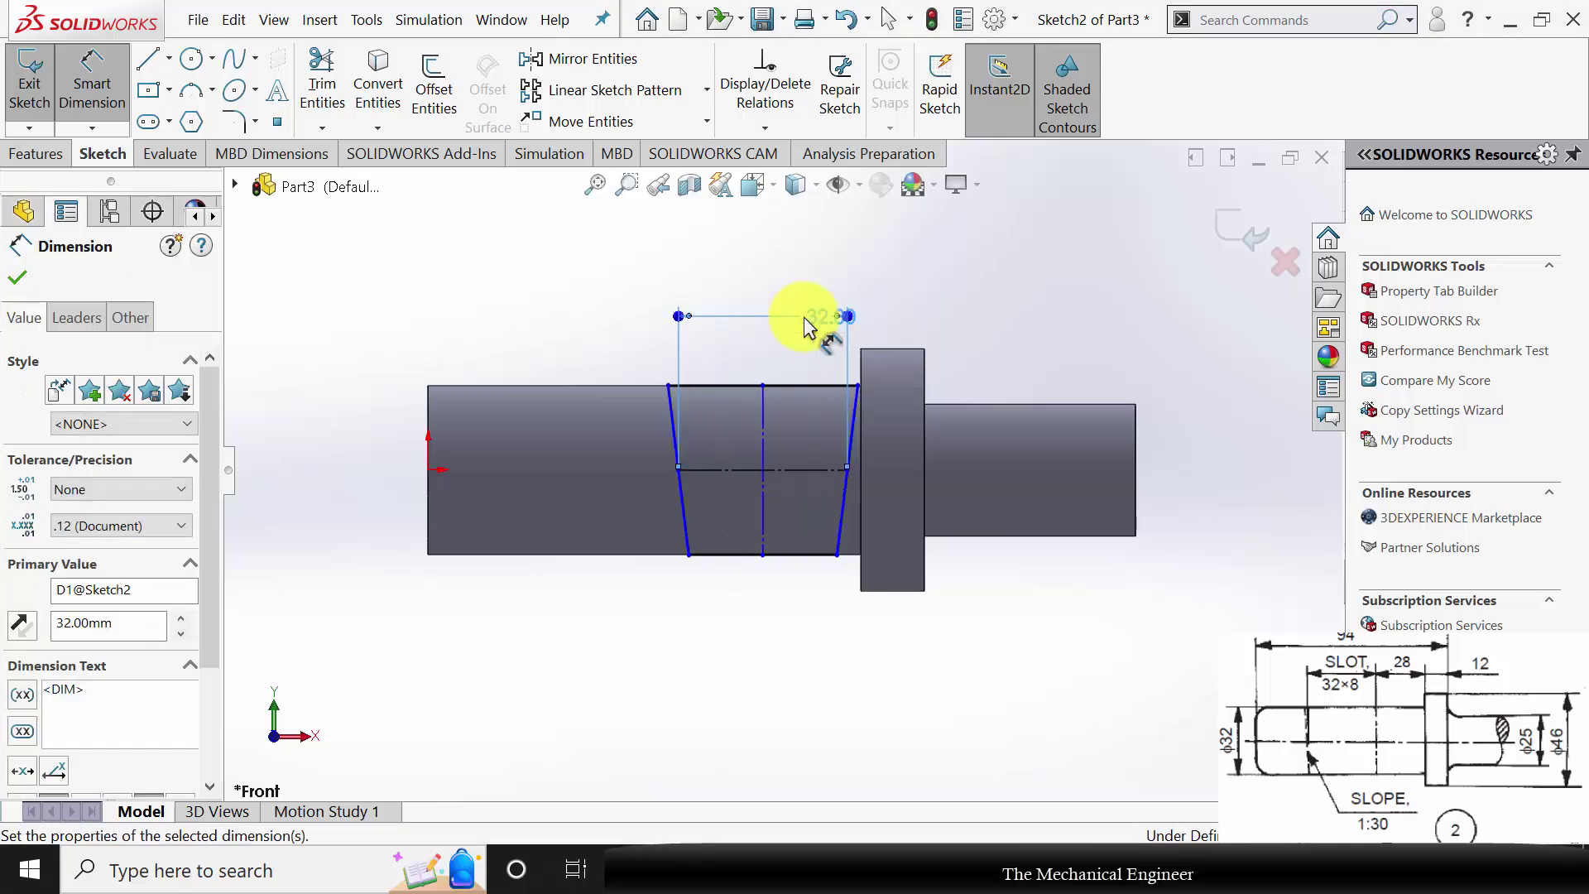
Set the angle between the outline's slanted side farther from the collar and the vertical construction line to 1.91 degrees.
left_click(673, 419)
left_click(763, 440)
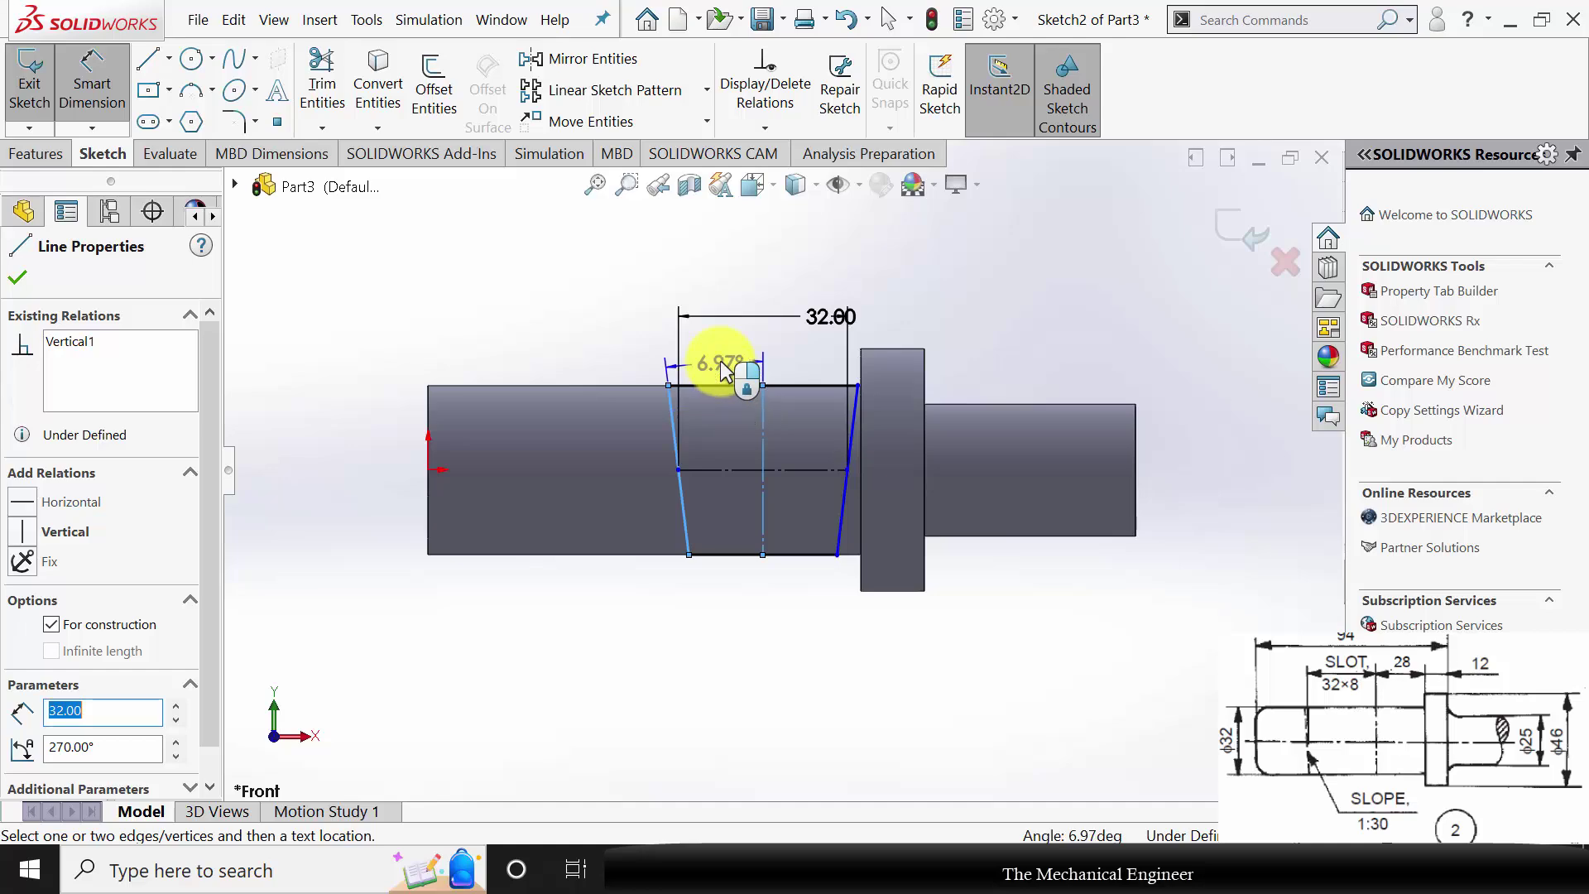
left_click(721, 364)
type("1.")
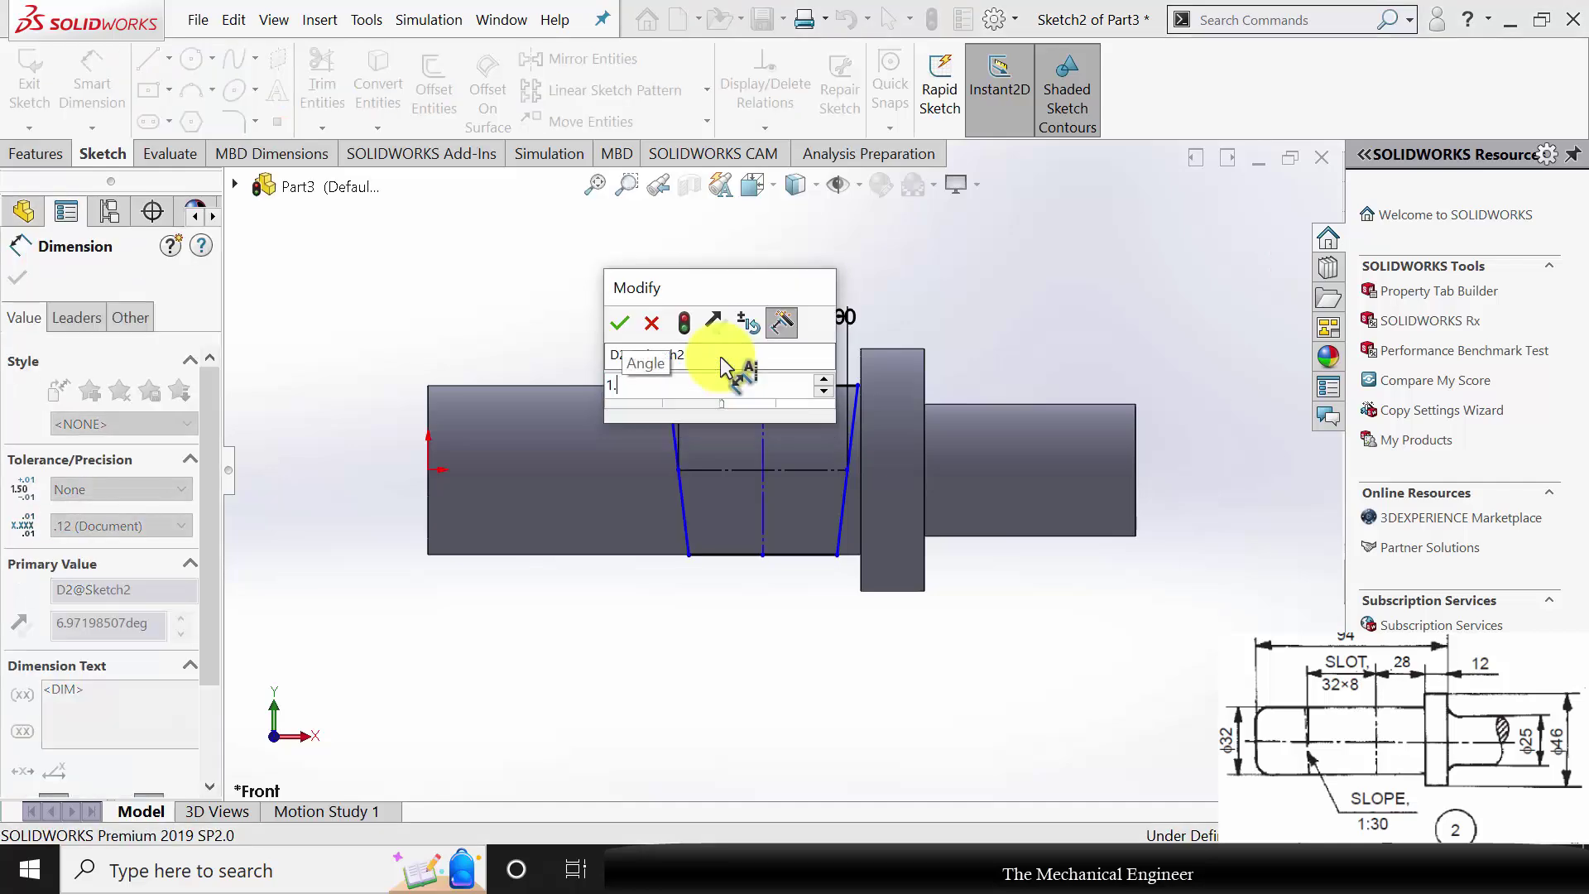
type("91")
key("Return")
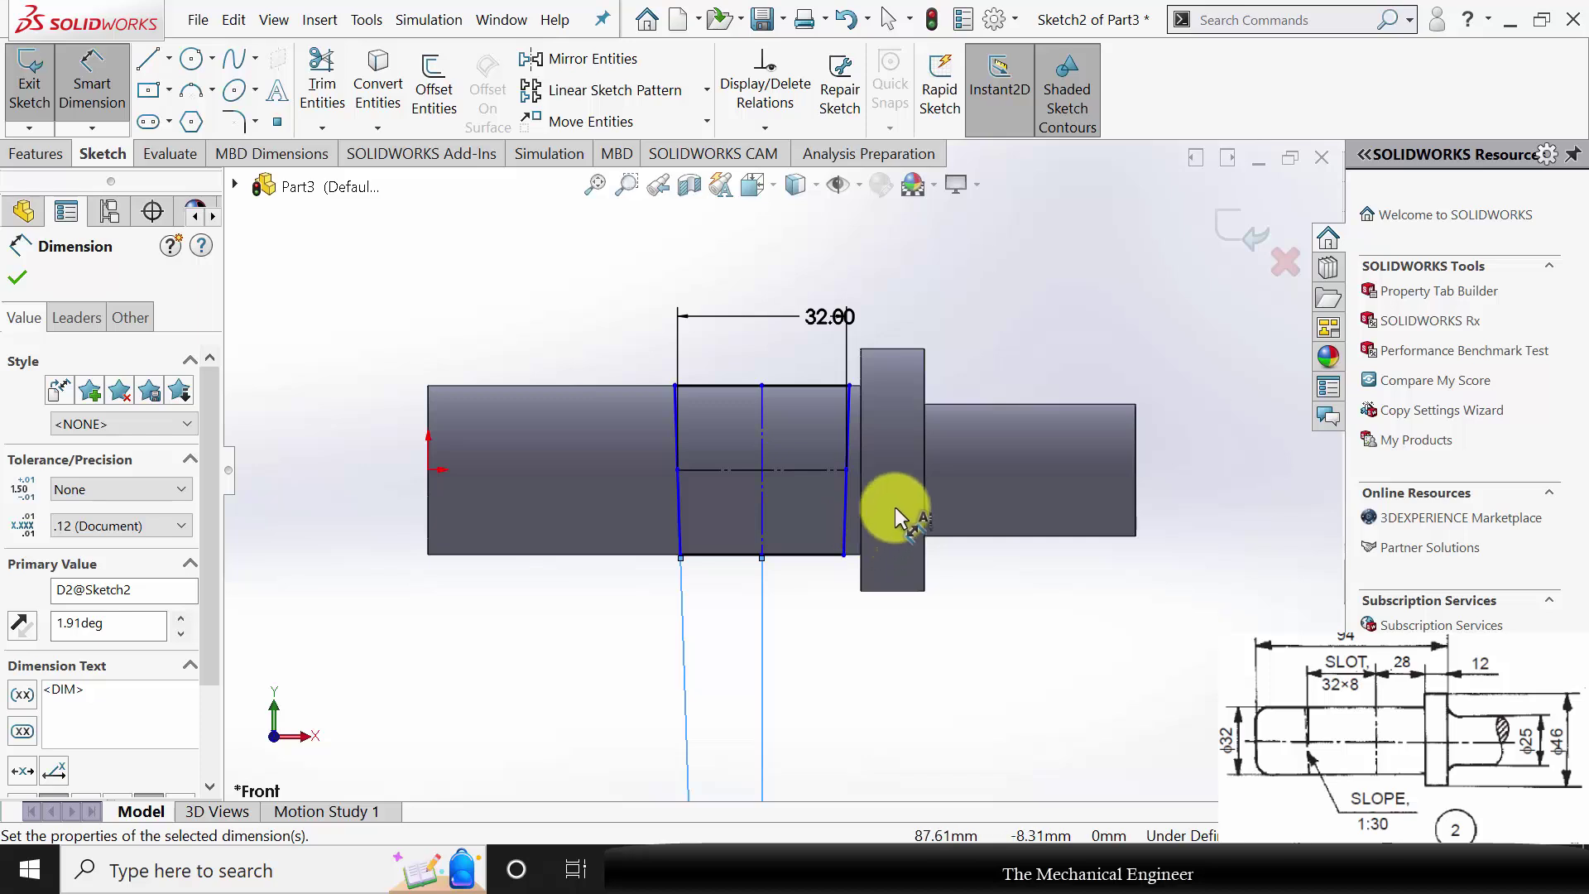
Dimension the horizontal midline's end nearest the collar 28 mm from the collar's inner face.
left_click(846, 472)
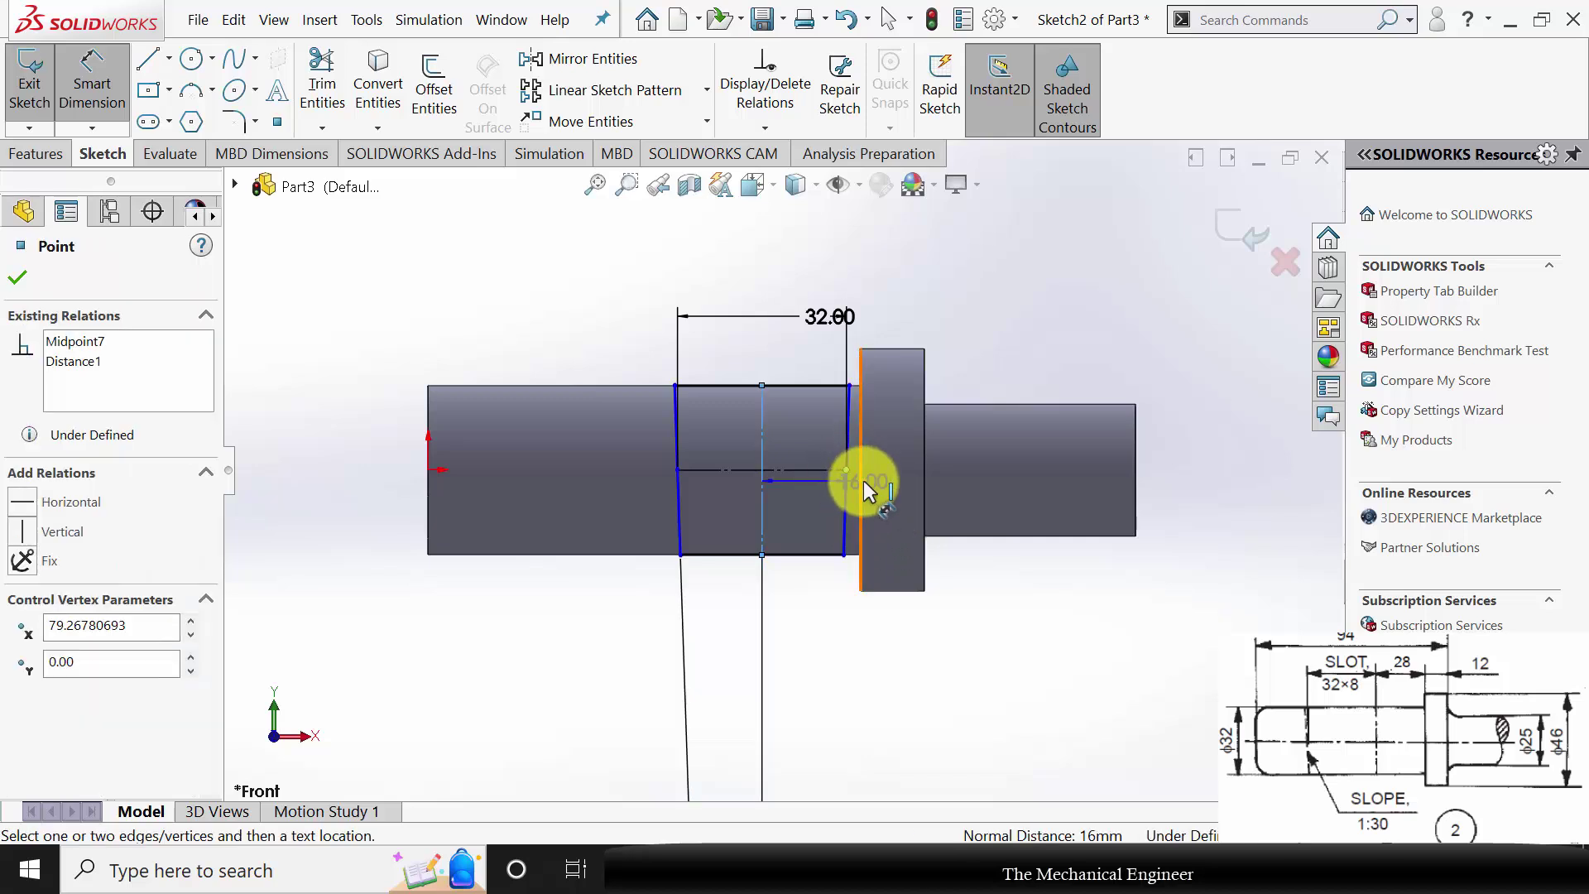
left_click(862, 485)
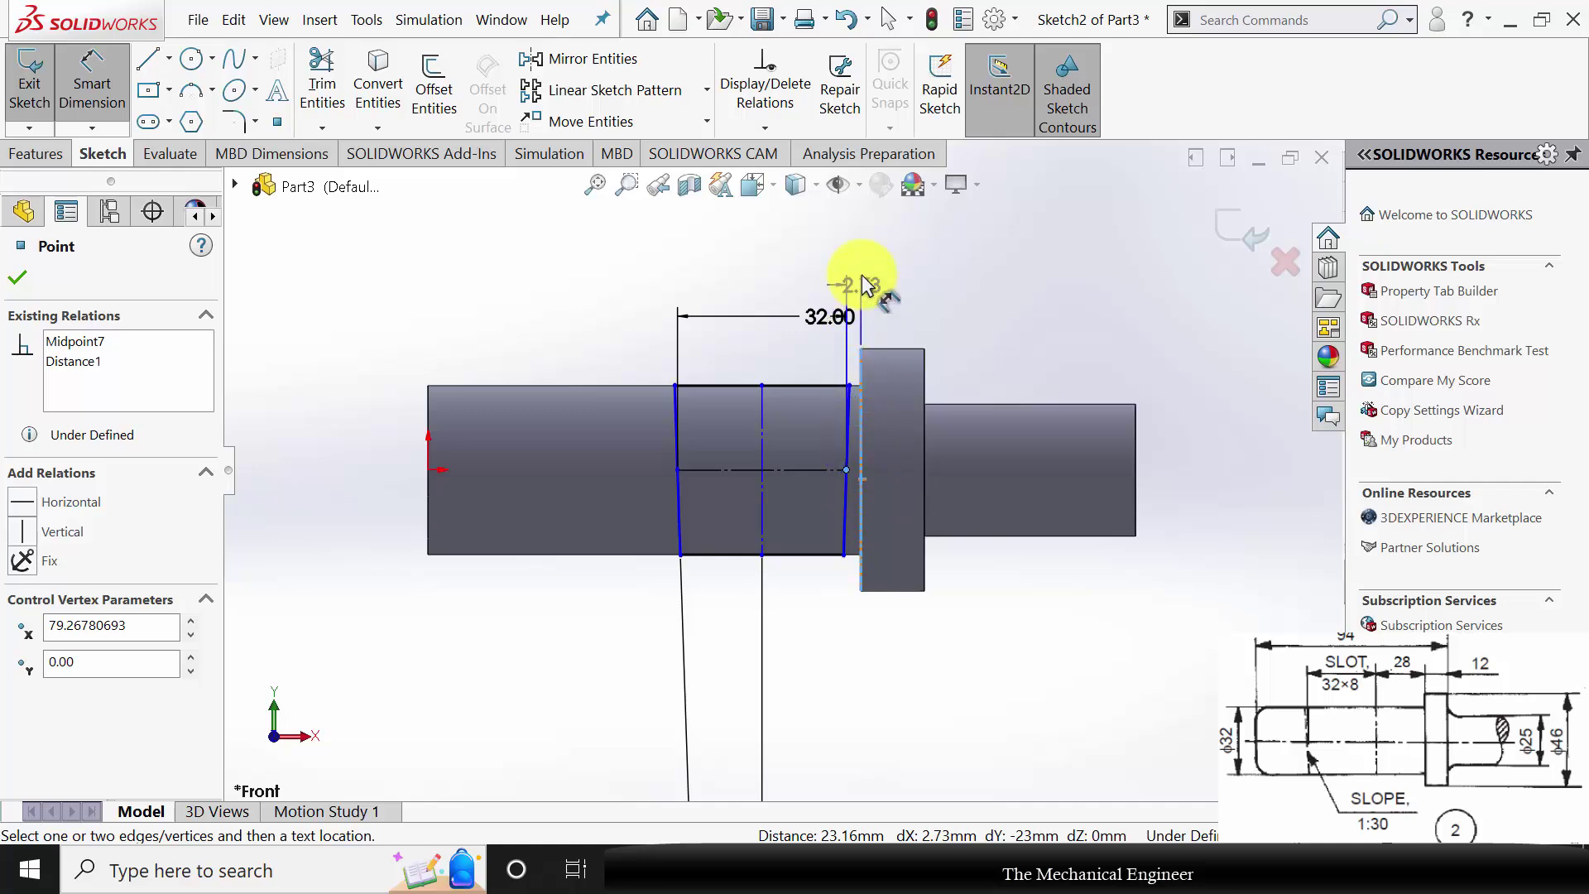
left_click(864, 278)
type("2")
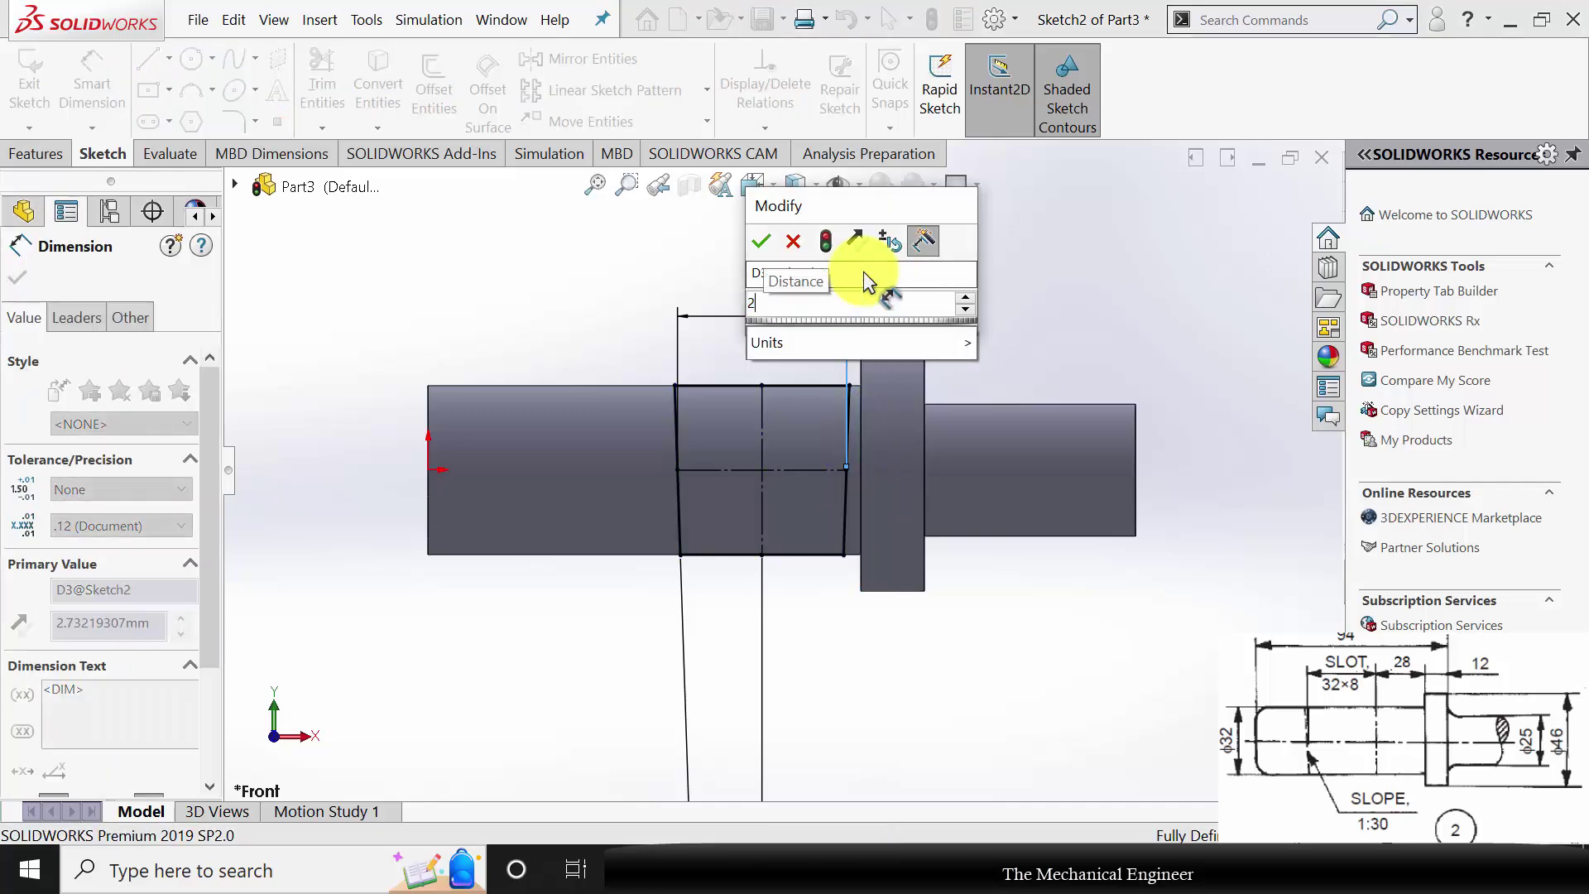
type("8")
key("Return")
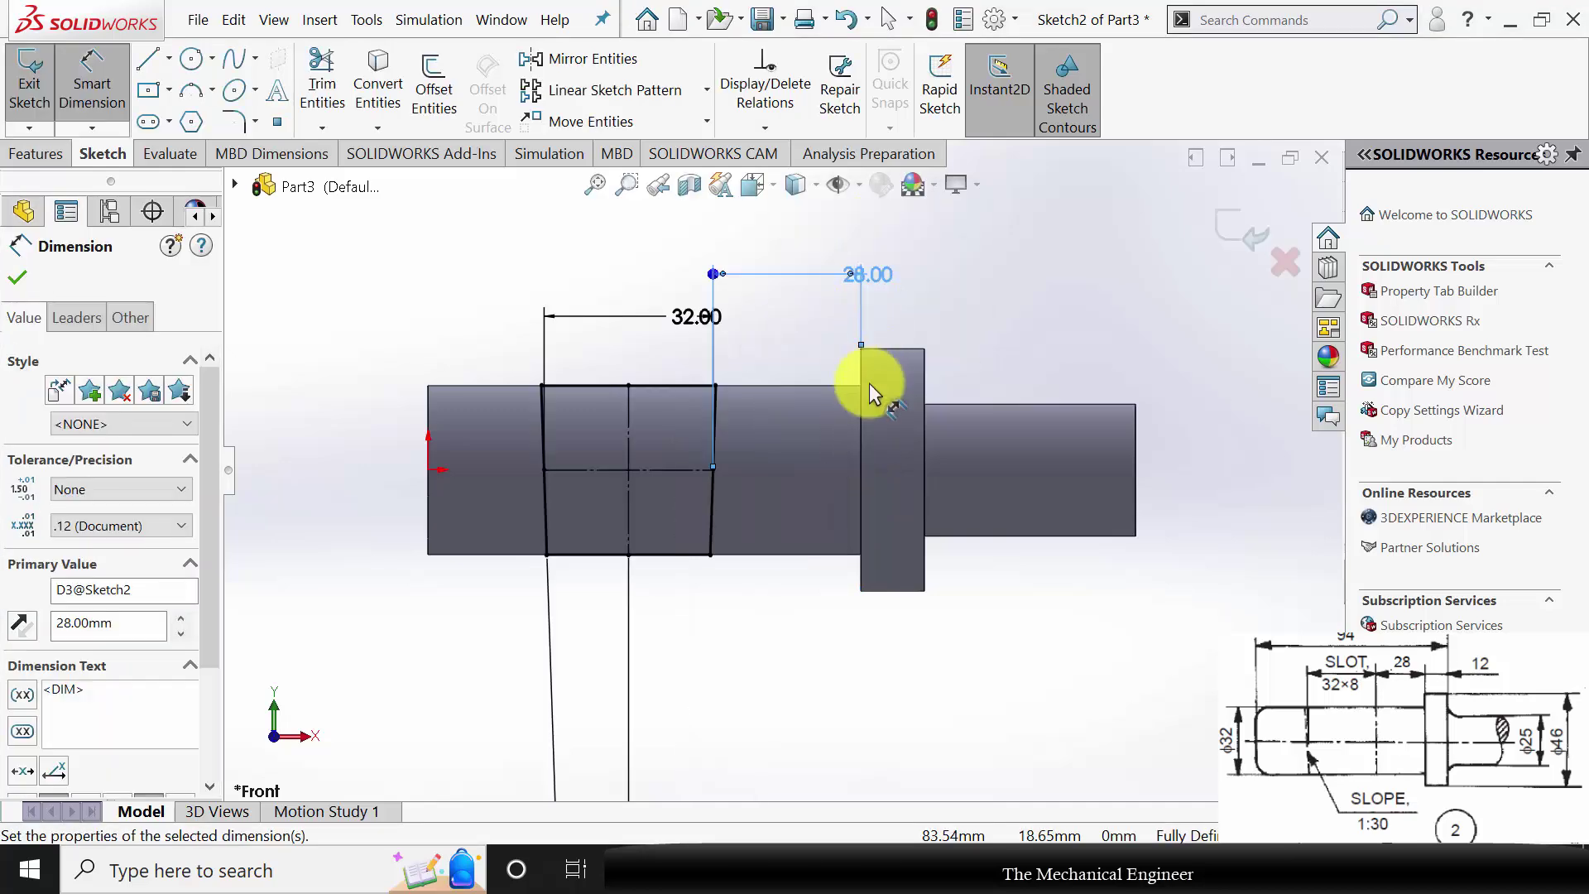
left_click(17, 281)
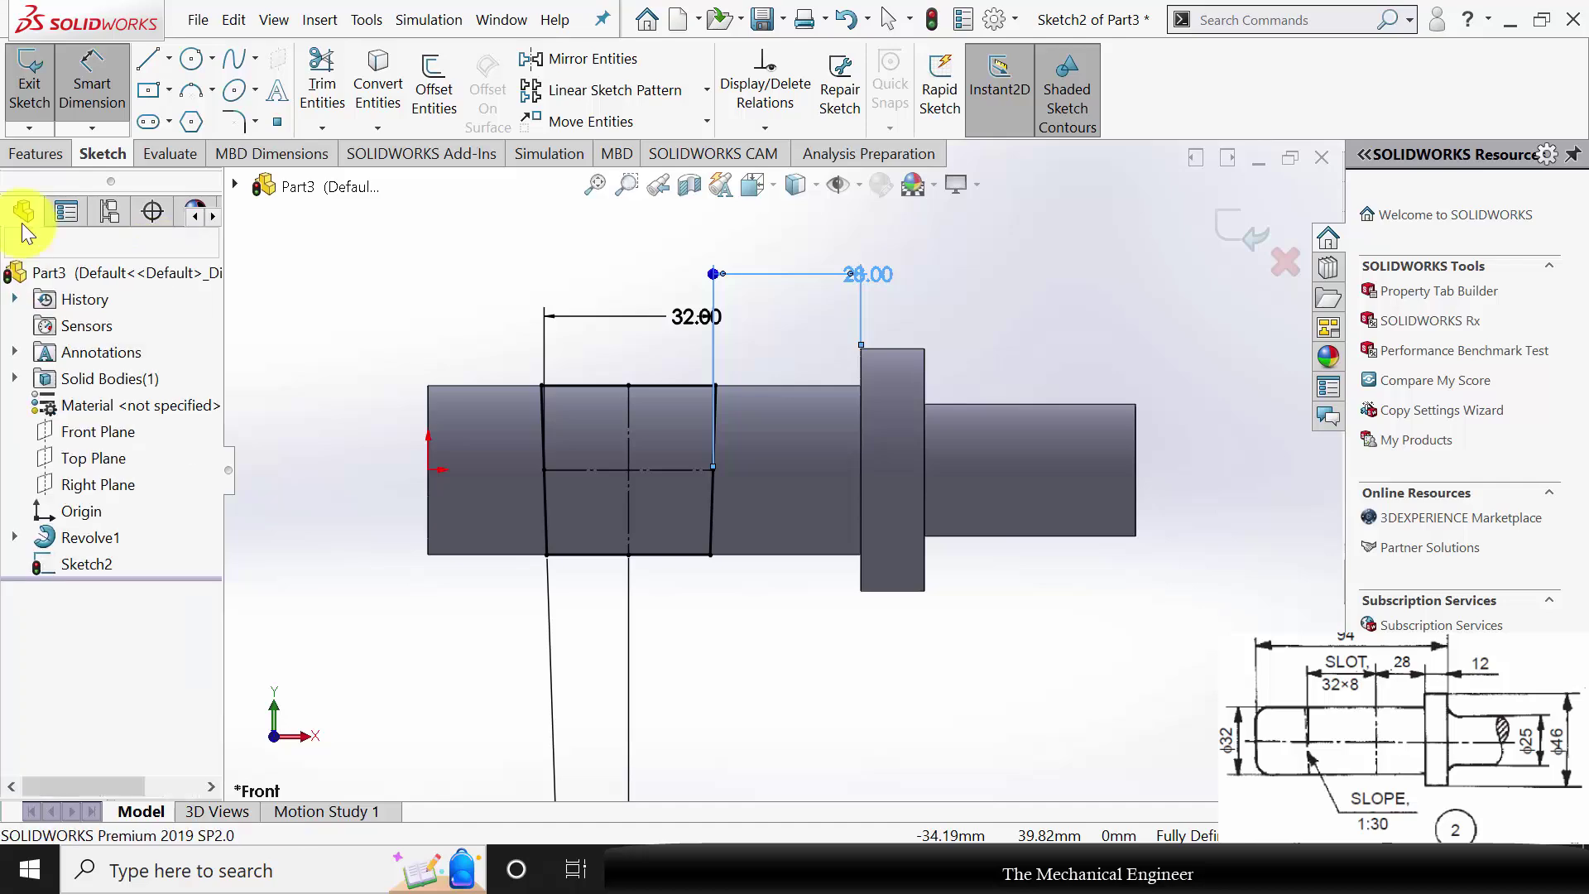
Cut the tapered slot through the body with an extruded cut, Mid Plane, 8 mm deep.
left_click(60, 154)
left_click(339, 87)
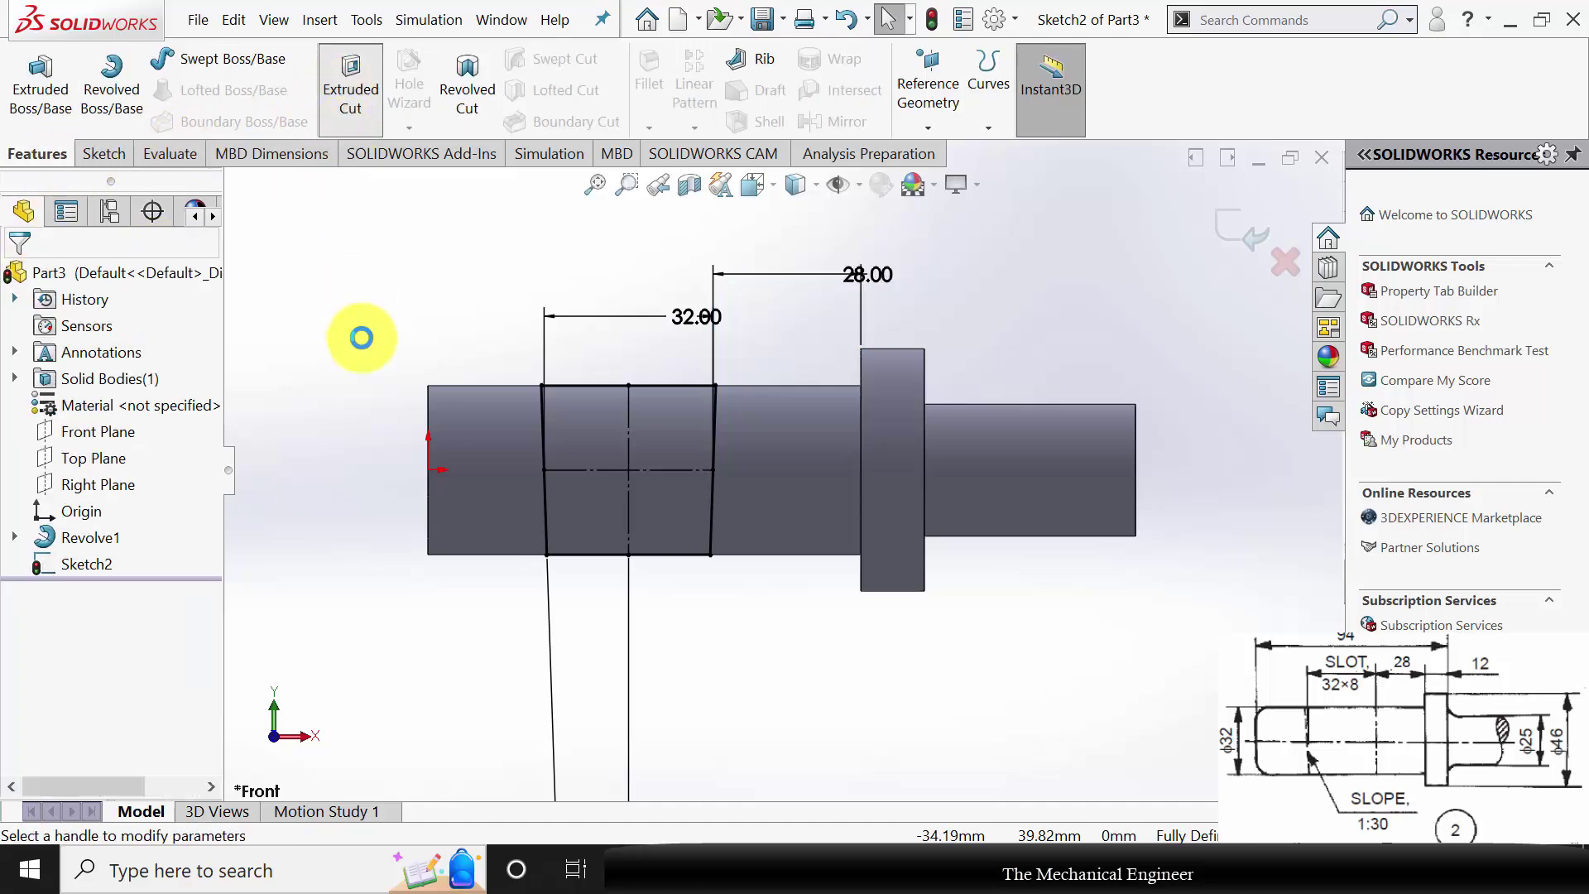
left_click(159, 406)
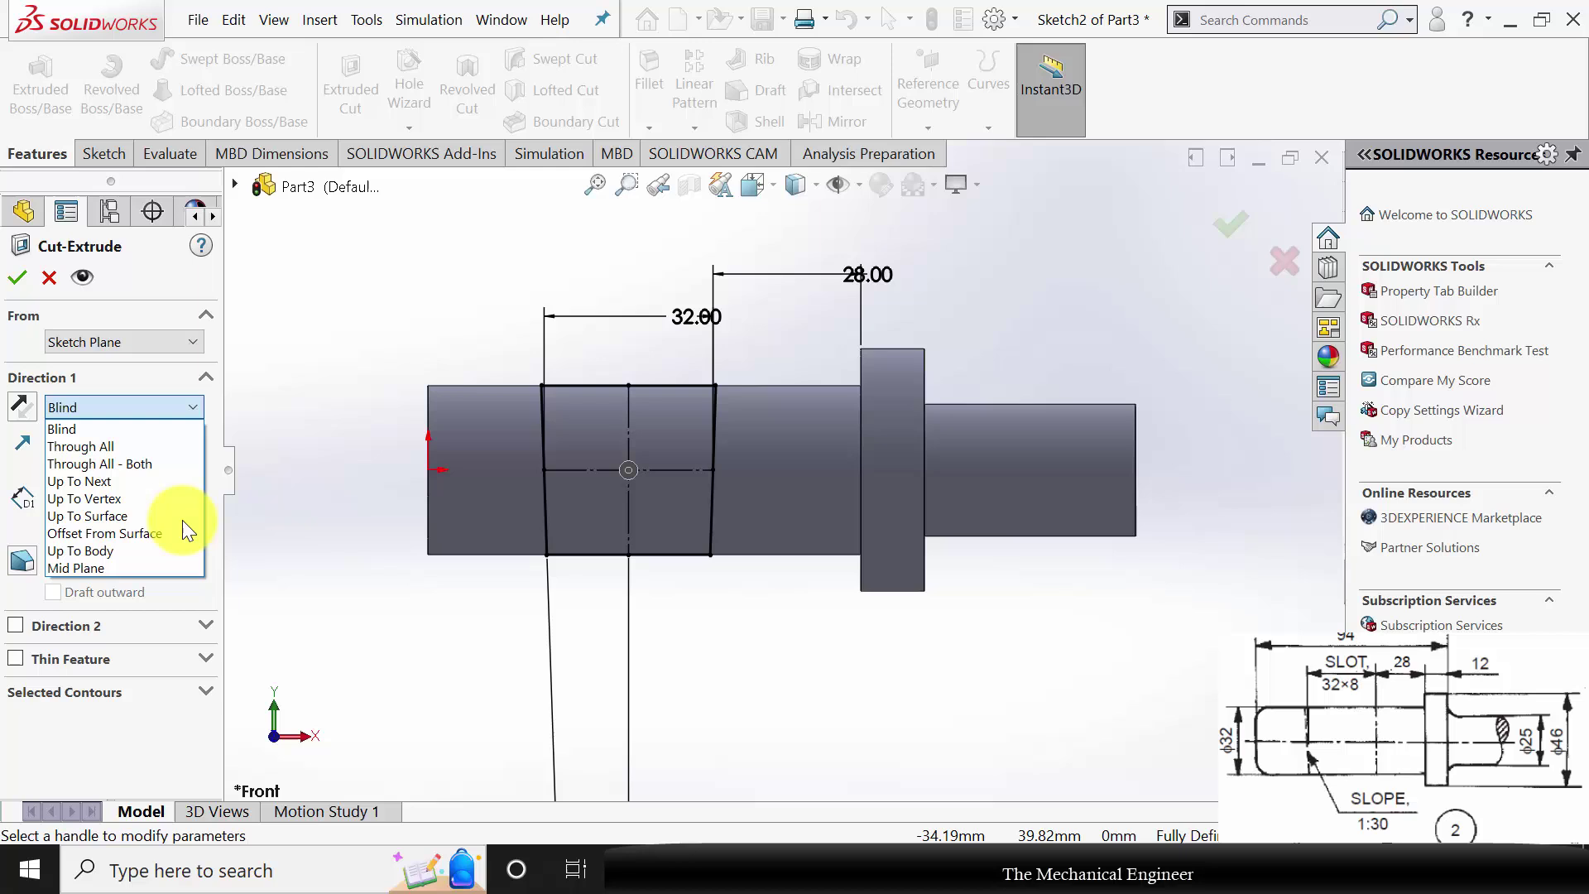
left_click(142, 567)
type("8.00mm")
key("Return")
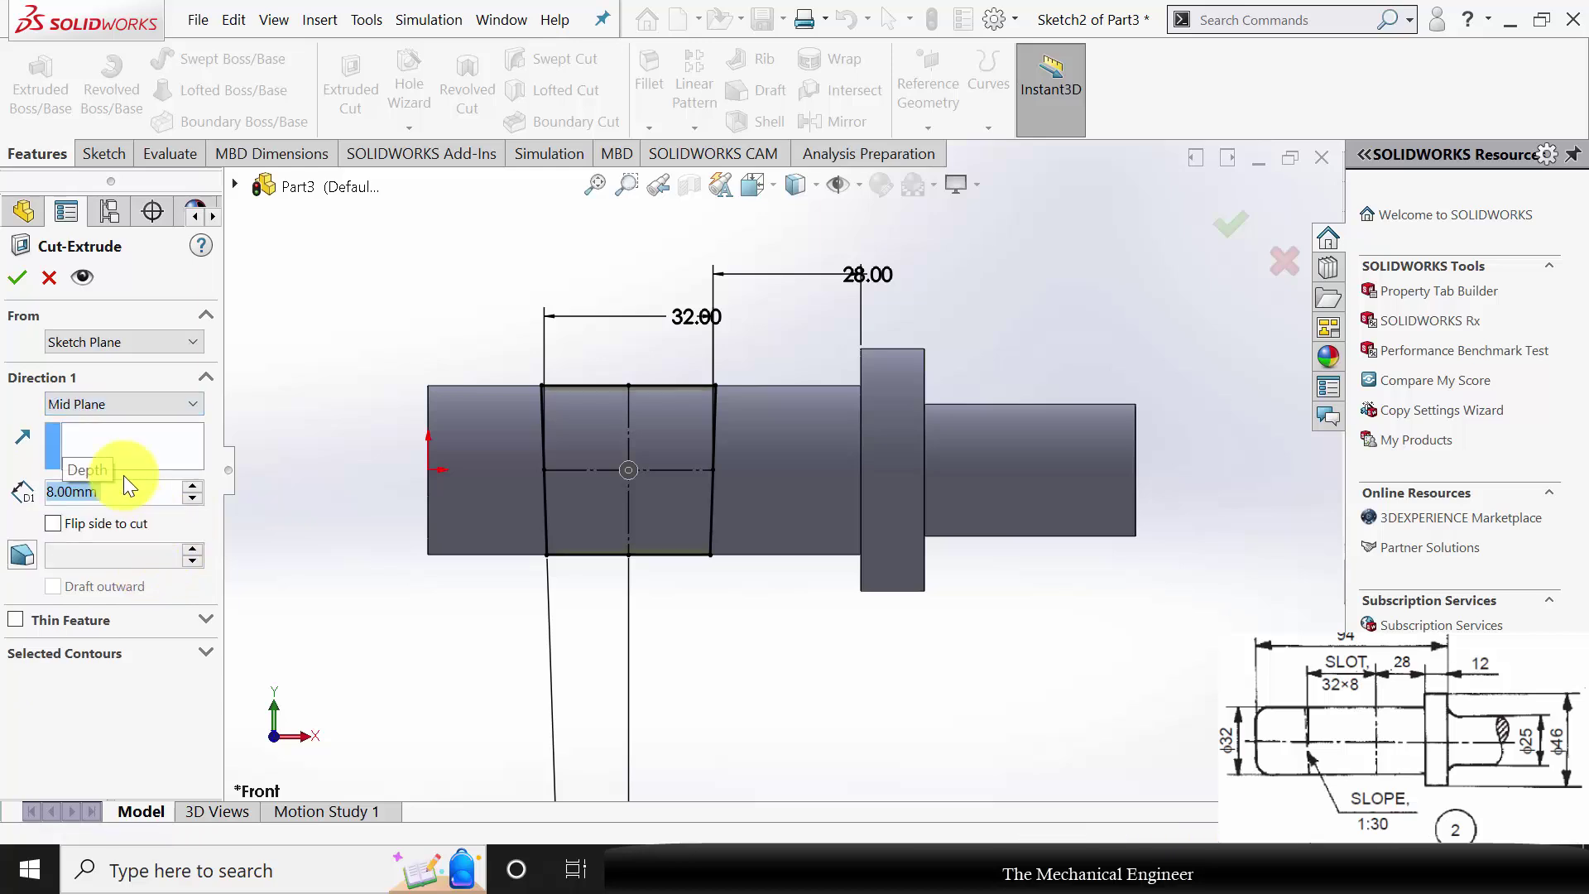
Fillet the body's free end face, the body-to-collar edge, the collar's outer rim and the thinner shank's cylindrical face with a 2 mm radius.
middle_click_drag(563, 593, 654, 591)
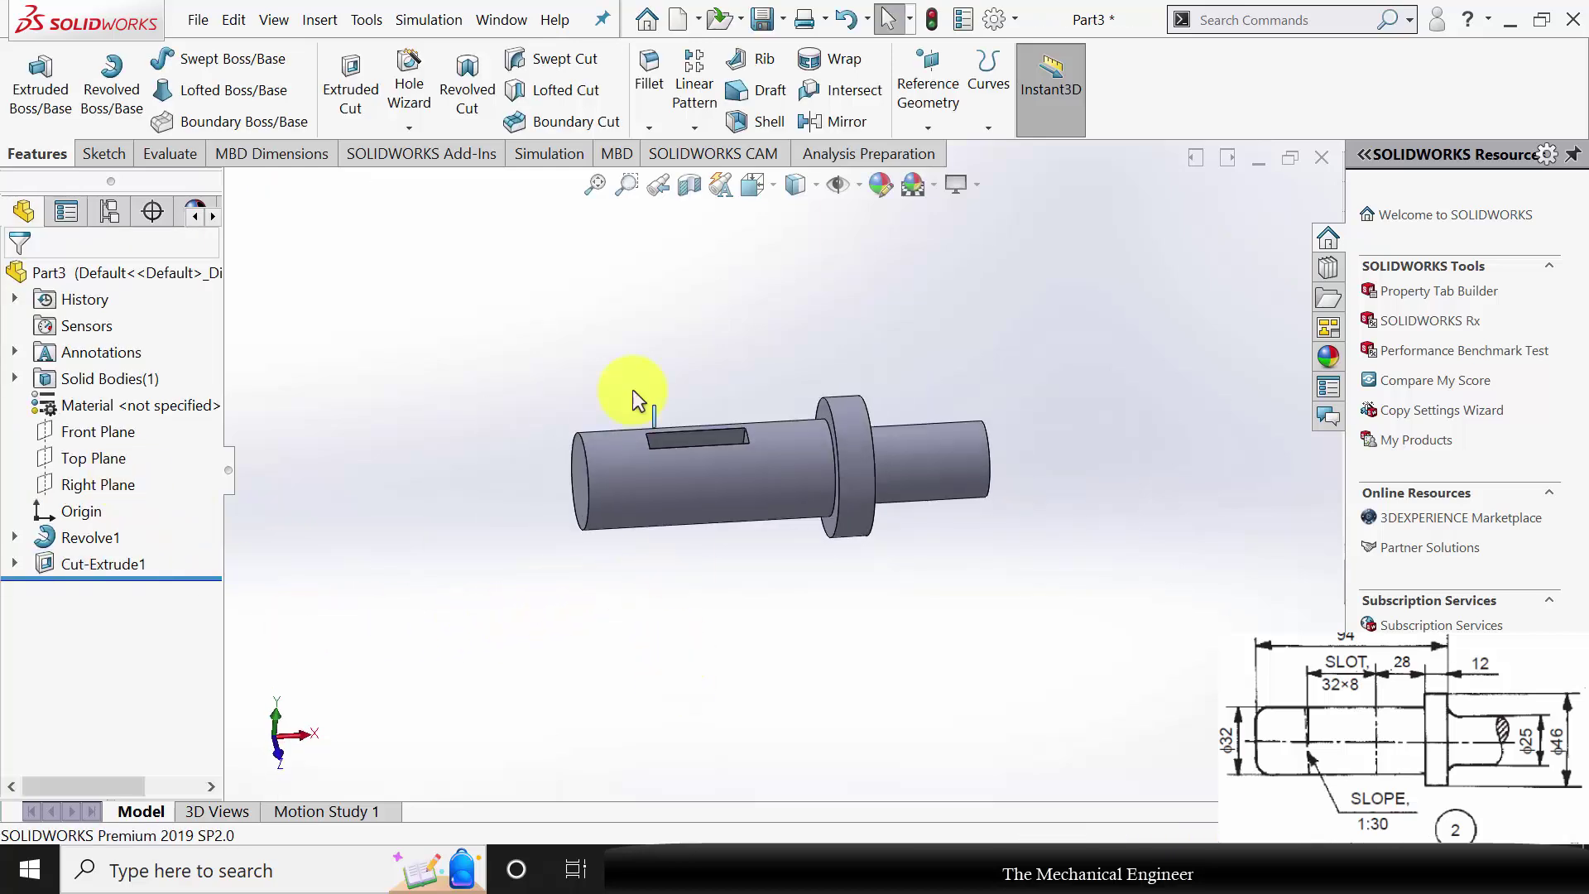
key("f")
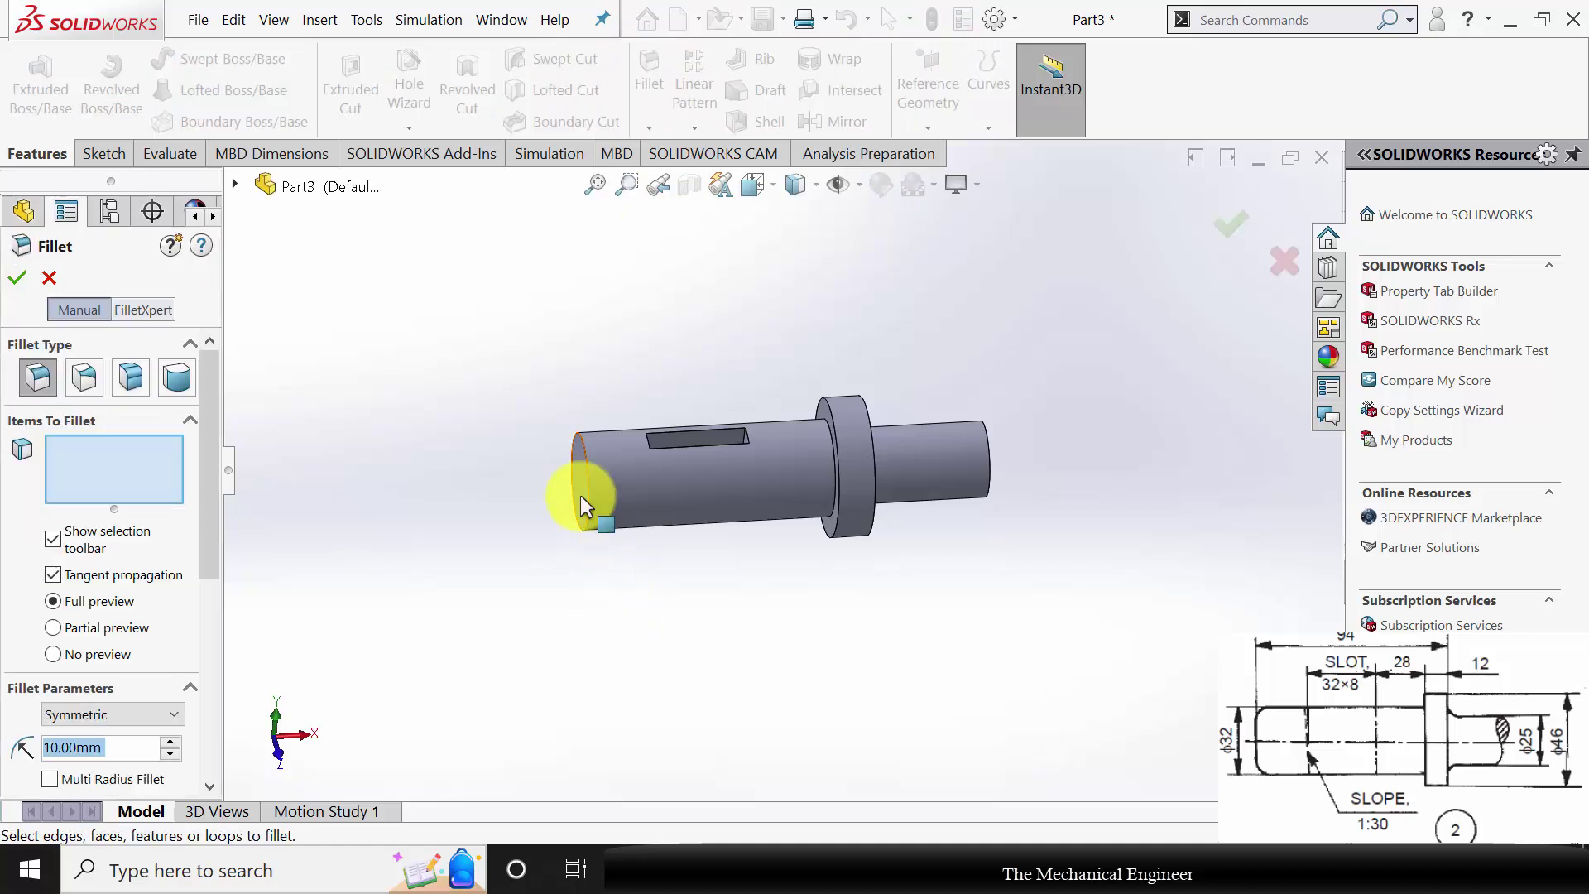
left_click(579, 488)
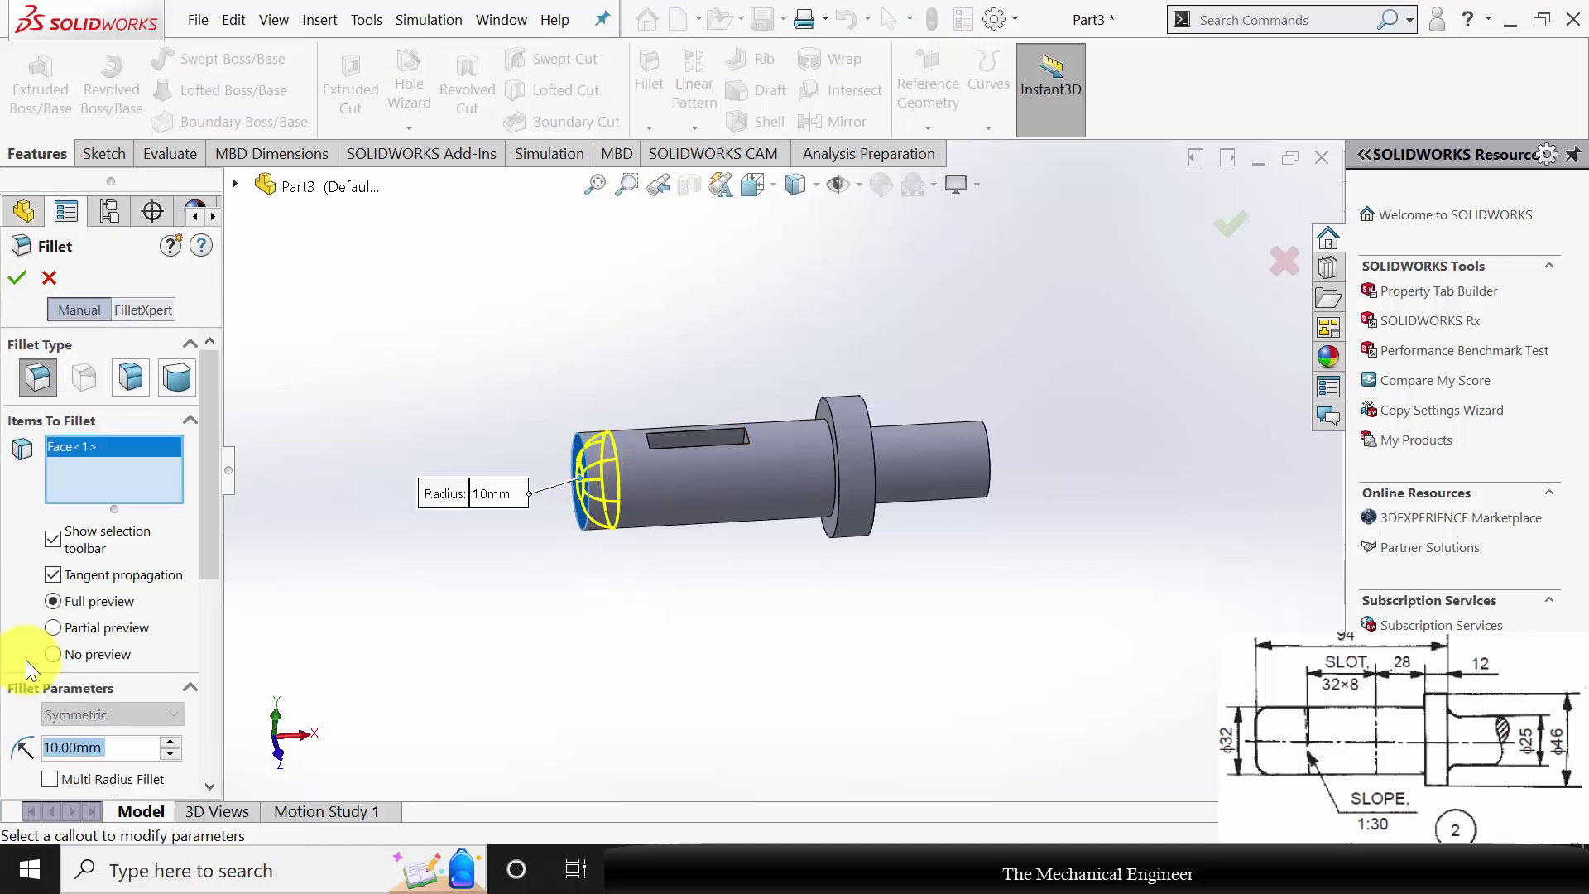
type("2")
key("Return")
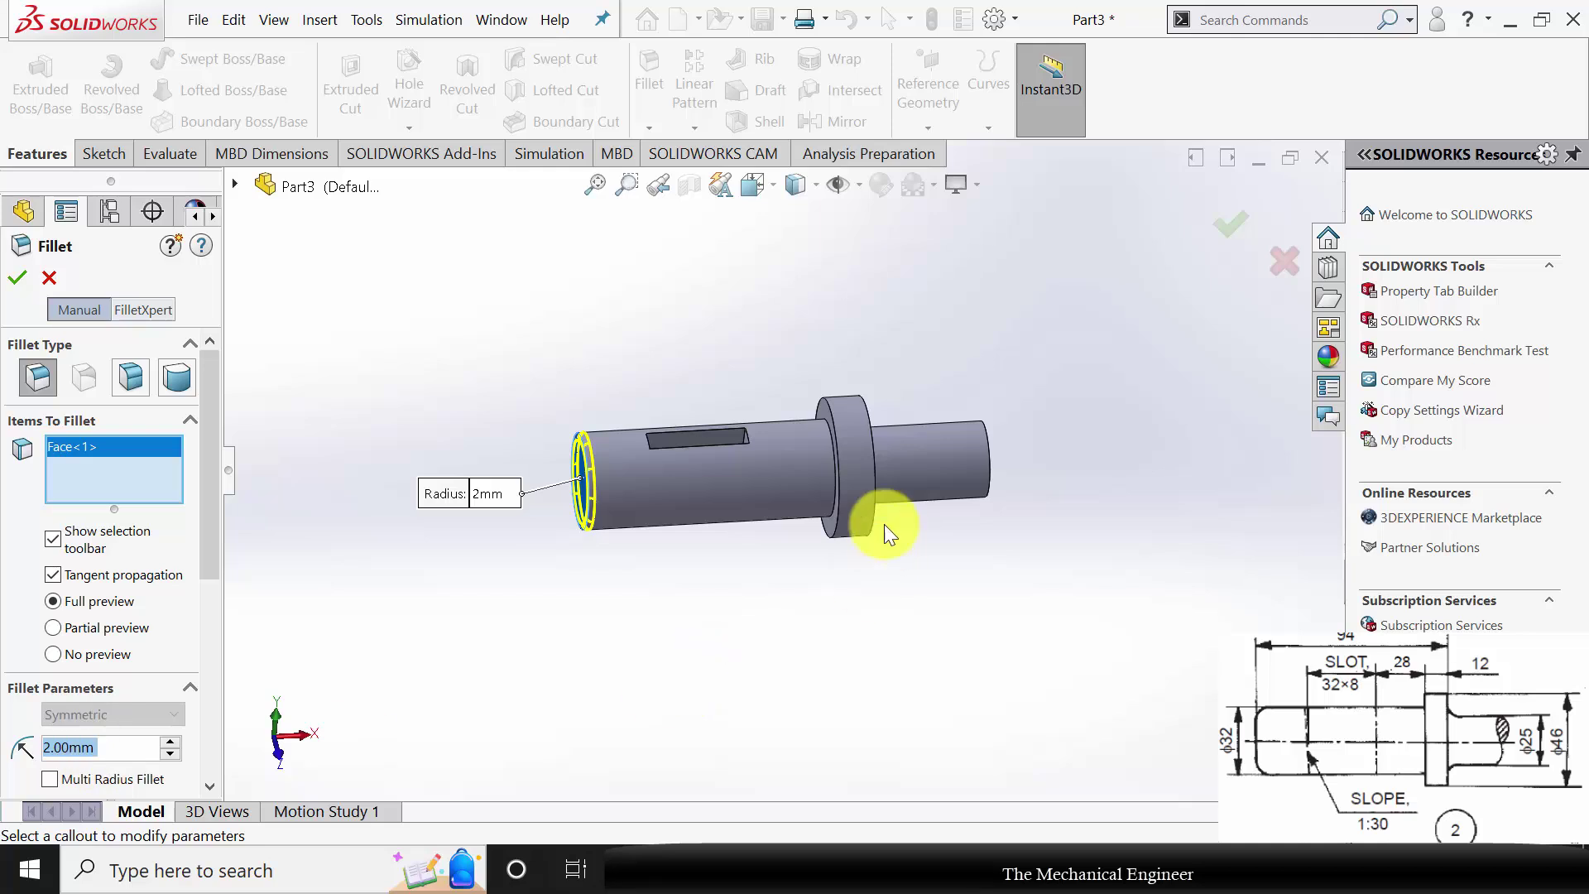
scroll(884, 524, "down", 3)
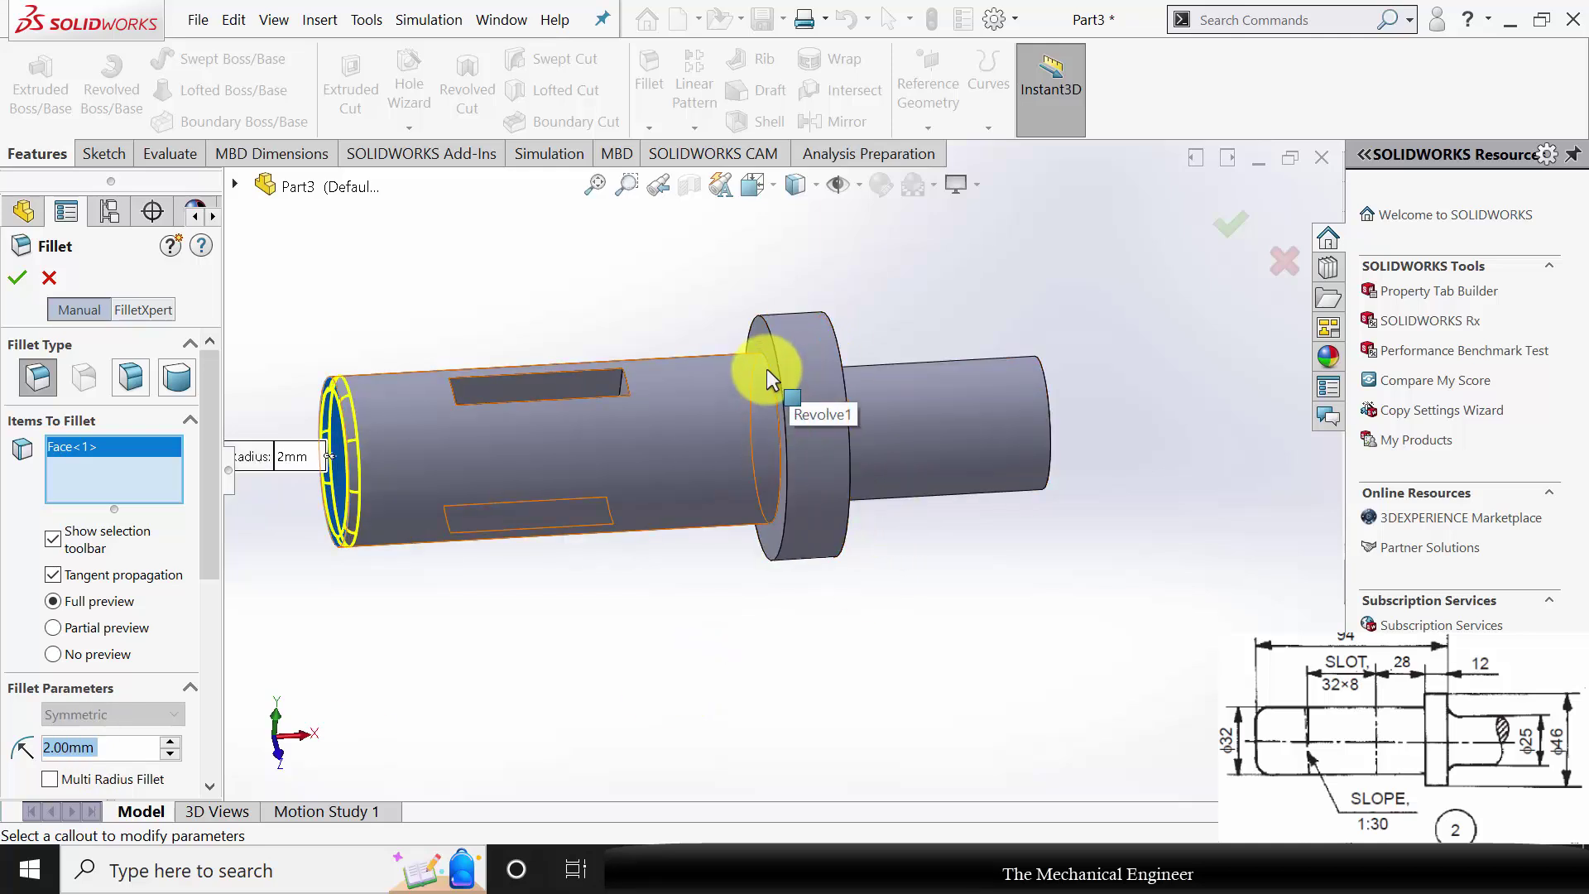
left_click(767, 367)
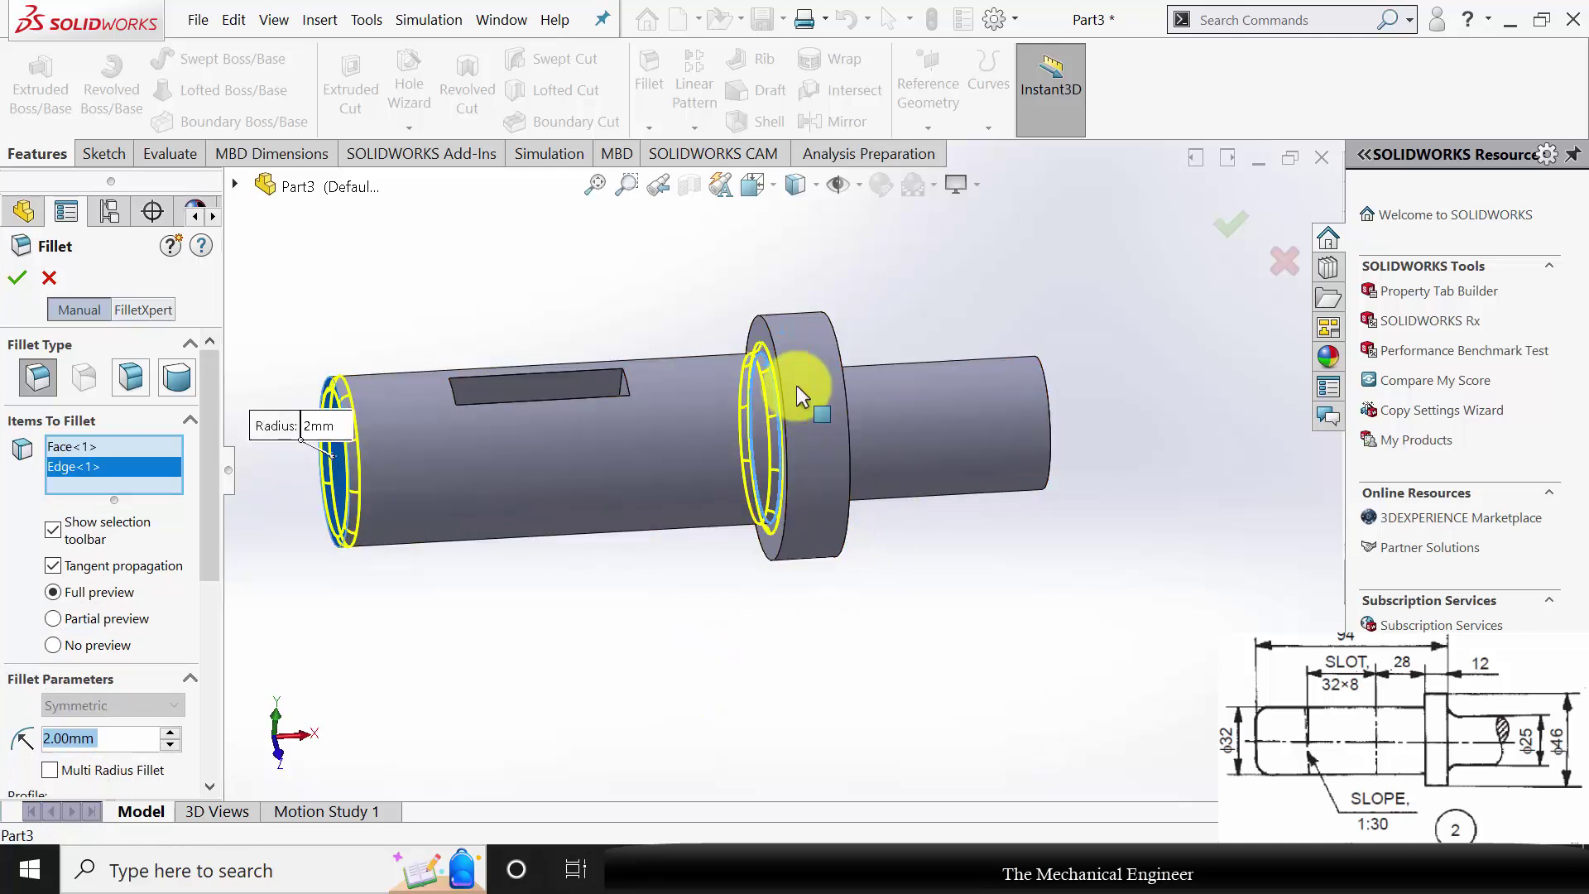
left_click(796, 385)
middle_click_drag(960, 581, 879, 552)
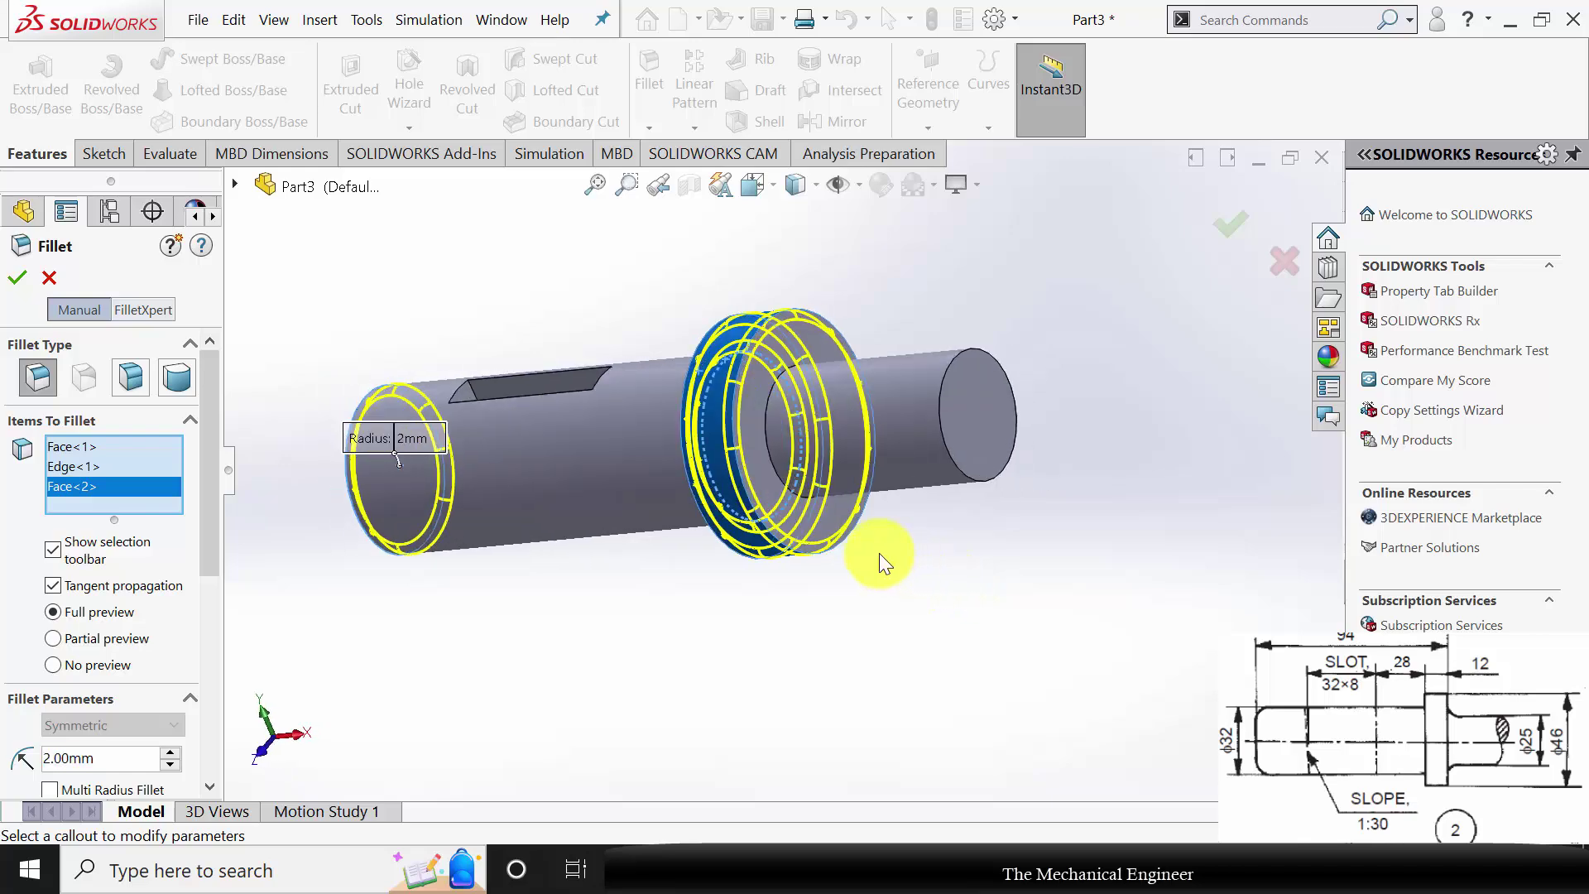
left_click(792, 485)
left_click(18, 277)
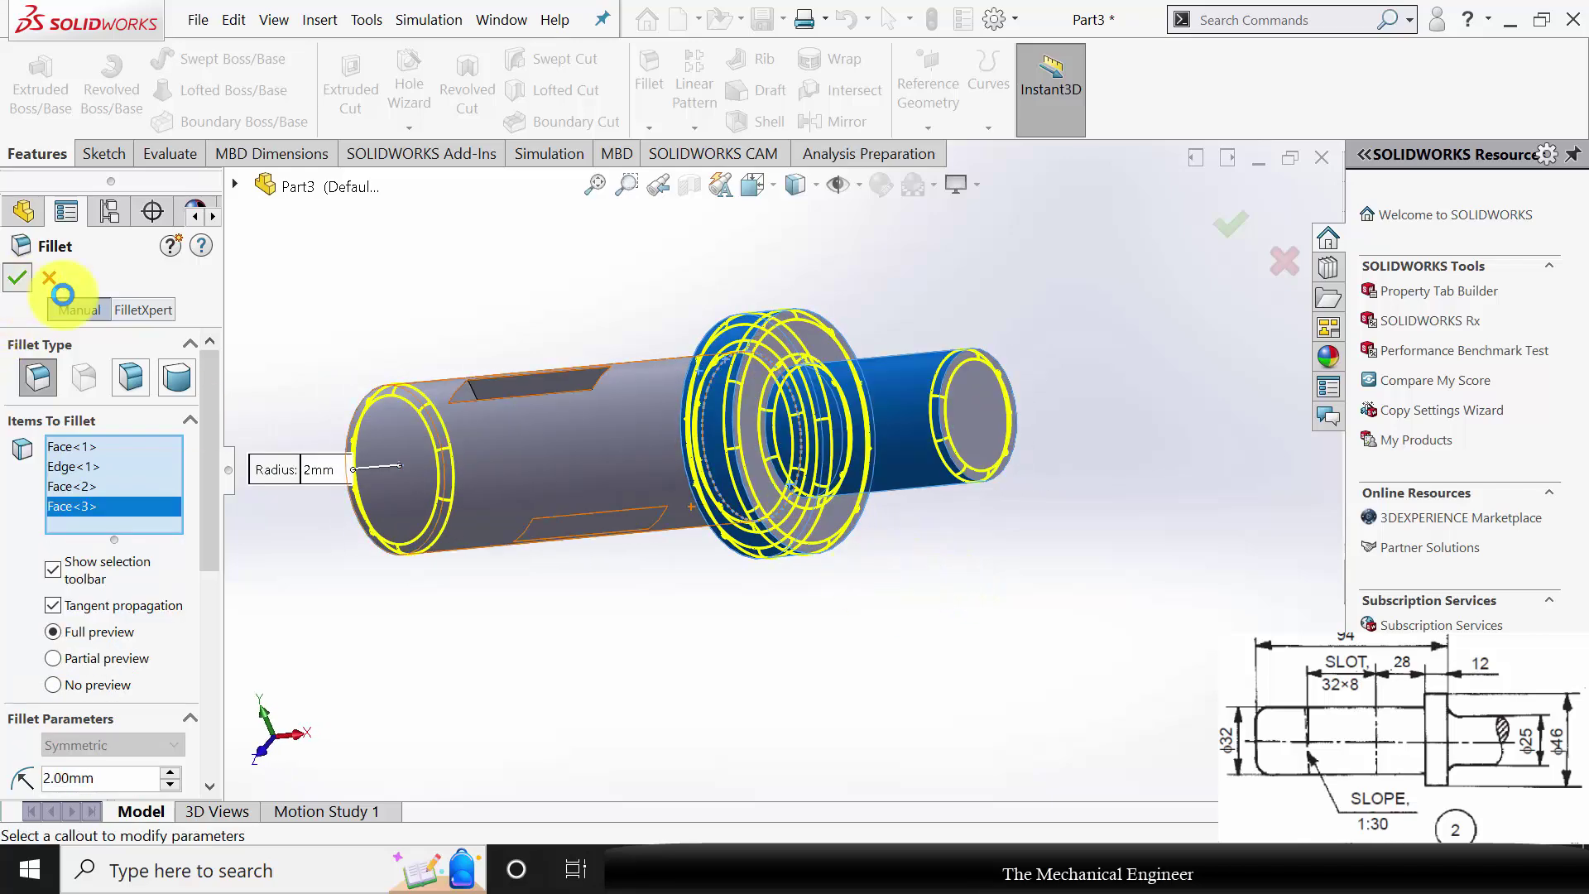
Assign Plain Carbon Steel as the spigot's material.
middle_click_drag(553, 425, 419, 373)
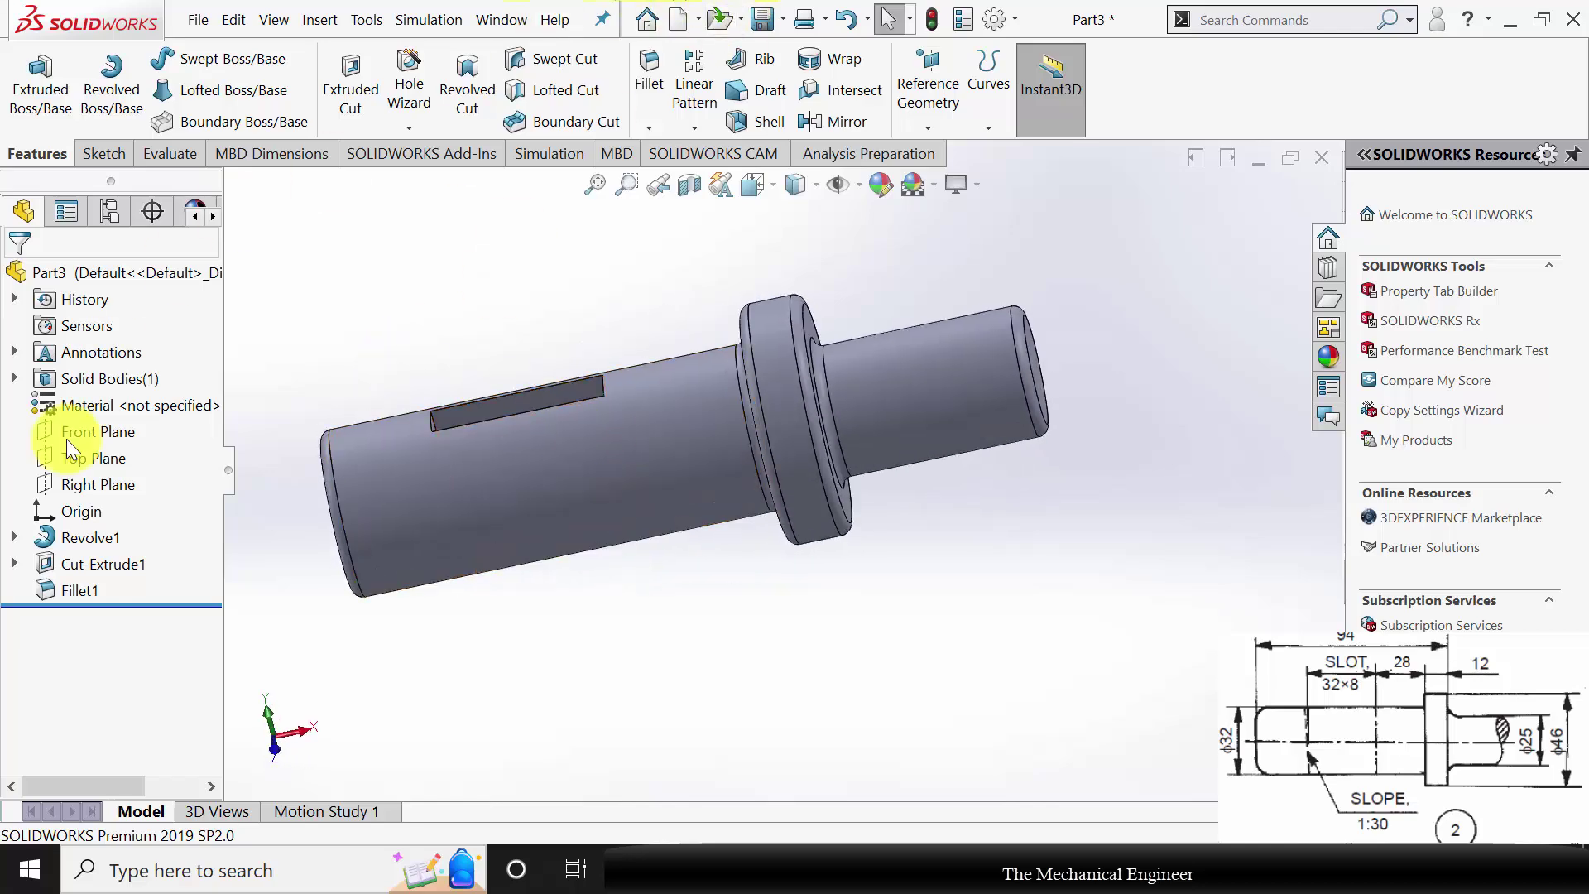
right_click(84, 404)
left_click(134, 405)
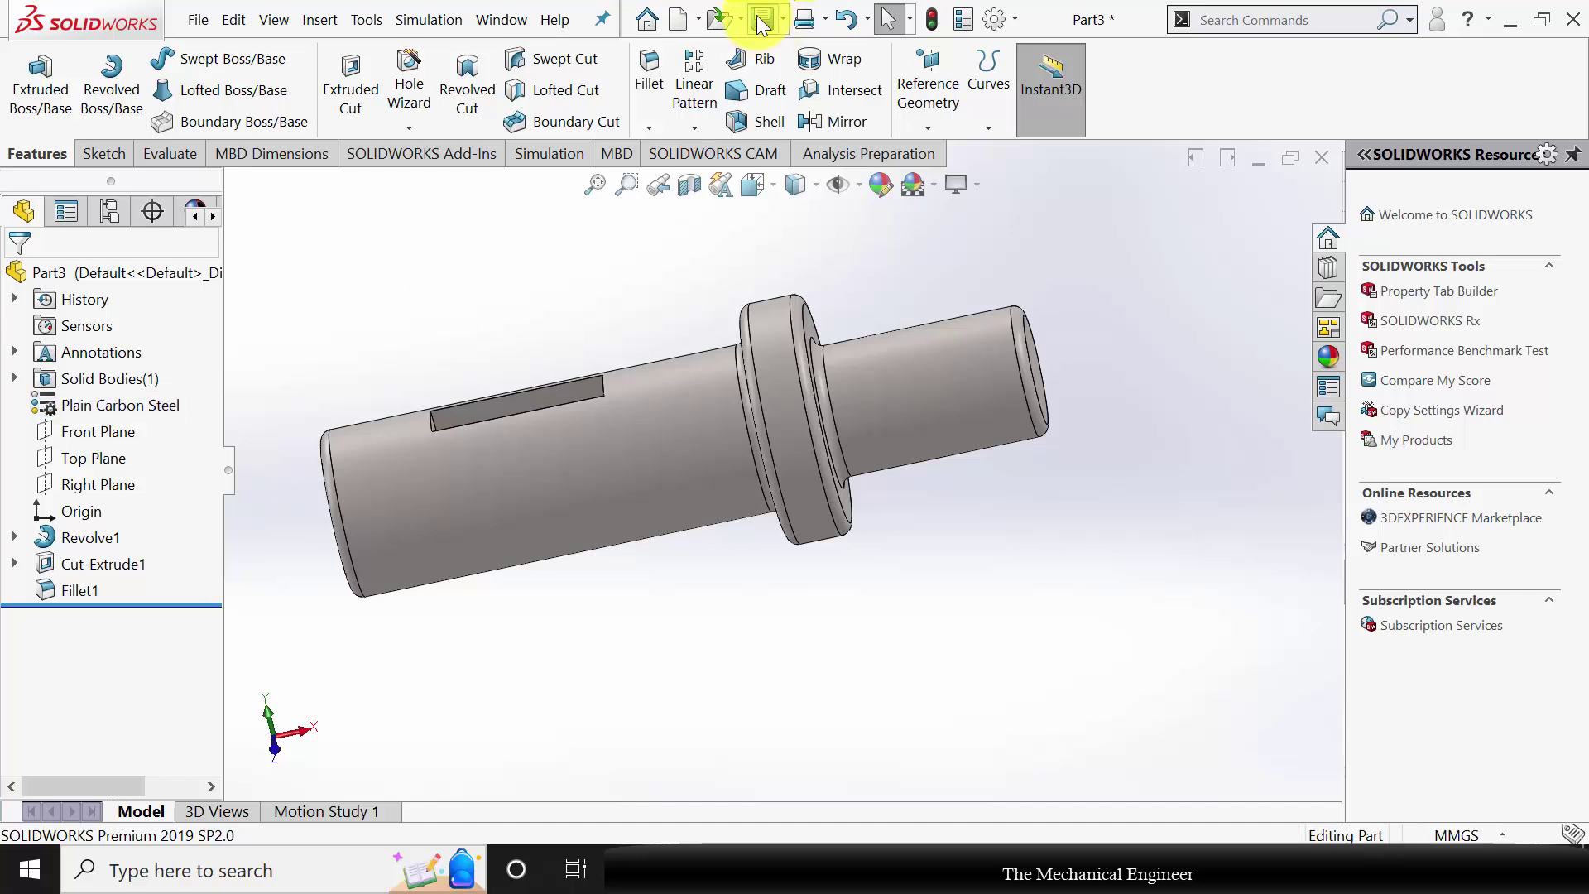
Save the spigot part as 2 and close it.
key("ctrl+s")
type("3")
key("Return")
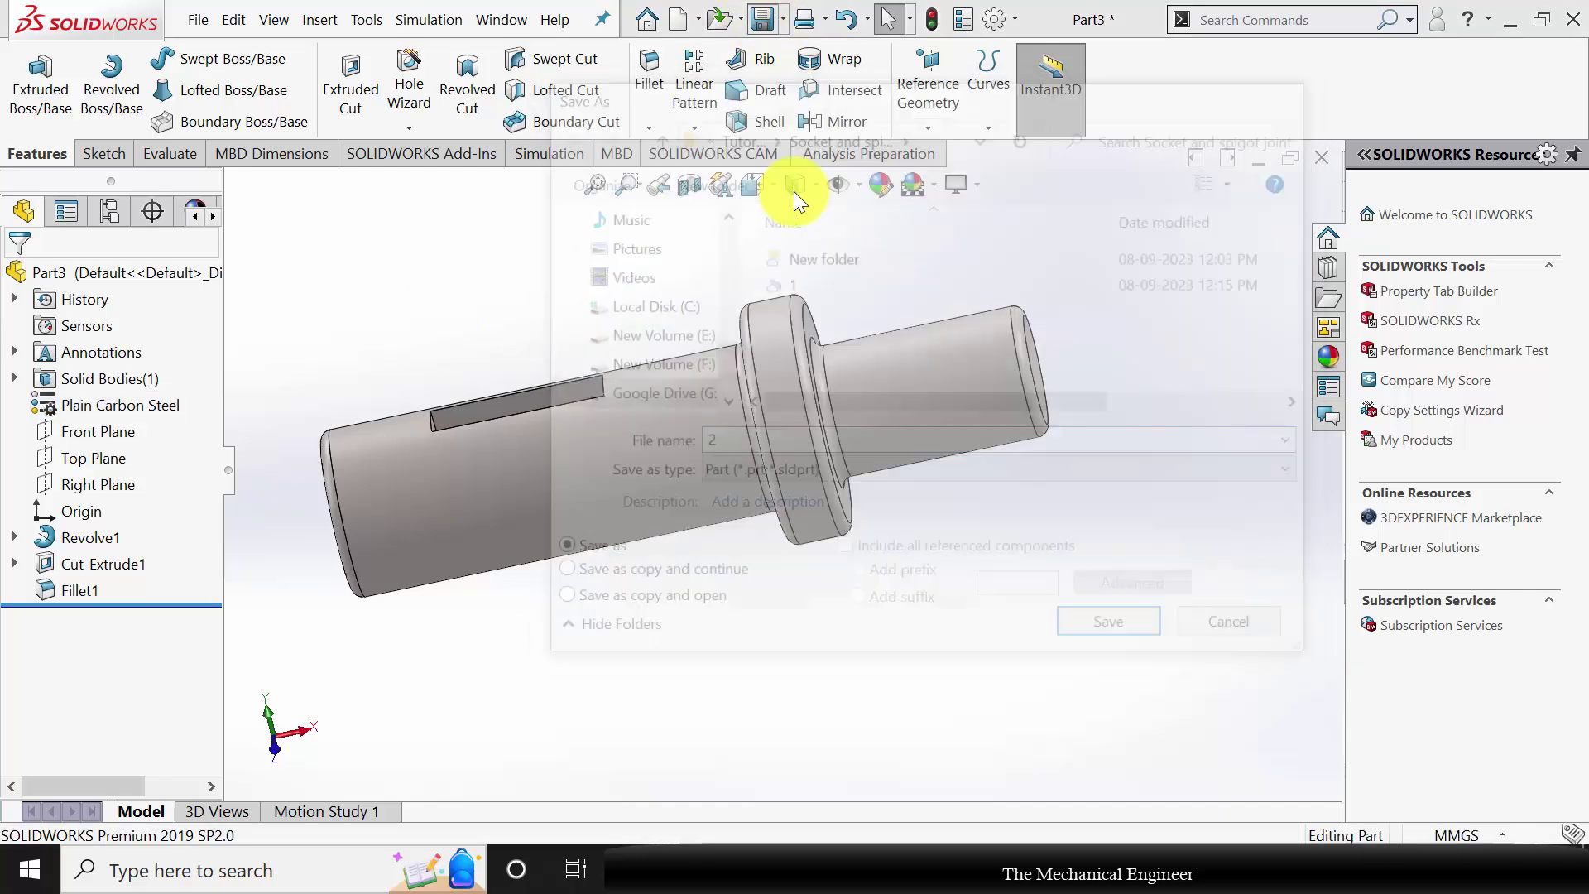
left_click(1321, 160)
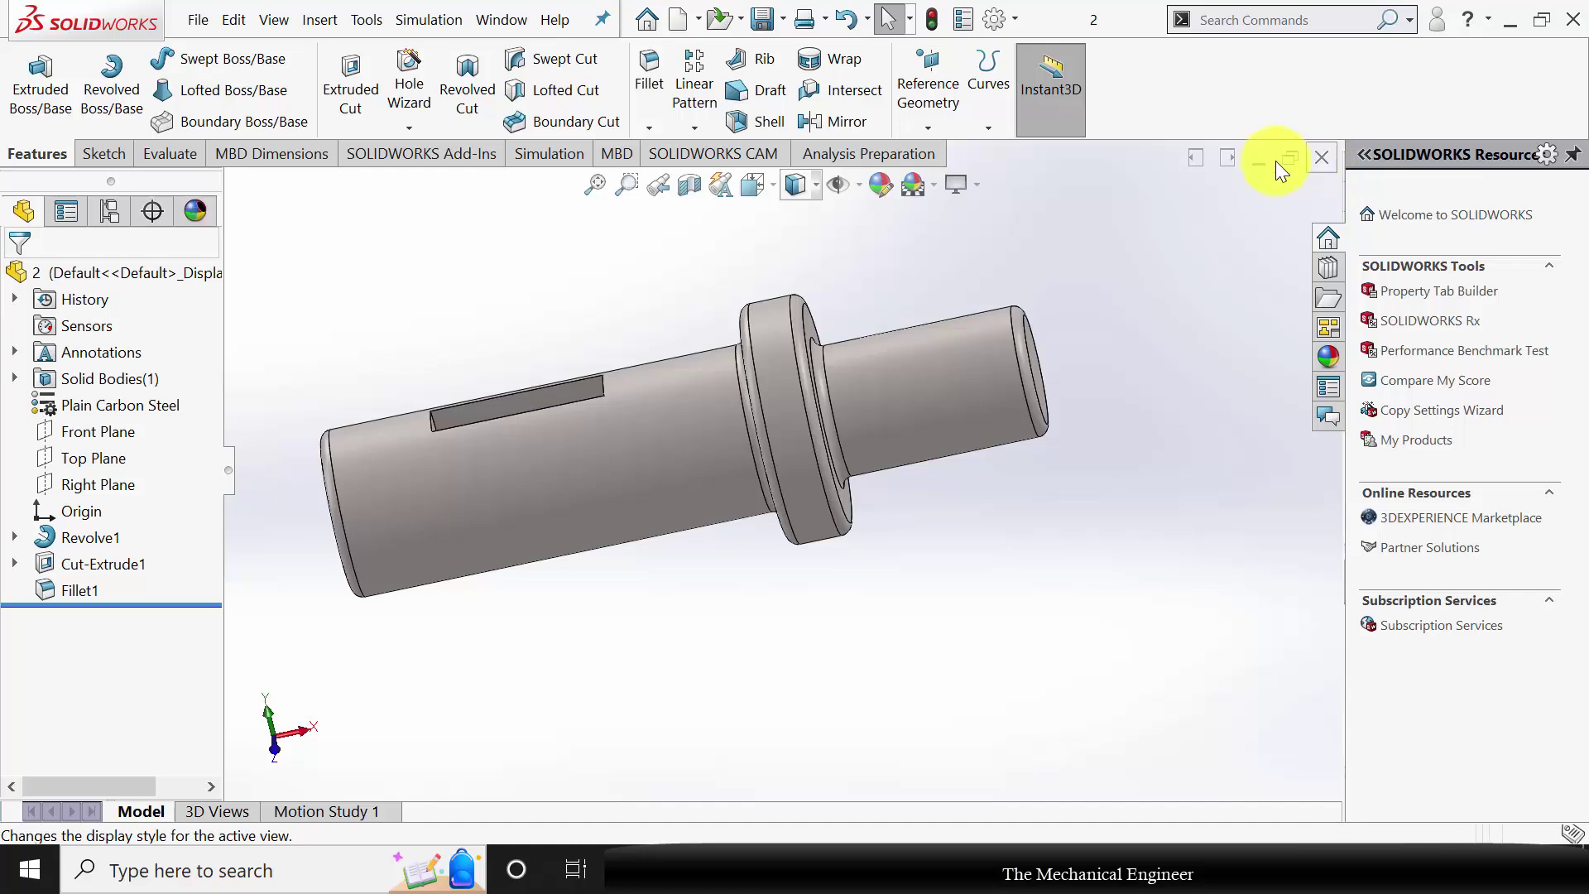
Create a new part document and start a sketch on the Front Plane.
key("ctrl+n")
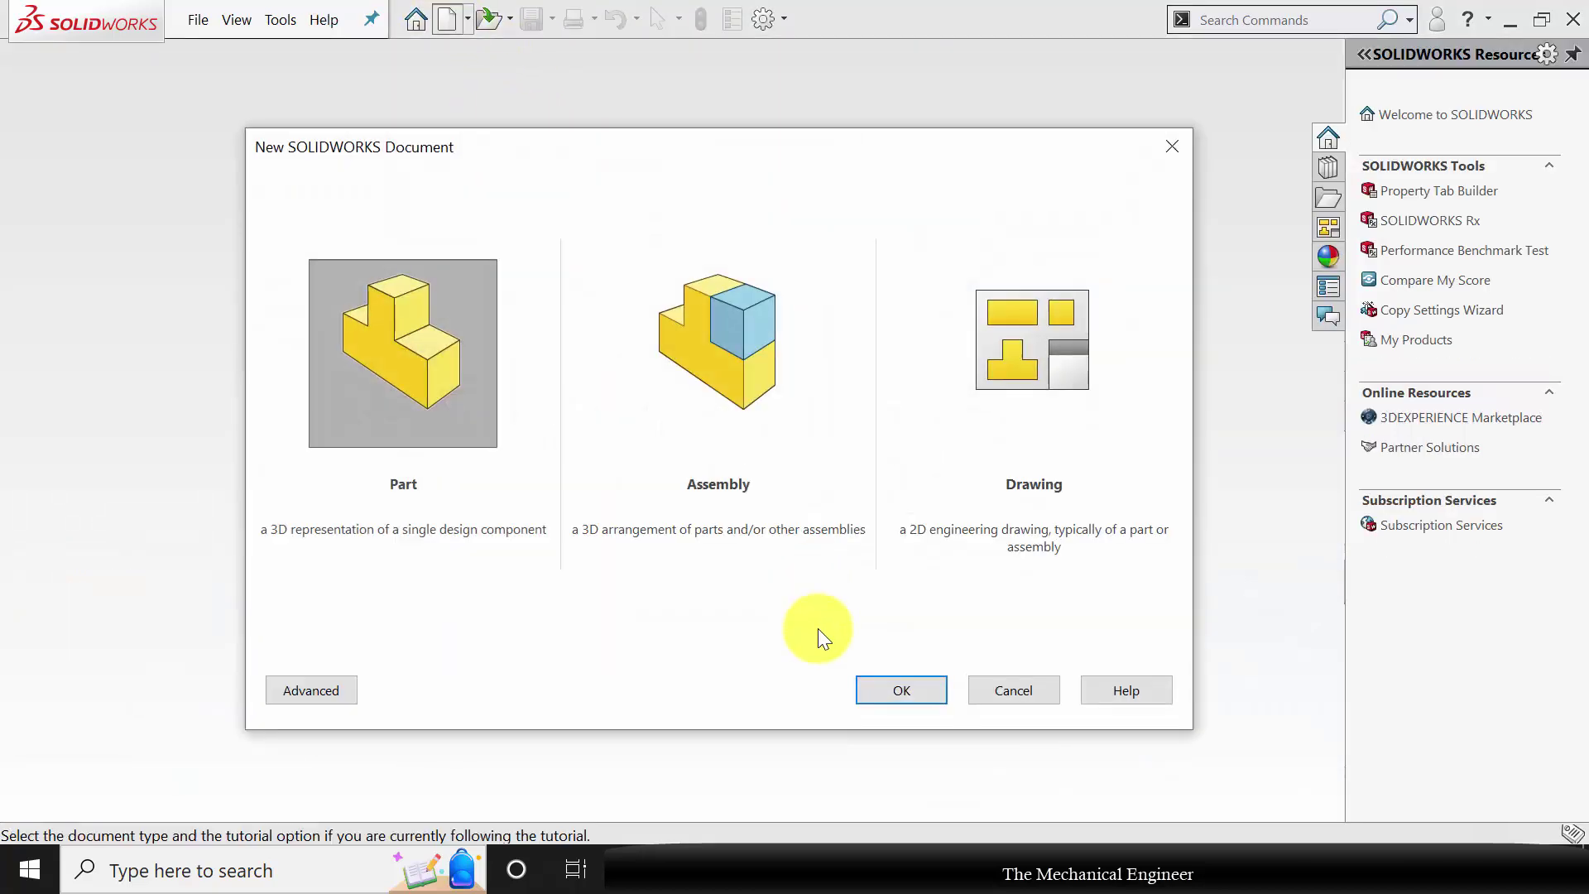
left_click(885, 689)
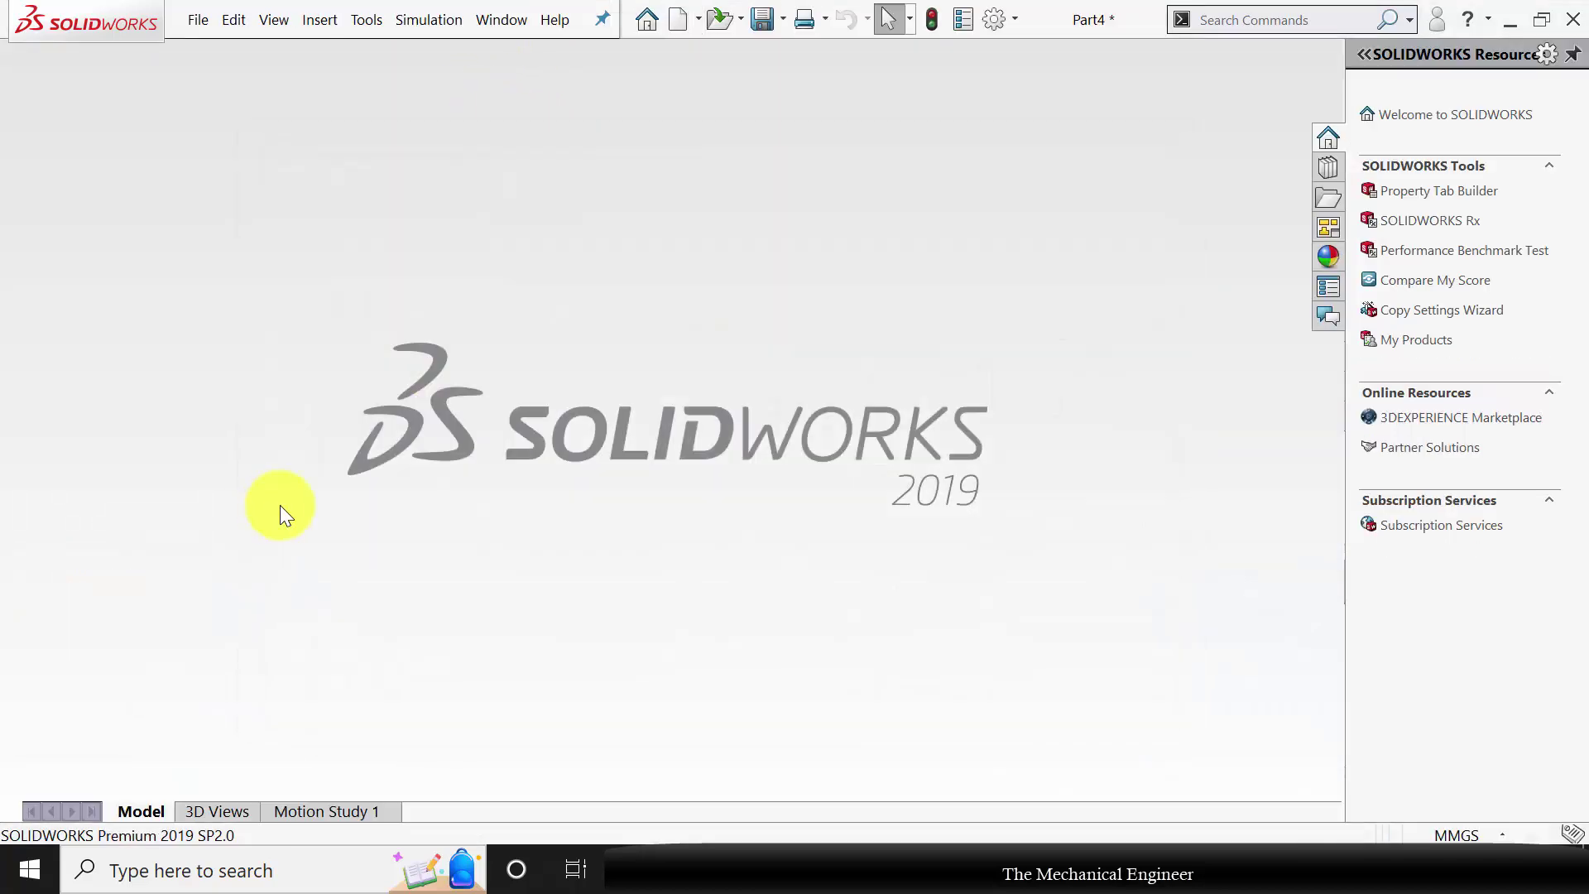
left_click(75, 400)
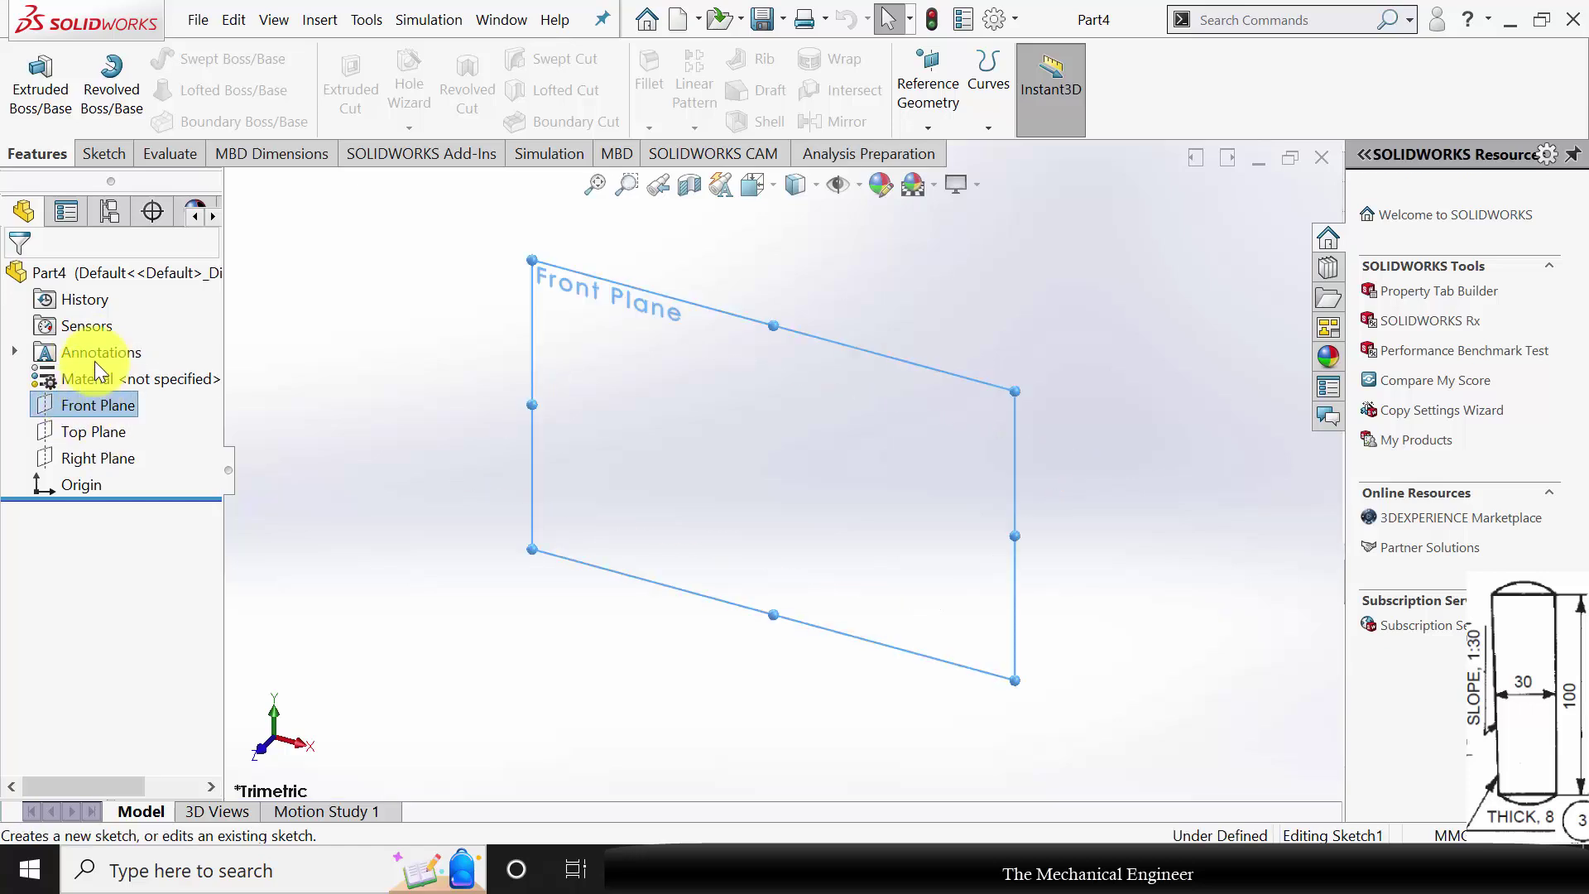
left_click(95, 361)
Sketch a closed four-sided outline up from the origin, about 71 mm high and 47 mm wide along its upper edge, narrowing downward.
left_click(148, 59)
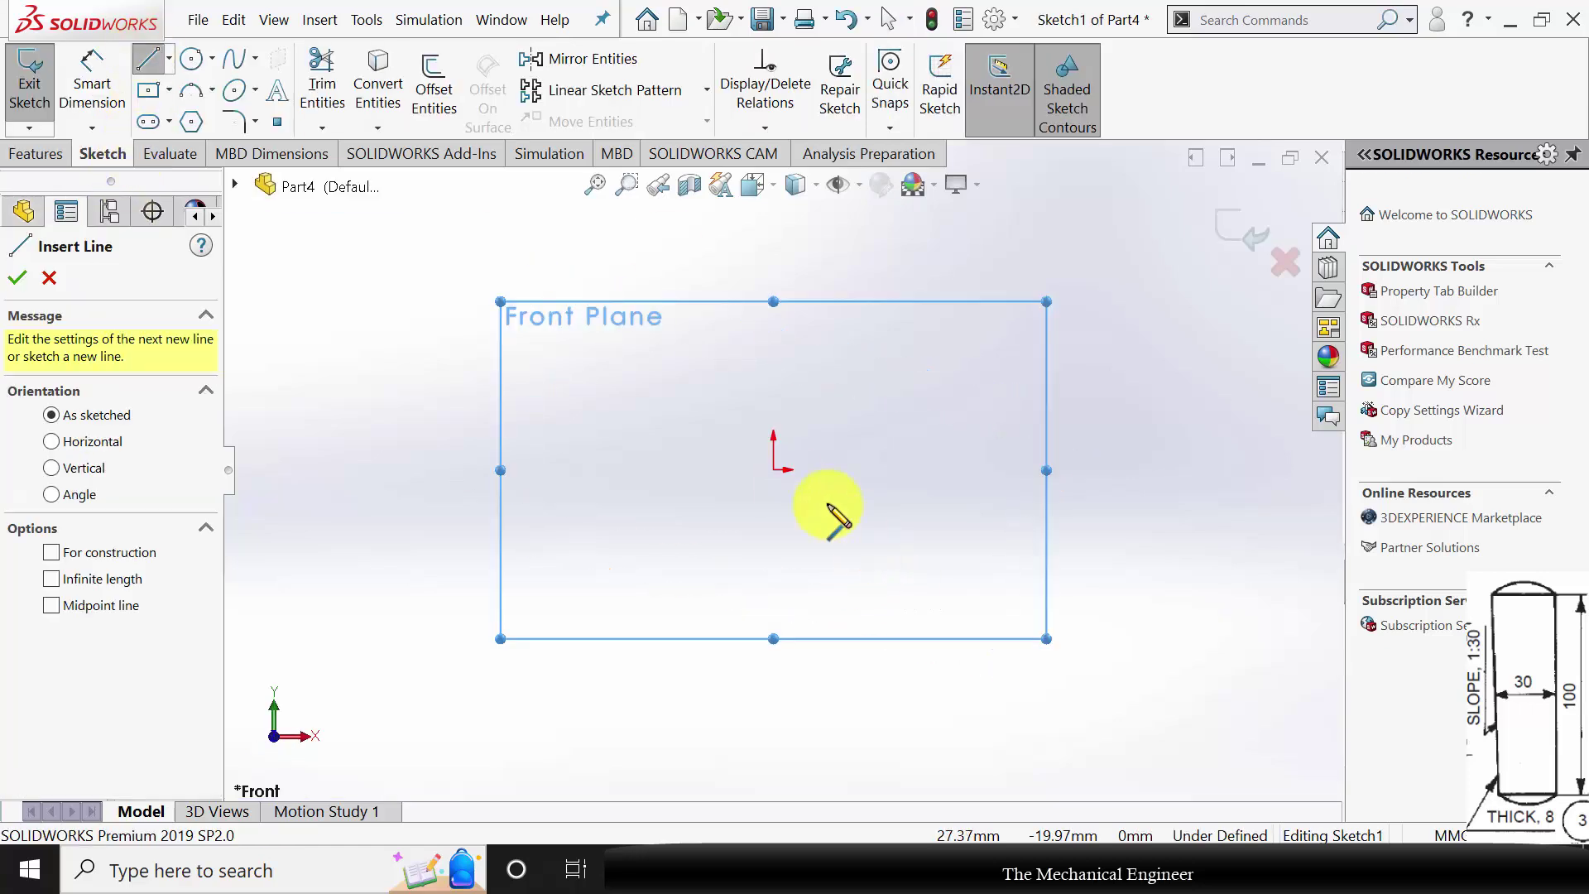
left_click(774, 470)
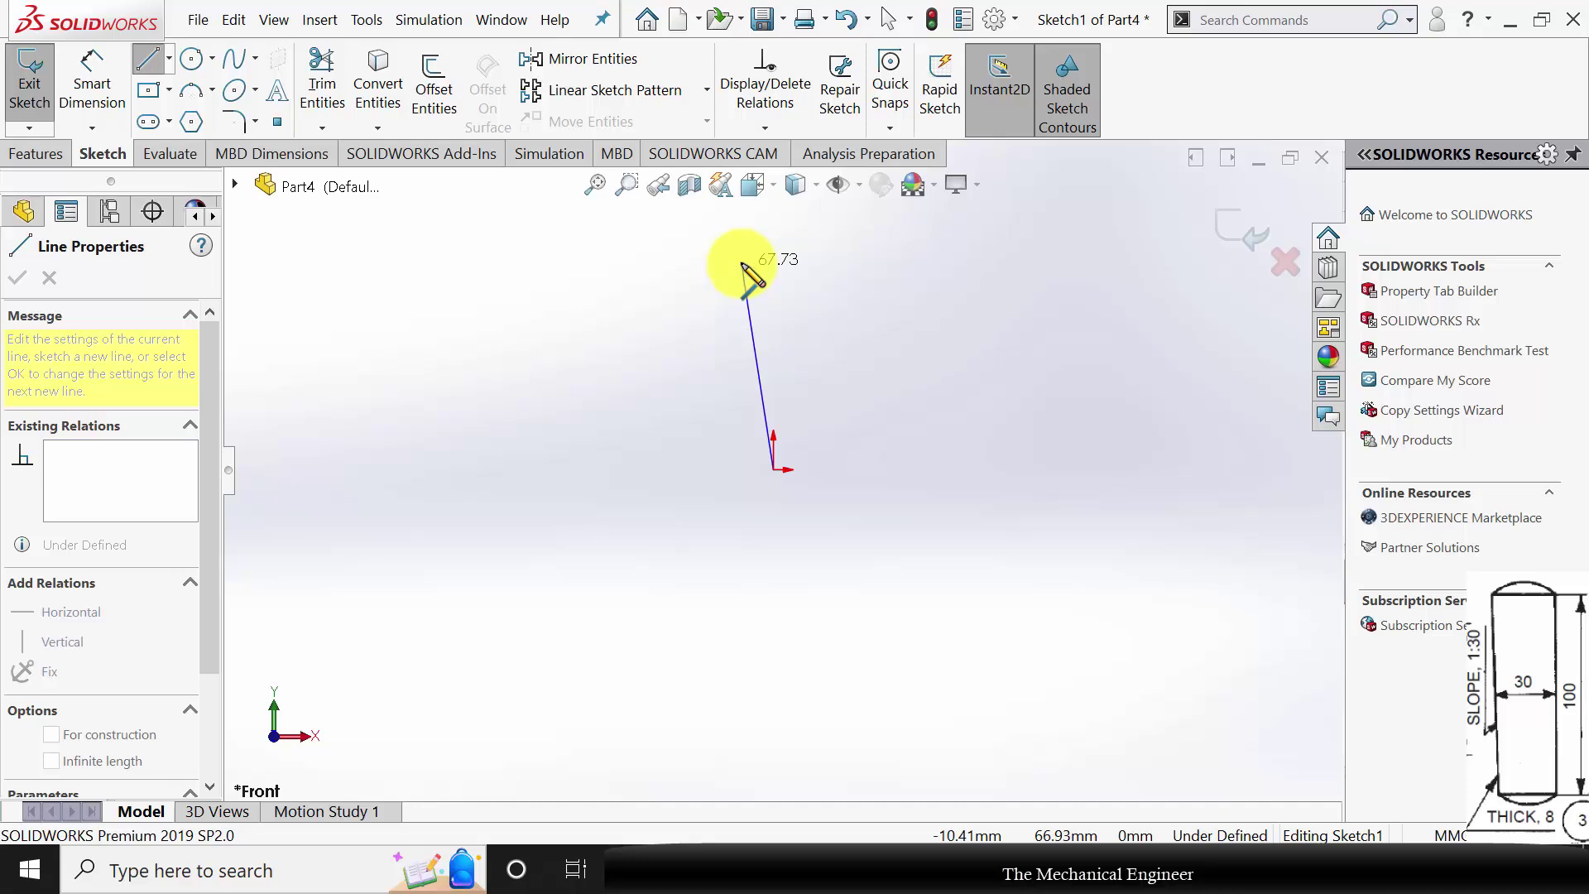
left_click(741, 248)
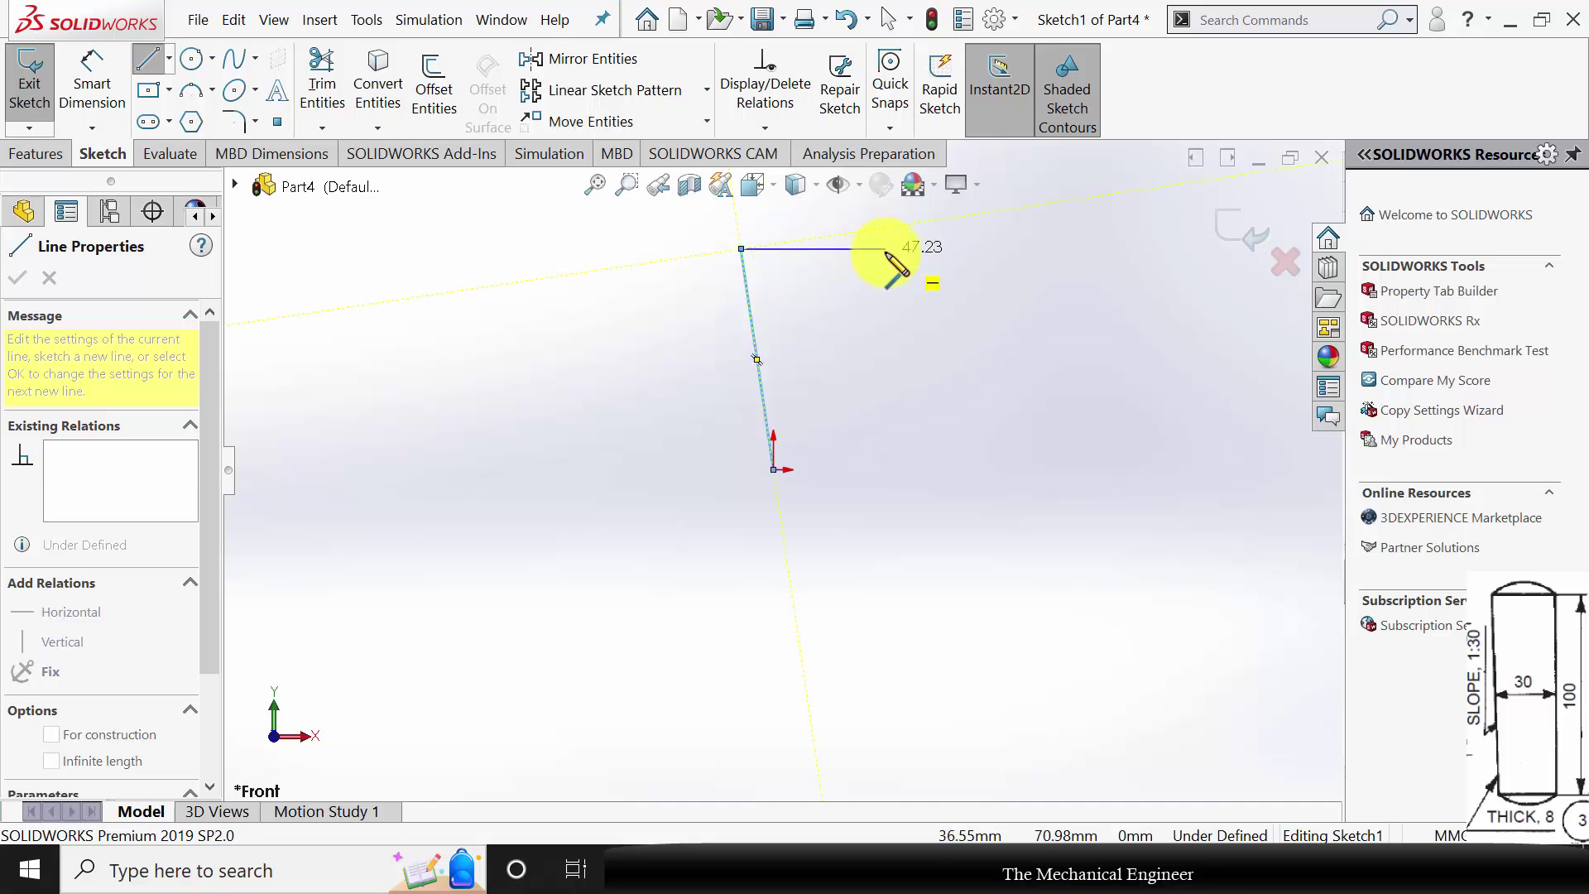
left_click(886, 248)
left_click(838, 469)
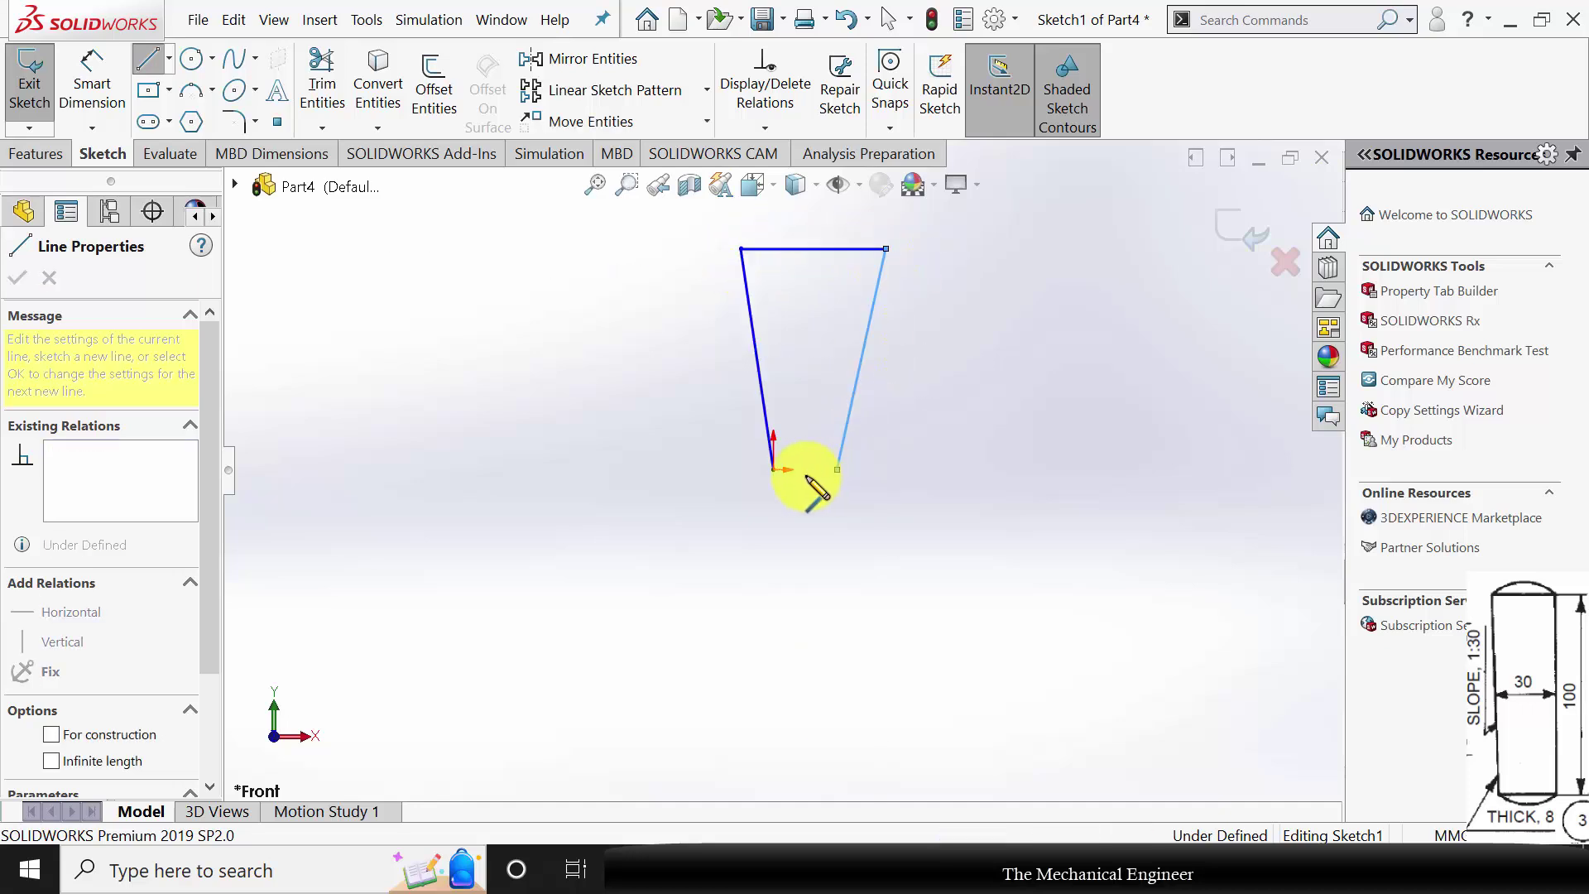
left_click(773, 469)
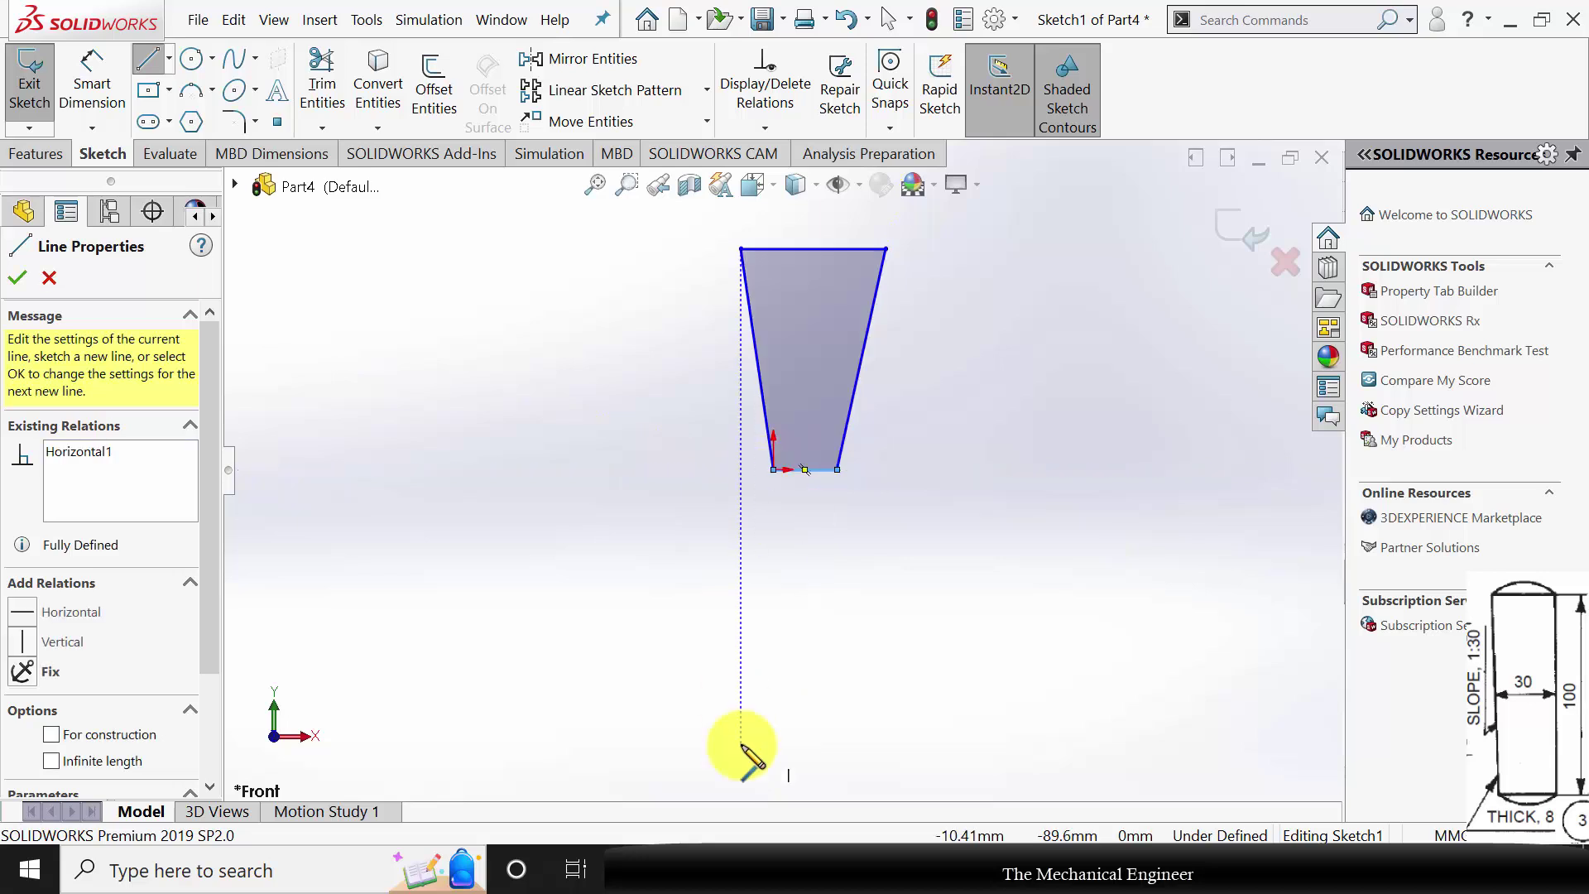
key("Escape")
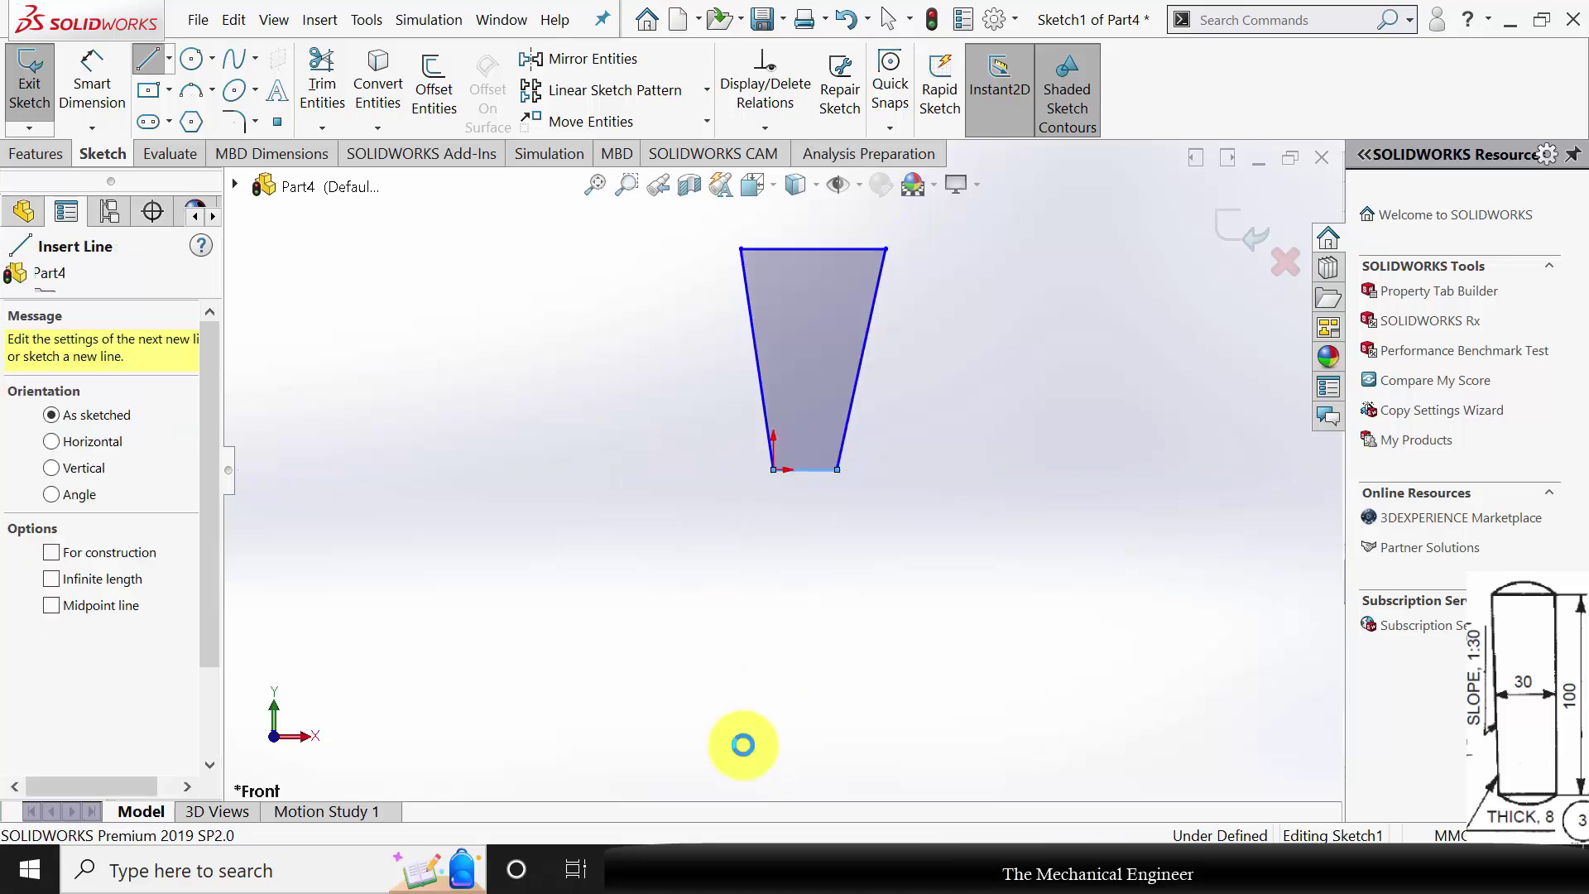
Sketch a line about 72 mm long from the midpoint of the outline's upper edge to the midpoint of its lower edge.
key("Escape")
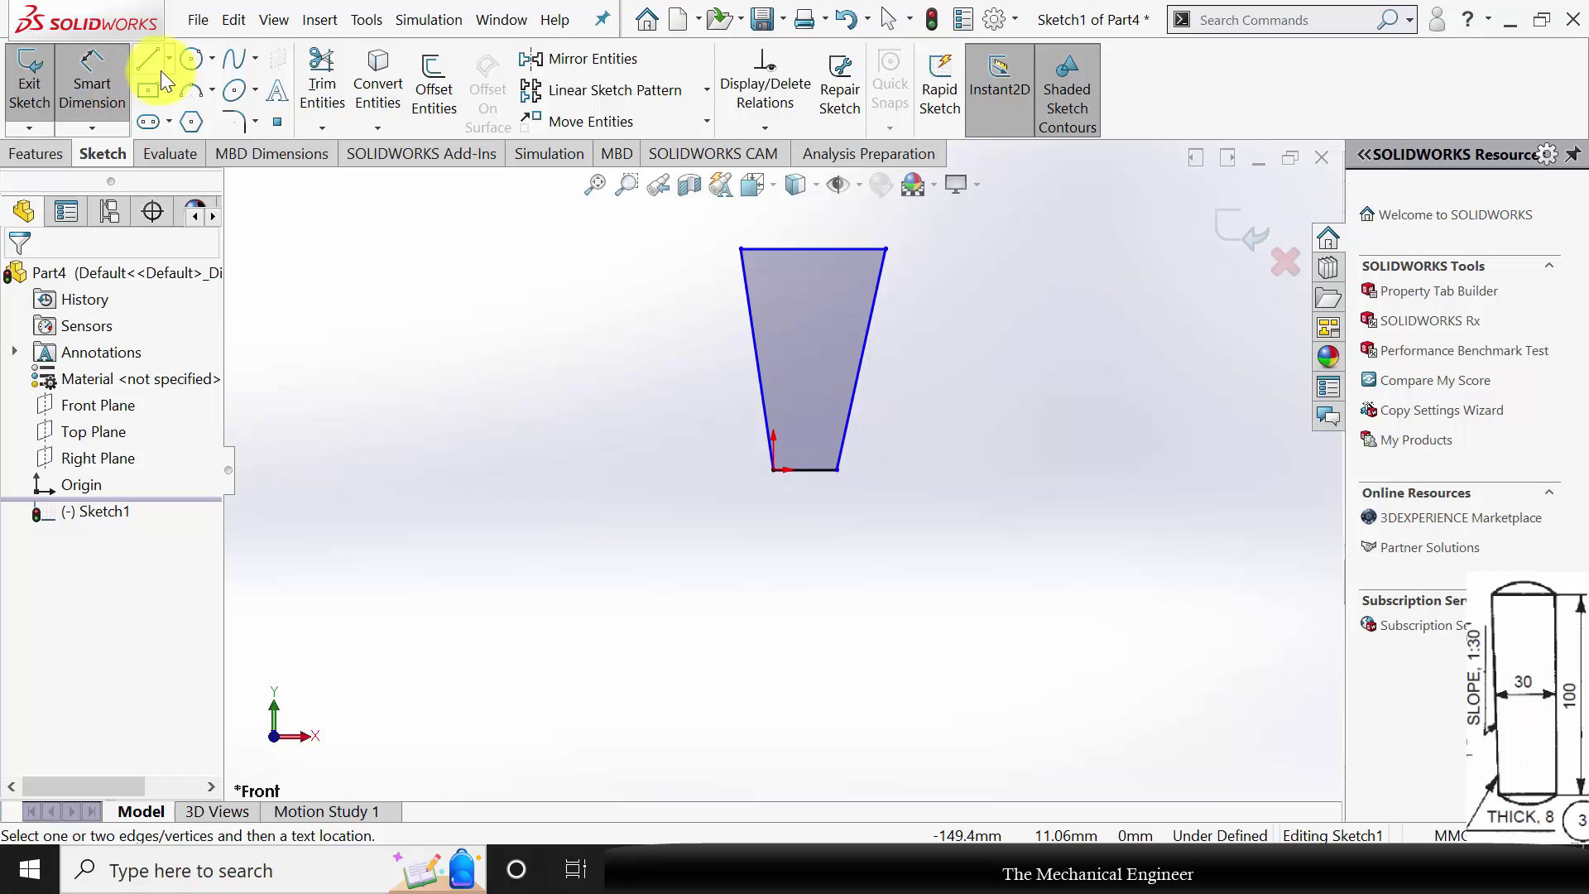
left_click(147, 57)
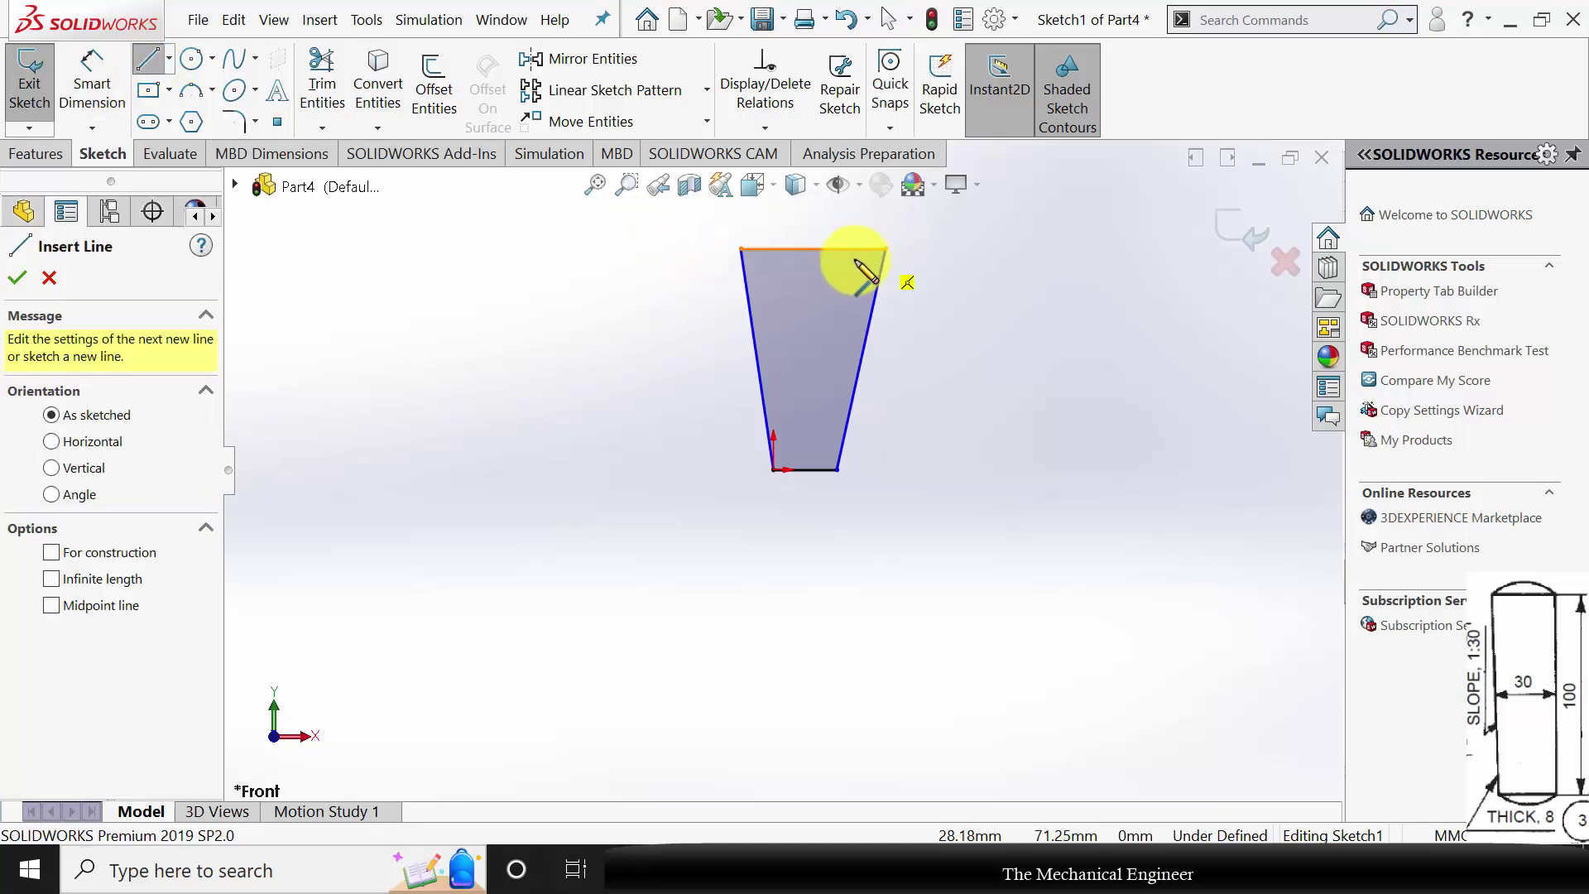
left_click(813, 248)
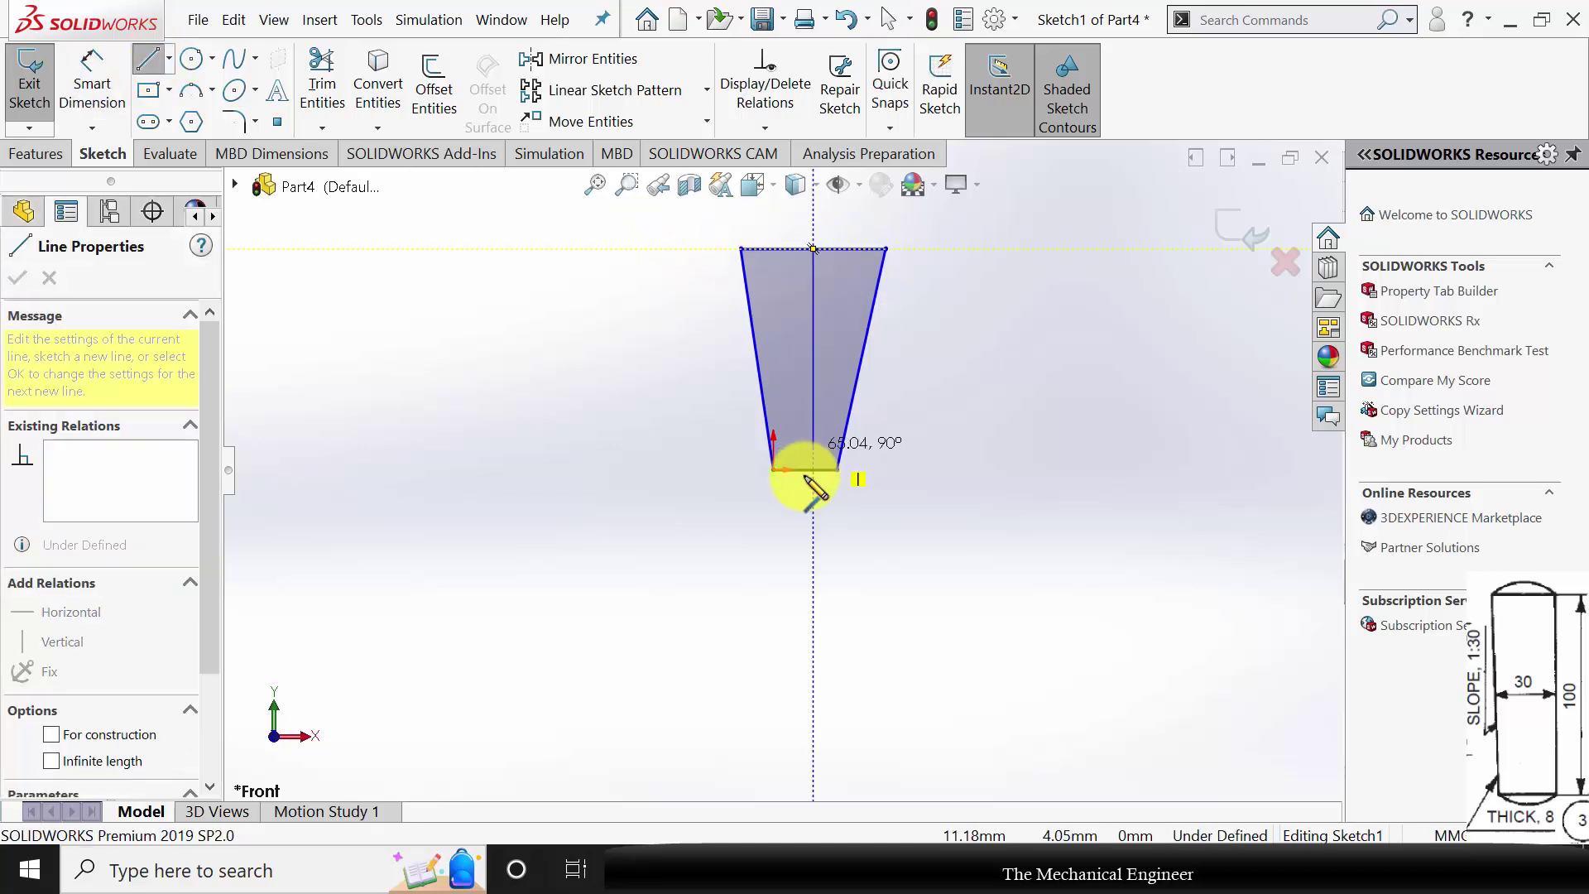
left_click(806, 469)
key("Escape")
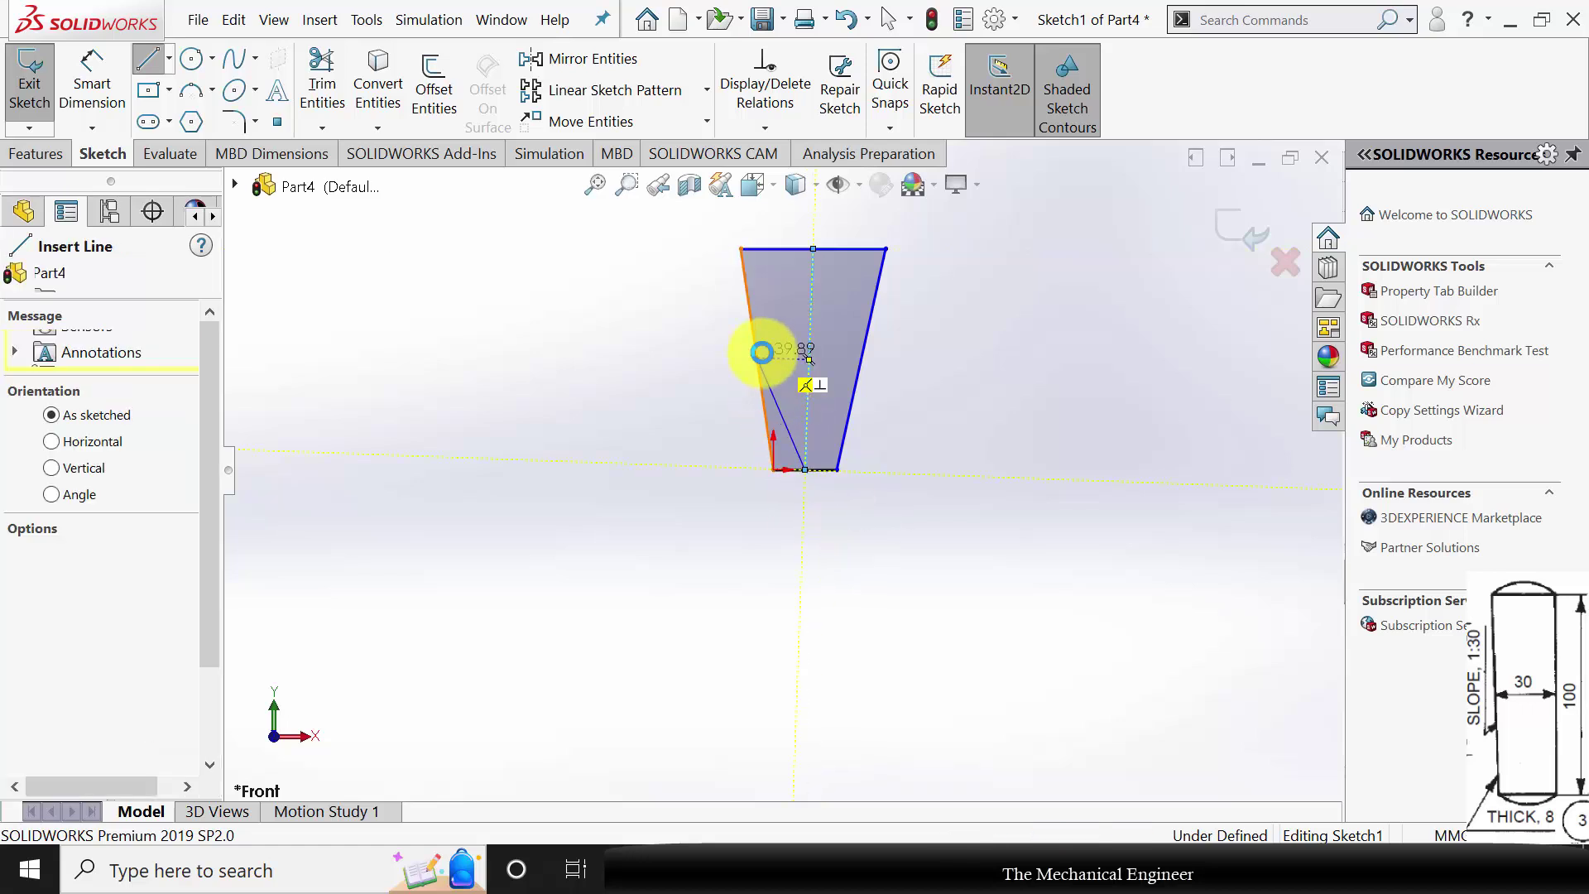
key("Escape")
Sketch a horizontal line joining the midpoints of the outline's two slanted sides.
key("l")
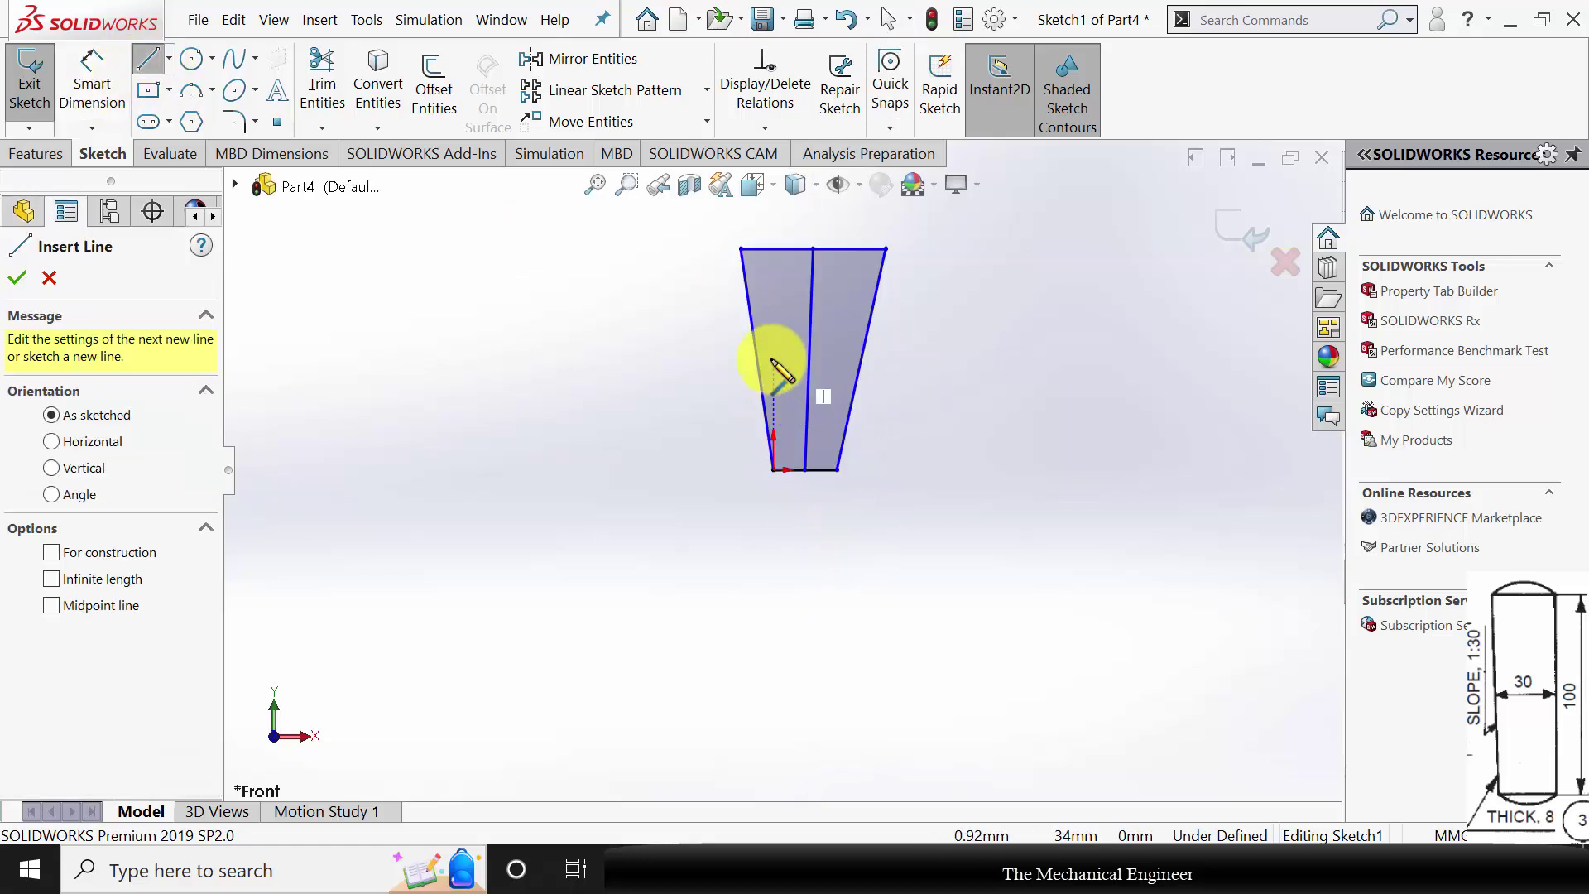
left_click(756, 359)
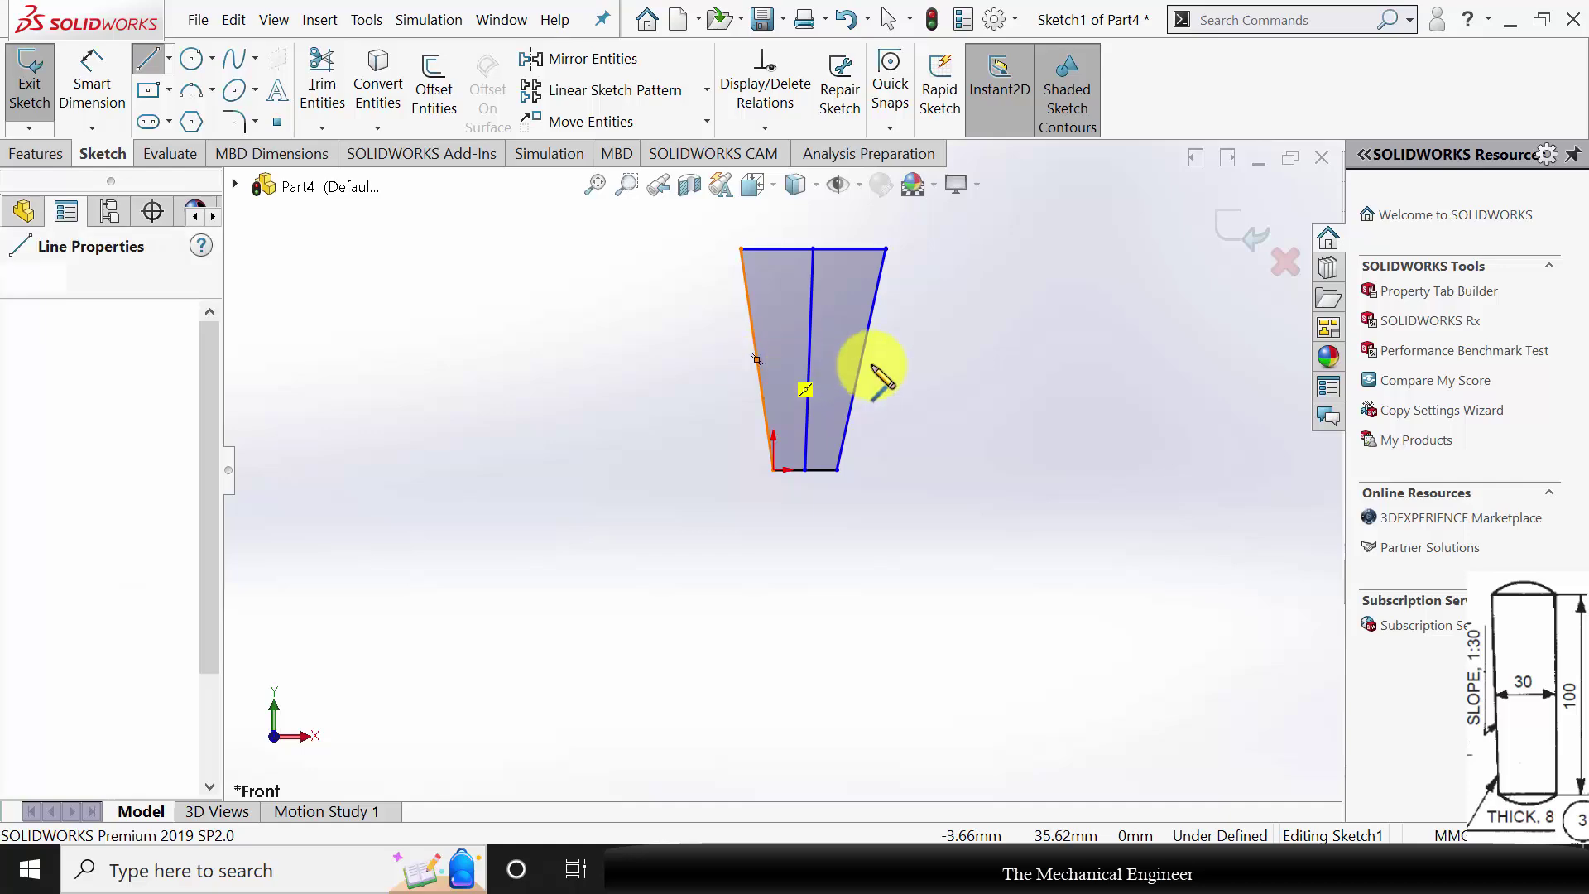
left_click(862, 359)
key("Escape")
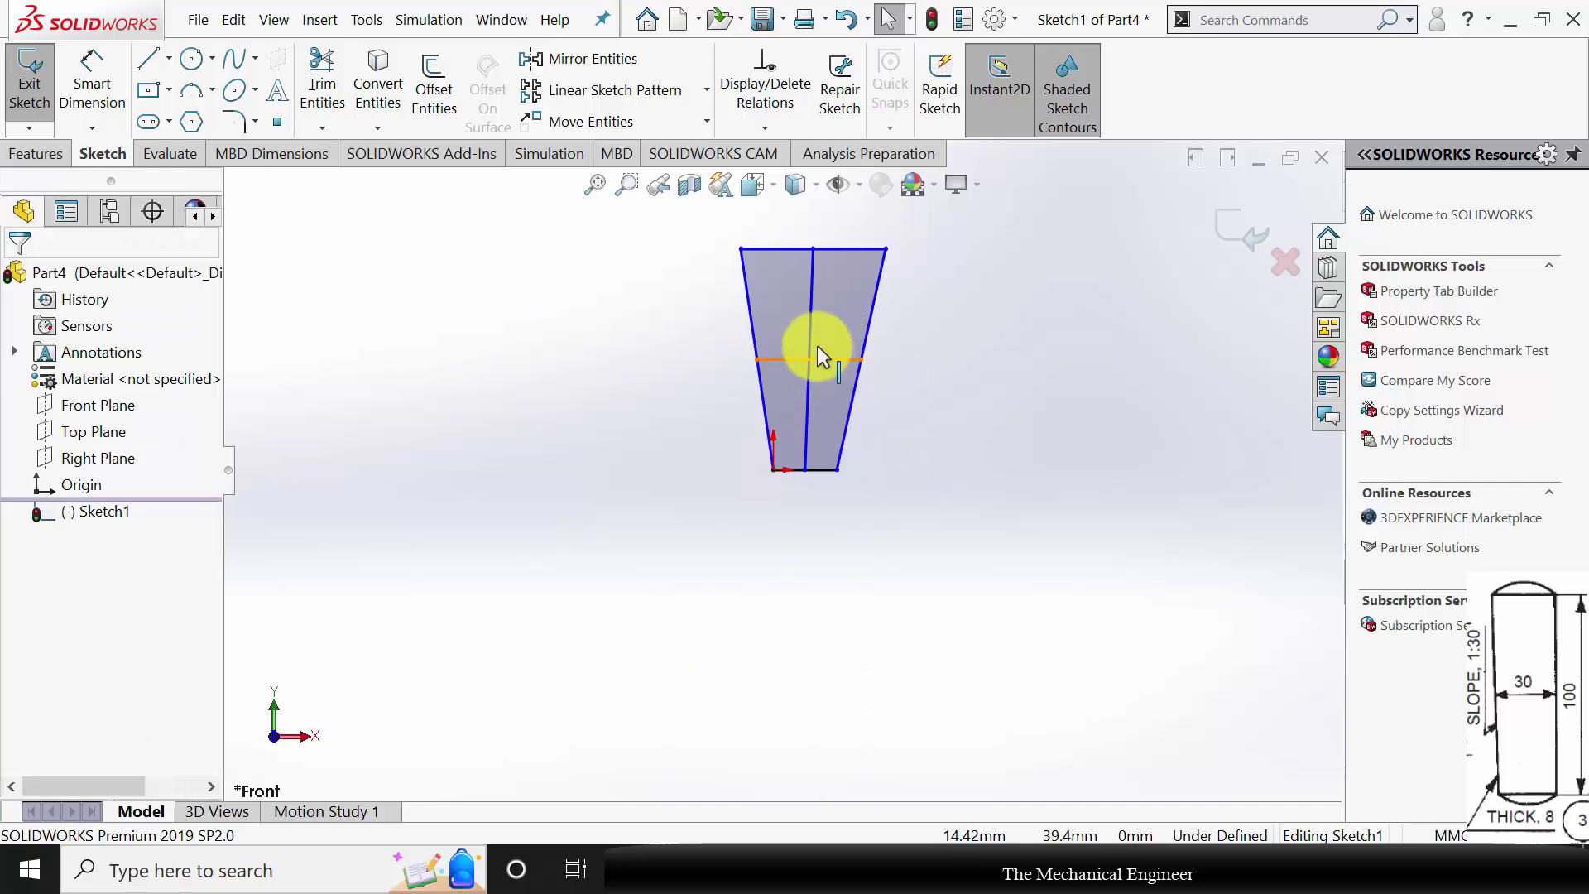
Constrain the upright middle line to vertical and convert both it and the horizontal middle line to construction geometry.
left_click(811, 338)
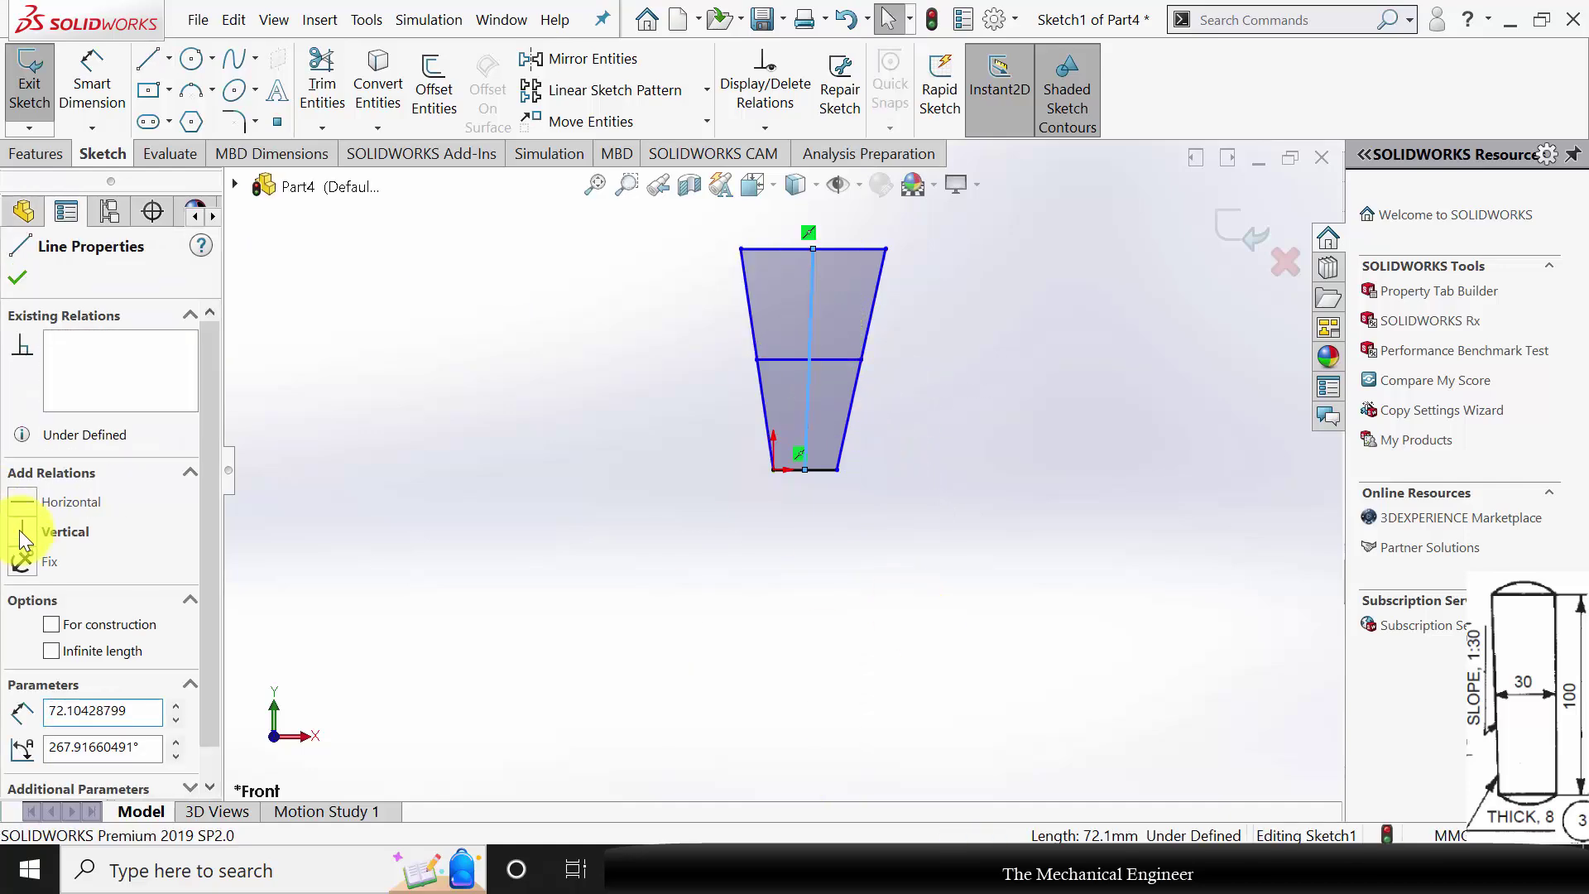
left_click(21, 531)
left_click(97, 622)
left_click(19, 280)
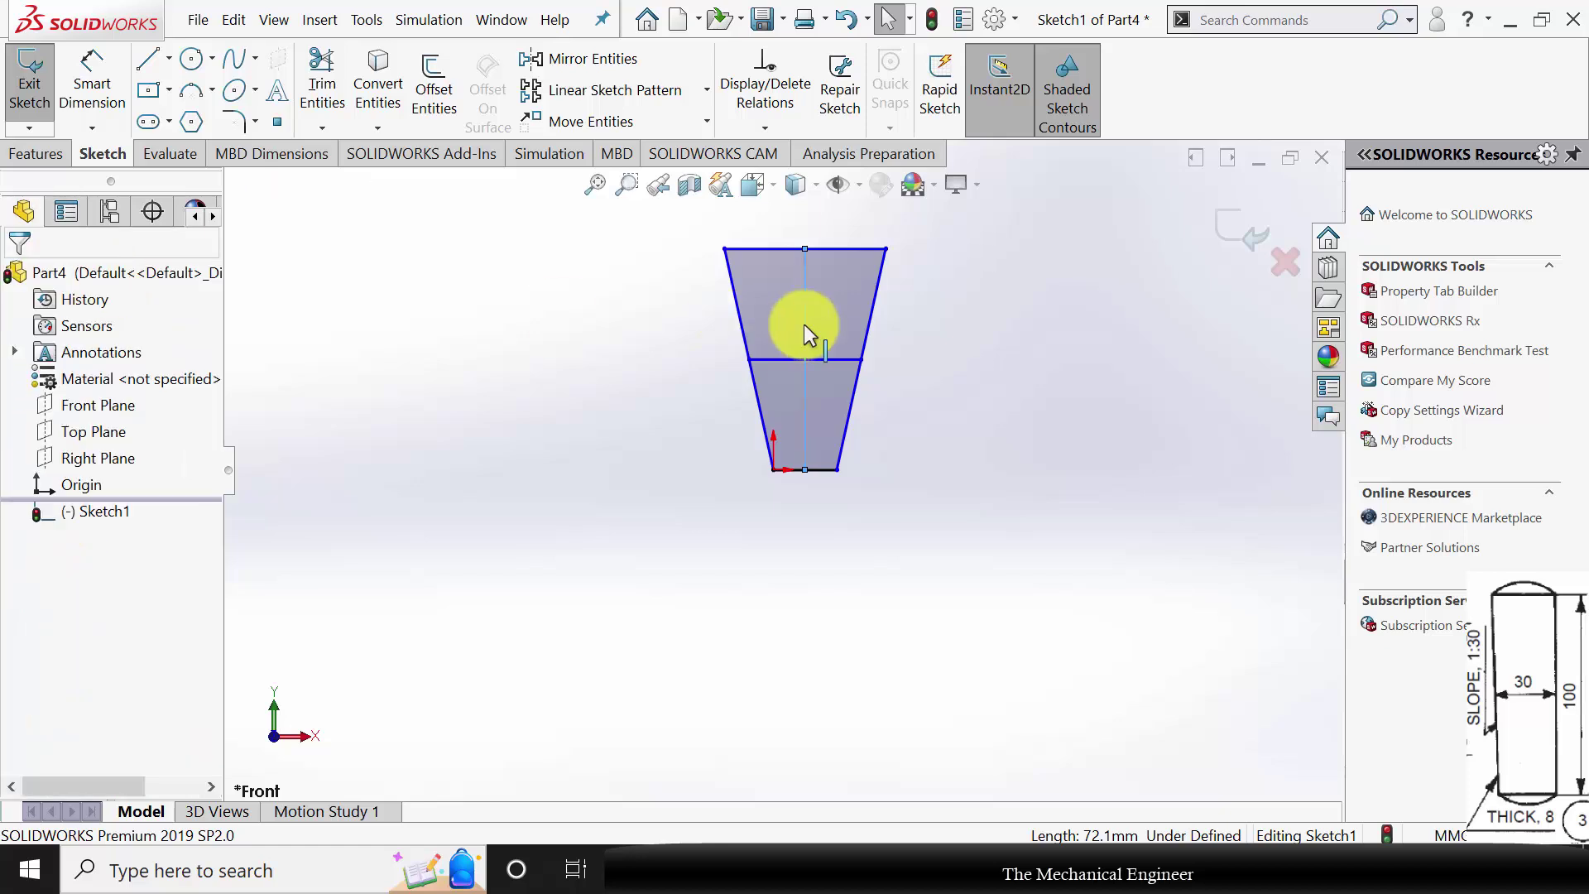
left_click(820, 359)
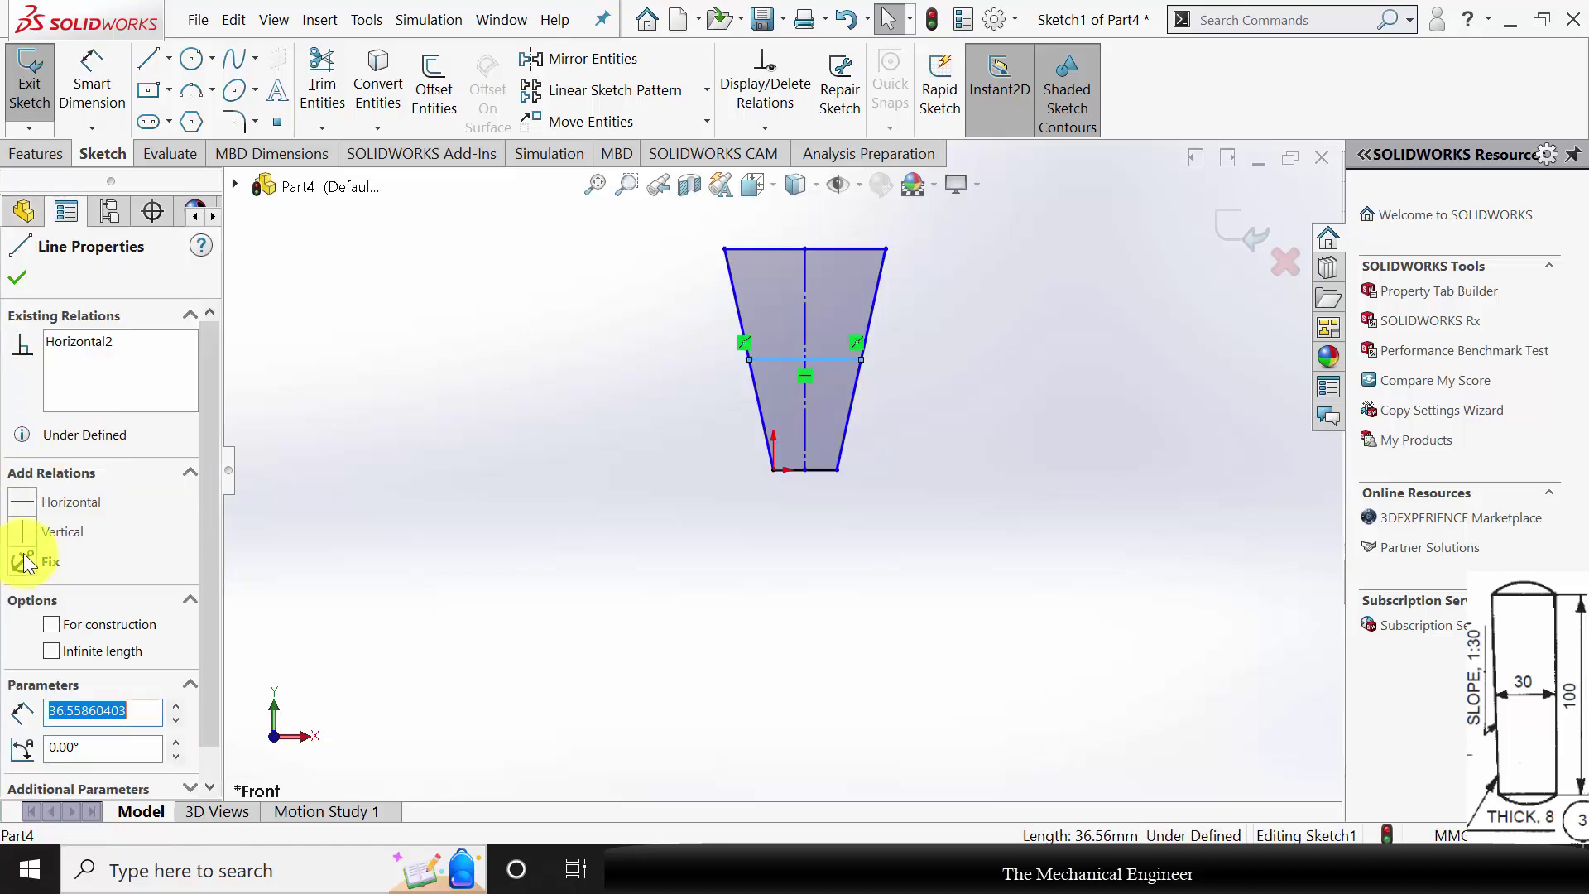
left_click(83, 619)
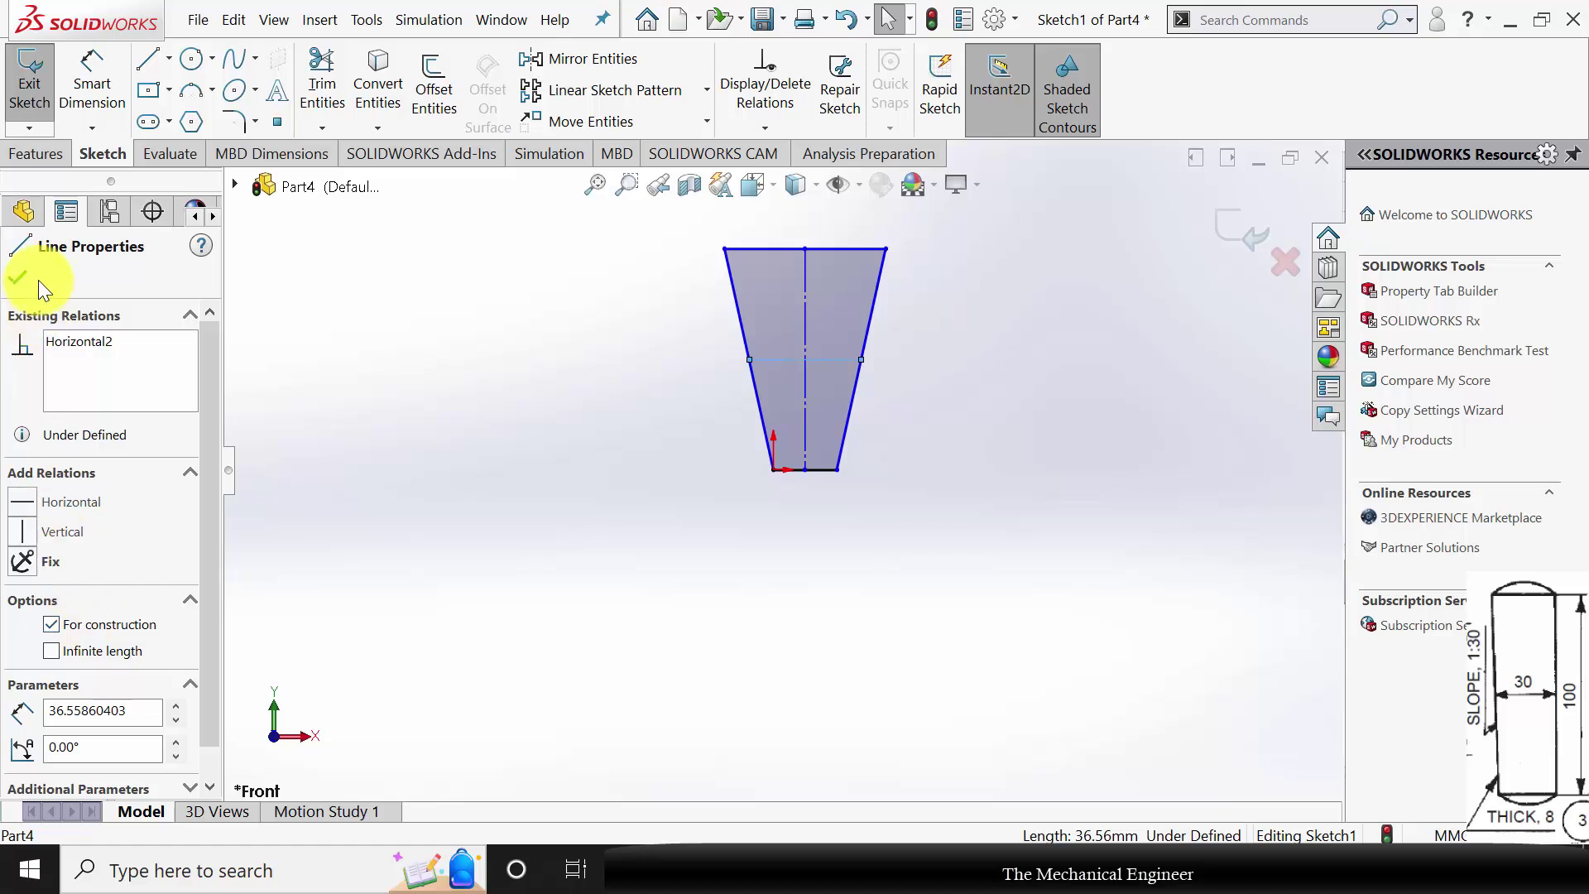
left_click(20, 279)
Dimension the horizontal construction line to 30 mm and the vertical construction line to 100 mm.
left_click(91, 83)
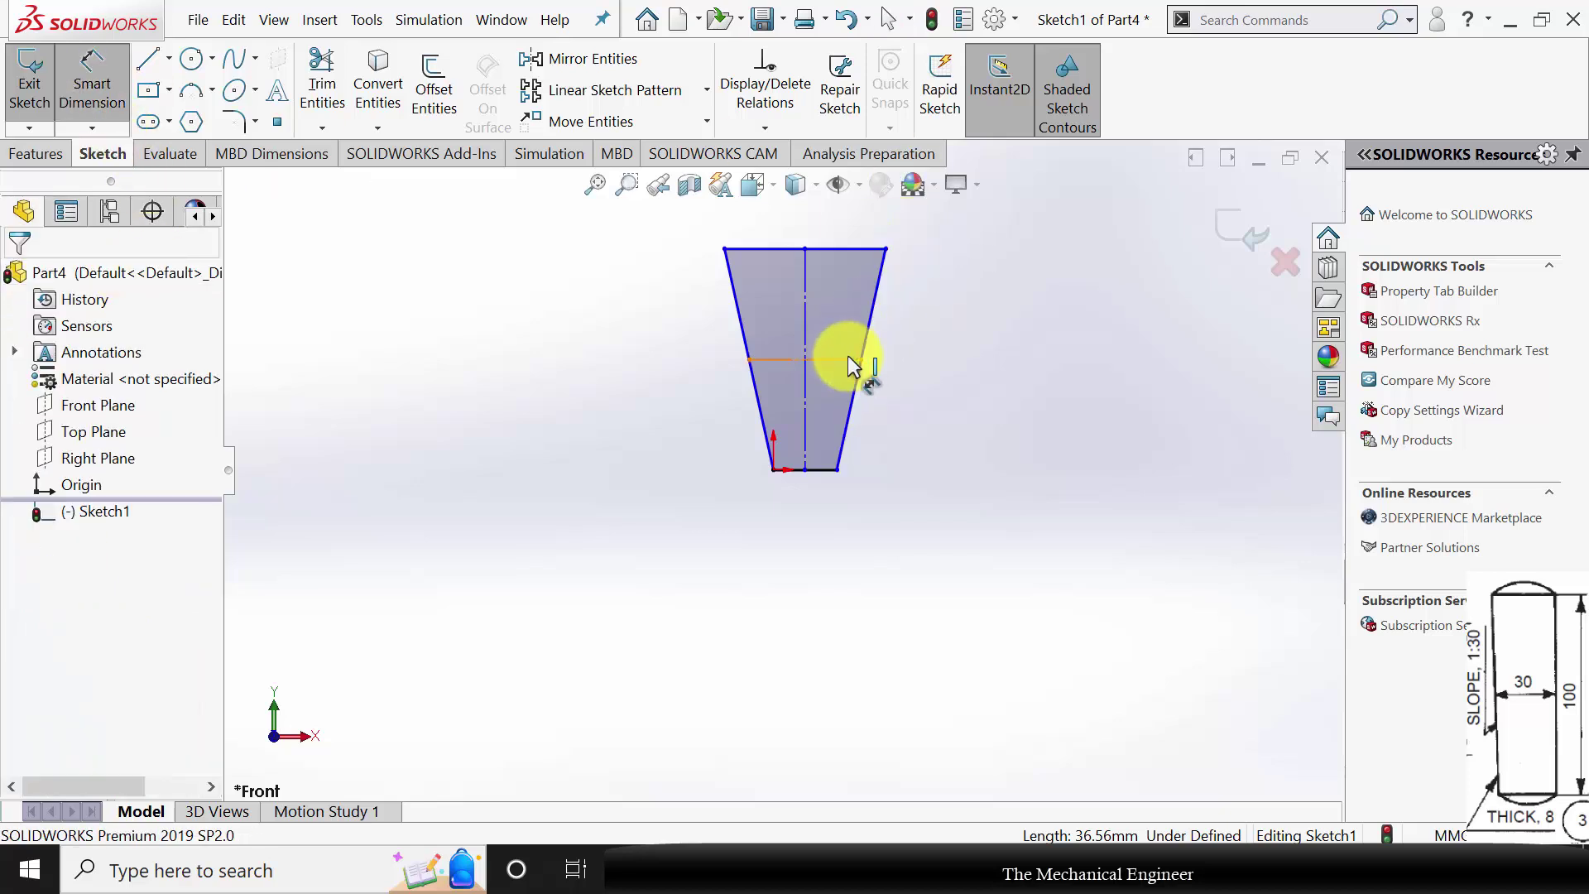
left_click(880, 579)
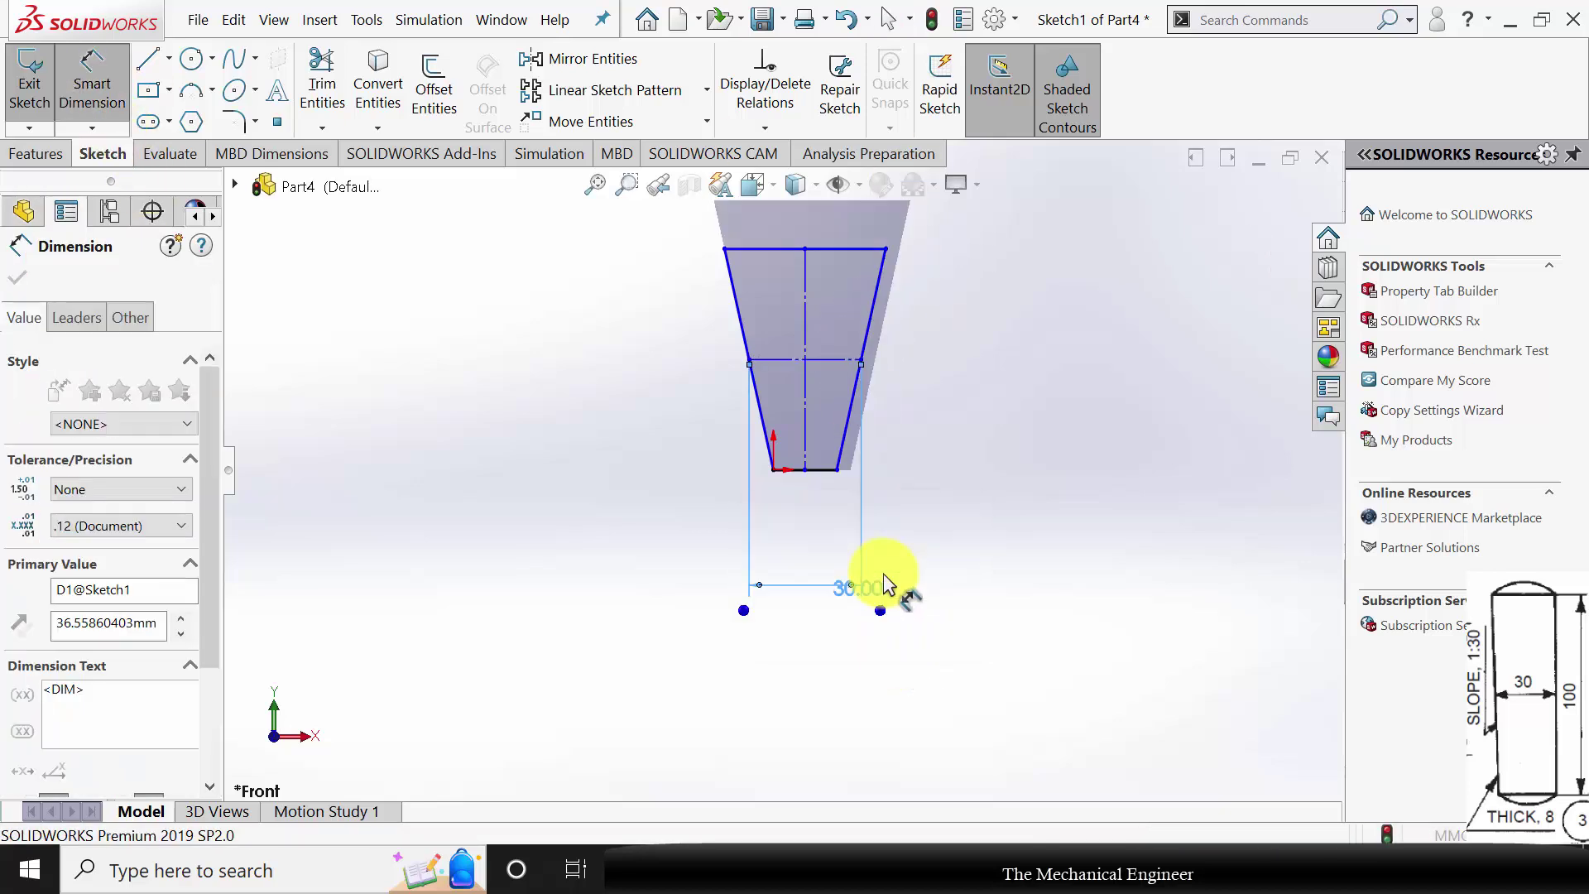
type("30")
key("Return")
left_click(807, 337)
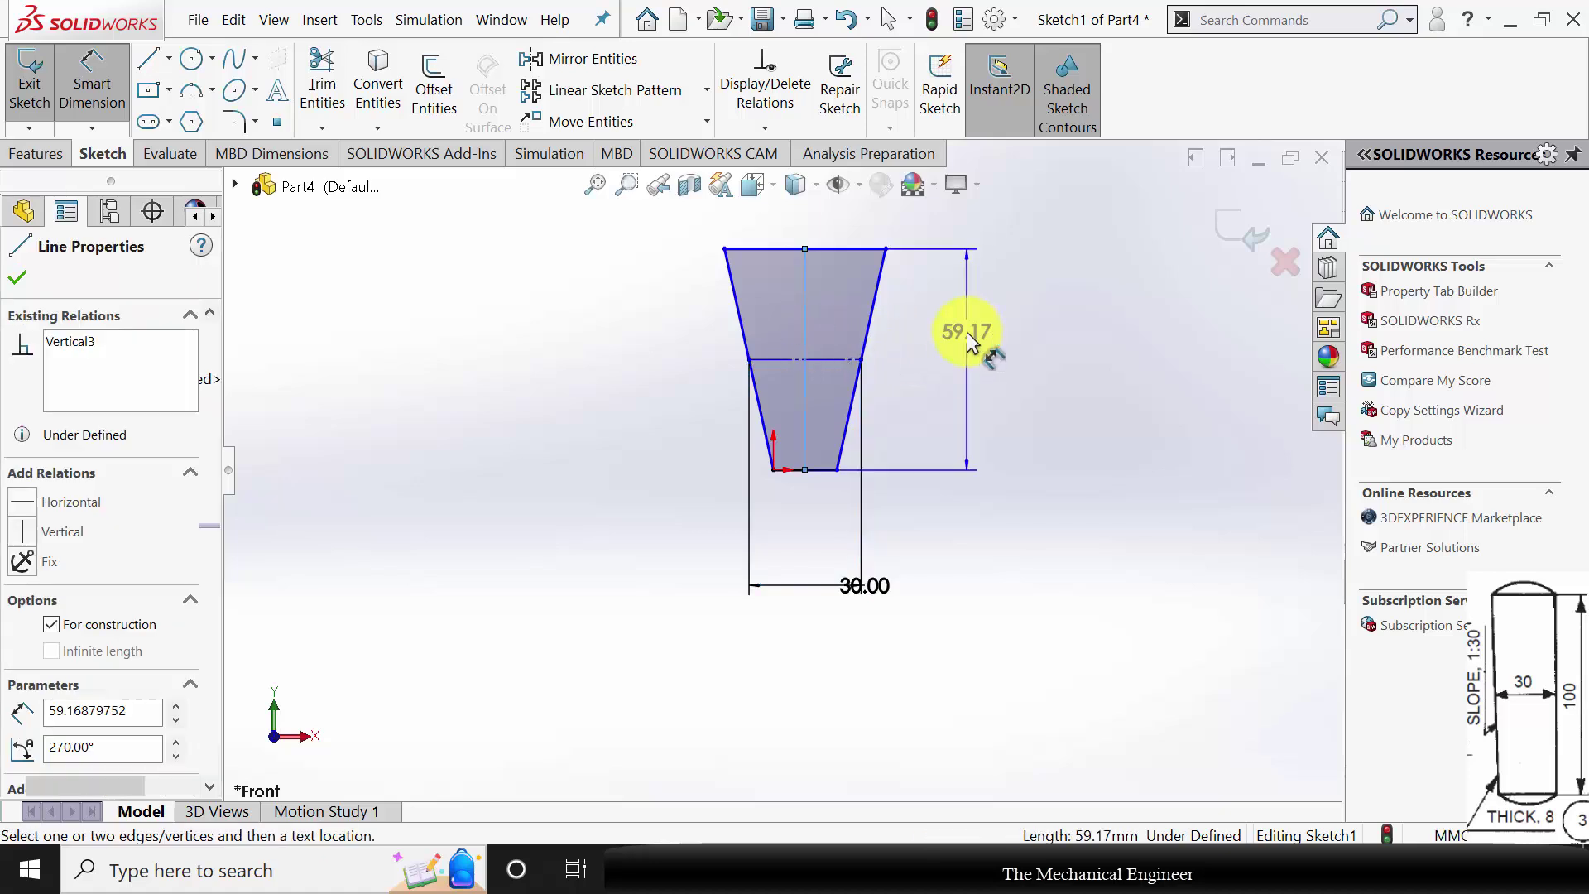
left_click(967, 338)
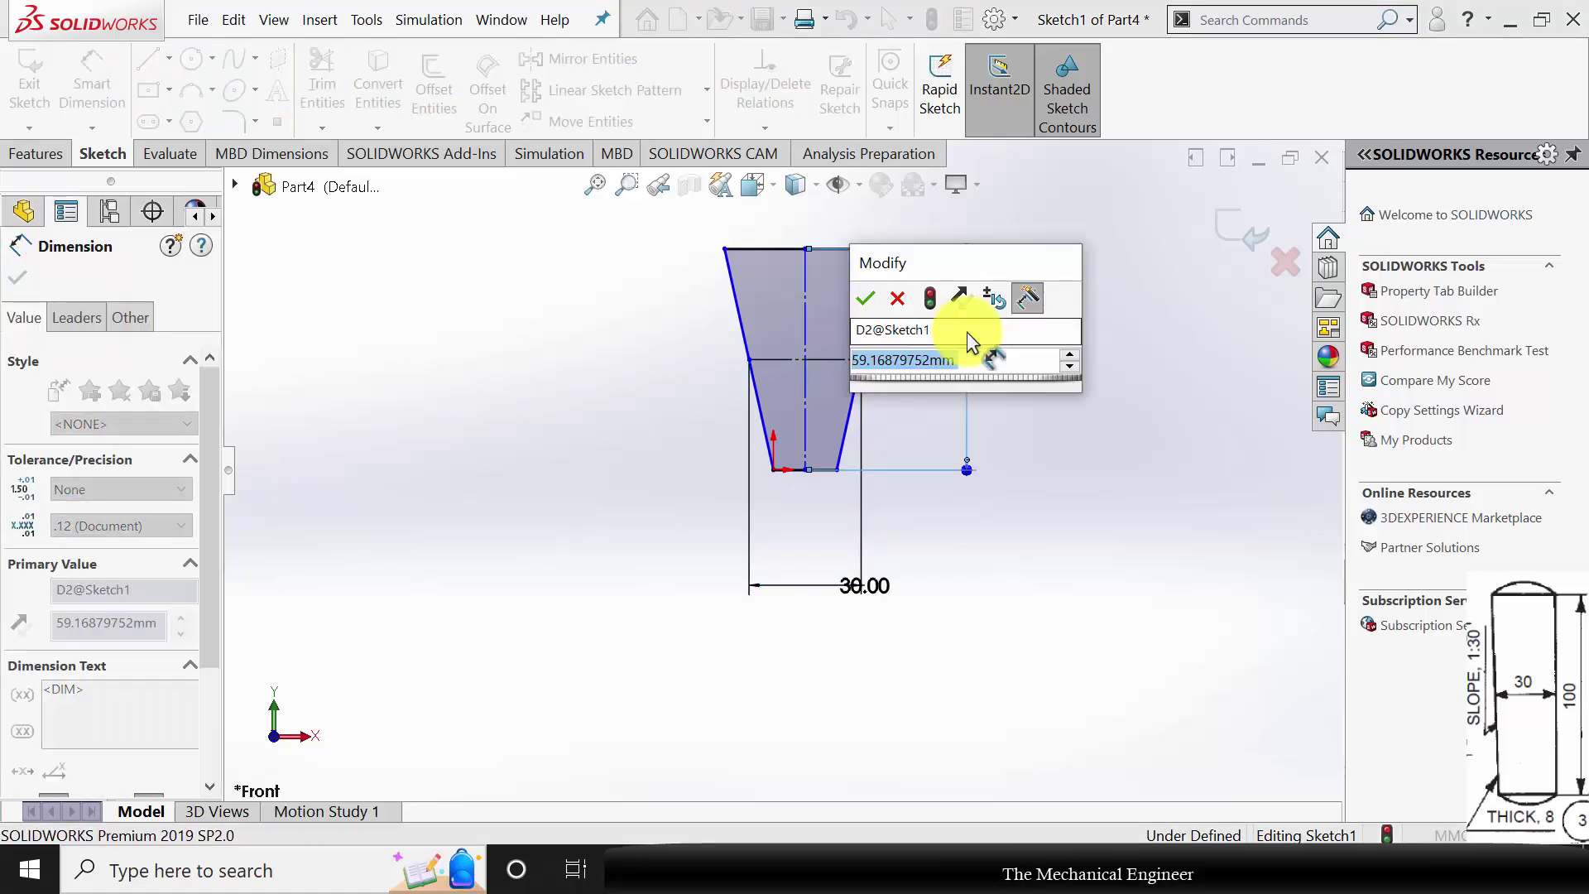
type("100")
key("Return")
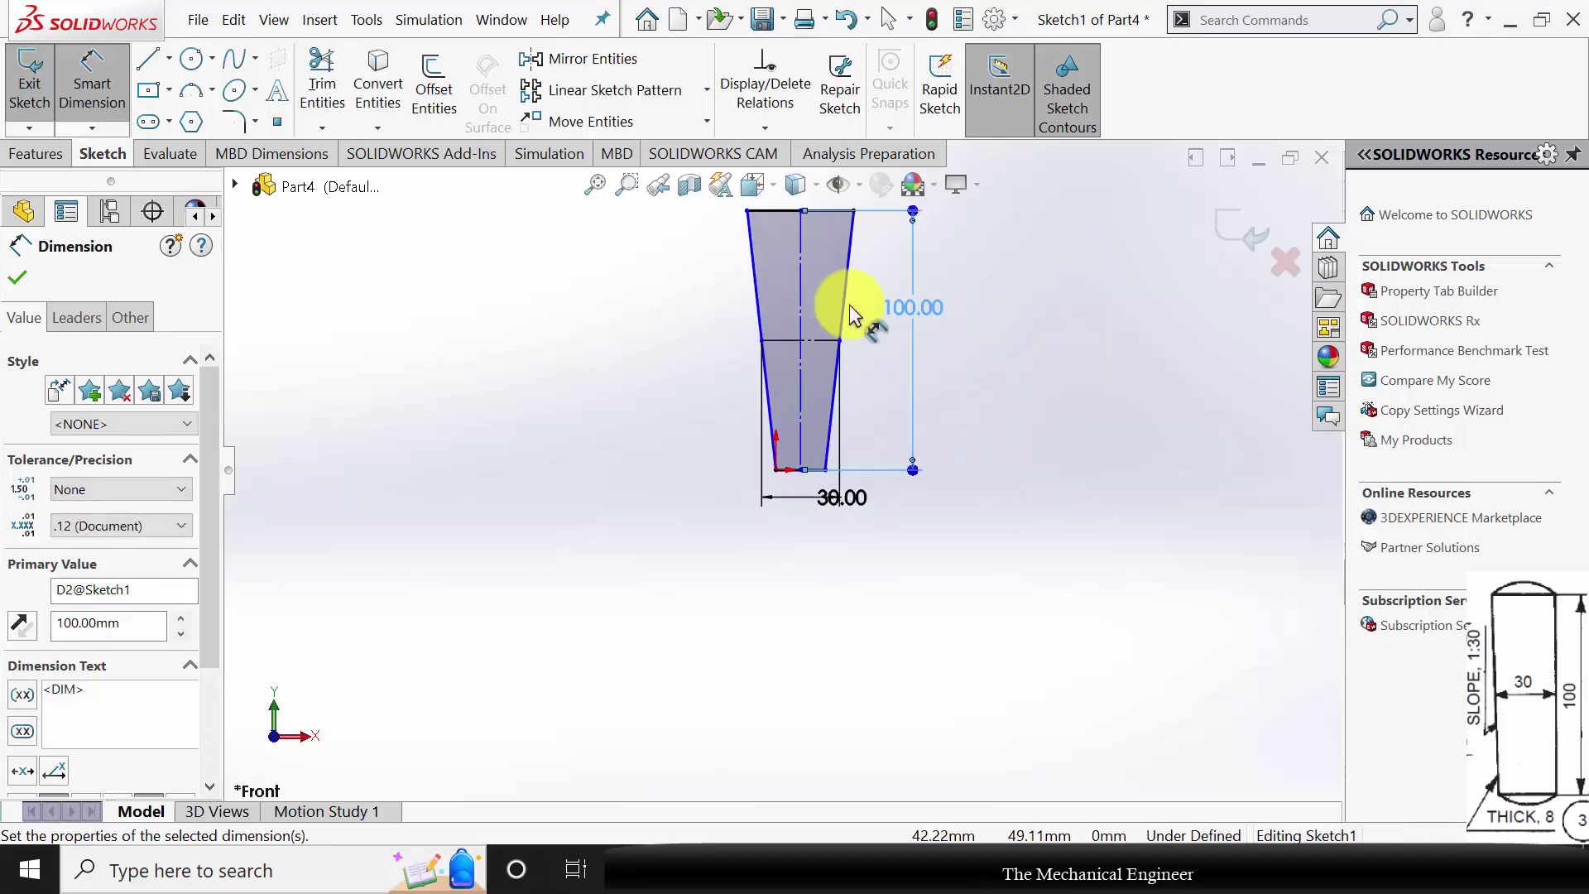
Dimension the angle between the left slanted side and the vertical construction line to 1.91 degrees.
left_click(760, 292)
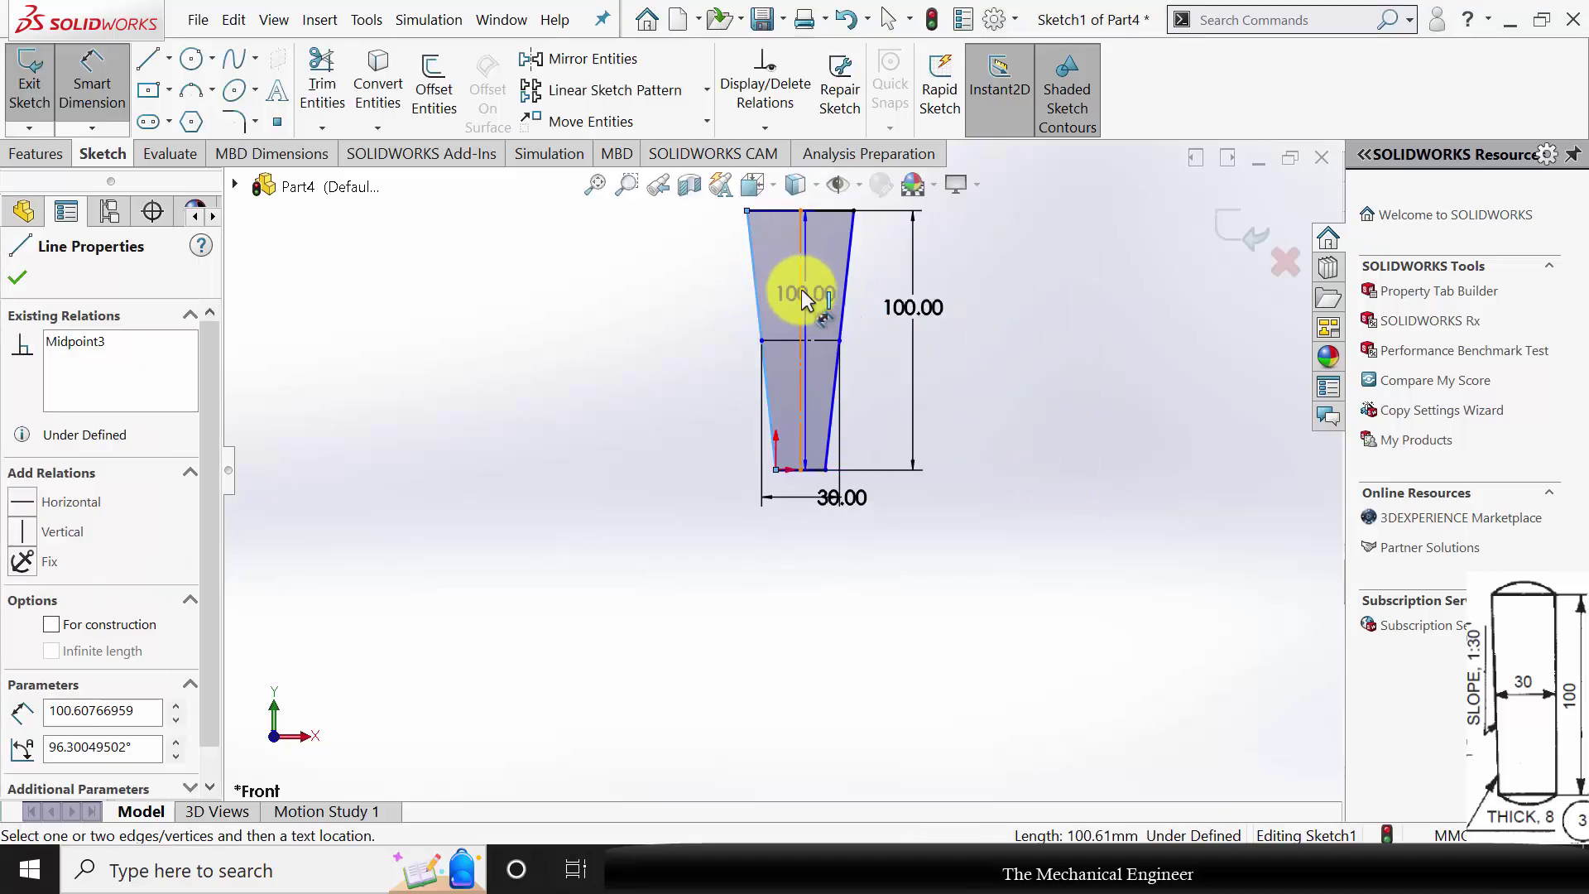
left_click(801, 290)
left_click(797, 280)
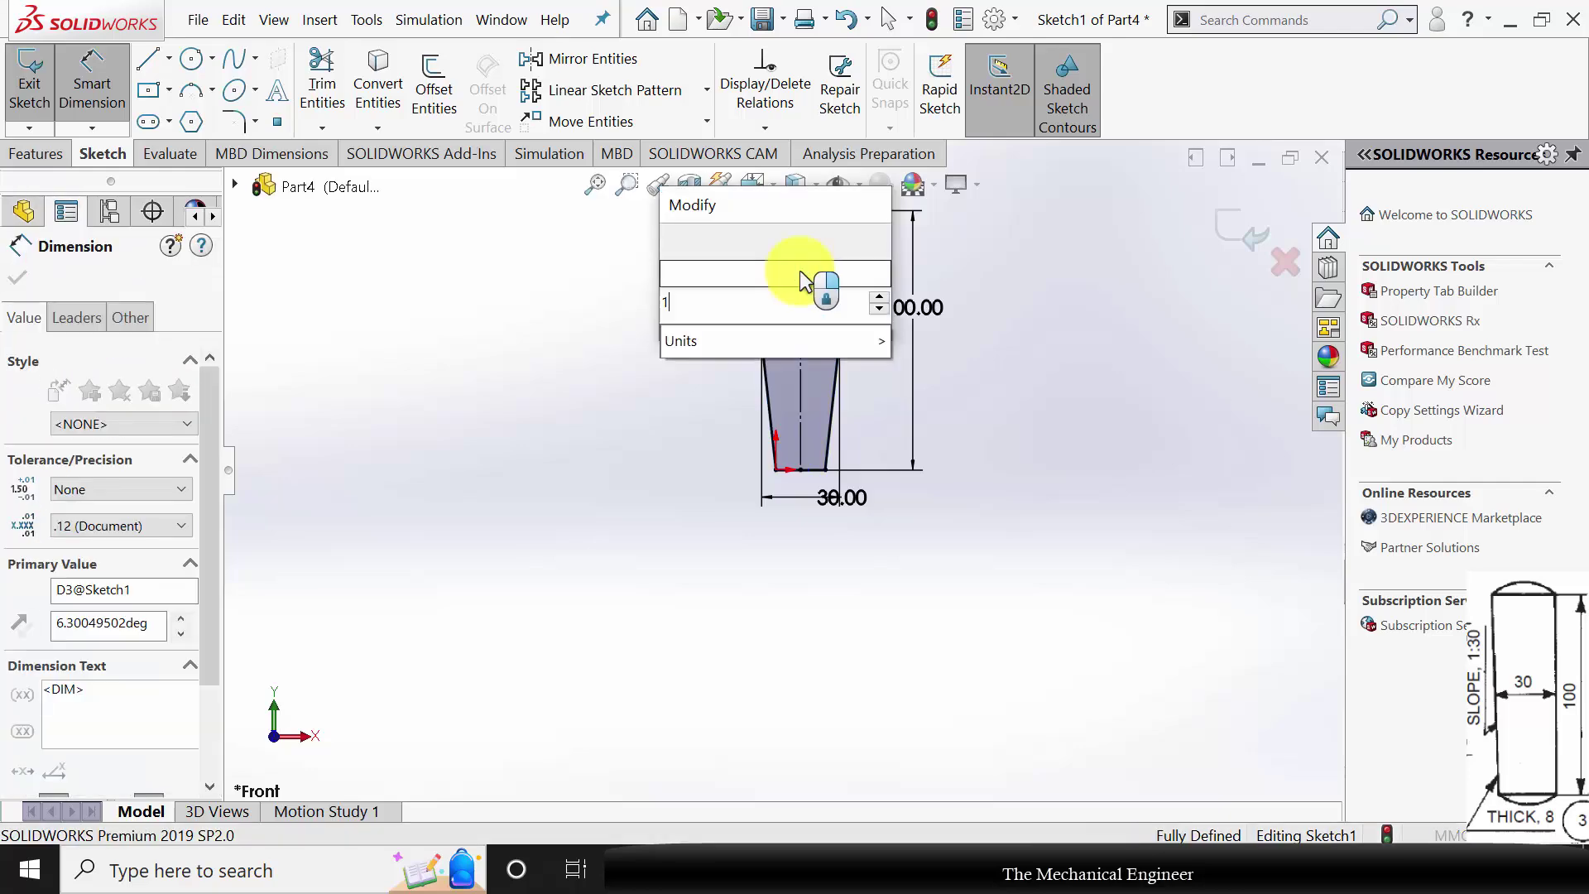
key("Return")
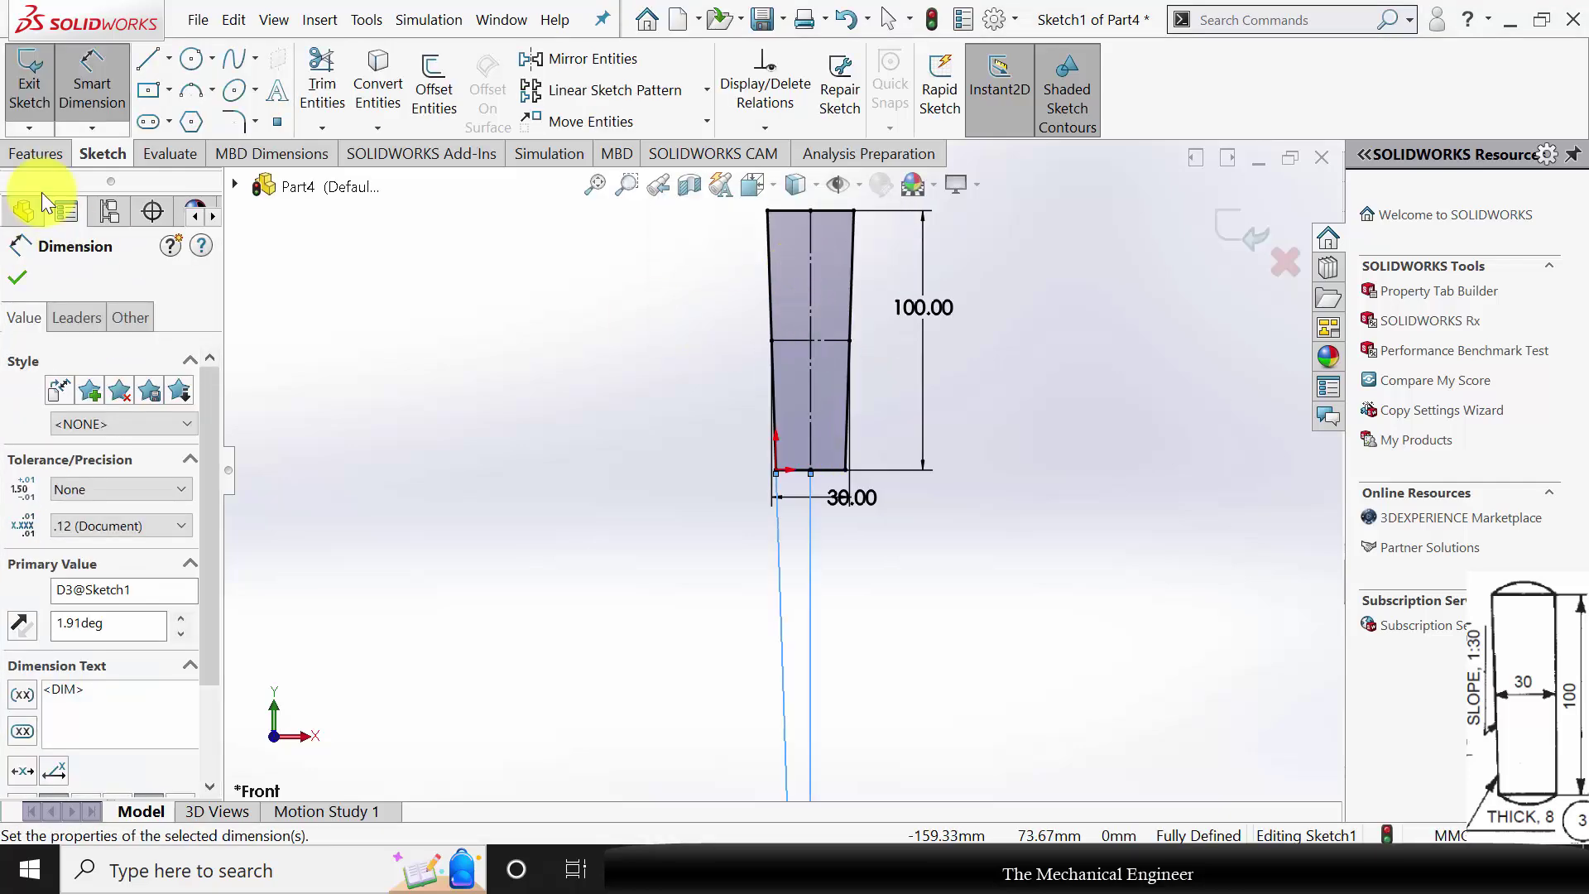
Extrude the tapered profile as a boss 8 mm deep with the Mid Plane end condition.
left_click(36, 154)
left_click(39, 91)
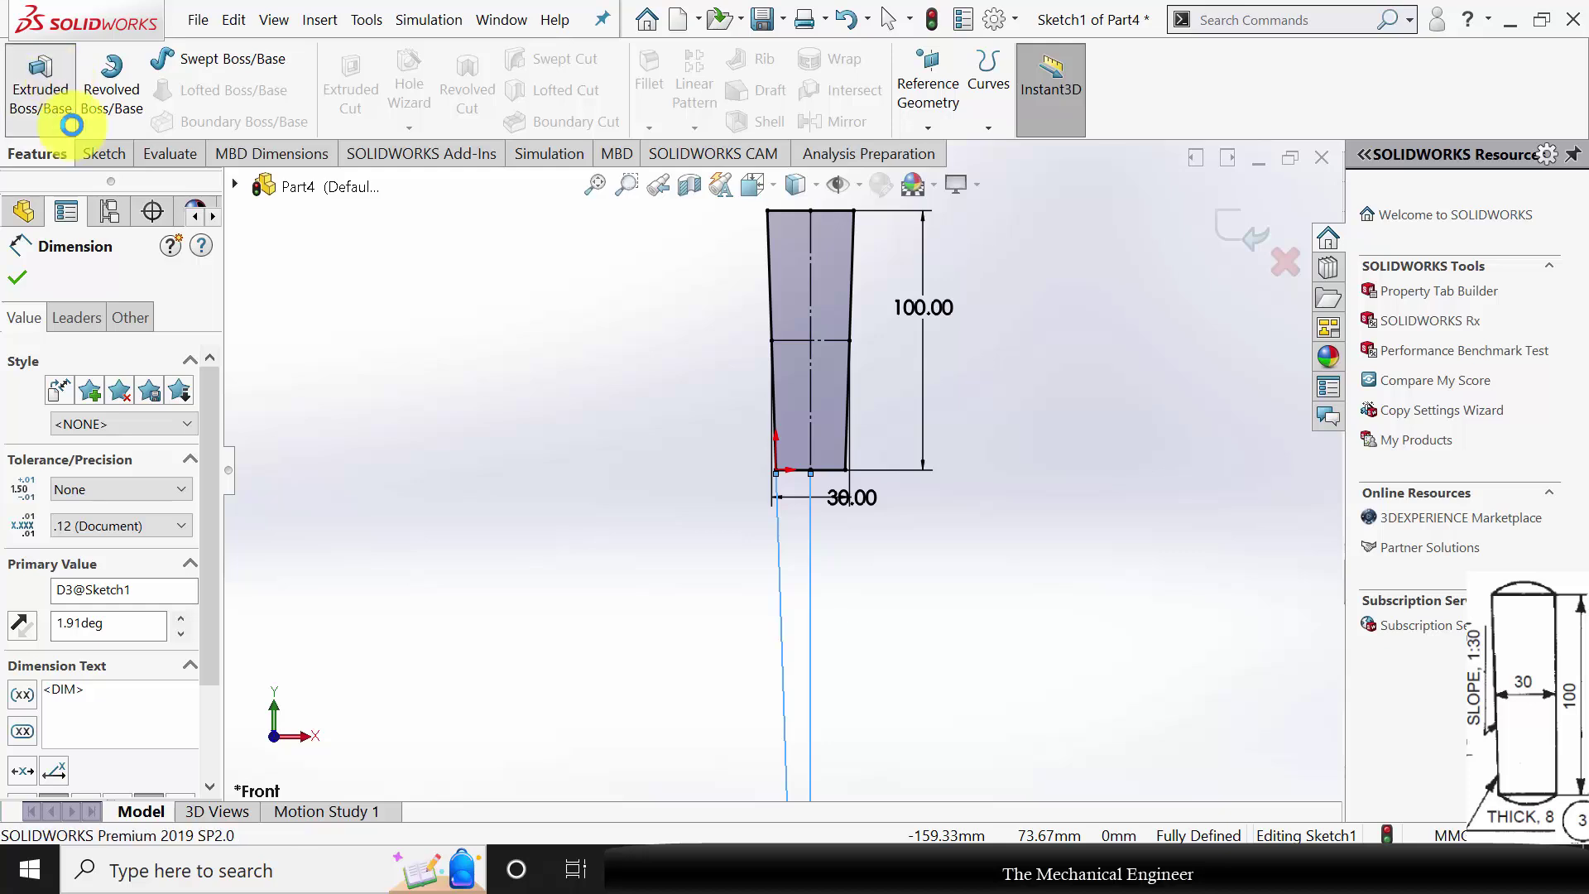
left_click(121, 404)
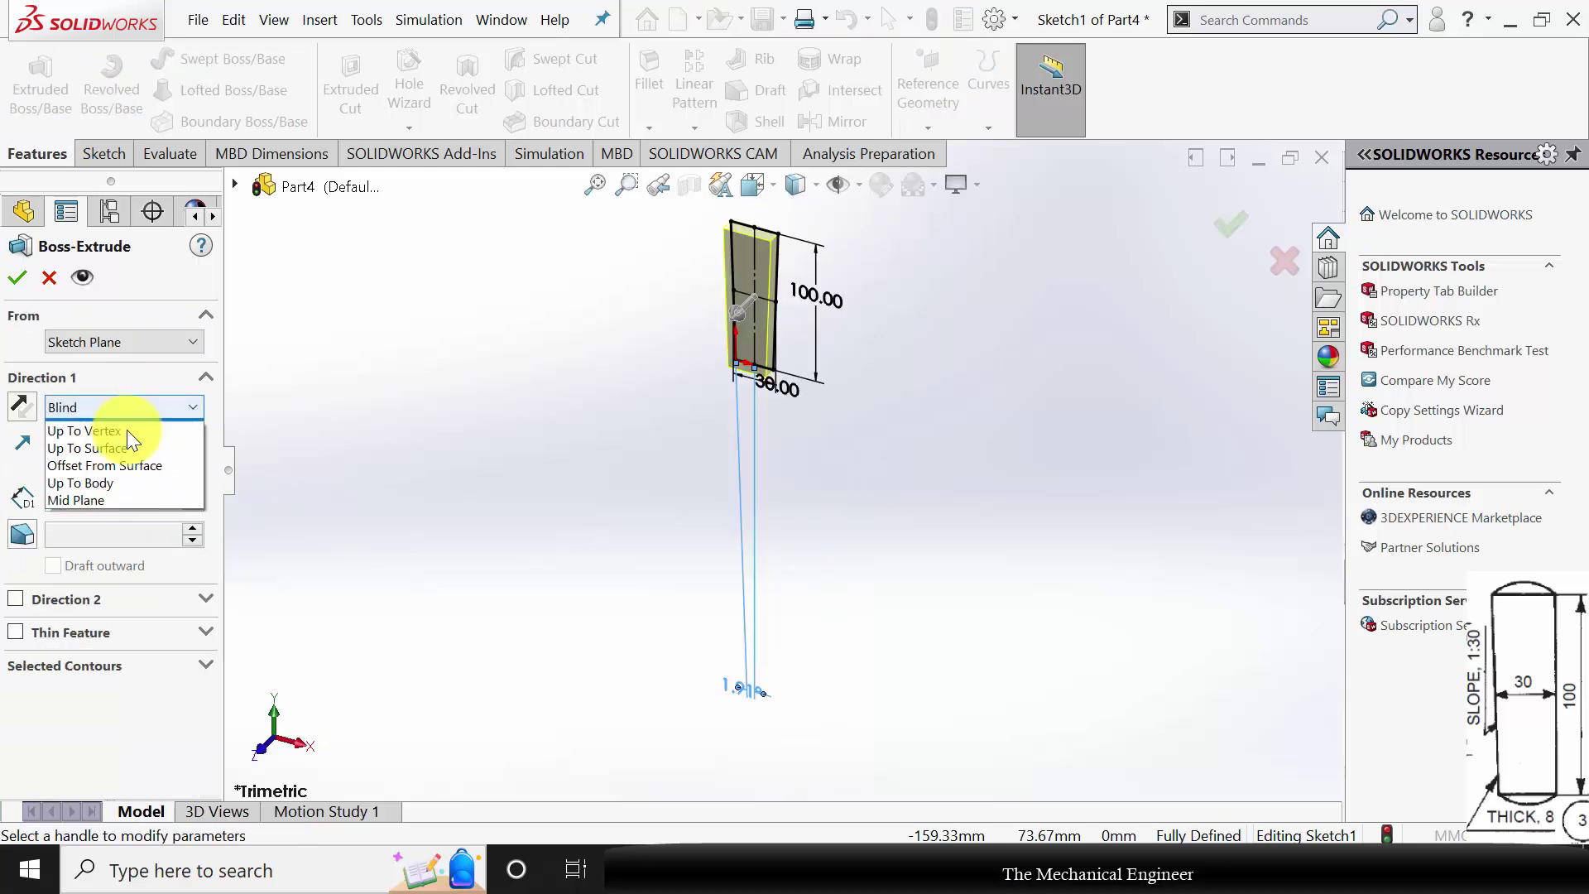
left_click(124, 513)
type("8")
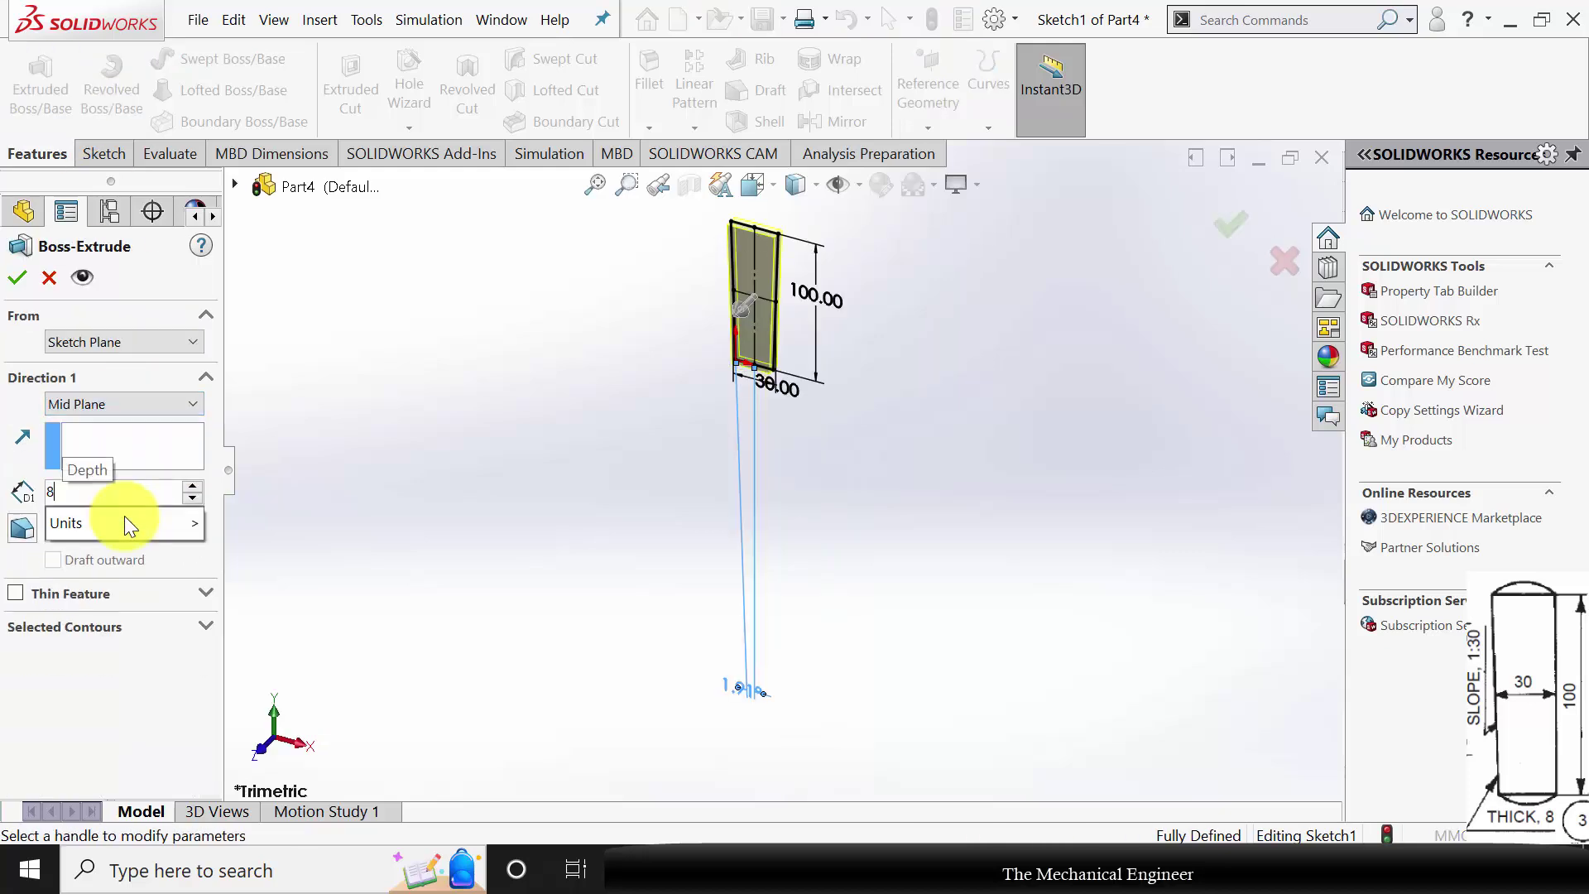
key("Return")
key("Return")
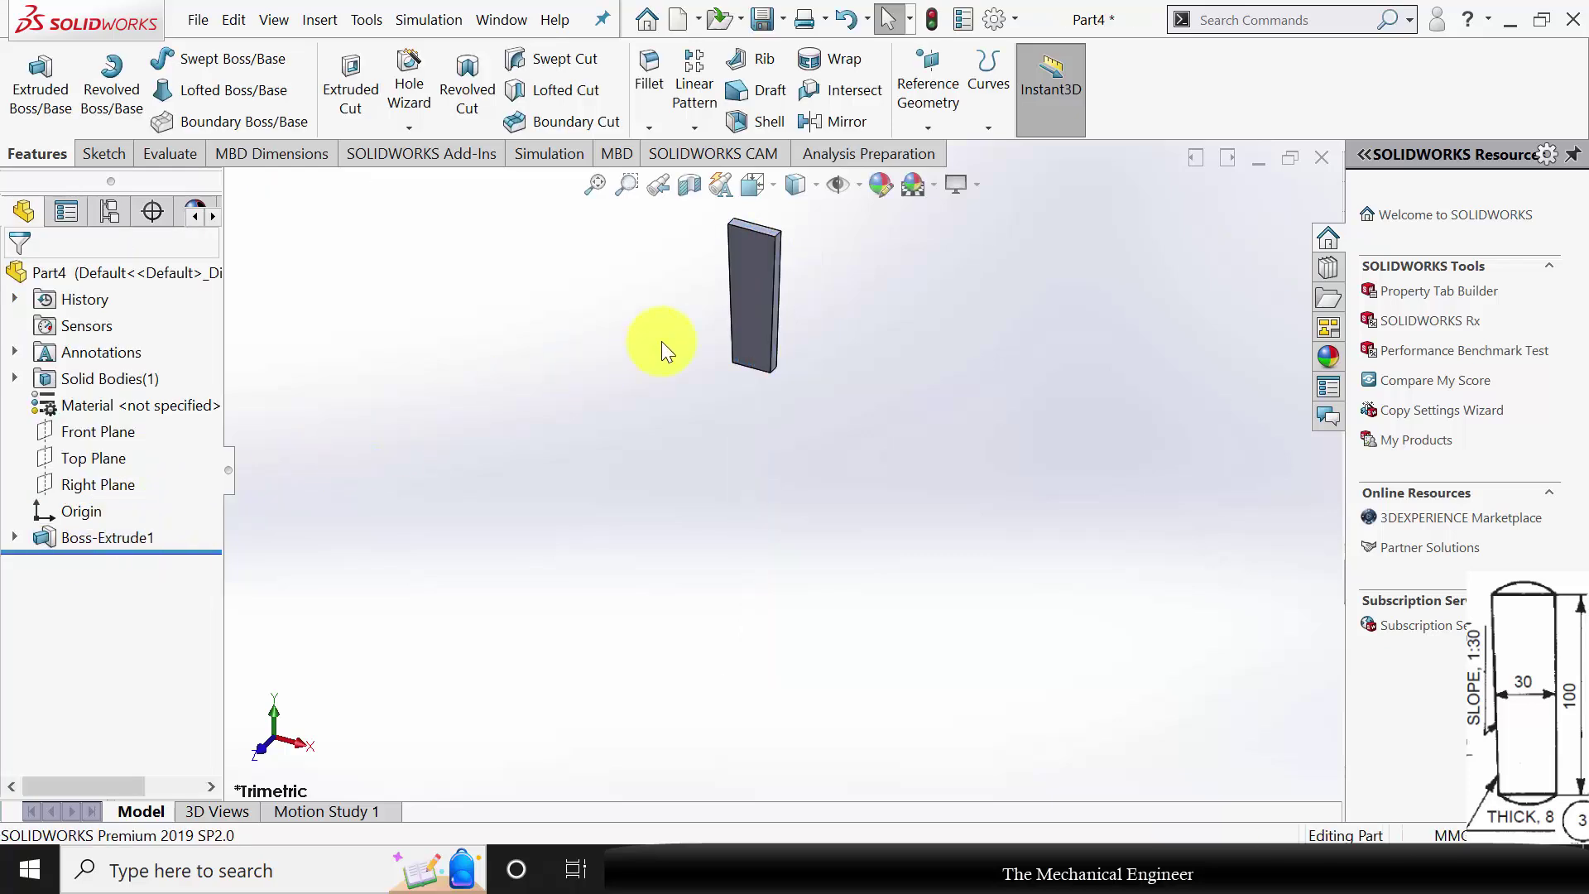
Fillet the edges of the cotter's upper and lower end faces with a 2 mm radius.
scroll(741, 271, "down", 3)
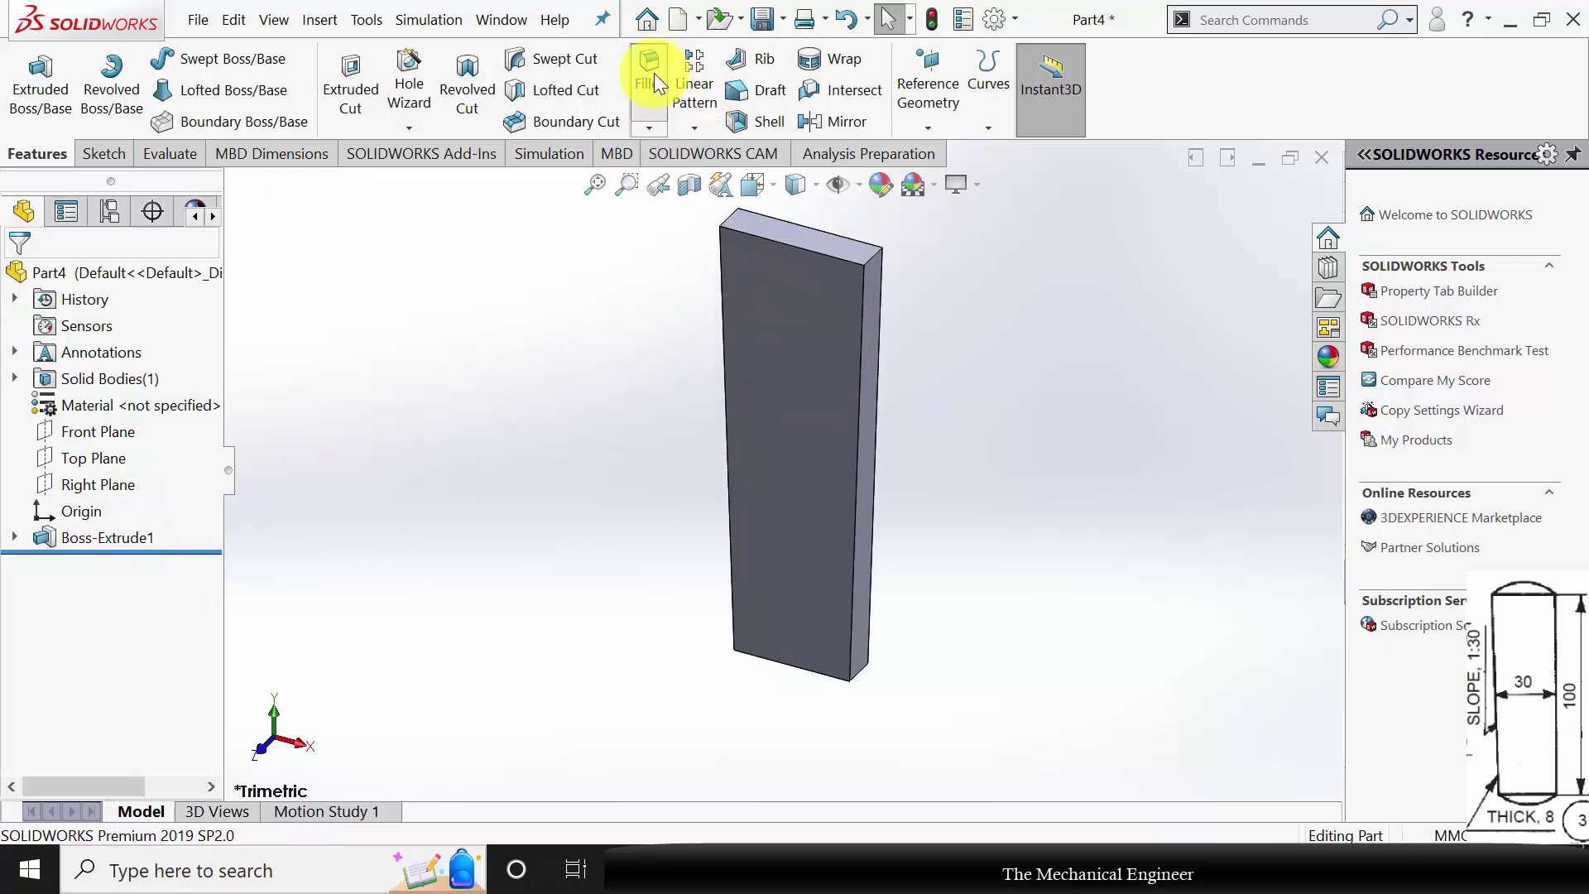
left_click(93, 755)
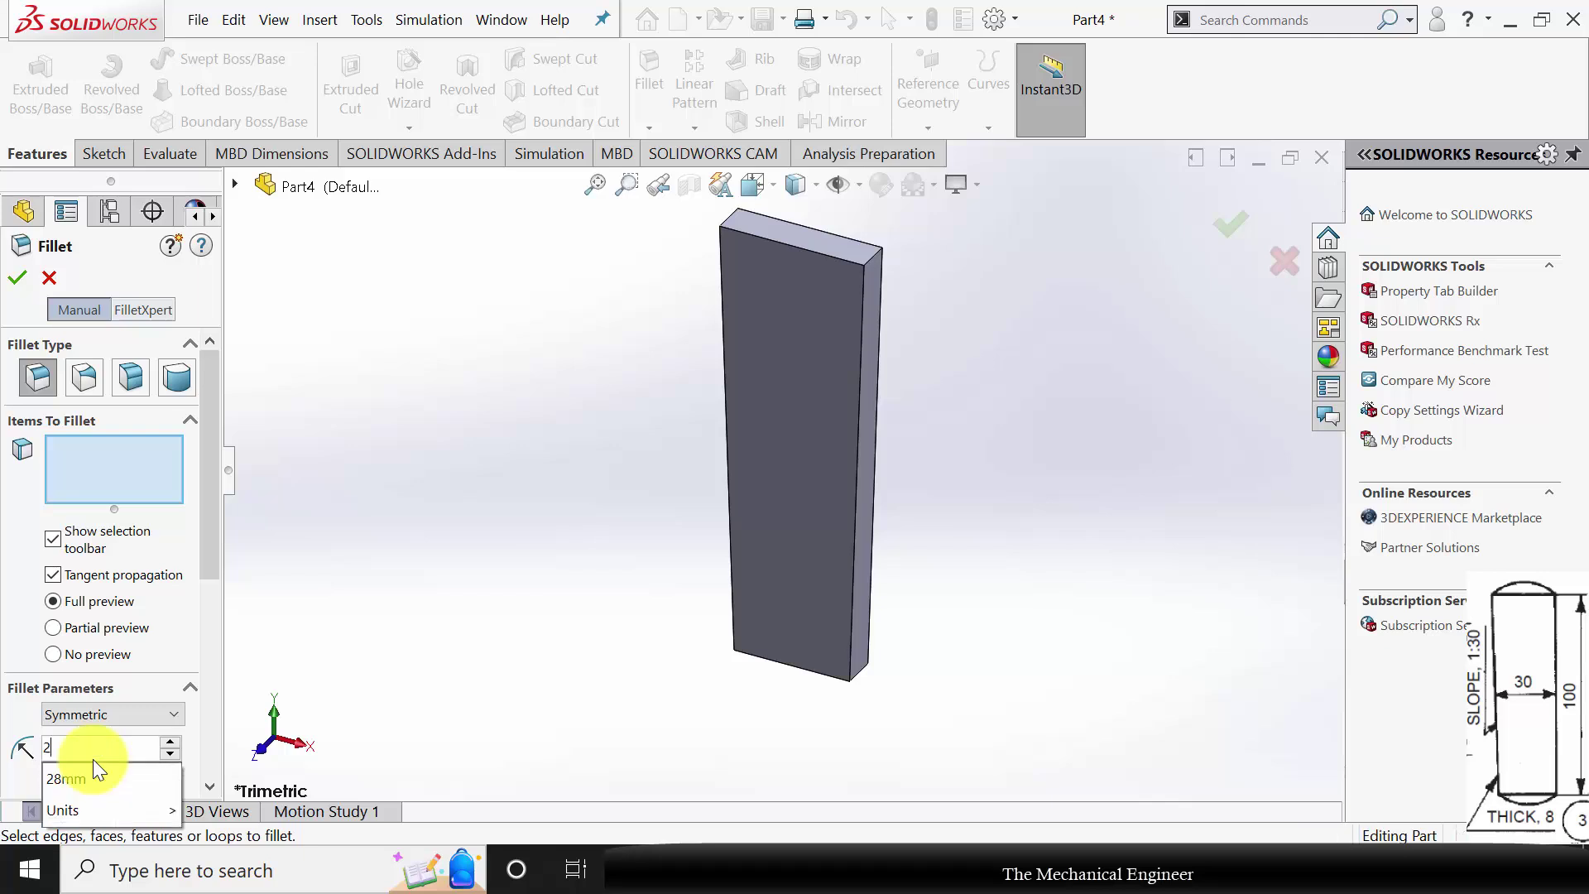
left_click(807, 245)
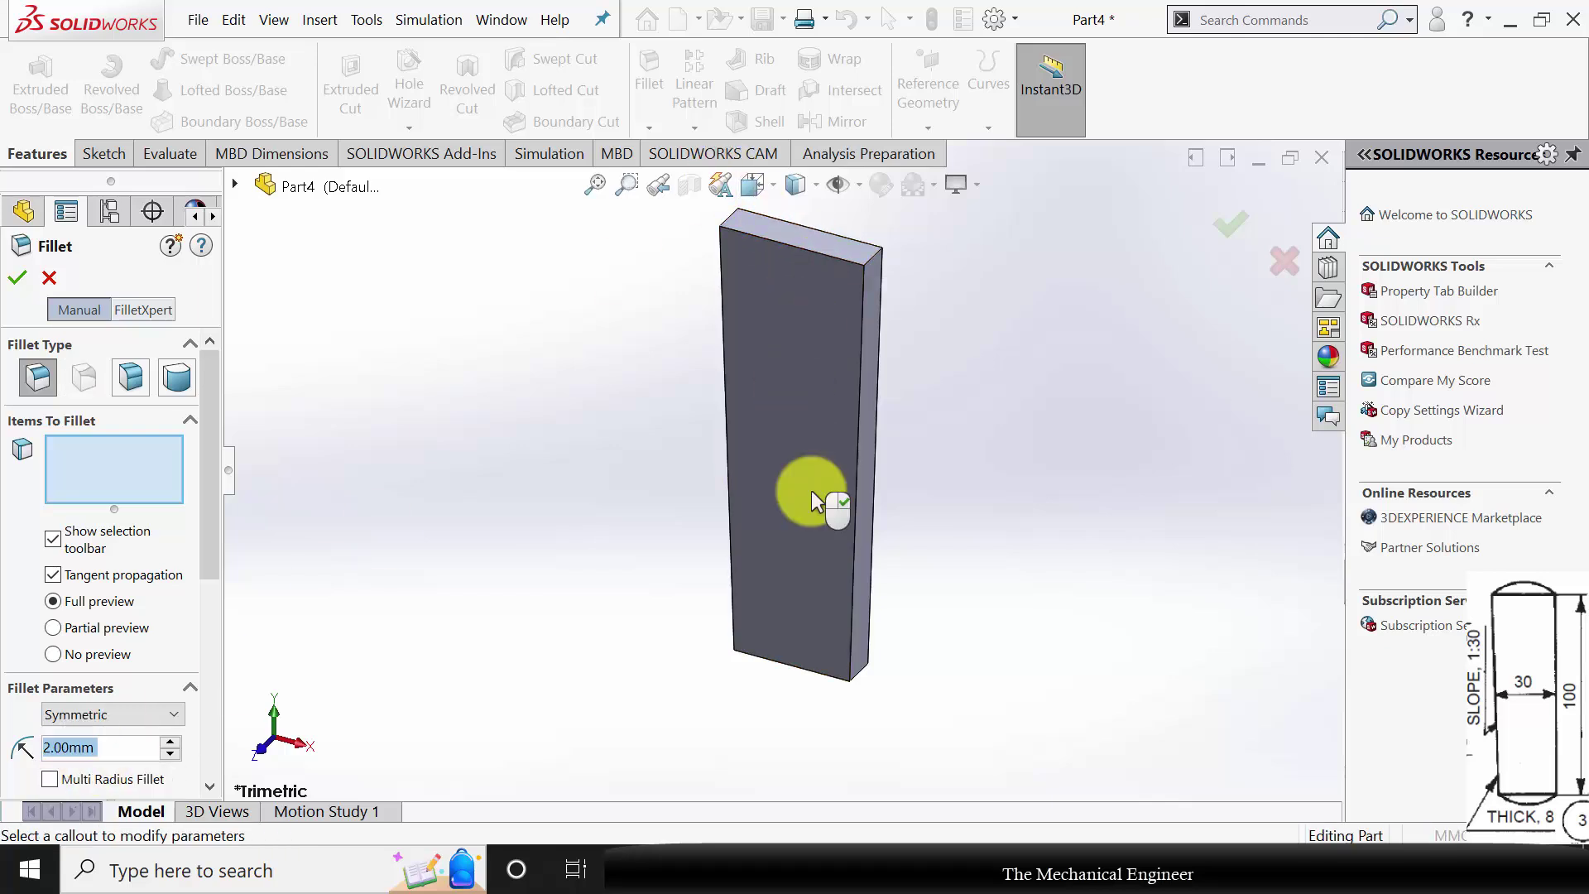
middle_click_drag(952, 452, 840, 741)
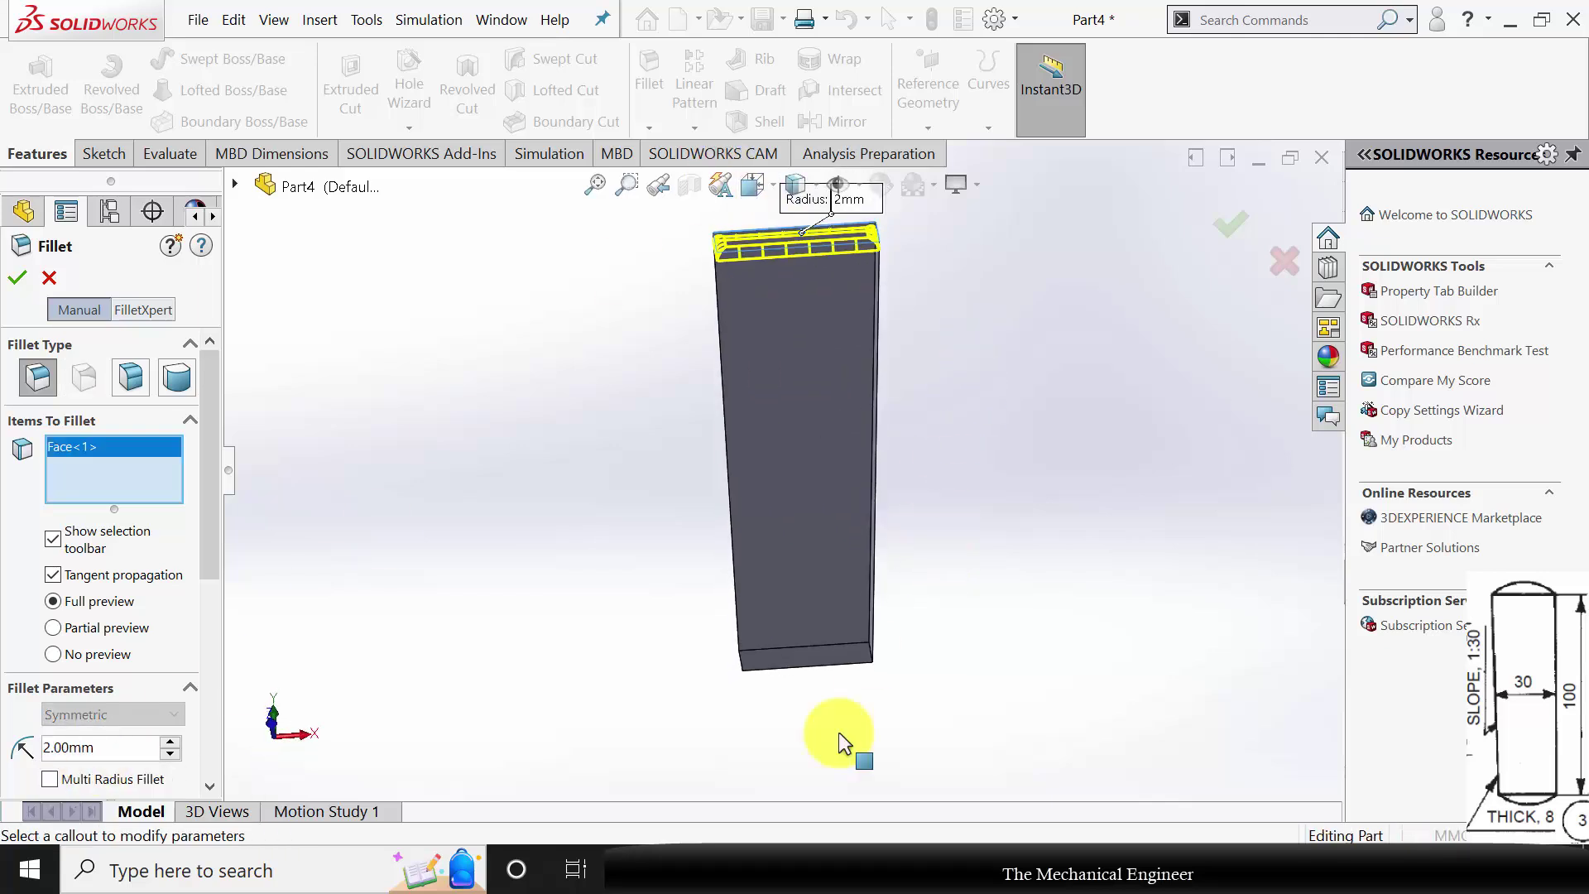
left_click(812, 651)
left_click(15, 281)
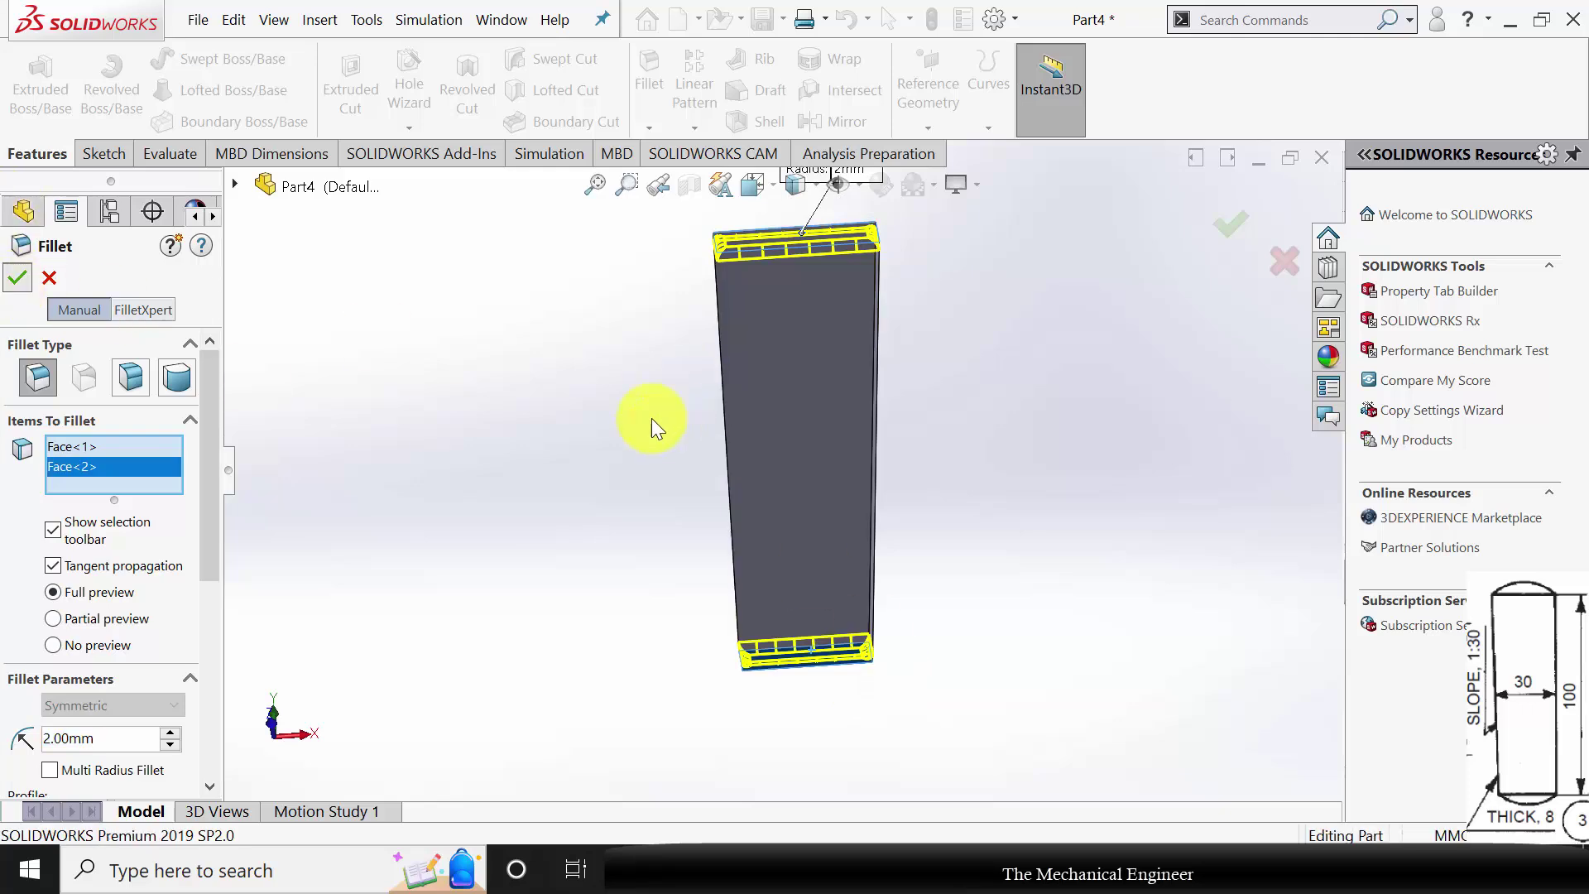
Assign AISI Type A2 Tool Steel as the cotter's material.
middle_click_drag(795, 425, 845, 552)
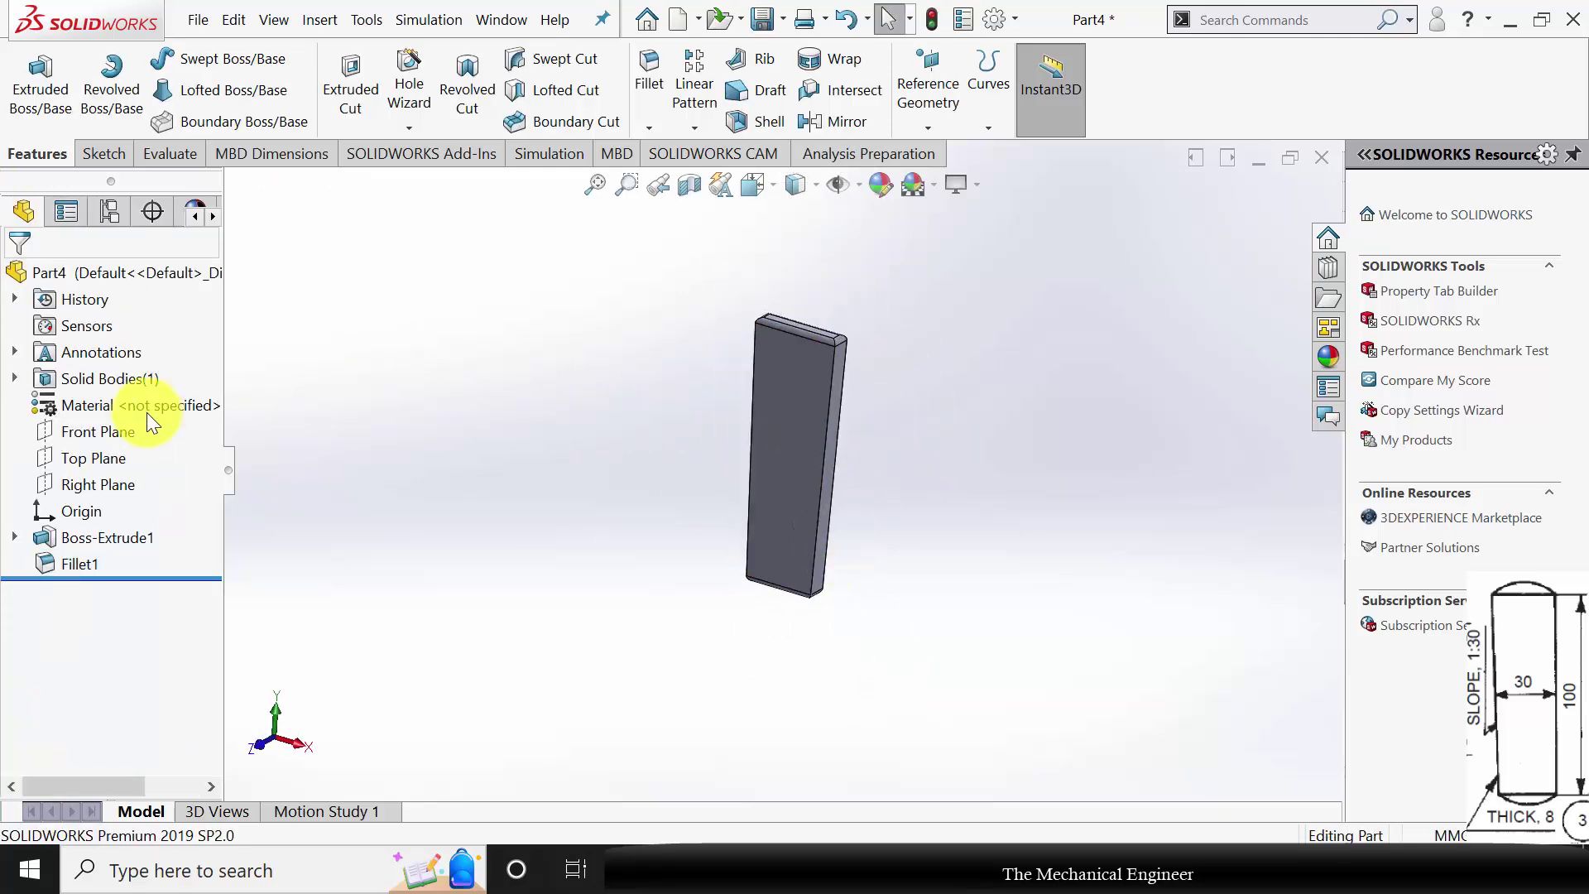
scroll(811, 397, "down", 3)
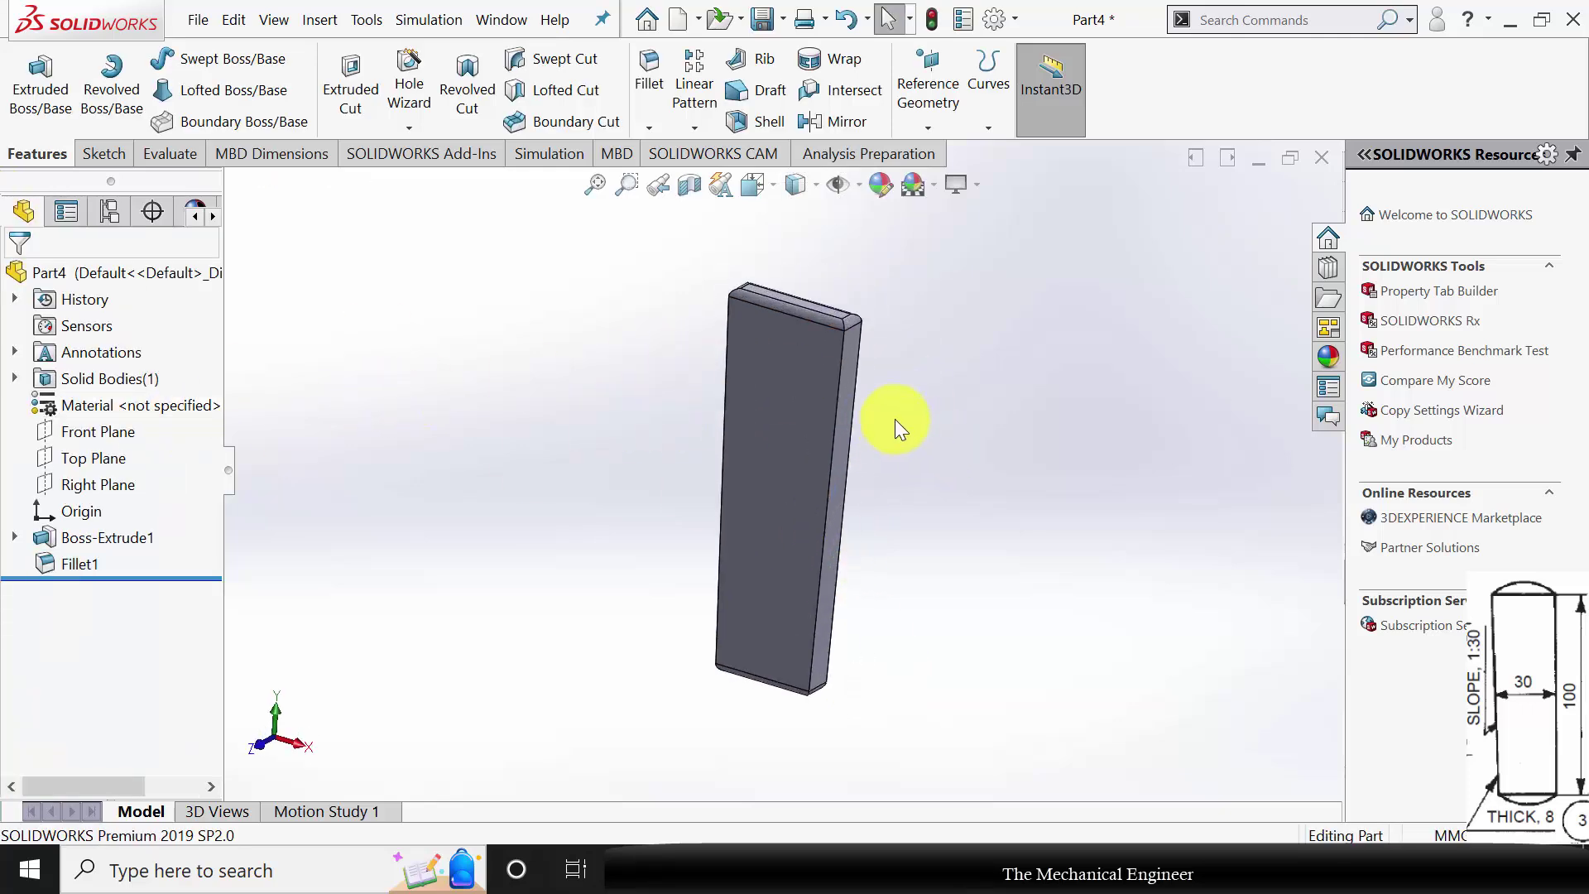
right_click(152, 403)
left_click(211, 314)
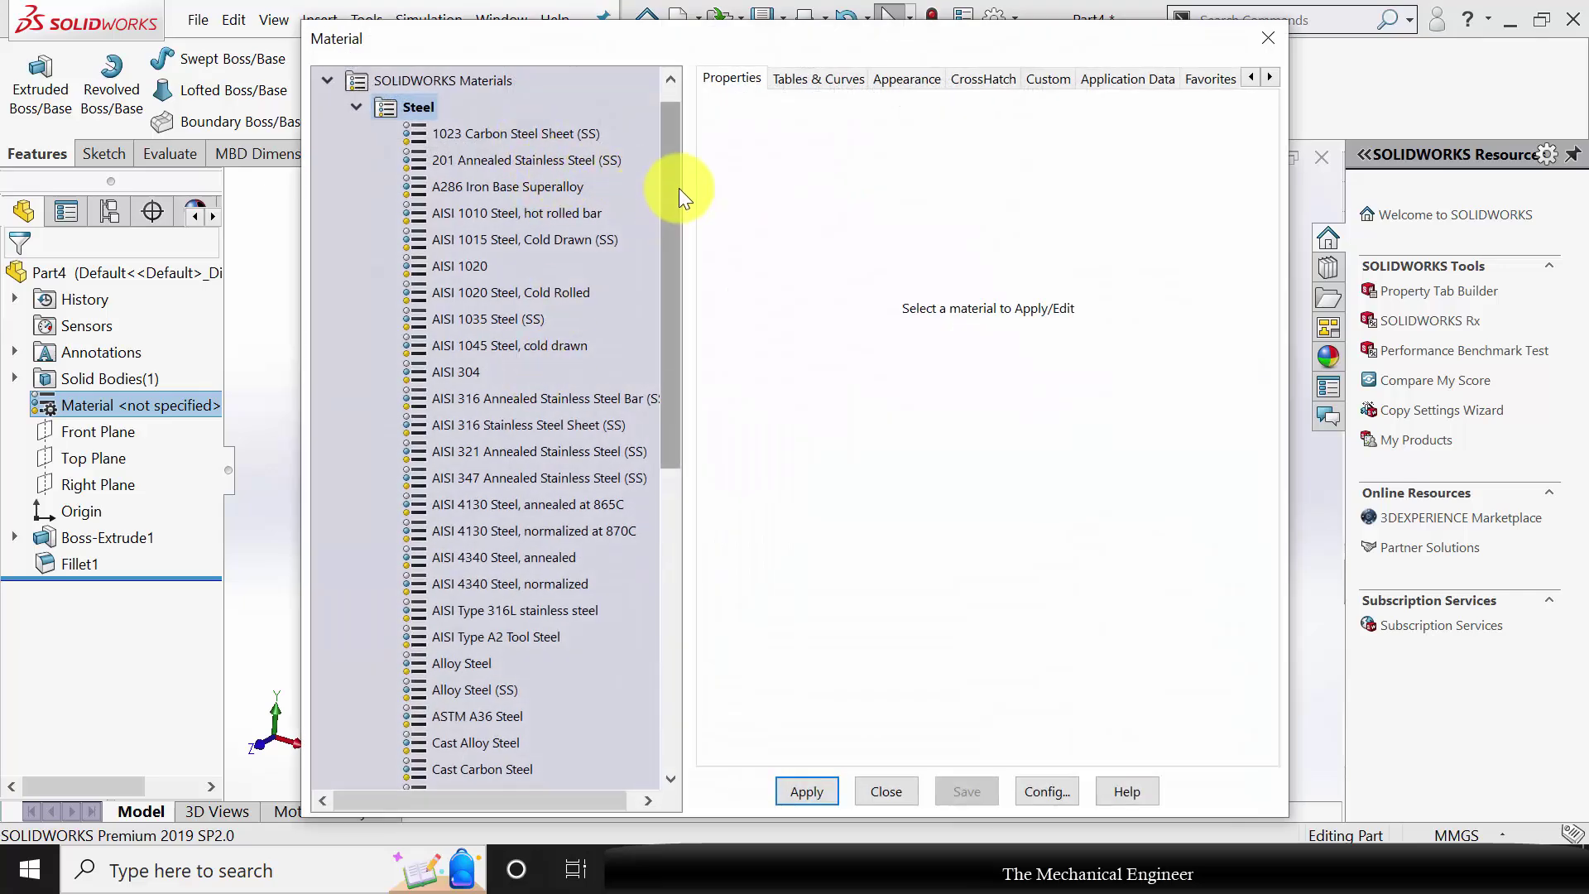
left_click_drag(679, 187, 671, 286)
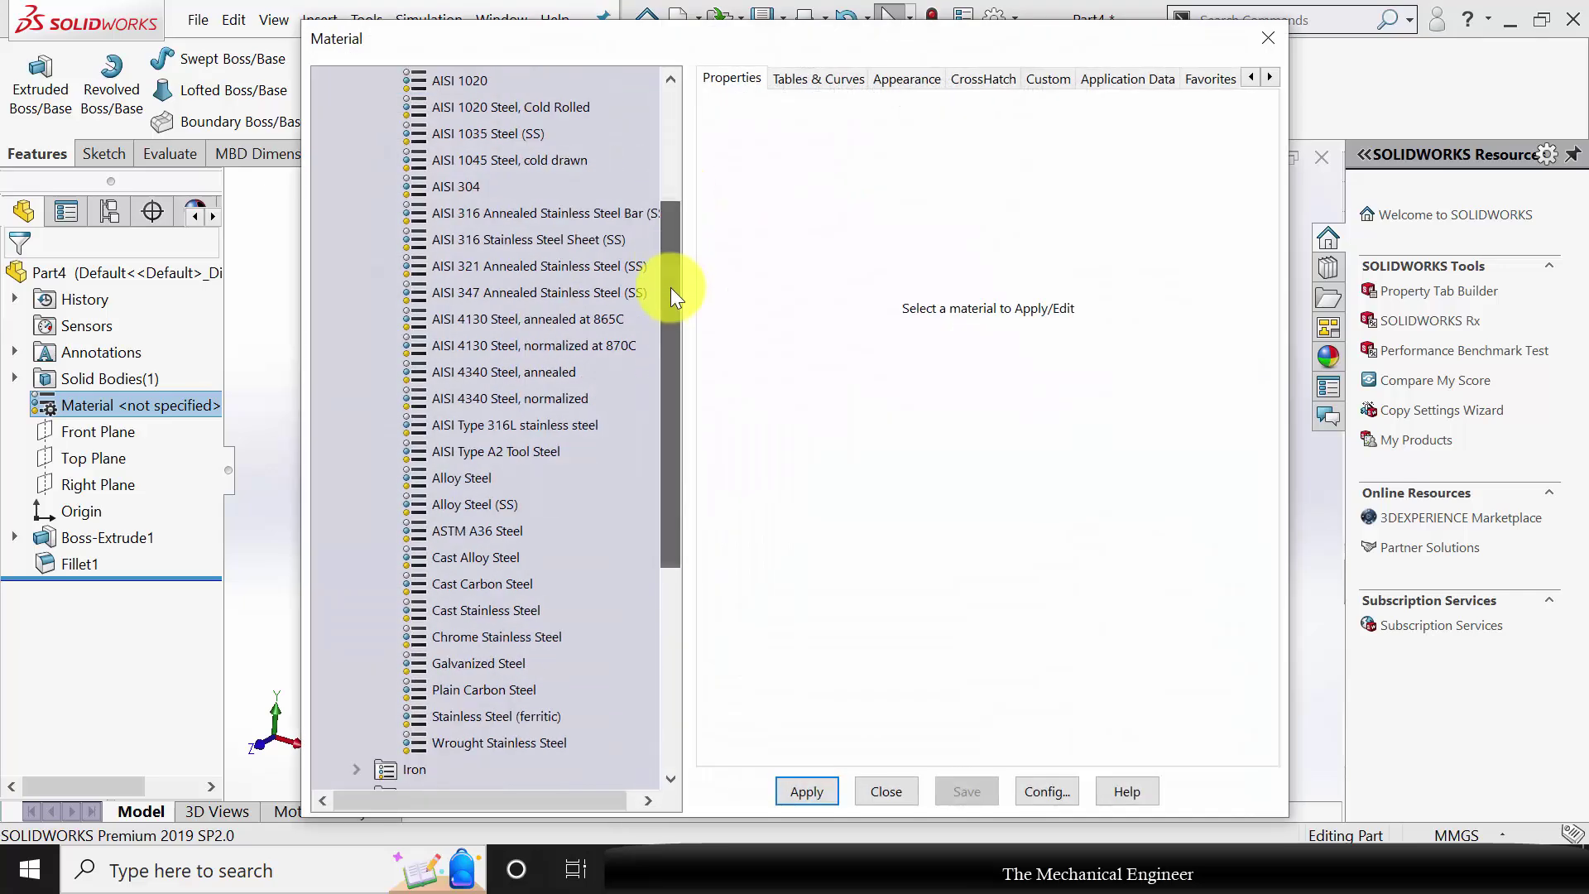
left_click(498, 452)
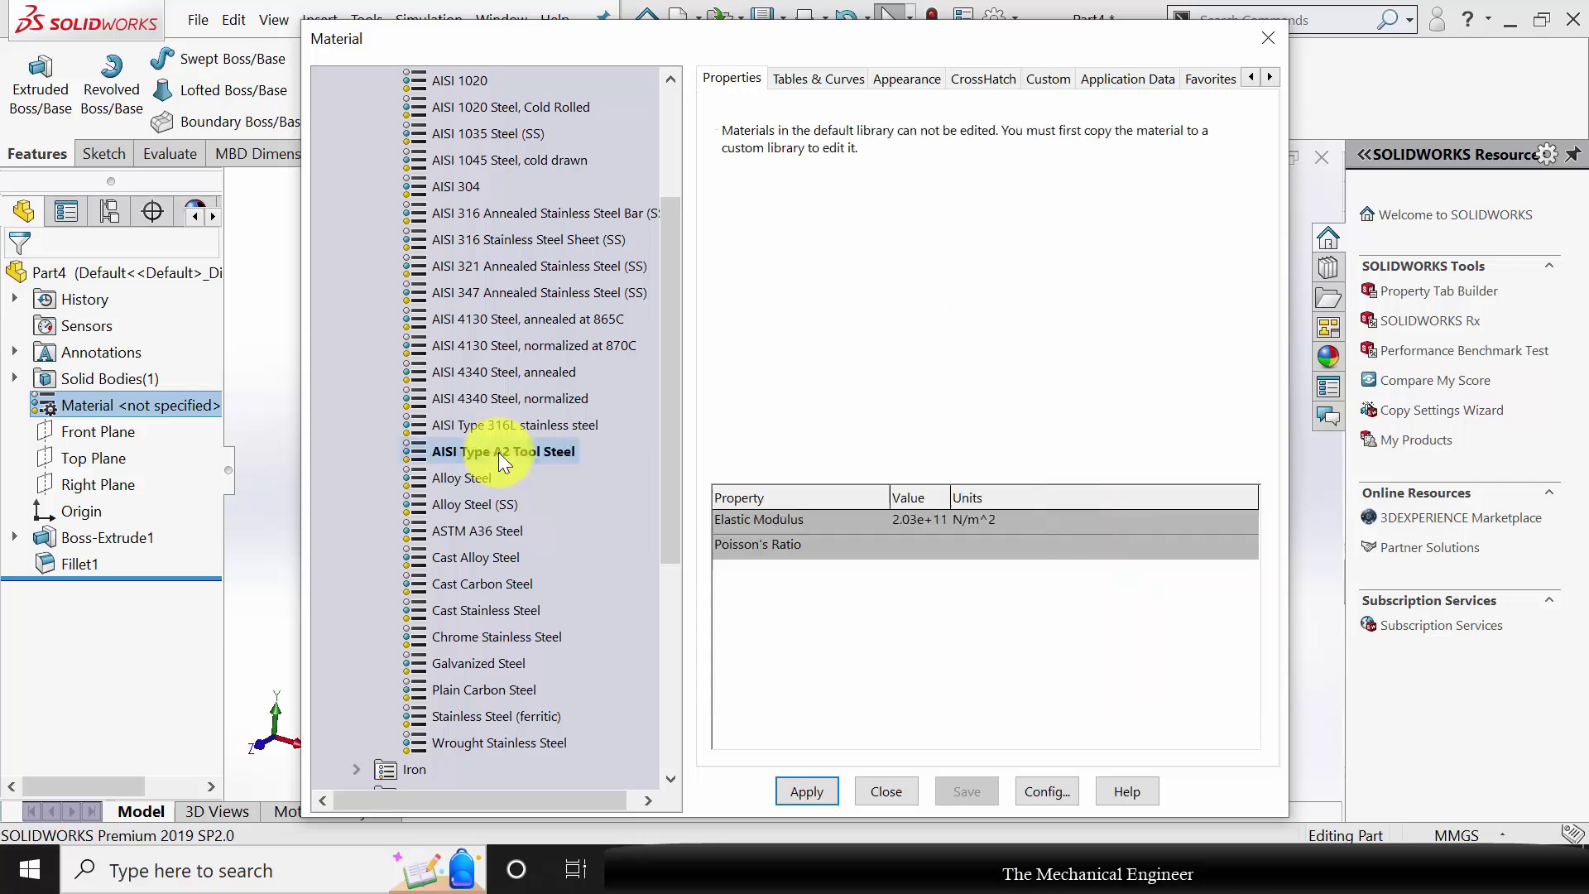
left_click(805, 789)
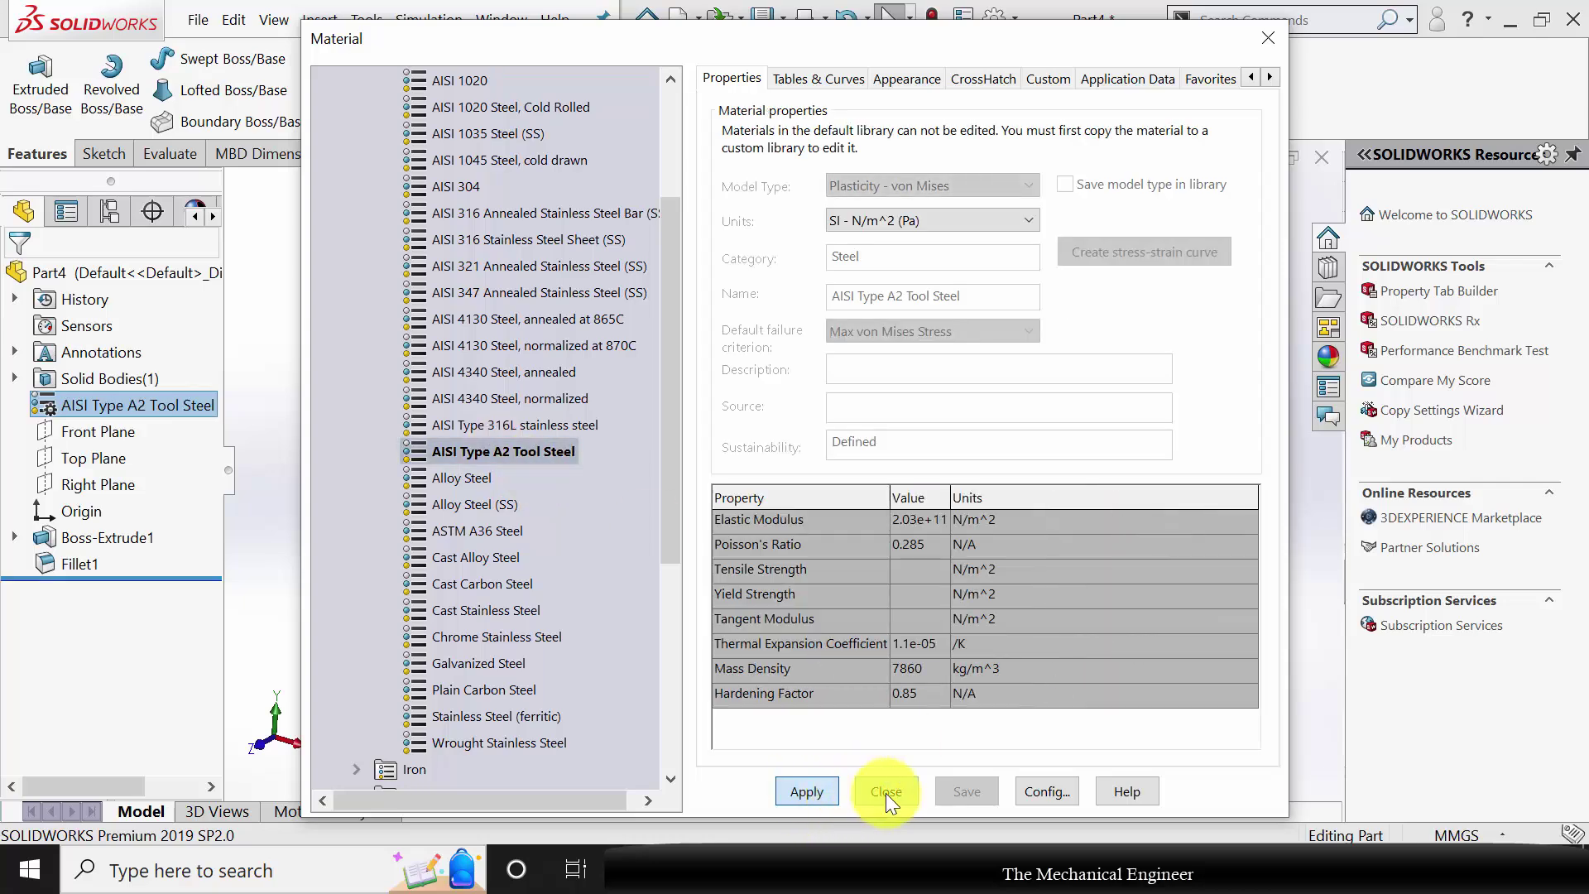
left_click(884, 793)
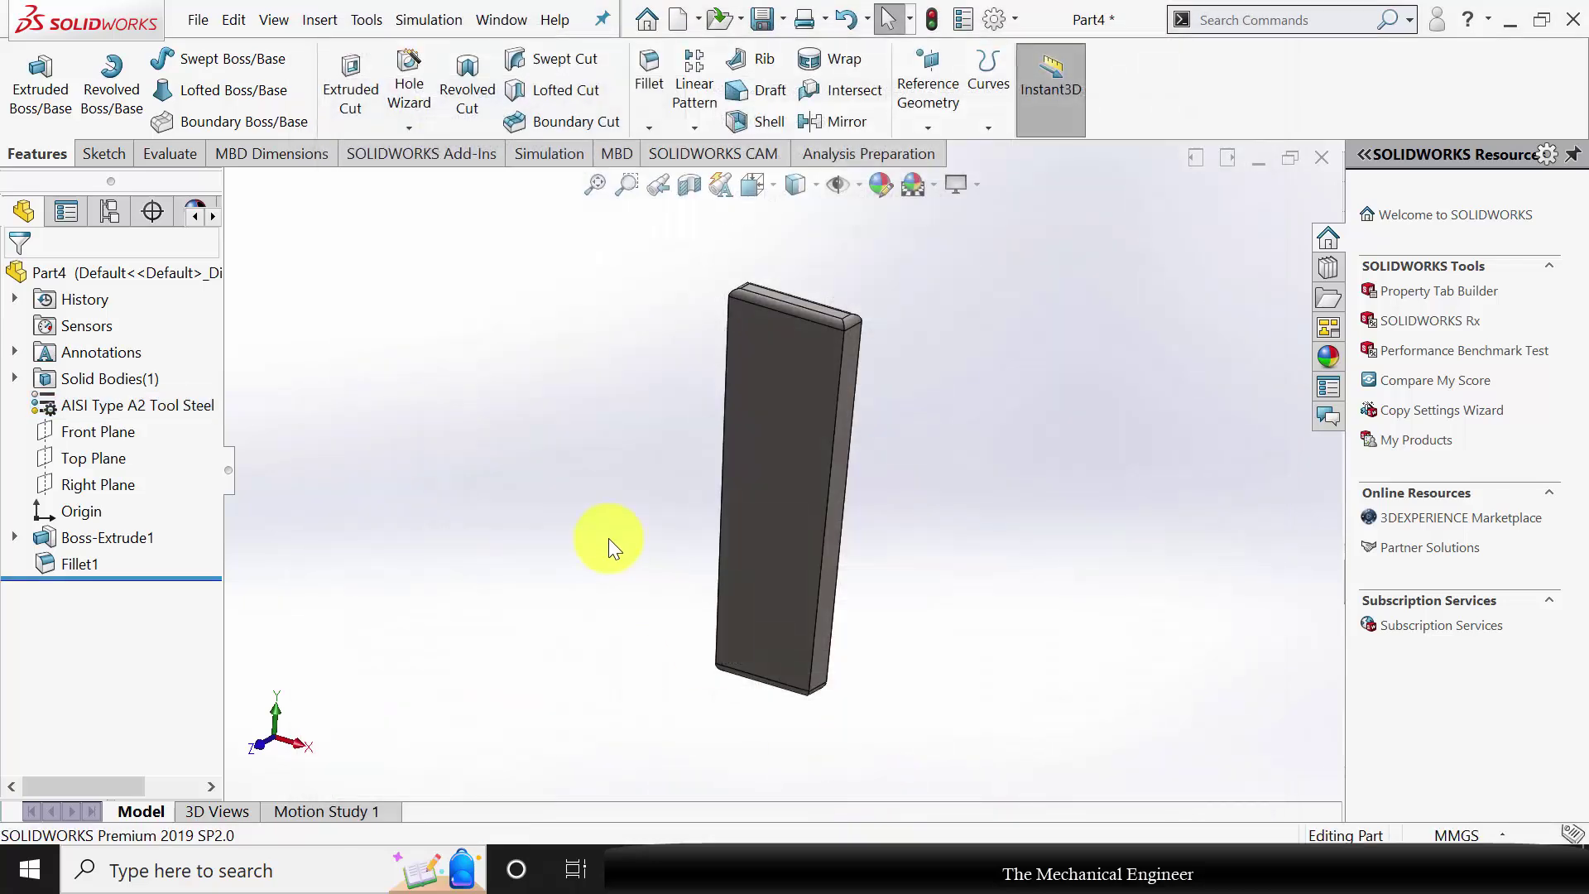
Save the cotter part under the file name 3 and close it.
key("ctrl+s")
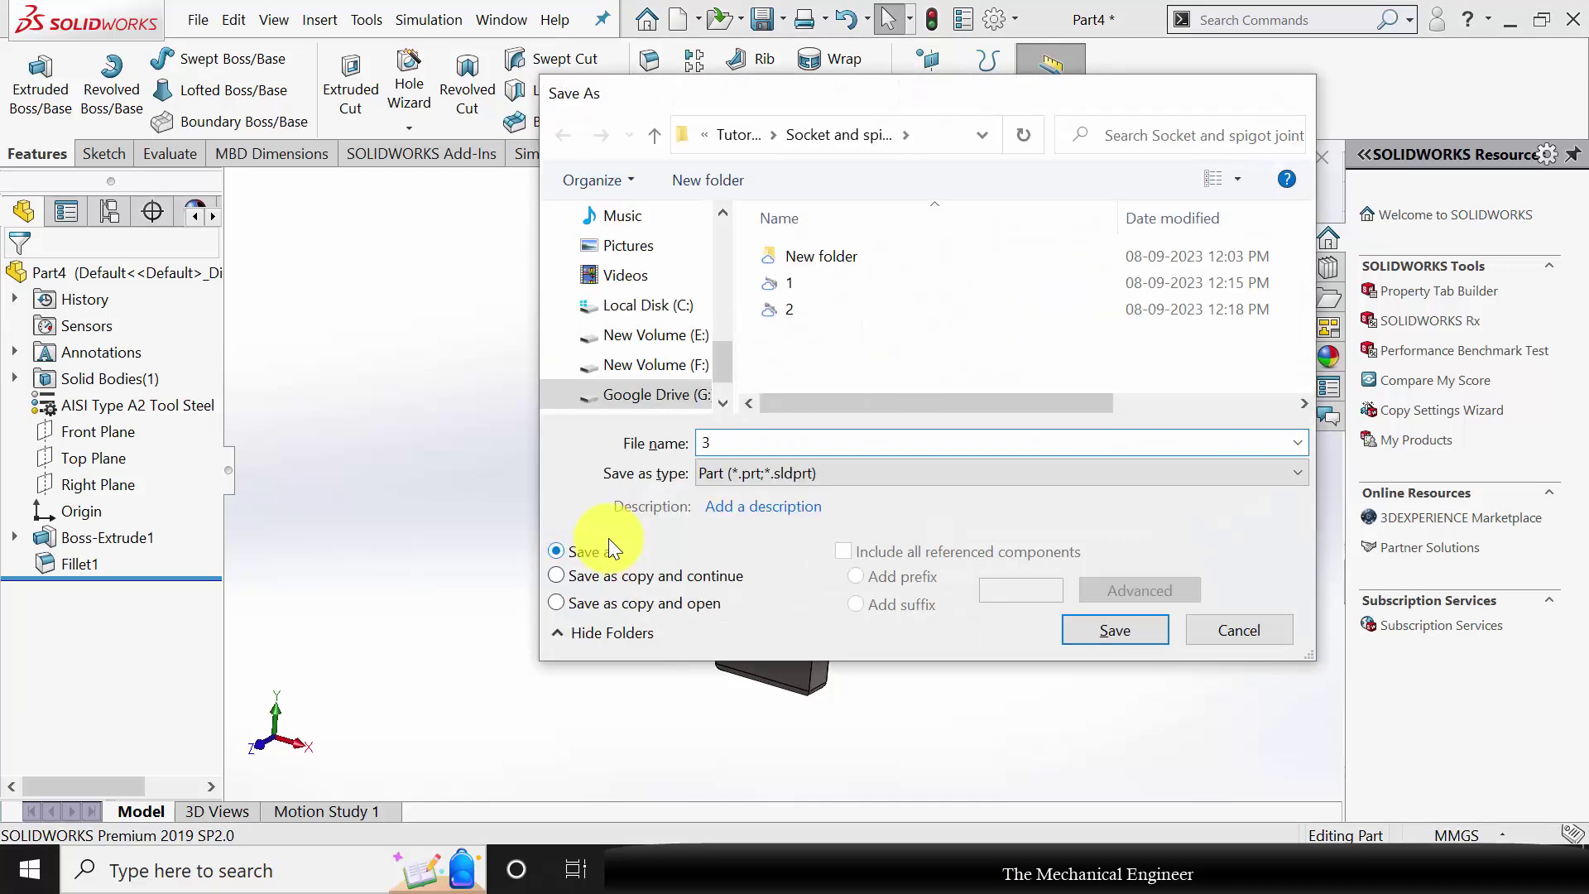
key("Escape")
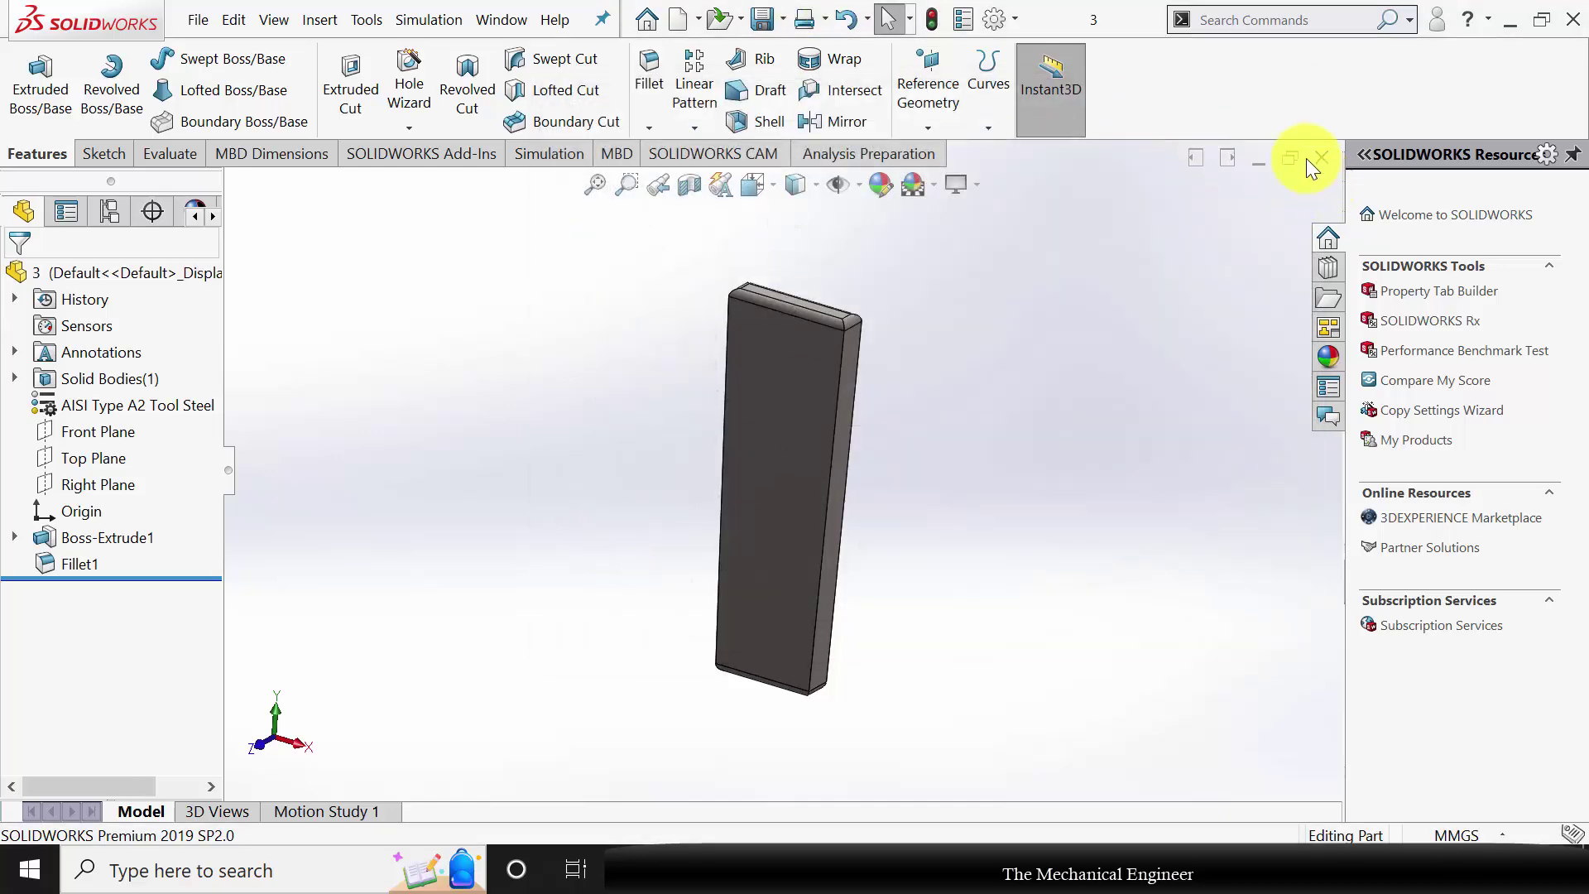
left_click(1319, 159)
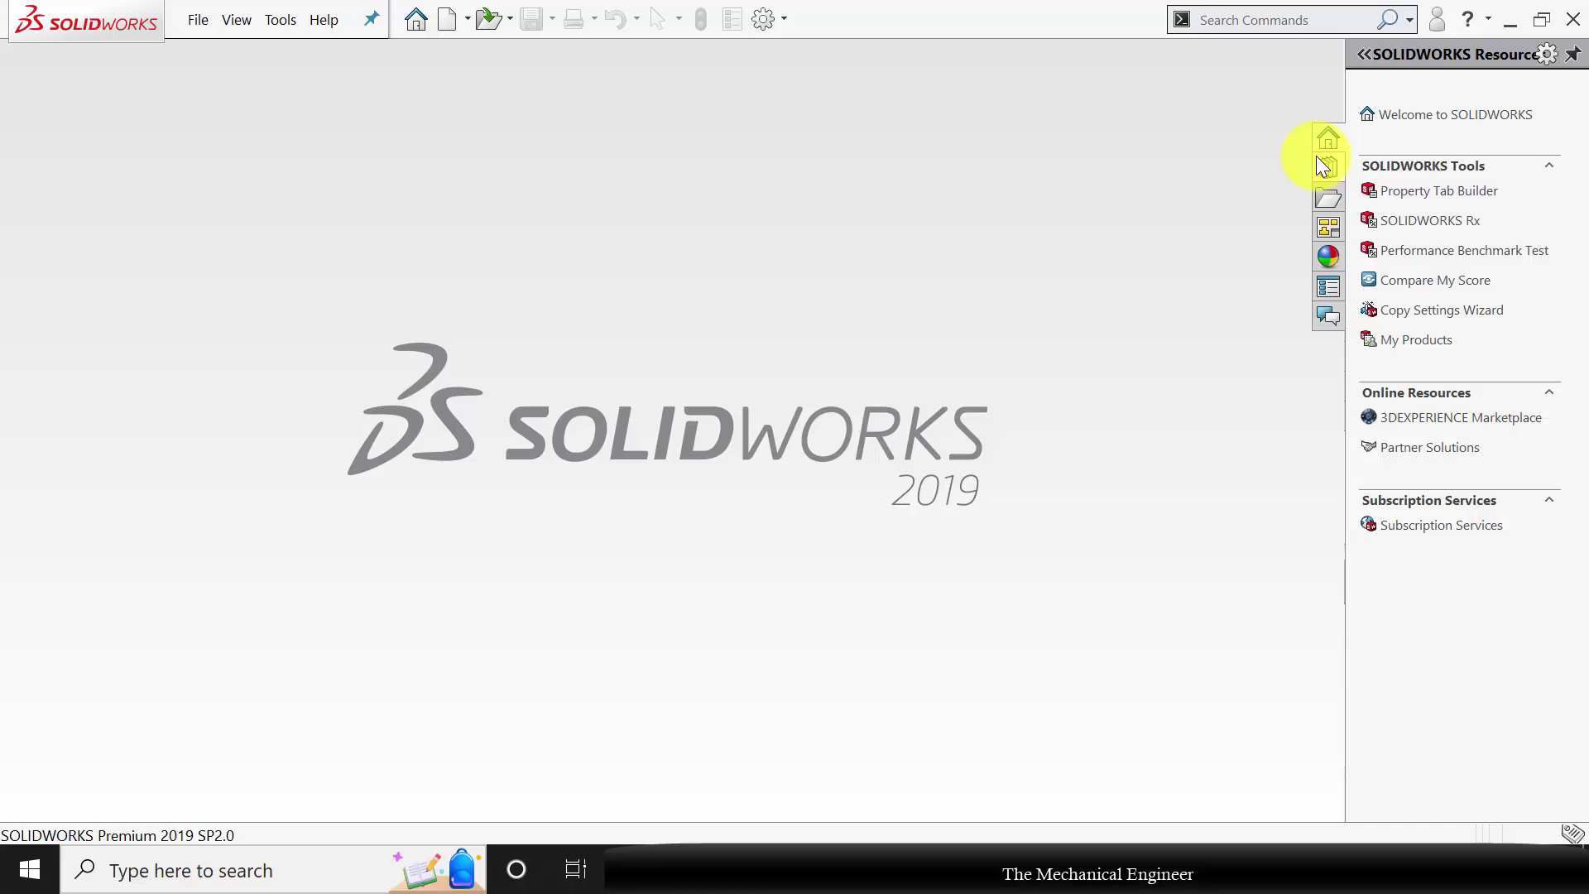
Create a new assembly and place the socket, part file 1, as its first component.
left_click(449, 20)
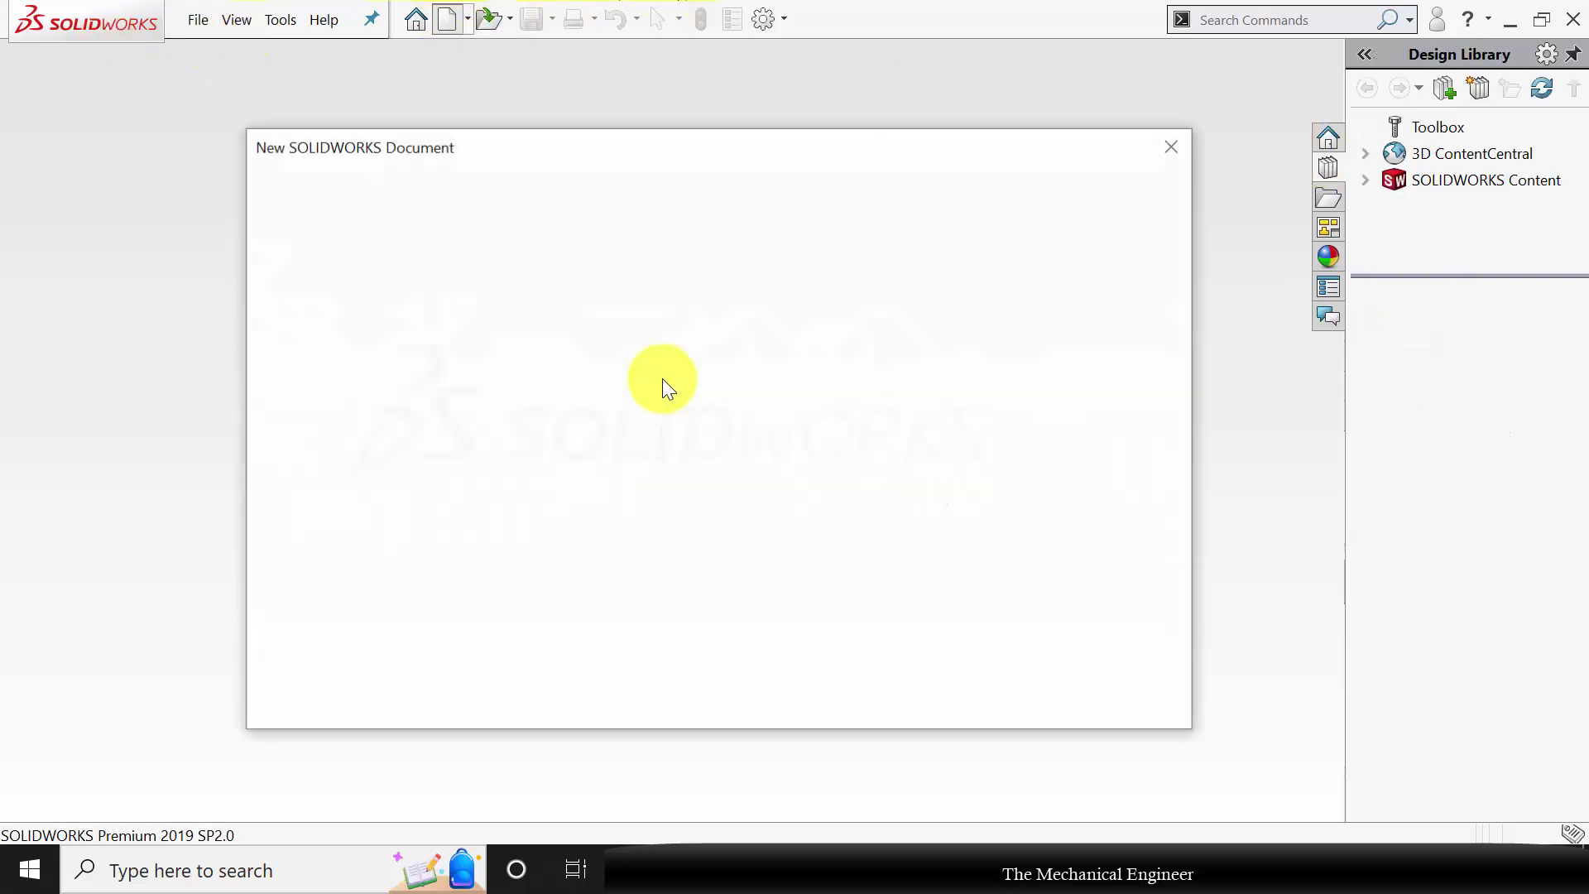
left_click(723, 348)
left_click(891, 692)
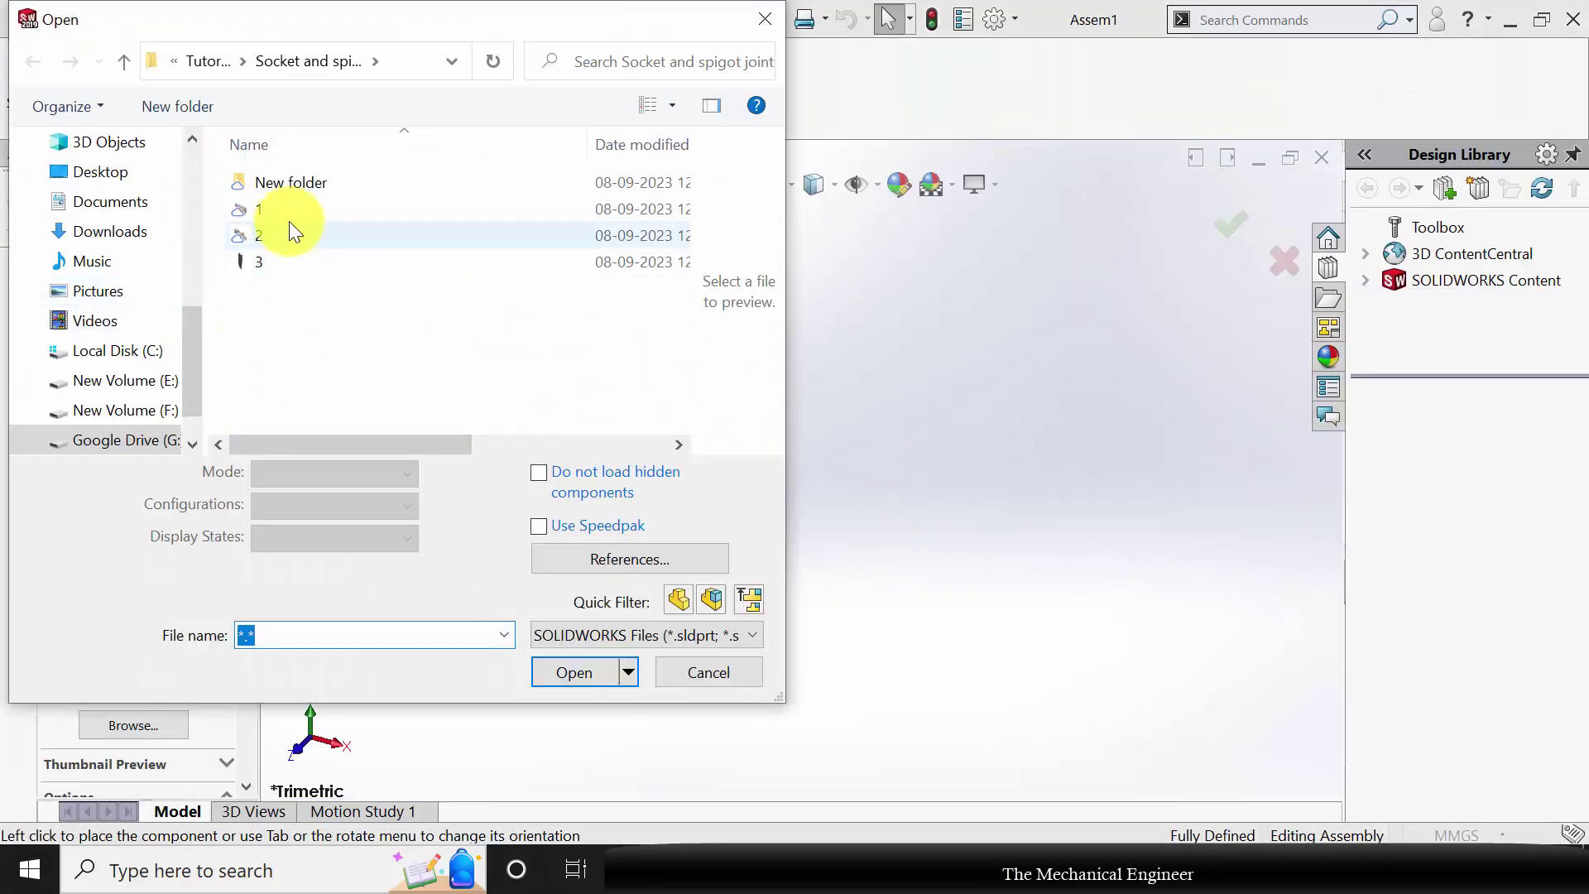
left_click(288, 223)
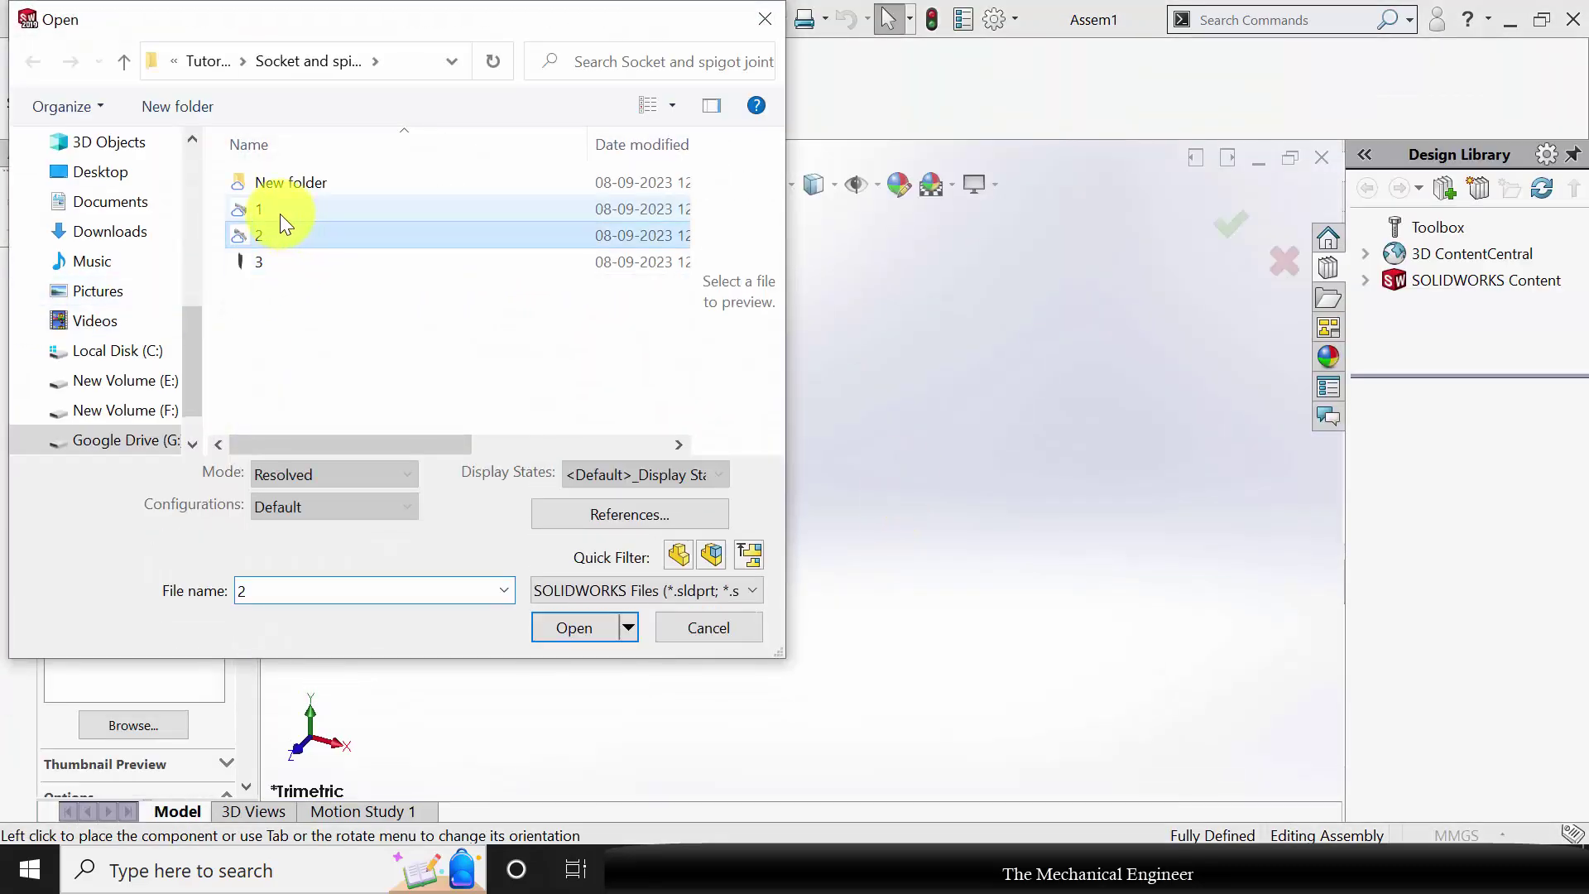
left_click(555, 632)
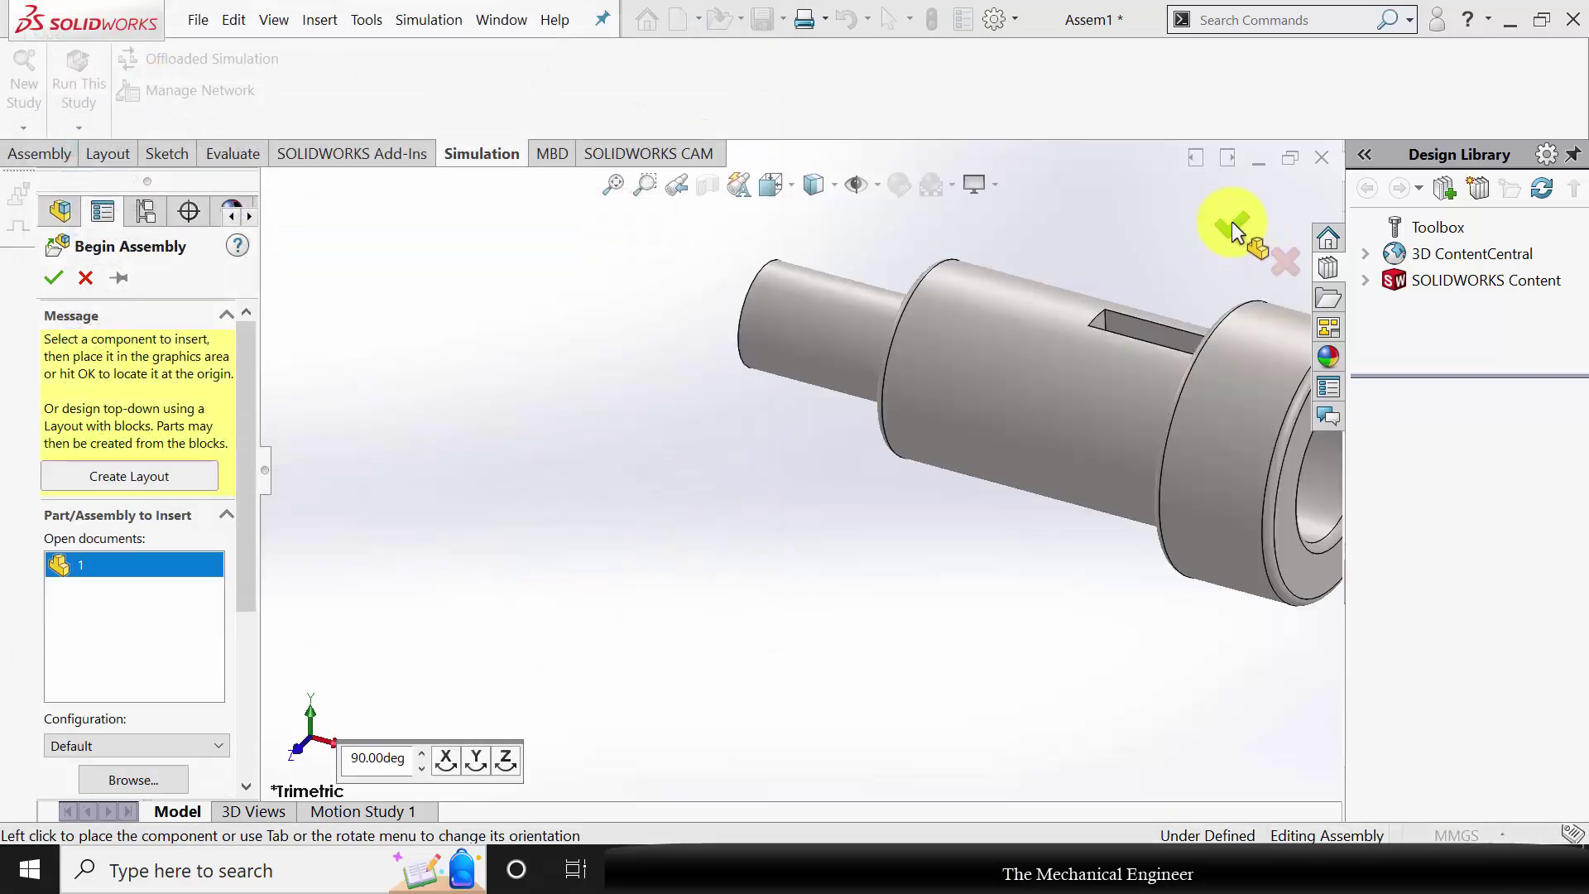
left_click(495, 355)
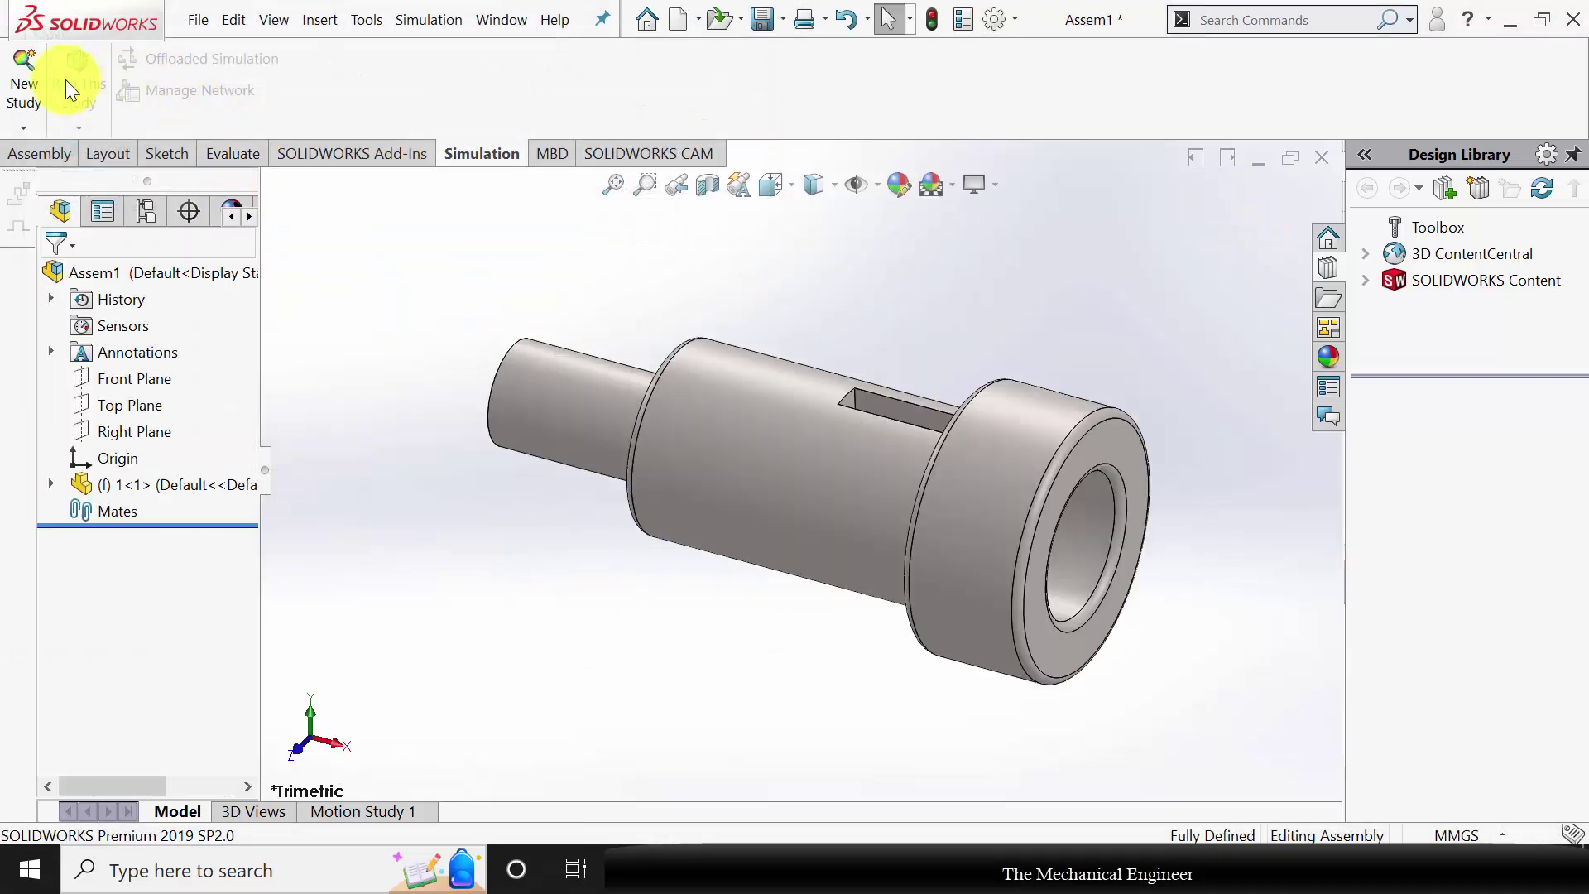
Insert the spigot, part file 2, into the assembly beside the socket's open end.
left_click(112, 156)
left_click(60, 156)
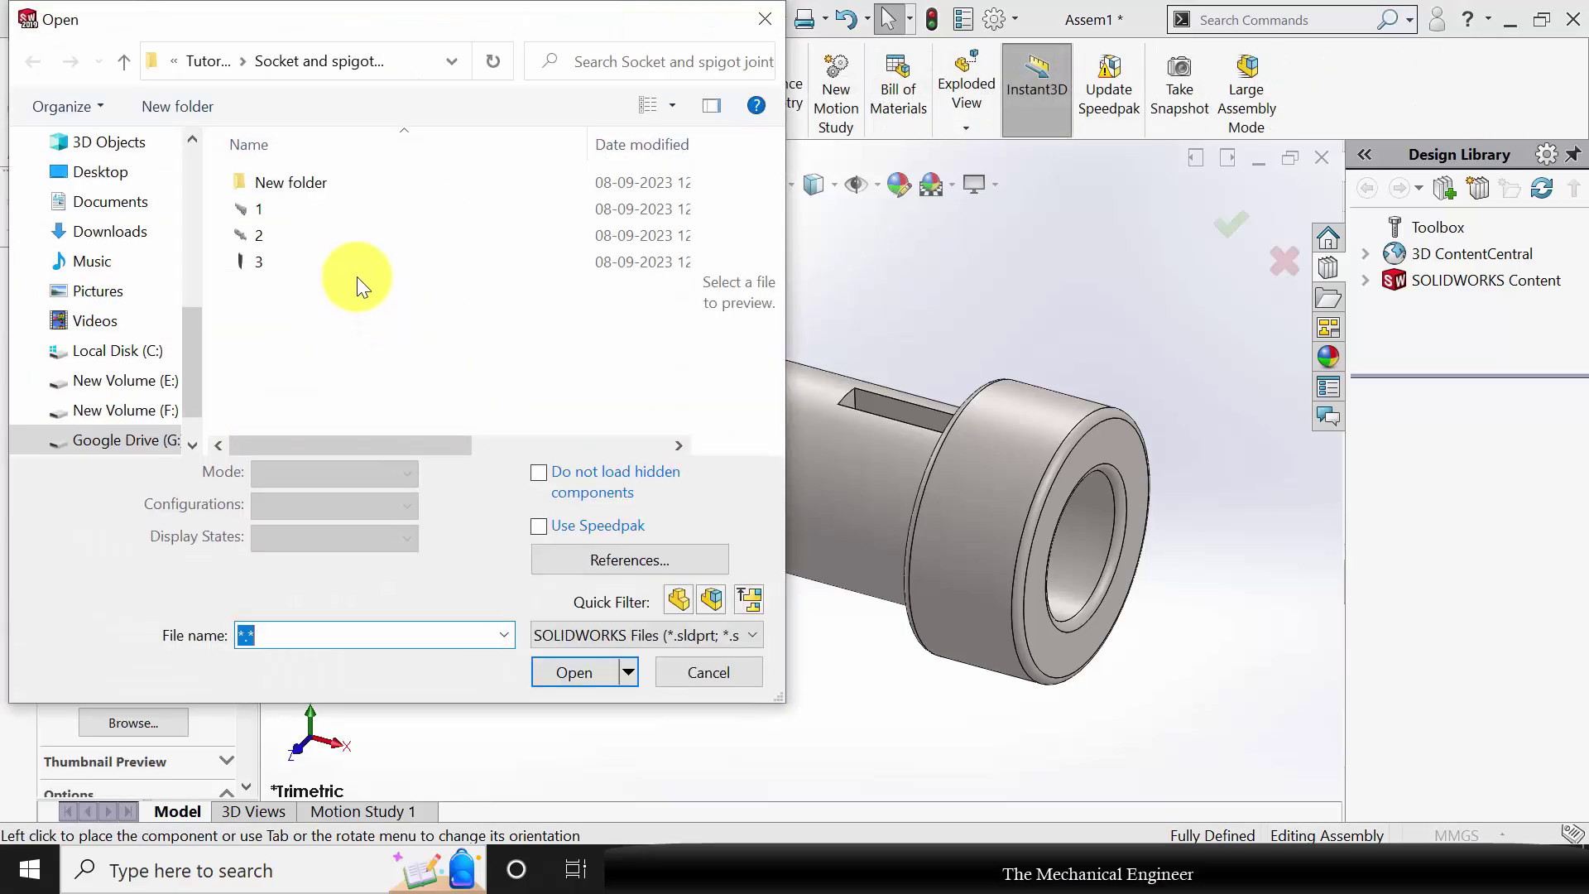
left_click(326, 234)
left_click(575, 627)
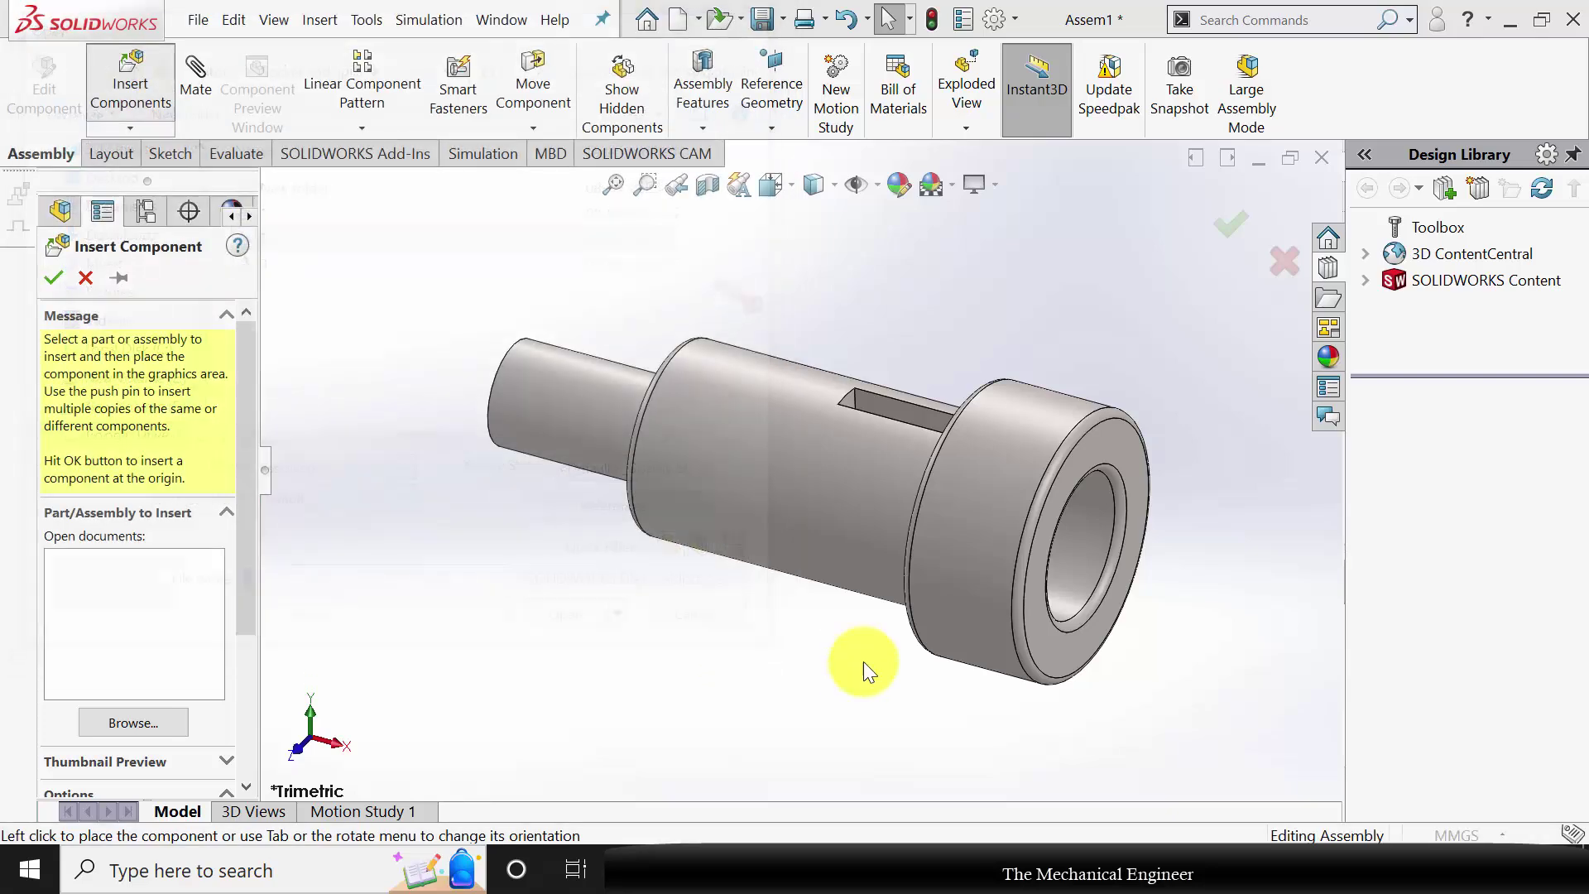
left_click(1159, 598)
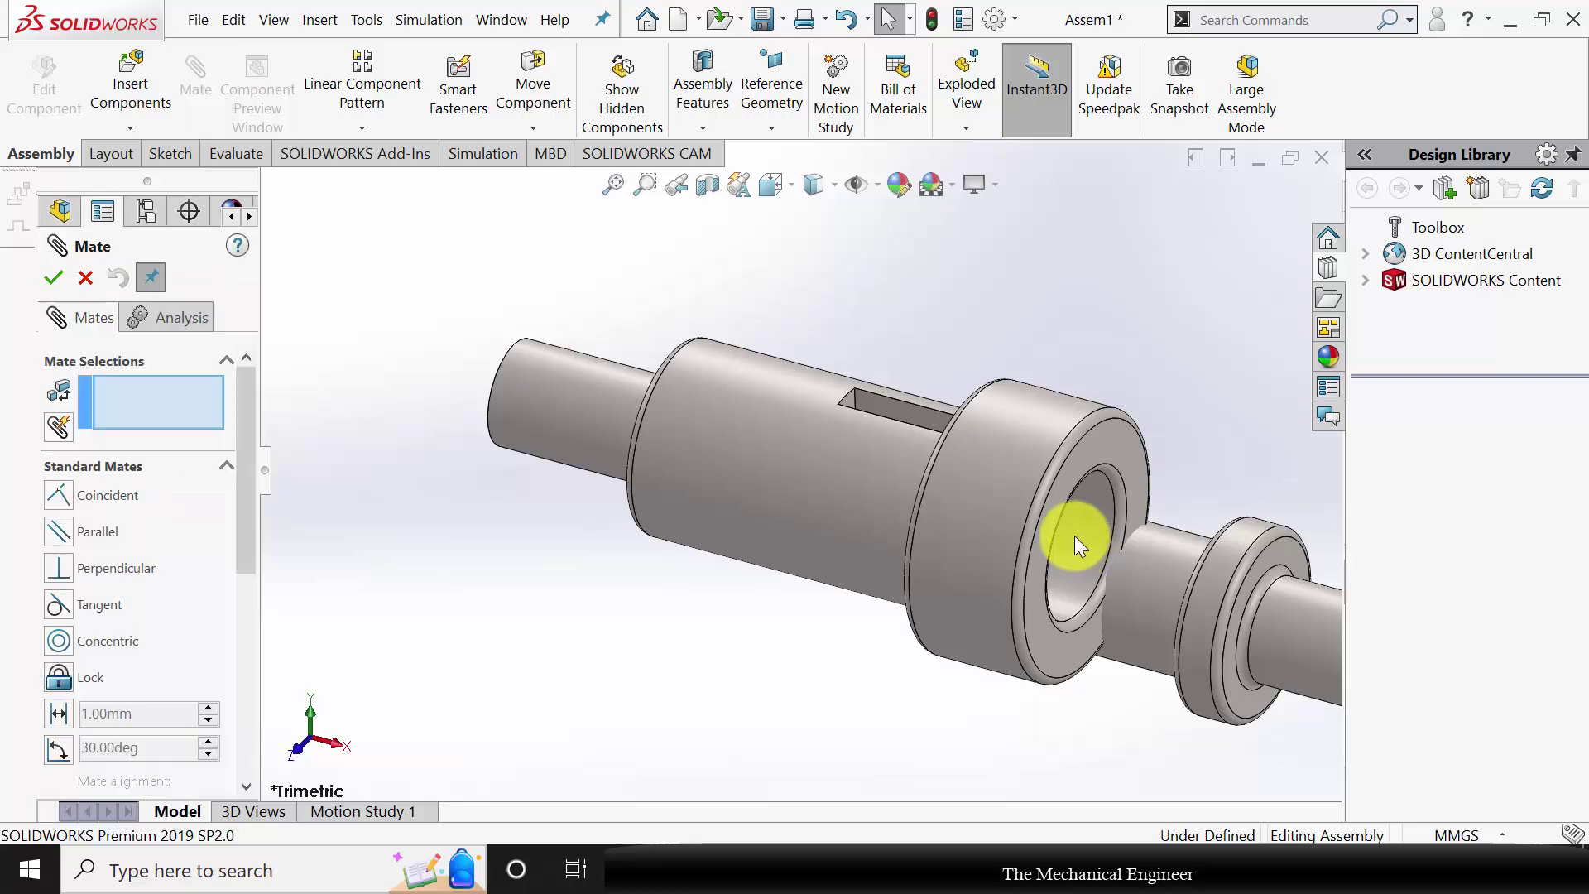
Add a concentric mate with locked rotation between the socket's bore and the spigot's cylindrical face.
left_click(1074, 535)
left_click(1167, 588)
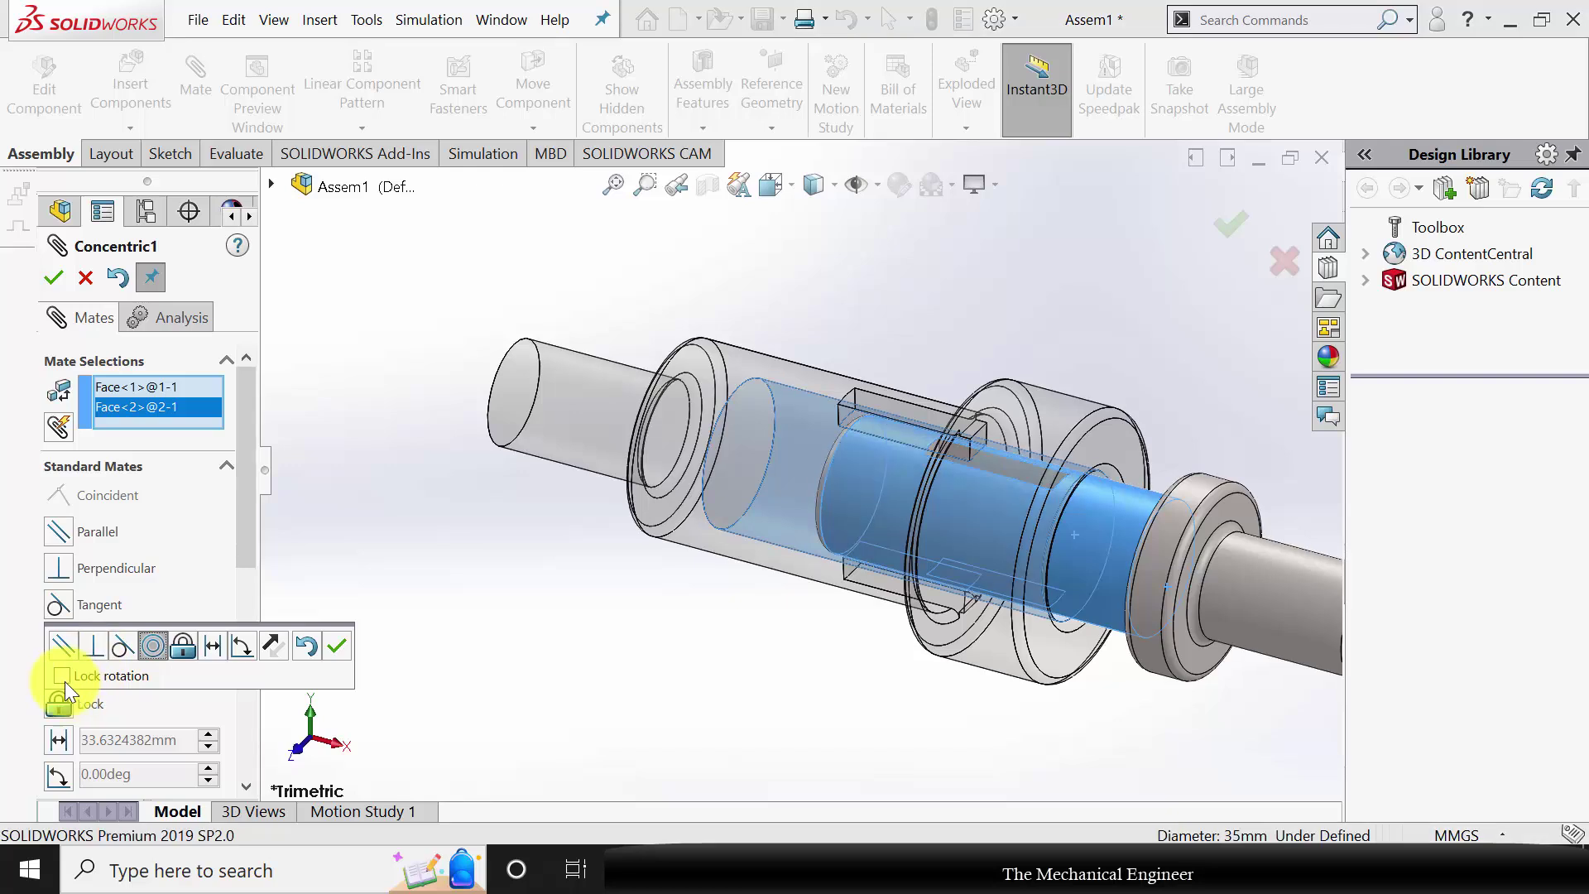
left_click(53, 278)
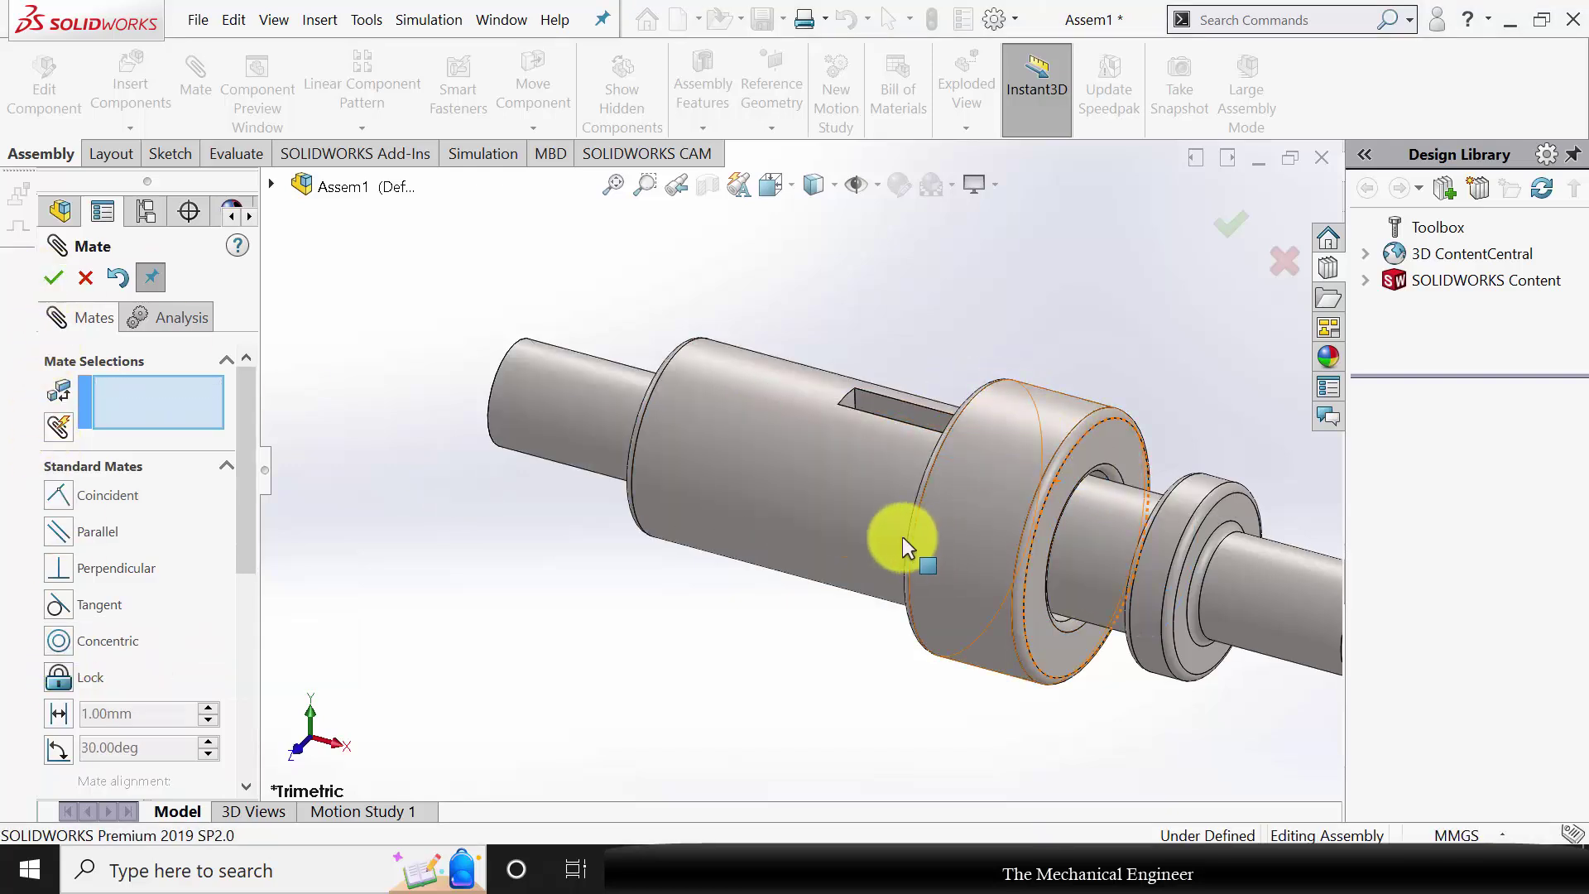
Add a coincident mate between the socket's open end face and the facing side of the spigot's collar.
left_click(1129, 484)
scroll(1005, 532, "down", 5)
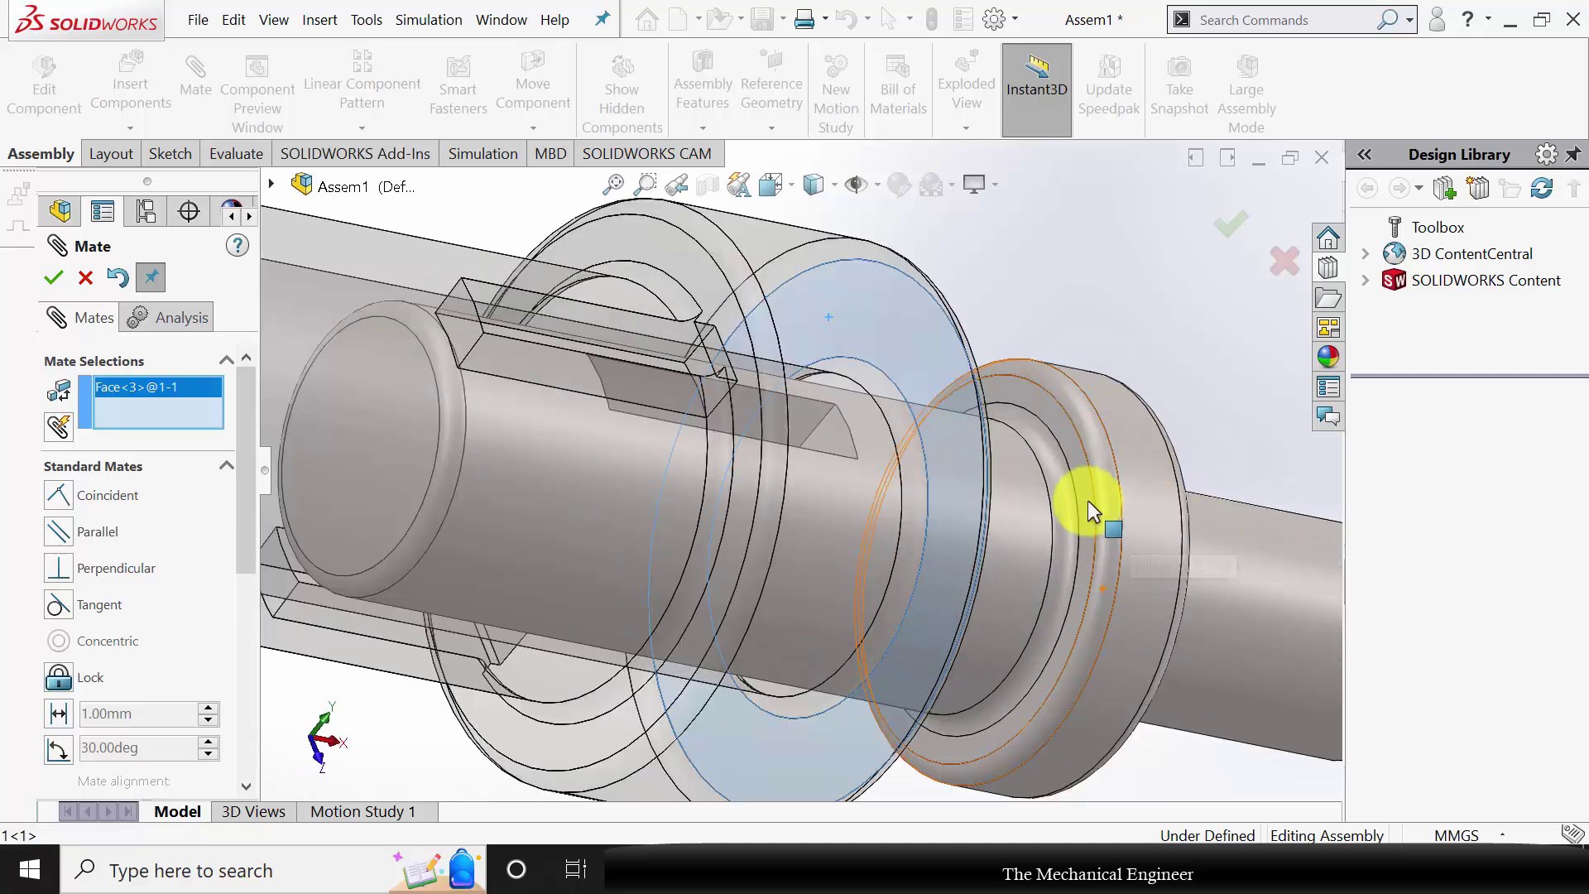
left_click(1085, 489)
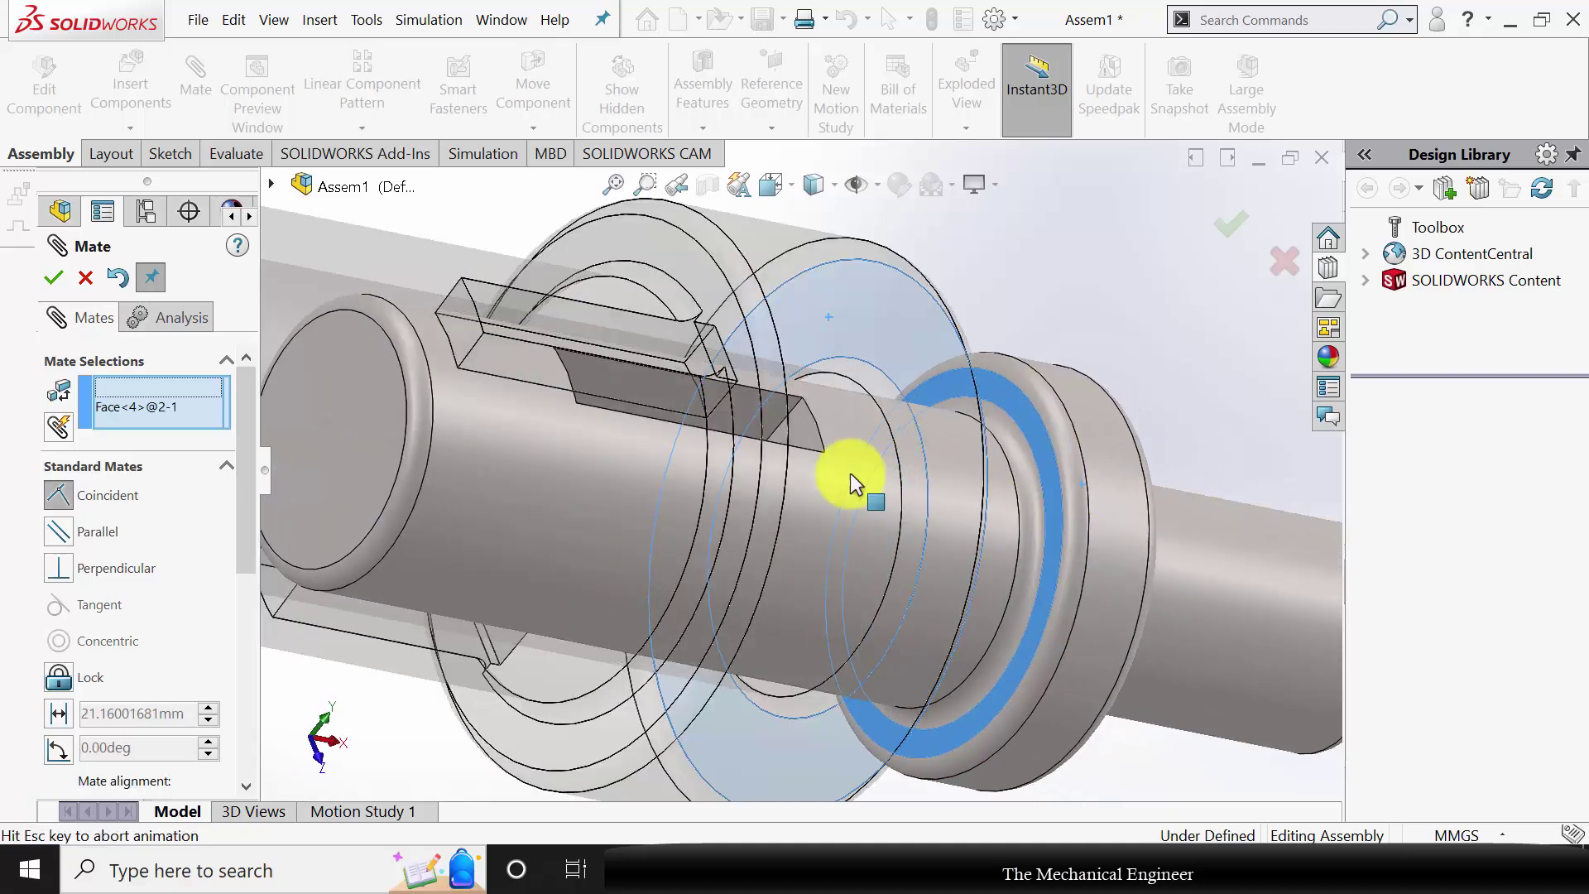
left_click(62, 280)
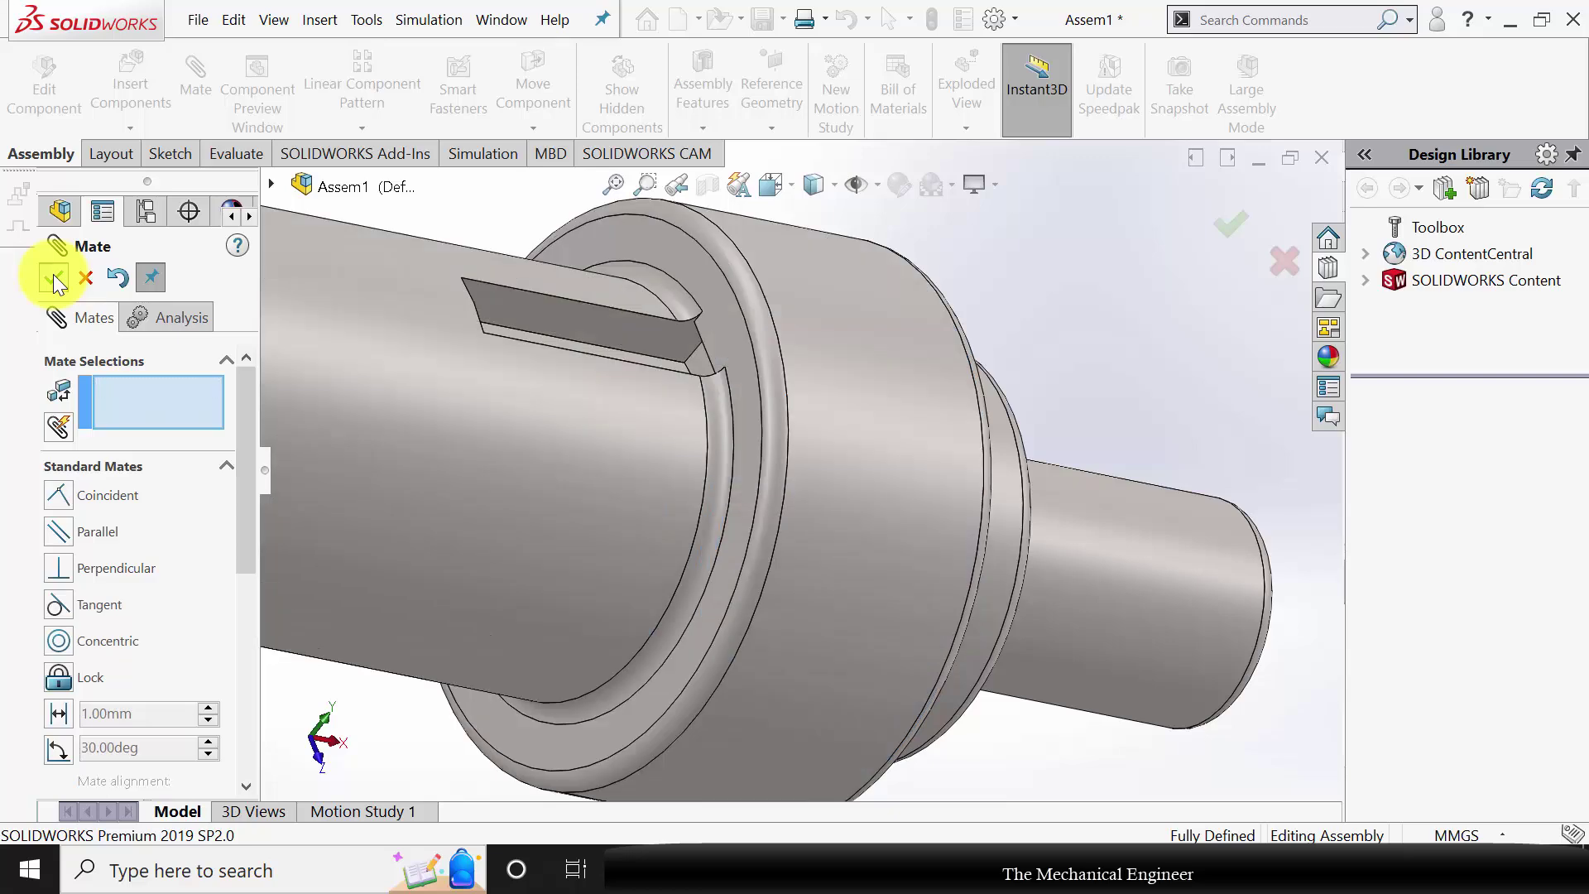
left_click(57, 276)
Insert the cotter, part file 3, into the assembly near the slot in the socket.
scroll(851, 544, "up", 5)
middle_click_drag(869, 479, 763, 525)
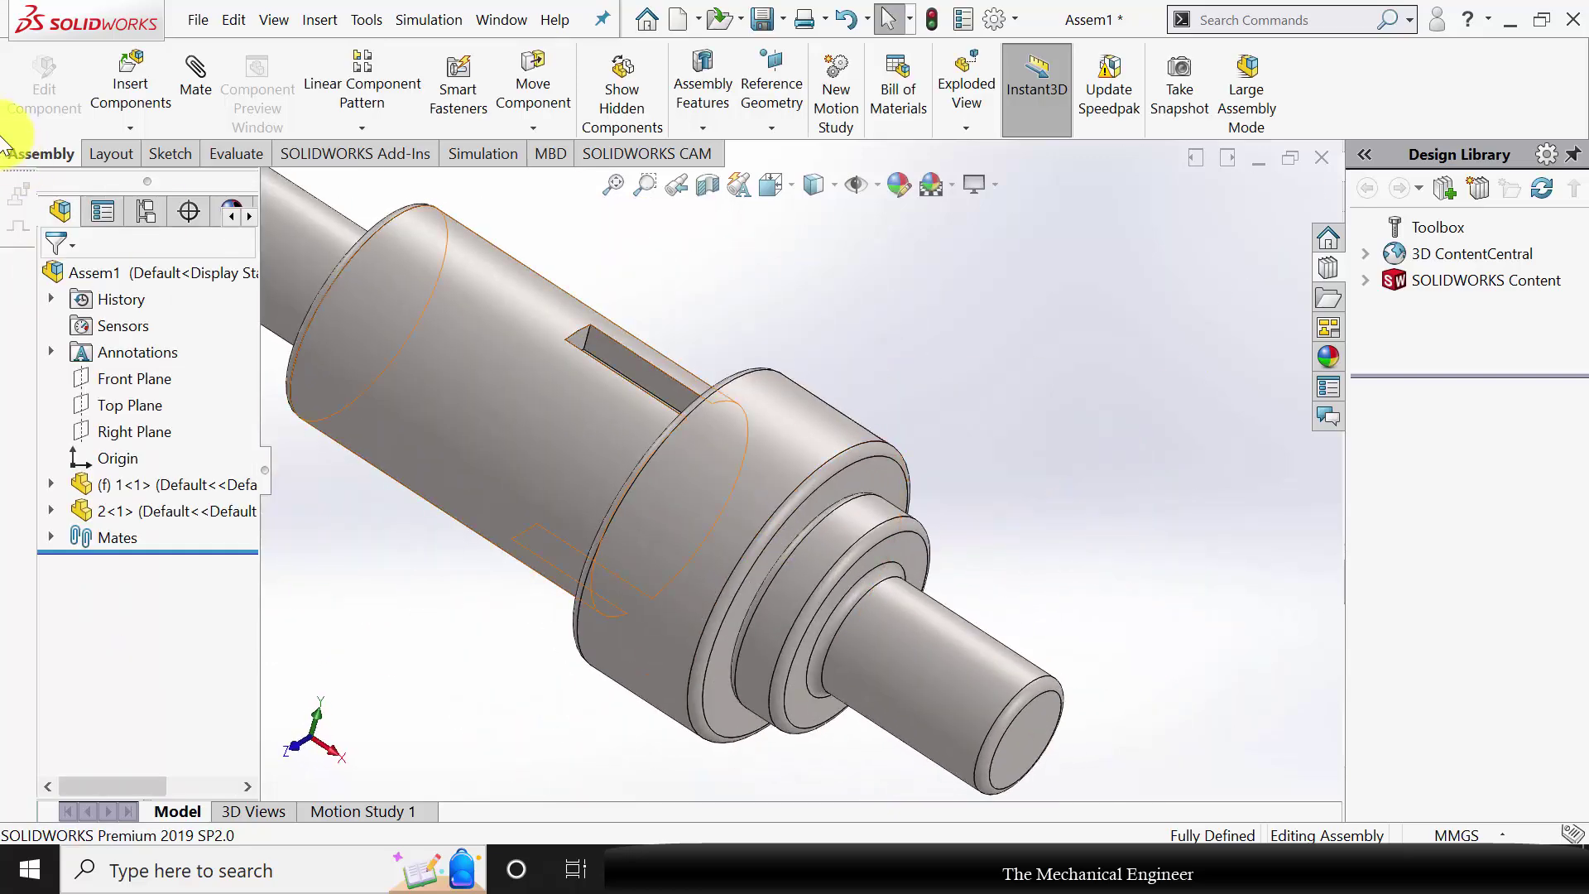
left_click(111, 81)
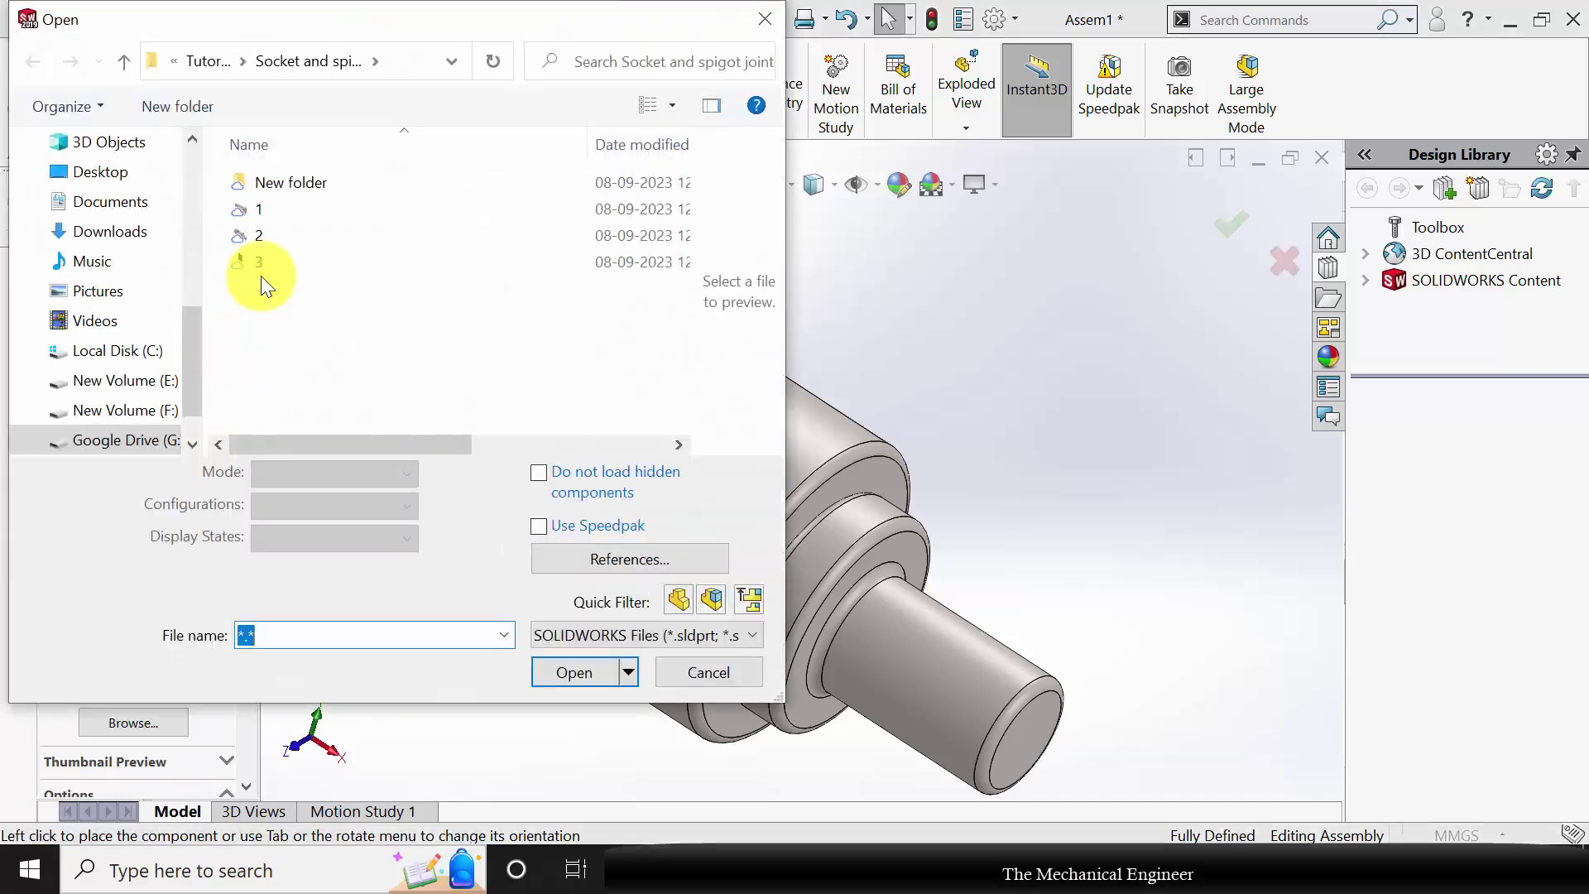
left_click(272, 261)
left_click(597, 629)
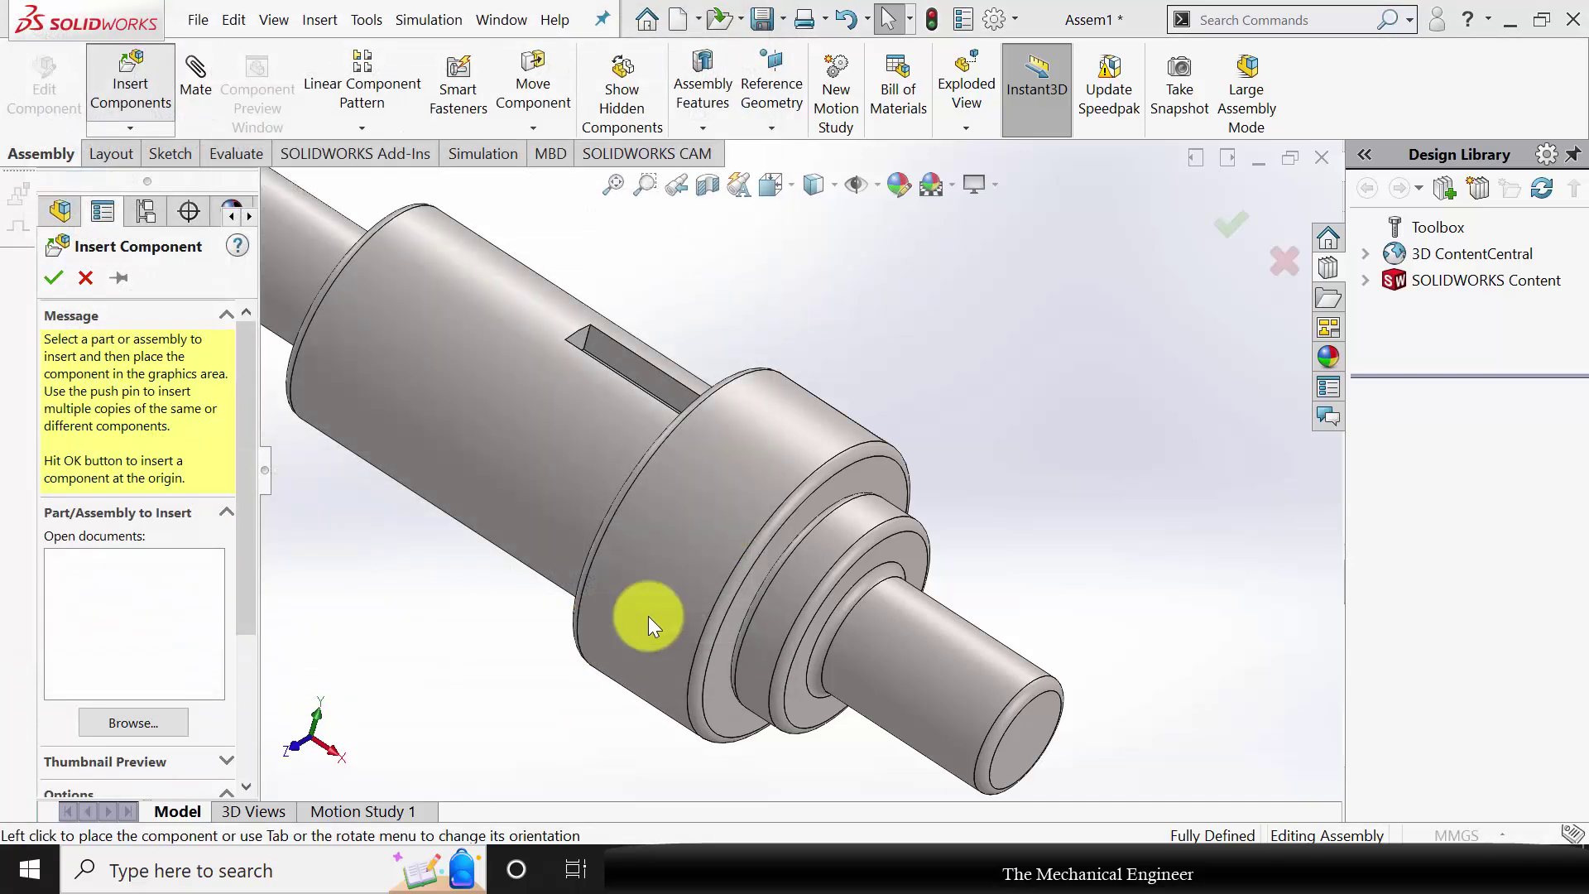
left_click(945, 393)
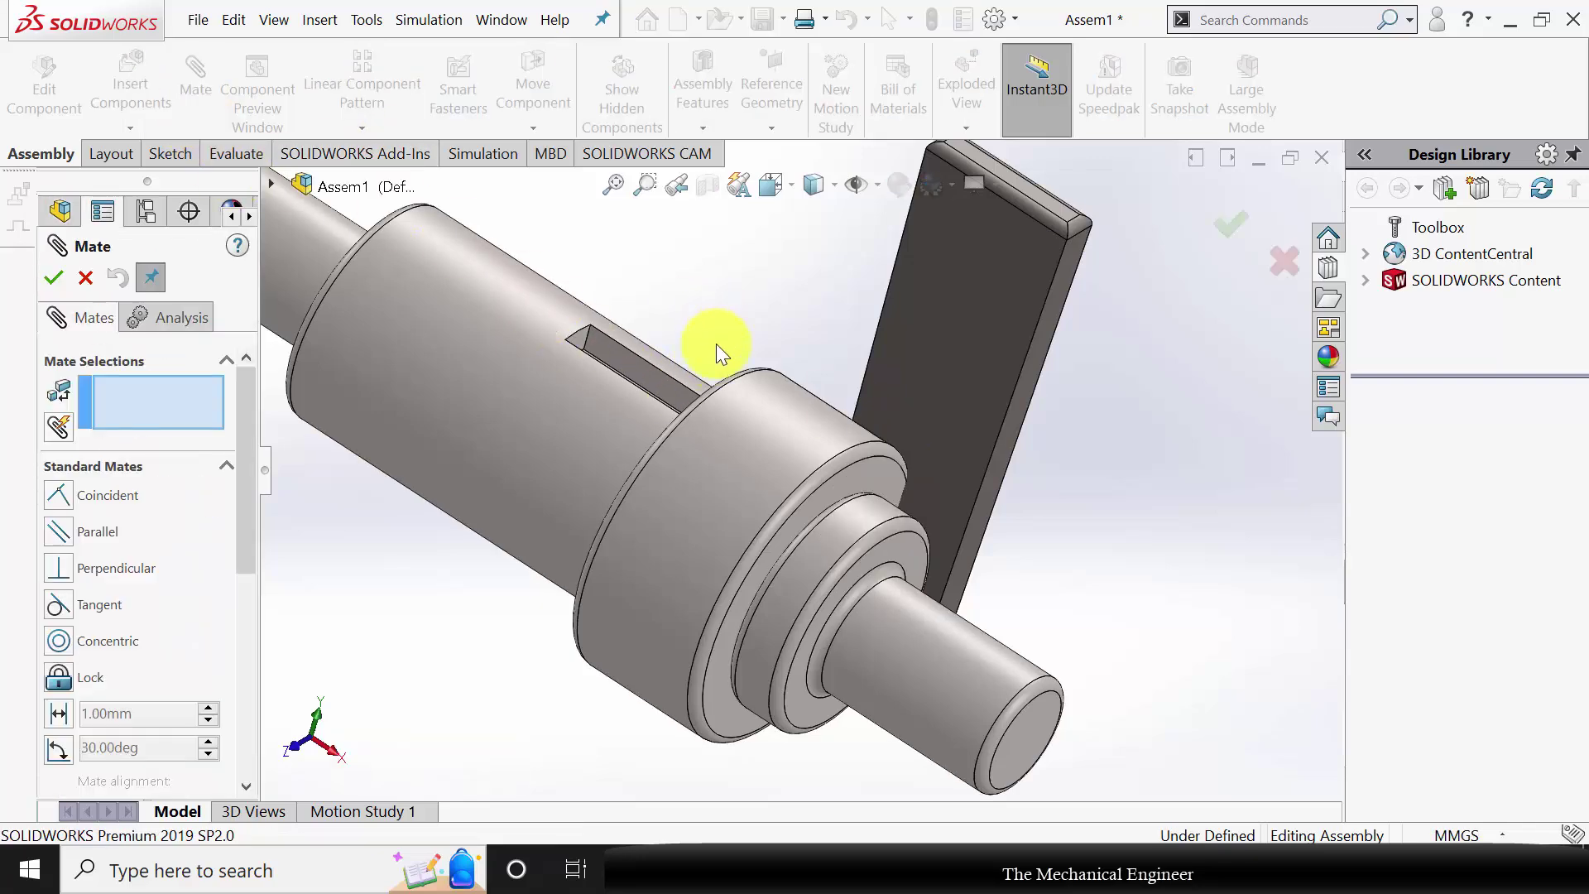
Add a coincident mate between the side wall of the spigot's slot and the cotter's broad flat face.
middle_click_drag(717, 344, 662, 482)
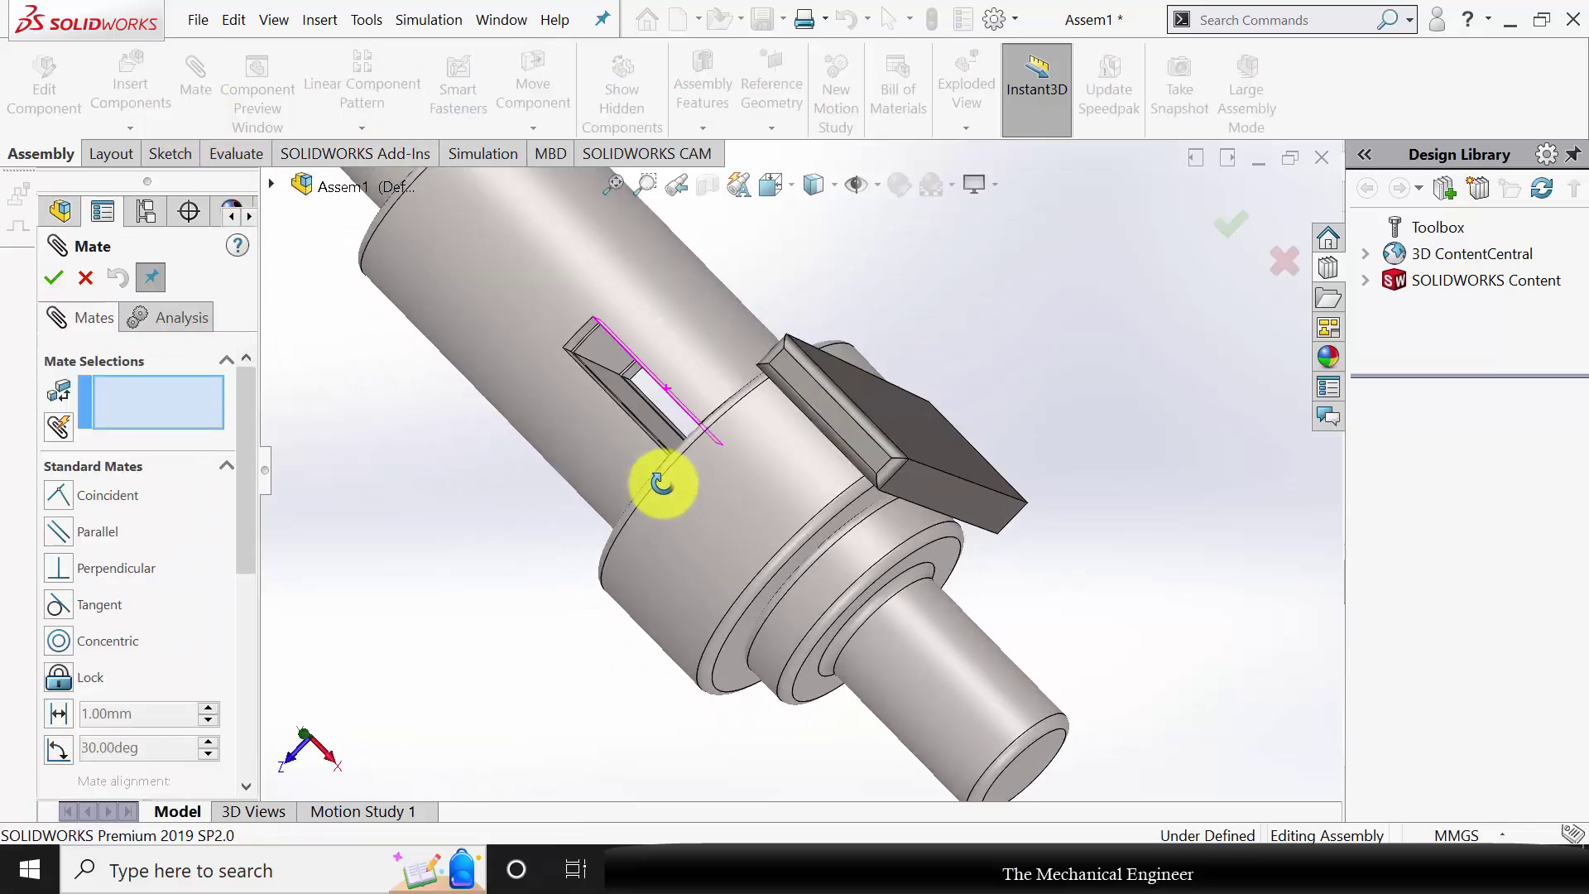
left_click(632, 407)
middle_click_drag(633, 407, 940, 383)
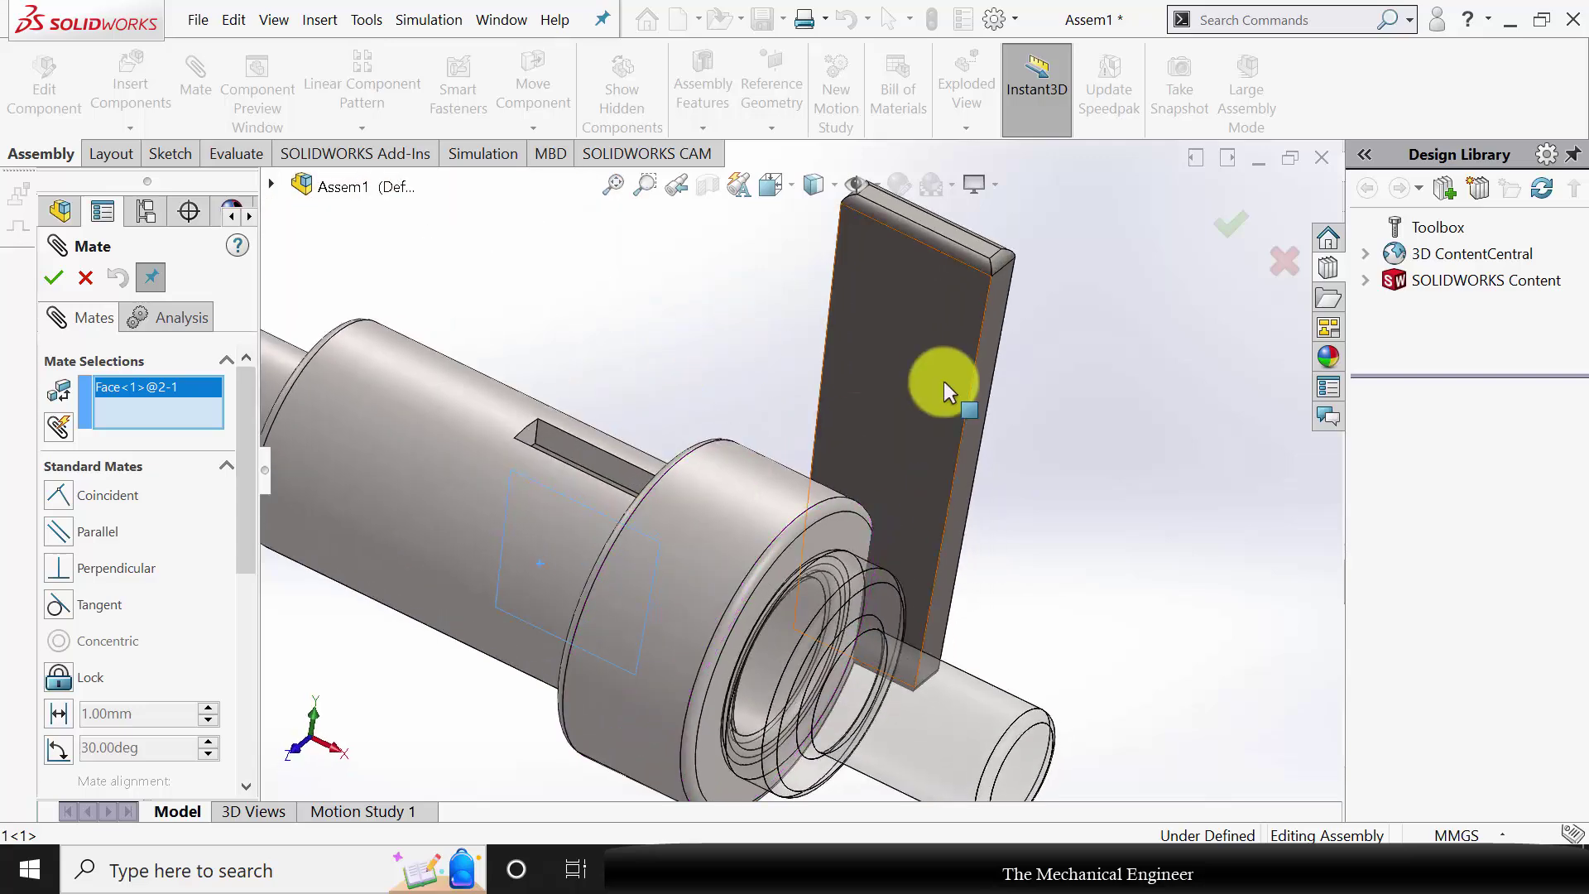
left_click(897, 372)
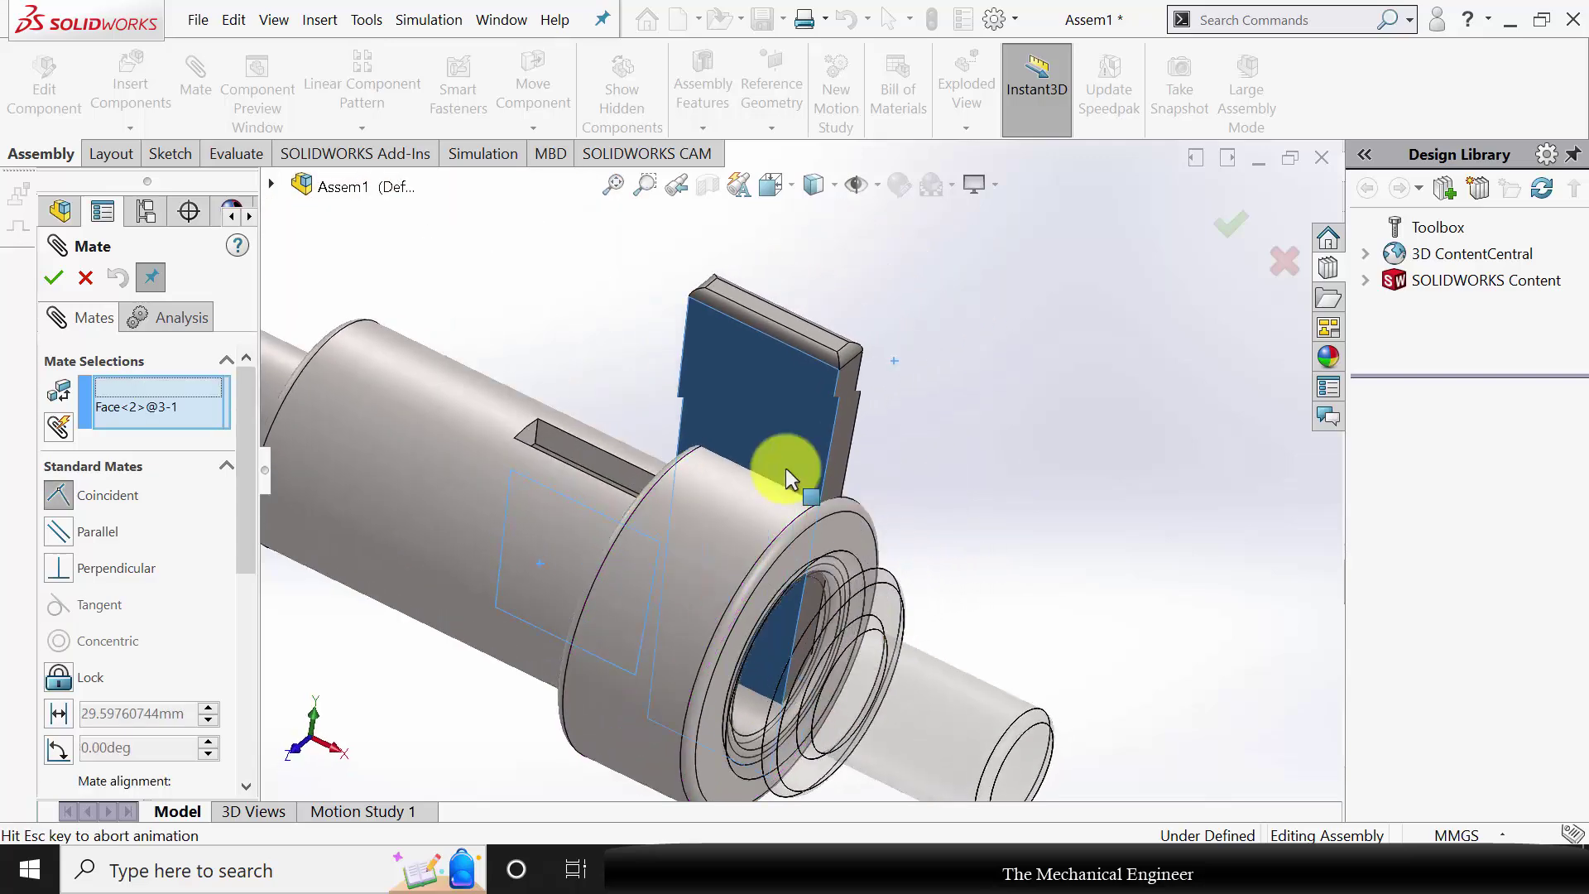
left_click(55, 282)
Add a tangent mate between the curved end edge of the spigot's slot and the cotter's narrow side face.
middle_click_drag(664, 550, 660, 631)
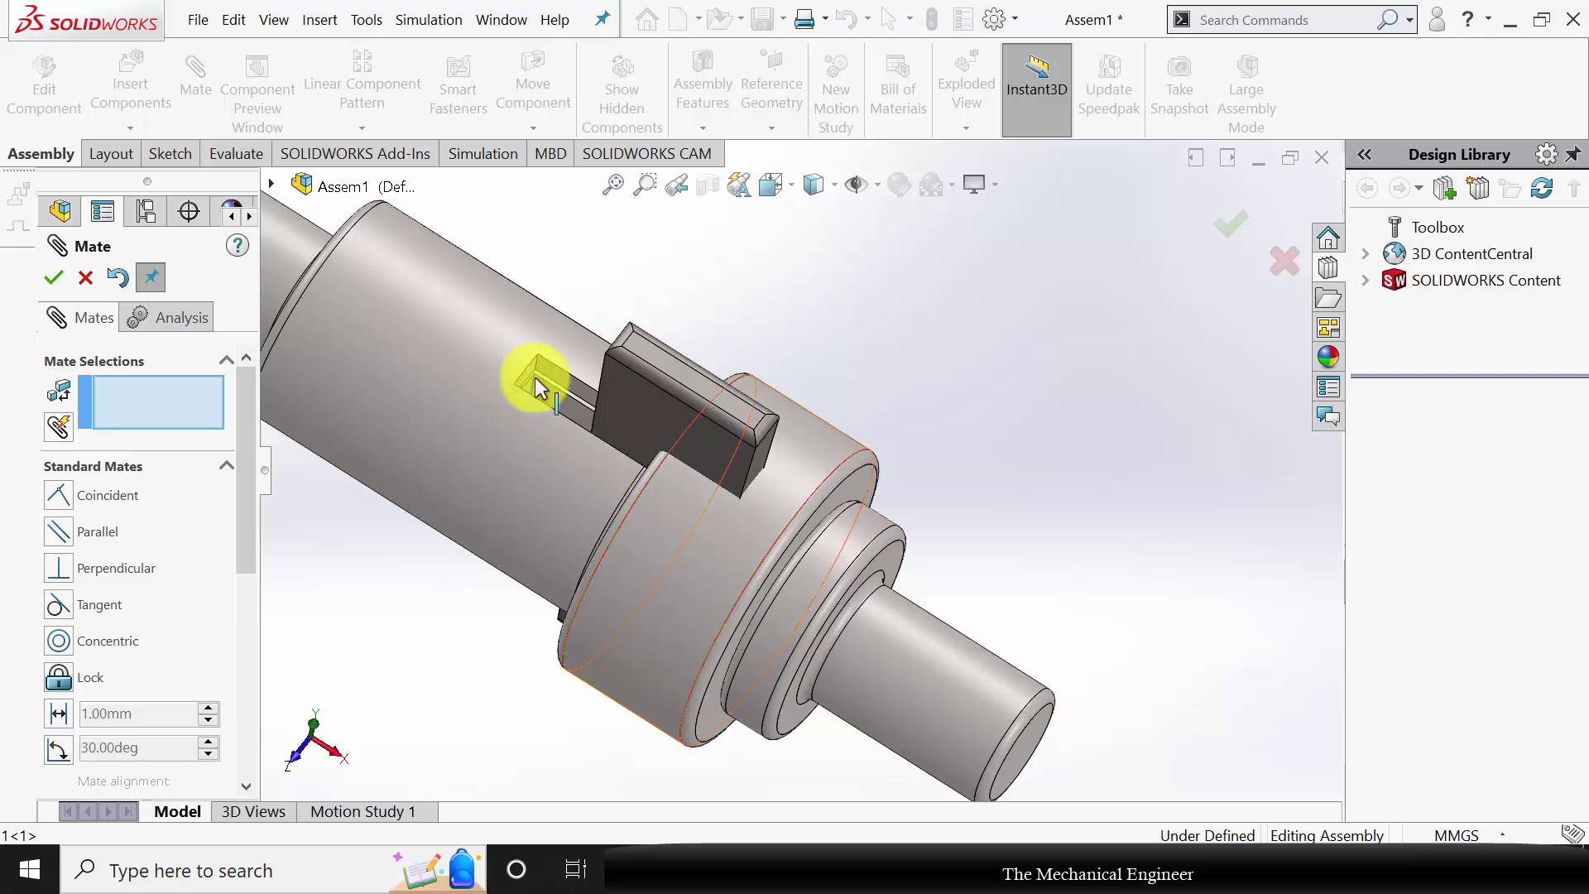
scroll(579, 404, "down", 3)
scroll(663, 485, "down", 2)
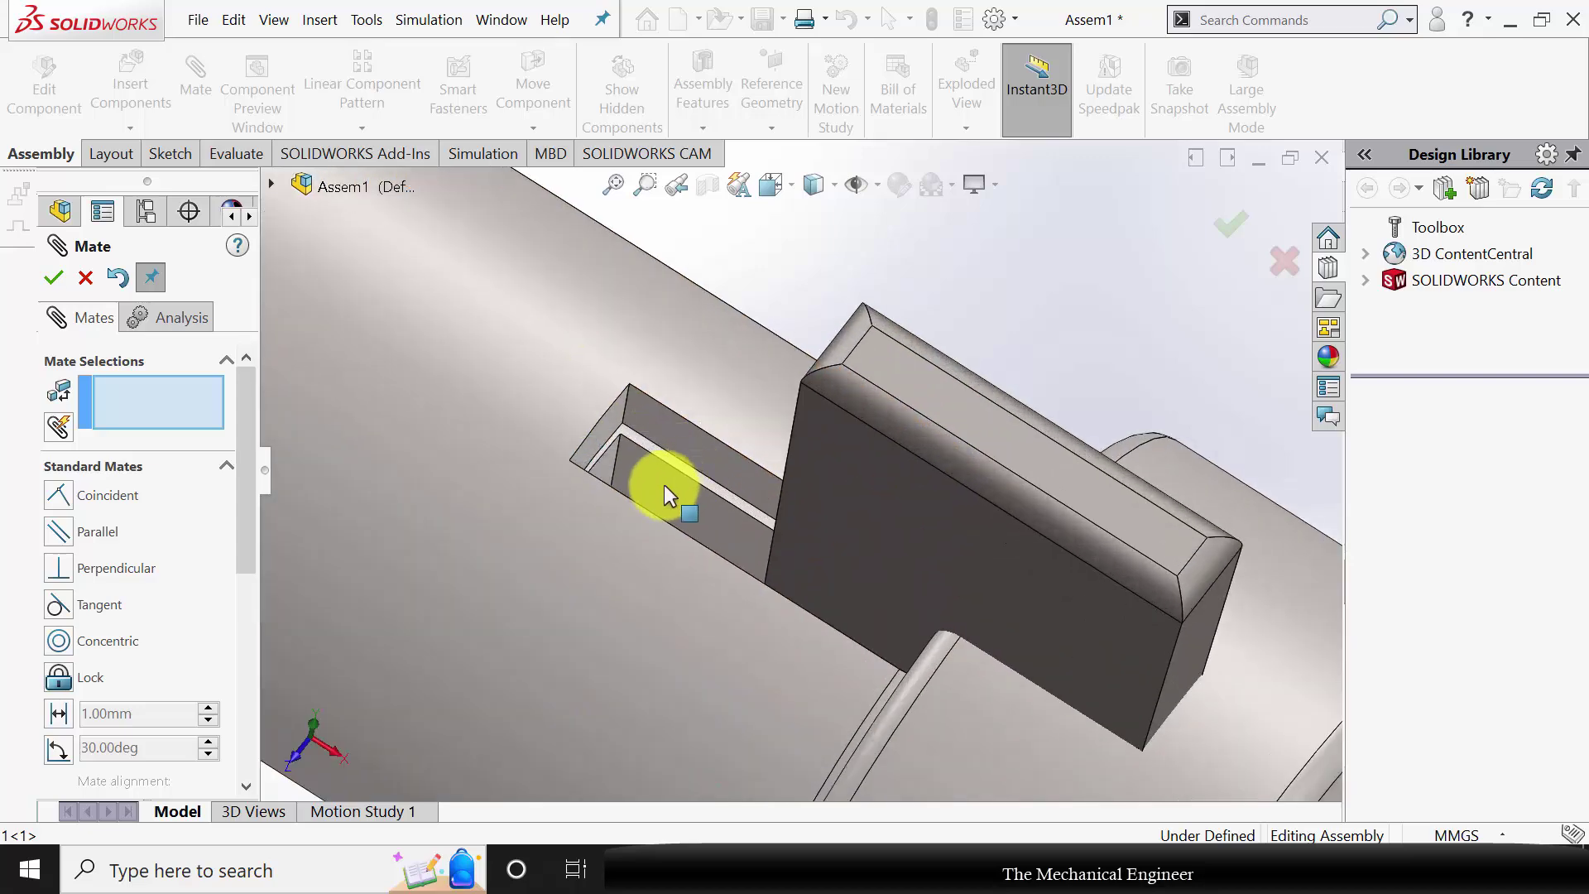
left_click(611, 460)
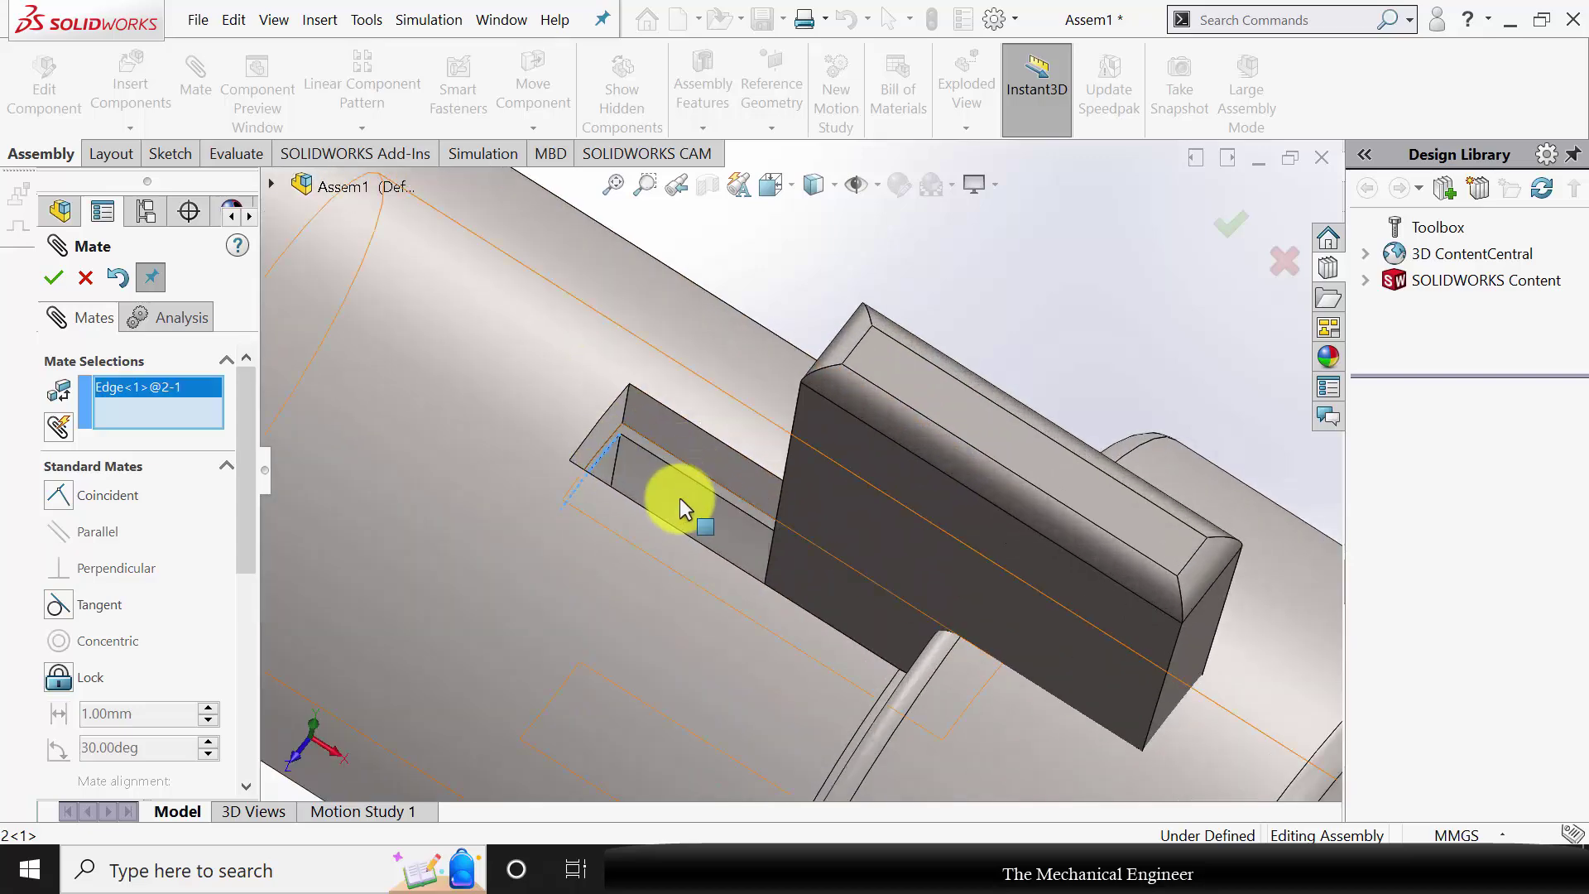
middle_click_drag(681, 503, 1081, 634)
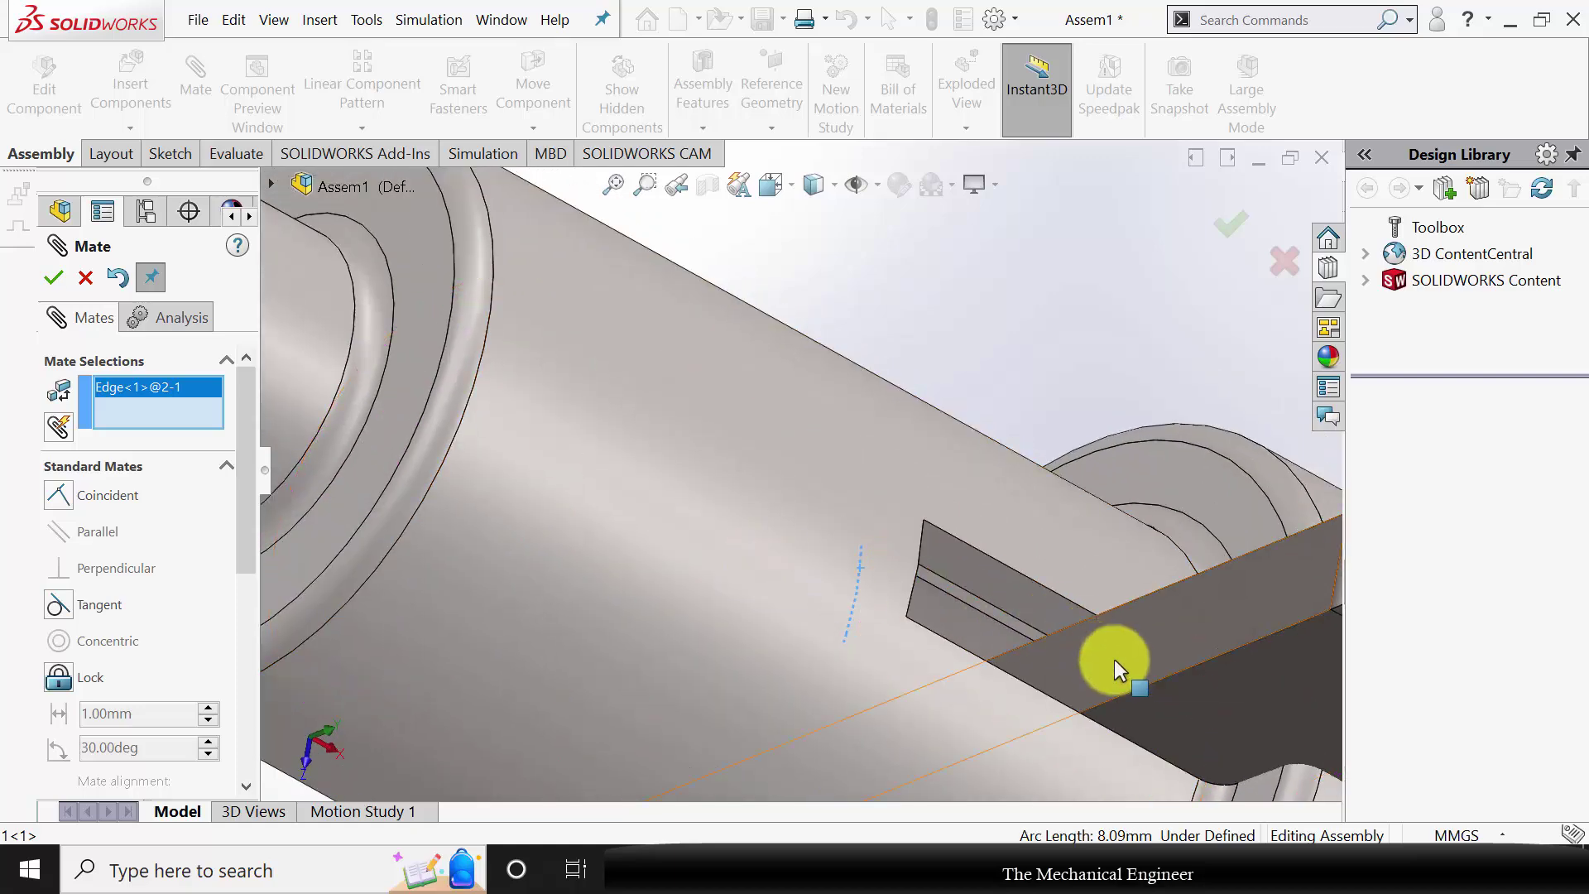
scroll(1114, 659, "up", 2)
left_click(1065, 589)
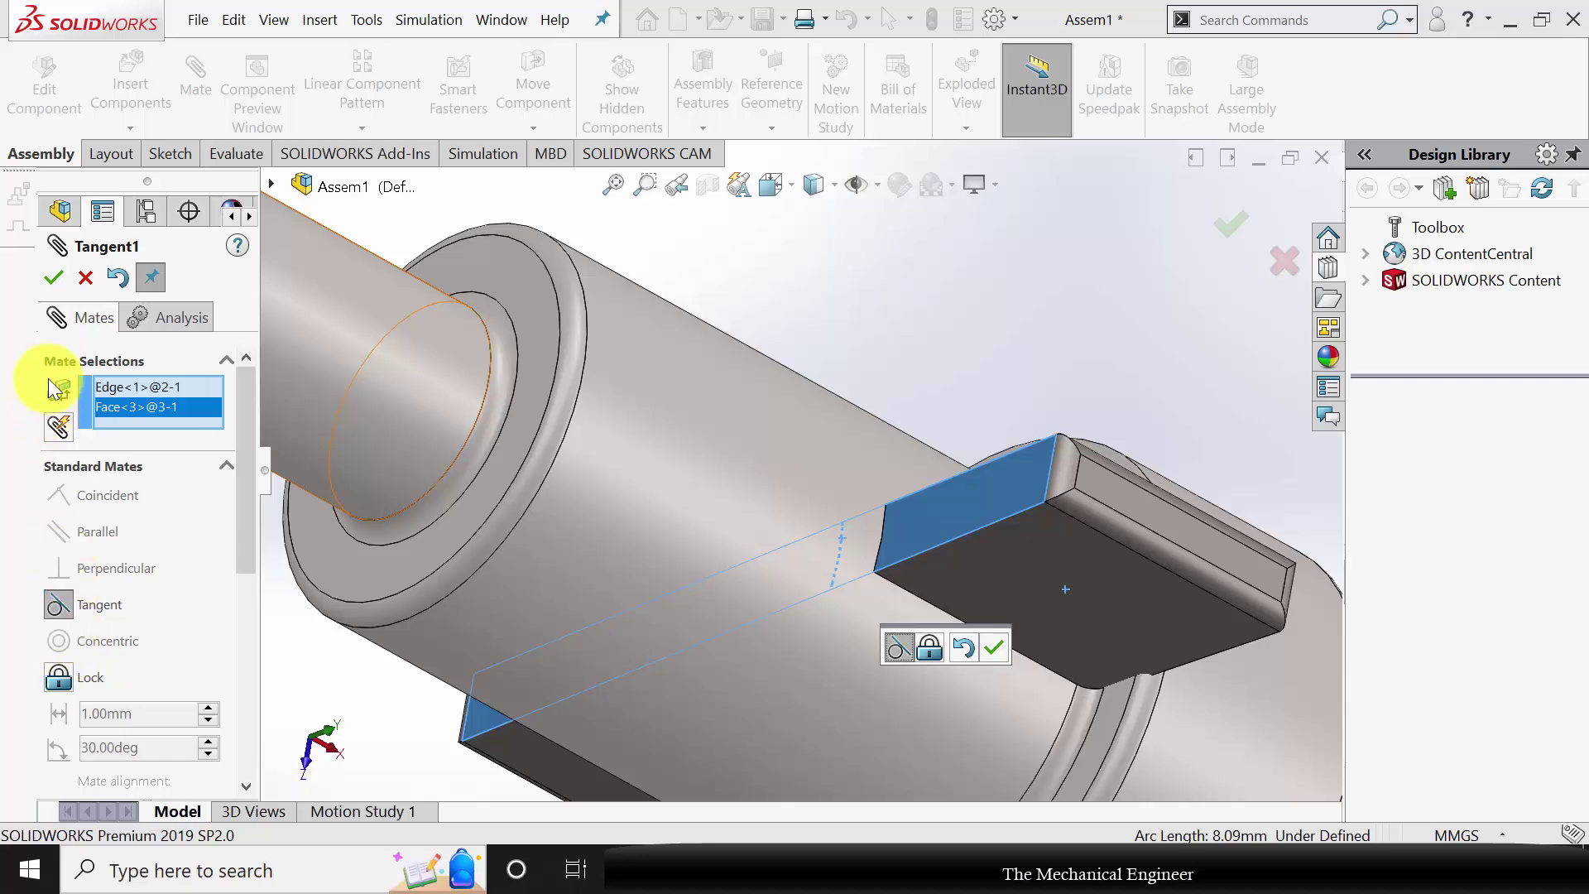
left_click(52, 278)
scroll(941, 496, "up", 2)
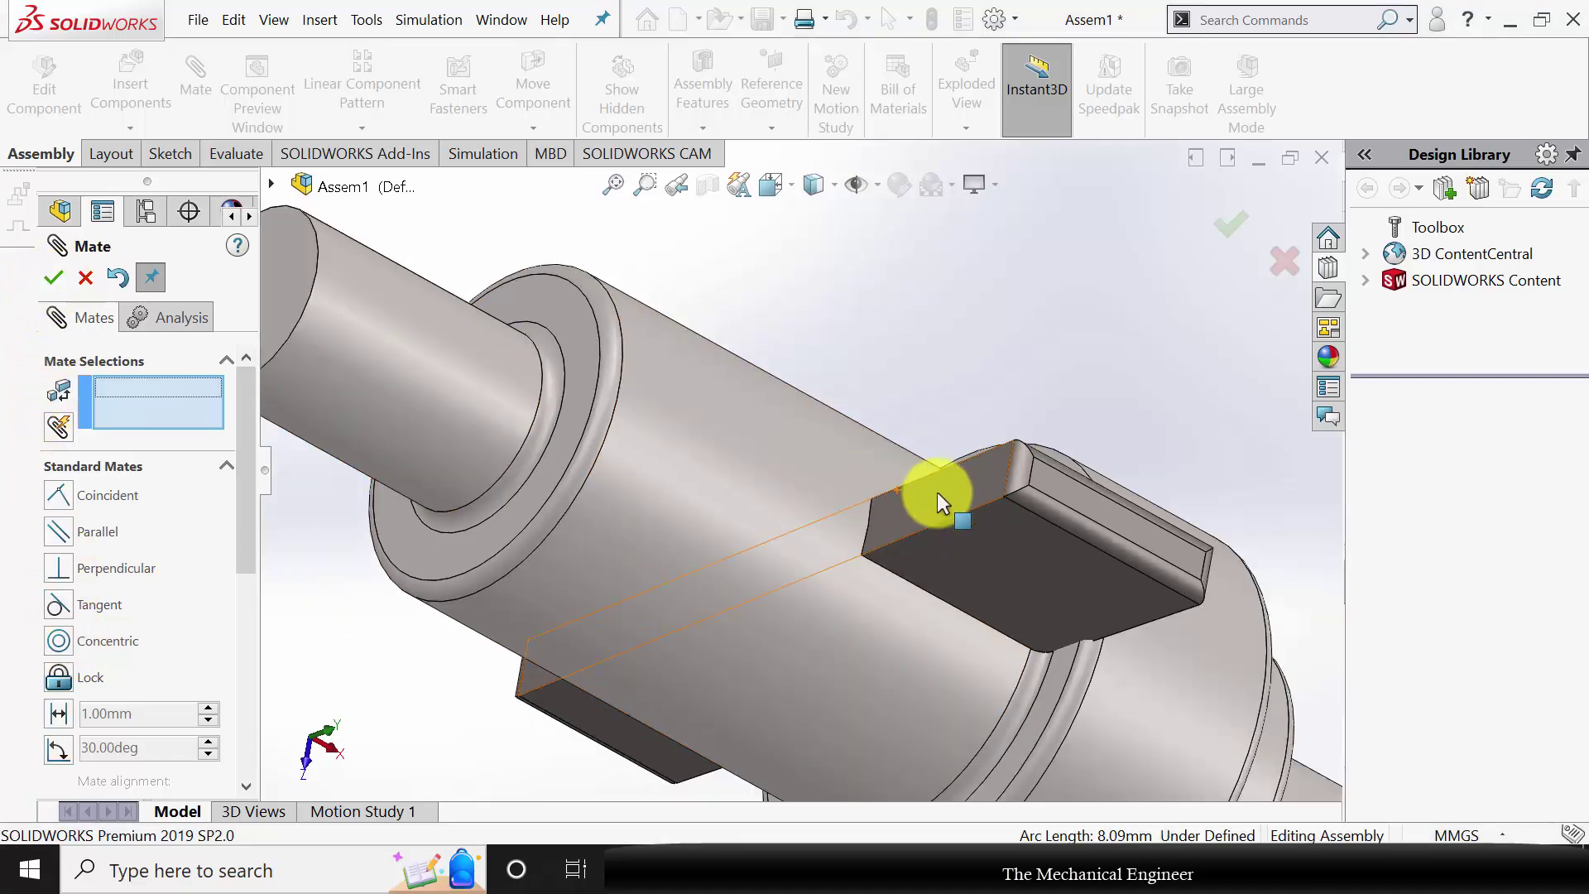
middle_click_drag(941, 497, 916, 397)
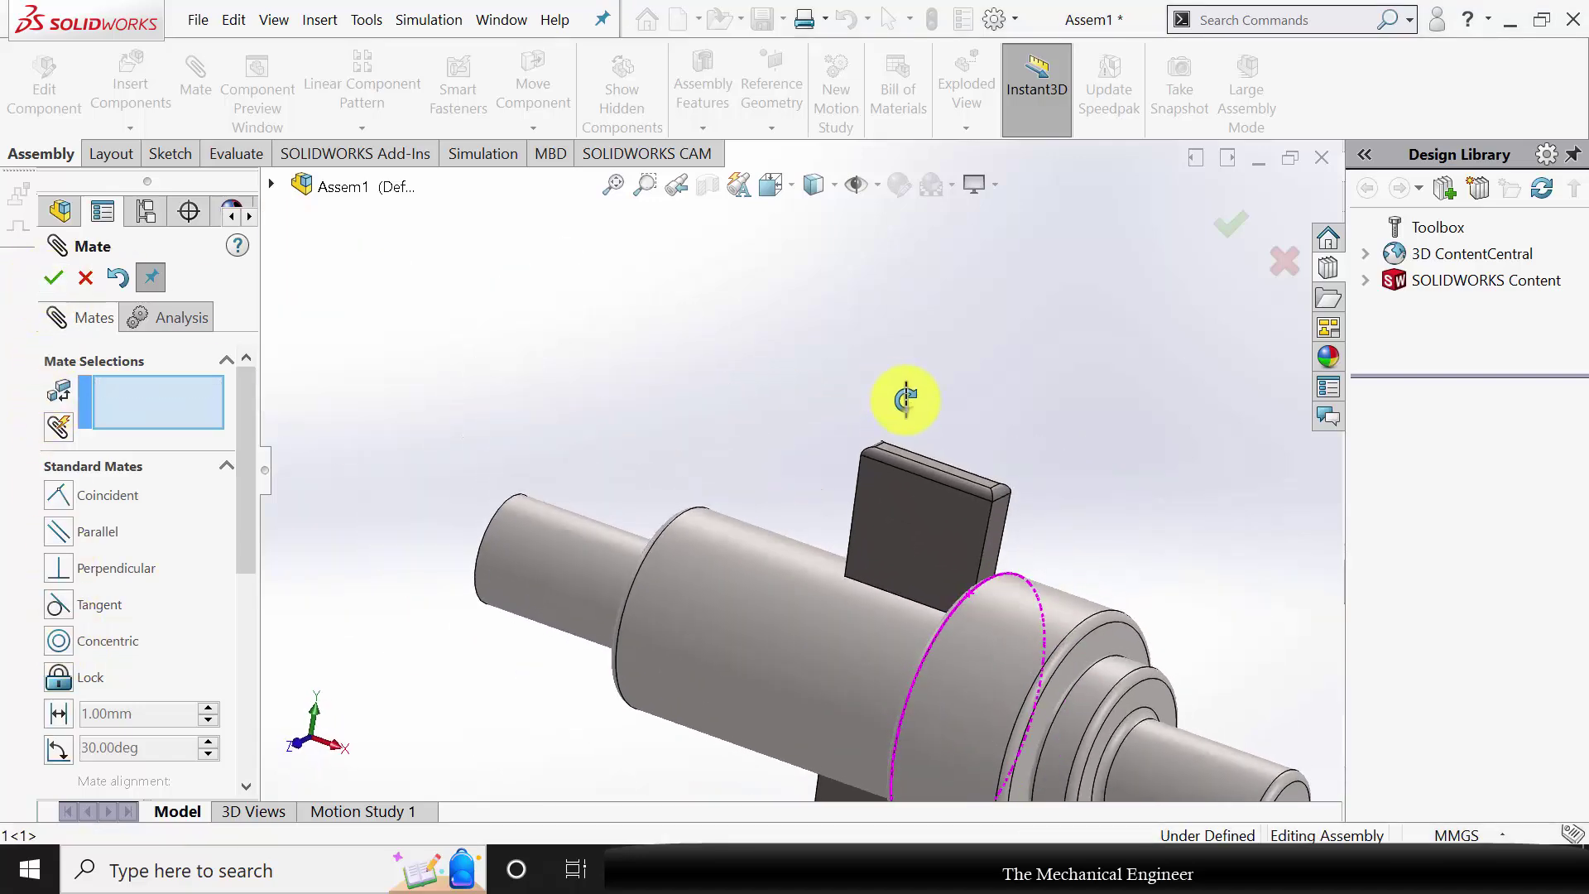
left_click(55, 277)
scroll(1009, 626, "up", 3)
middle_click_drag(1008, 625, 987, 671)
scroll(1010, 683, "up", 2)
scroll(737, 419, "down", 3)
middle_click_drag(738, 419, 369, 480)
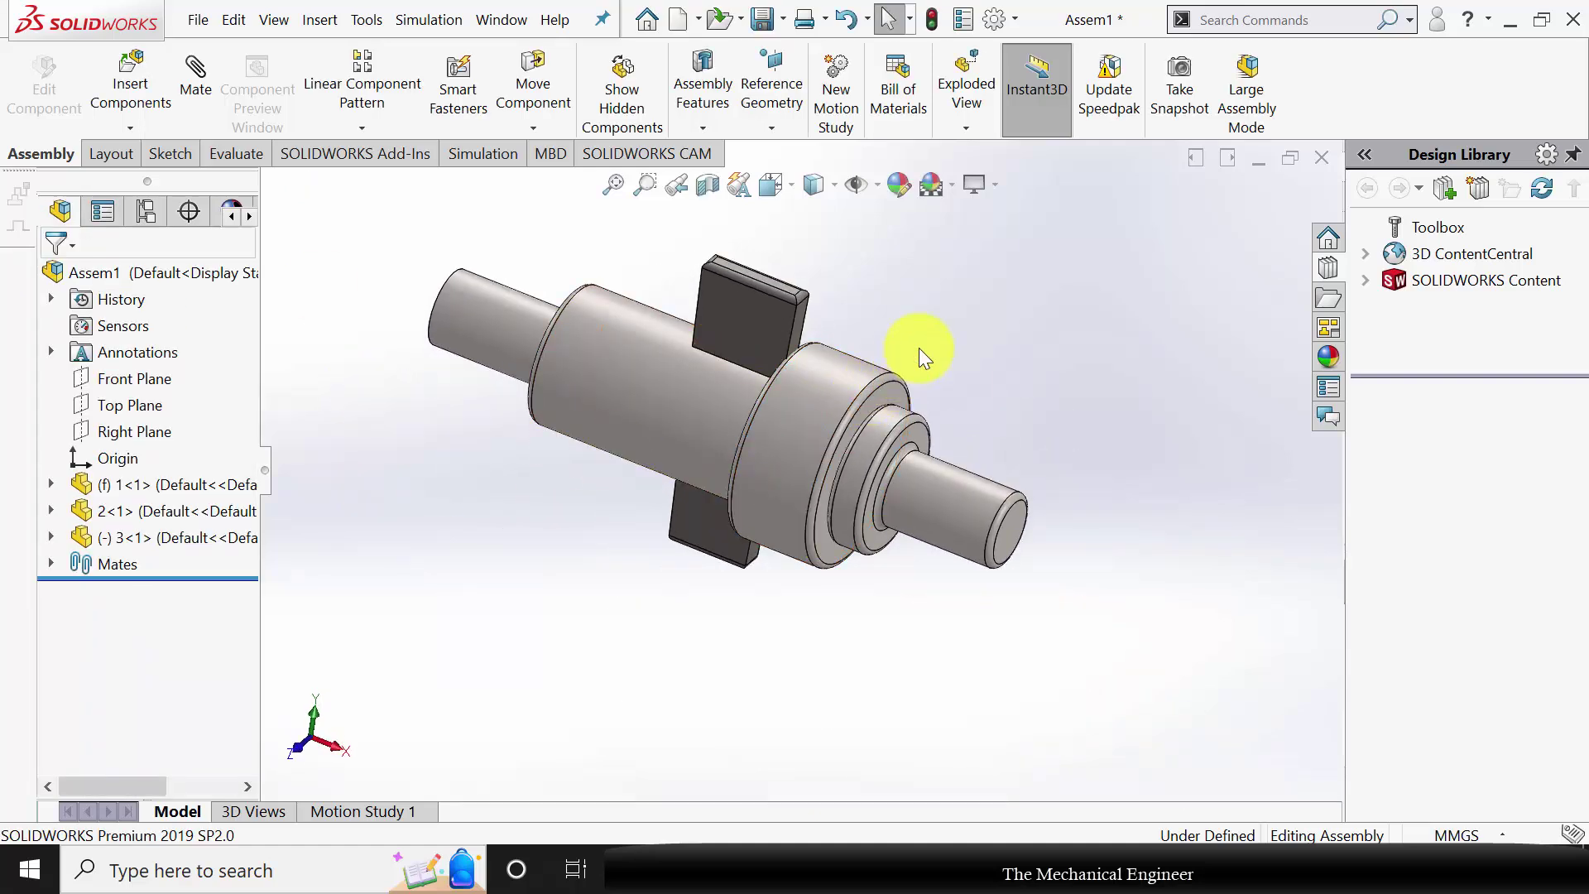